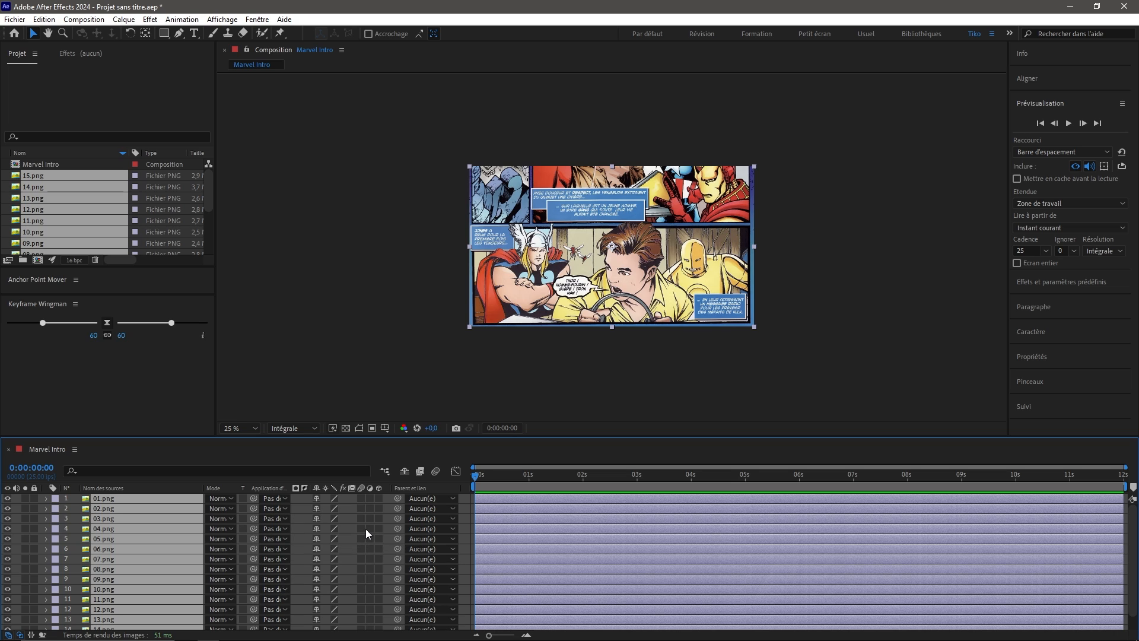
# Reveal the Position of all selected image layers and add Position keyframes to them at 0:00:00:04
pyautogui.press('p')
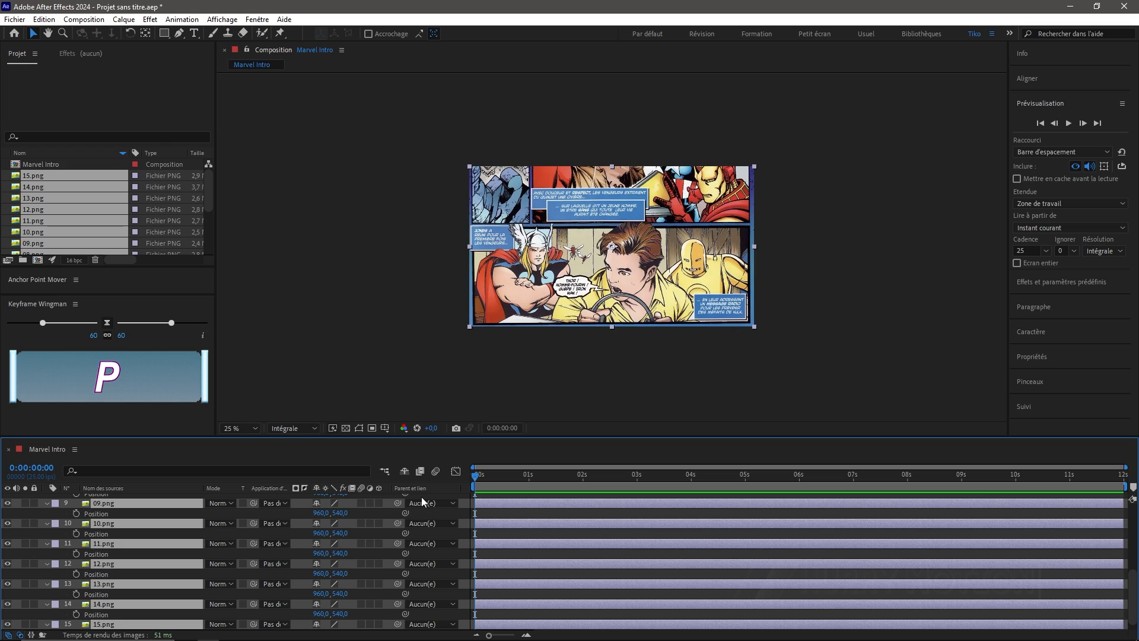
pyautogui.press('pagedown')
pyautogui.press('pagedown')
pyautogui.press('pagedown')
pyautogui.press('pagedown')
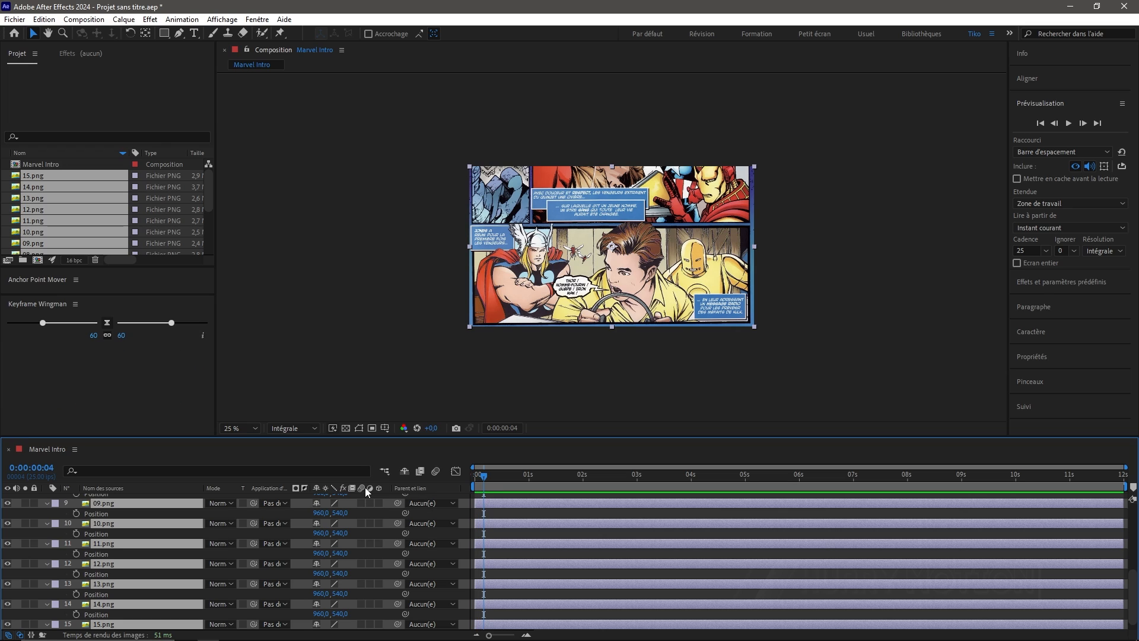
pyautogui.click(75, 513)
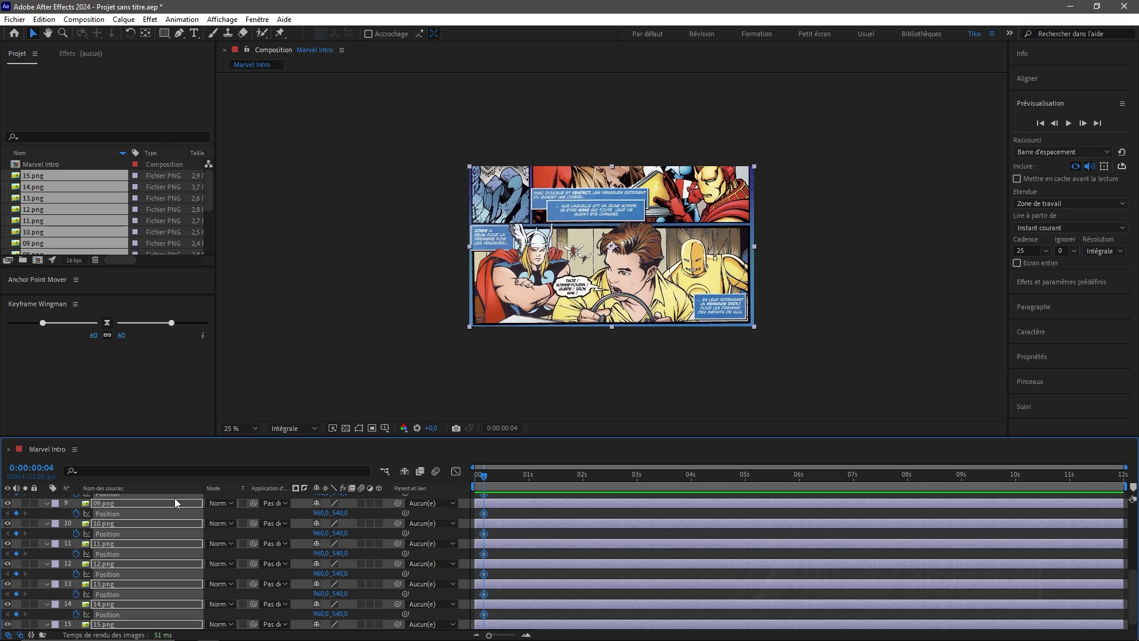
# Return to frame 0 and set the Y Position of all layers to -550 so they start above the frame
pyautogui.press('pageup')
pyautogui.press('pageup')
pyautogui.press('pageup')
pyautogui.press('pageup')
pyautogui.moveTo(348, 514); pyautogui.dragTo(282, 509)
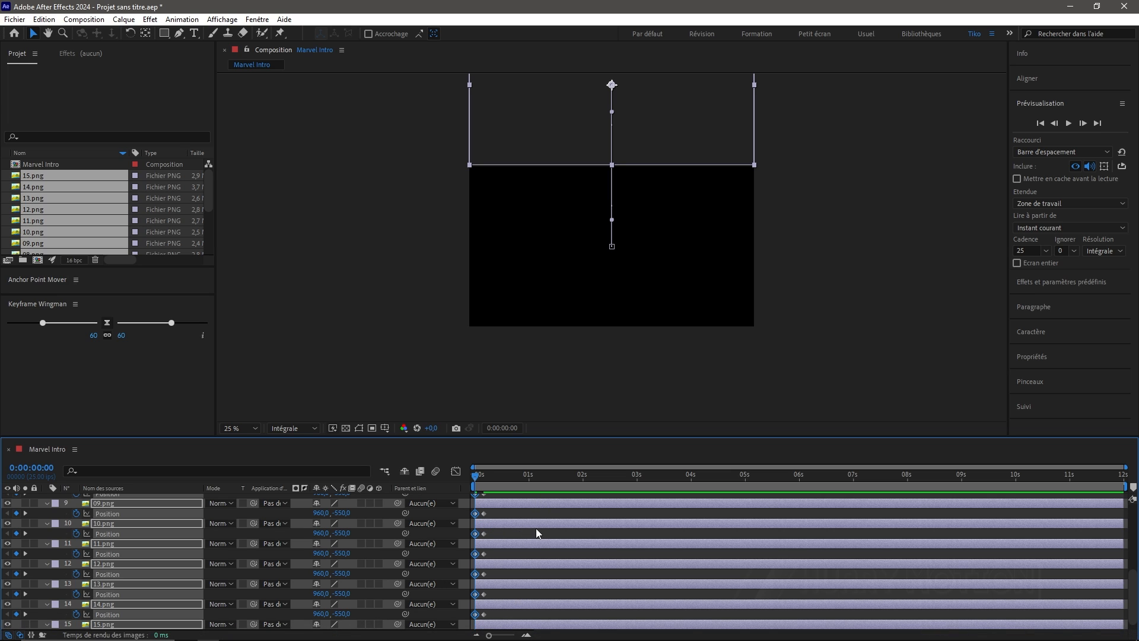
# Select the Position keyframes of all layers and apply Easy Ease to them
pyautogui.scroll(5, 534, 525)
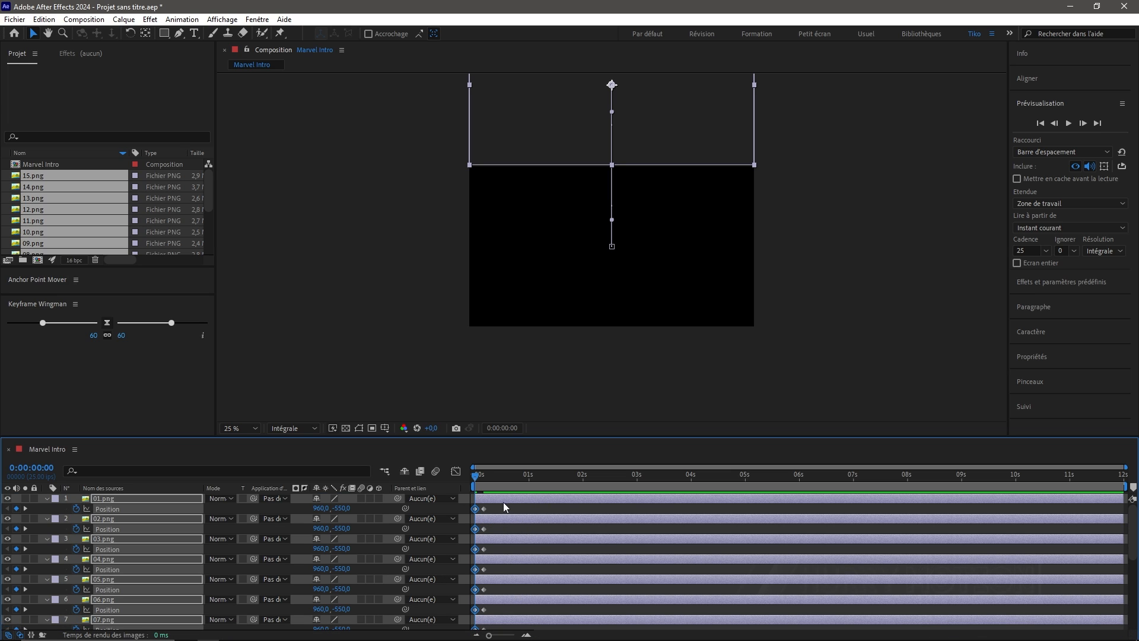
pyautogui.moveTo(503, 505); pyautogui.dragTo(487, 633)
pyautogui.scroll(4, 491, 547)
pyautogui.press('F9')
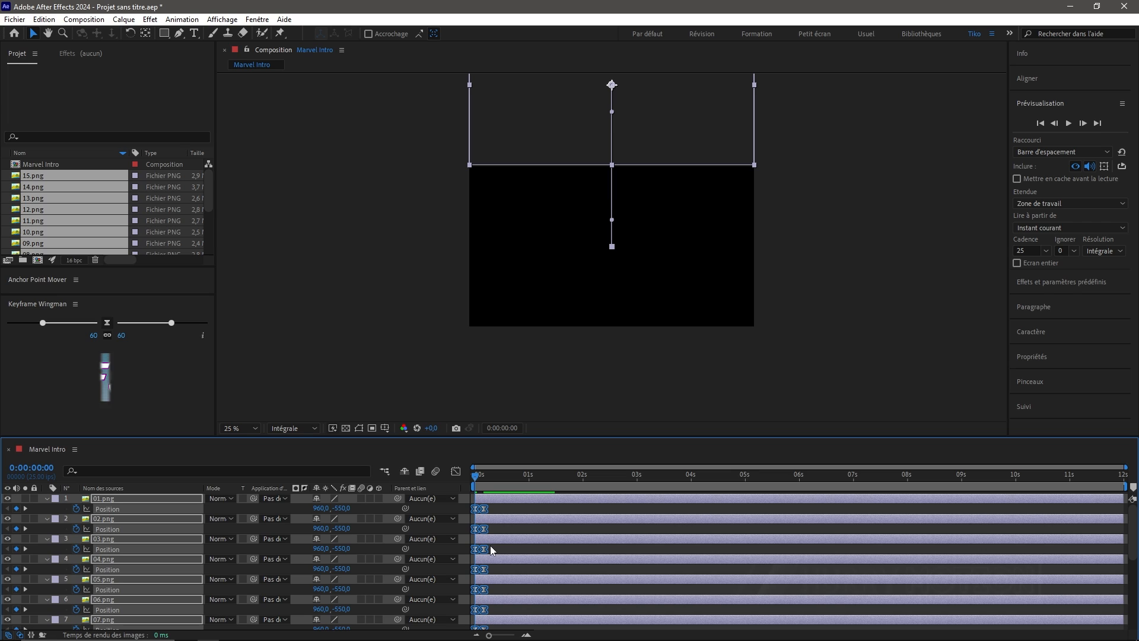
# Reshape the Position speed curves in the graph editor so the slides start fast and slow down towards the last keyframe
pyautogui.click(456, 472)
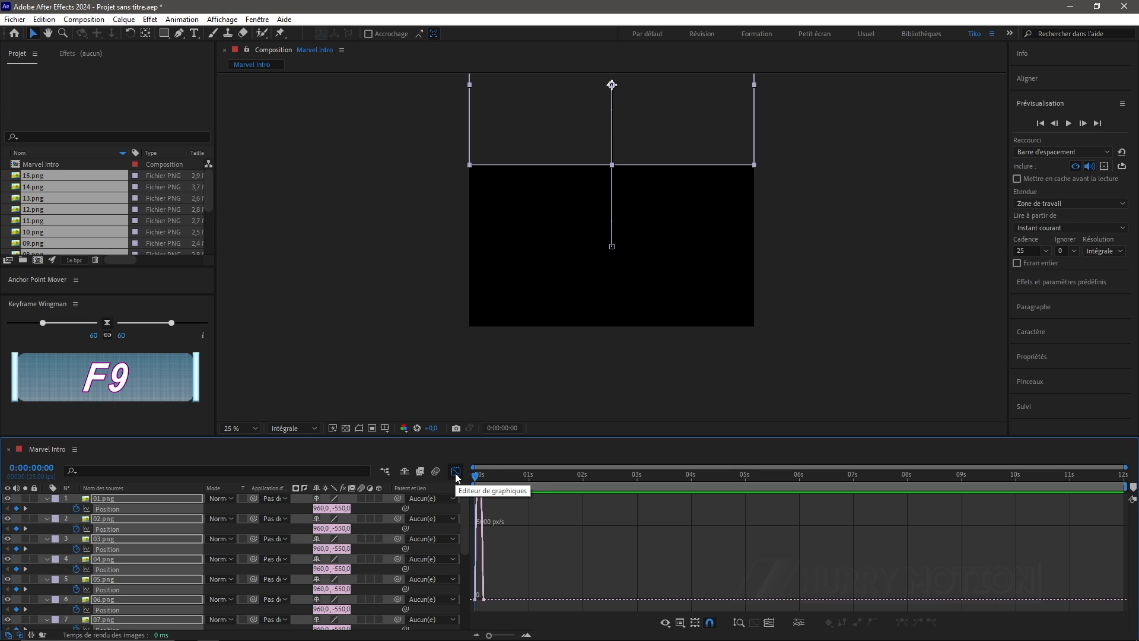
pyautogui.click(769, 622)
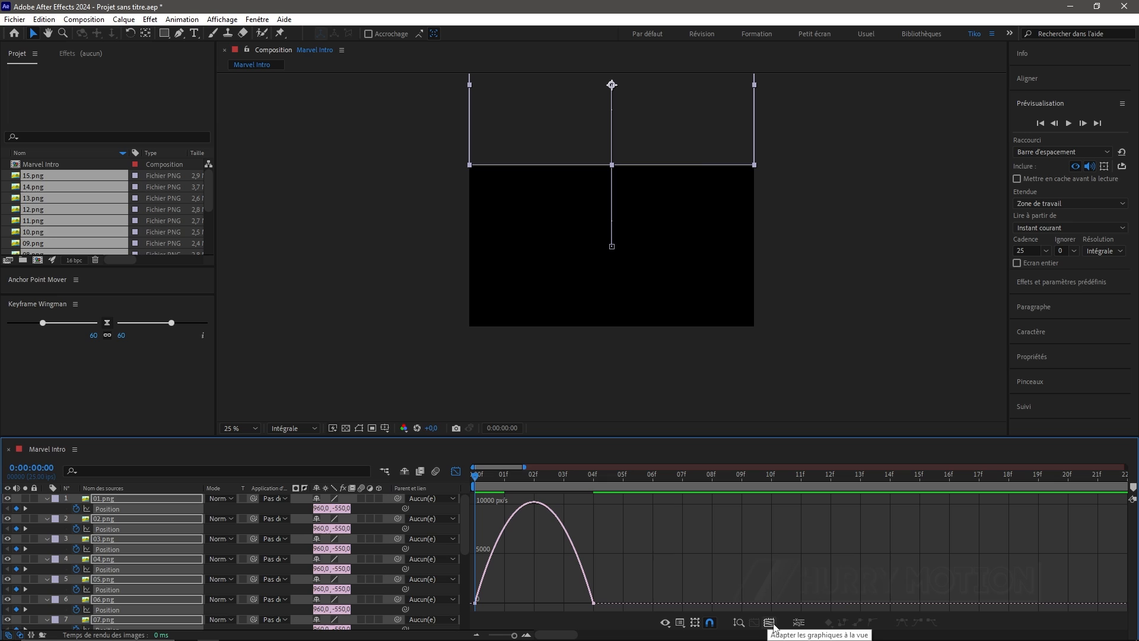
pyautogui.moveTo(616, 590); pyautogui.dragTo(477, 604)
pyautogui.click(457, 473)
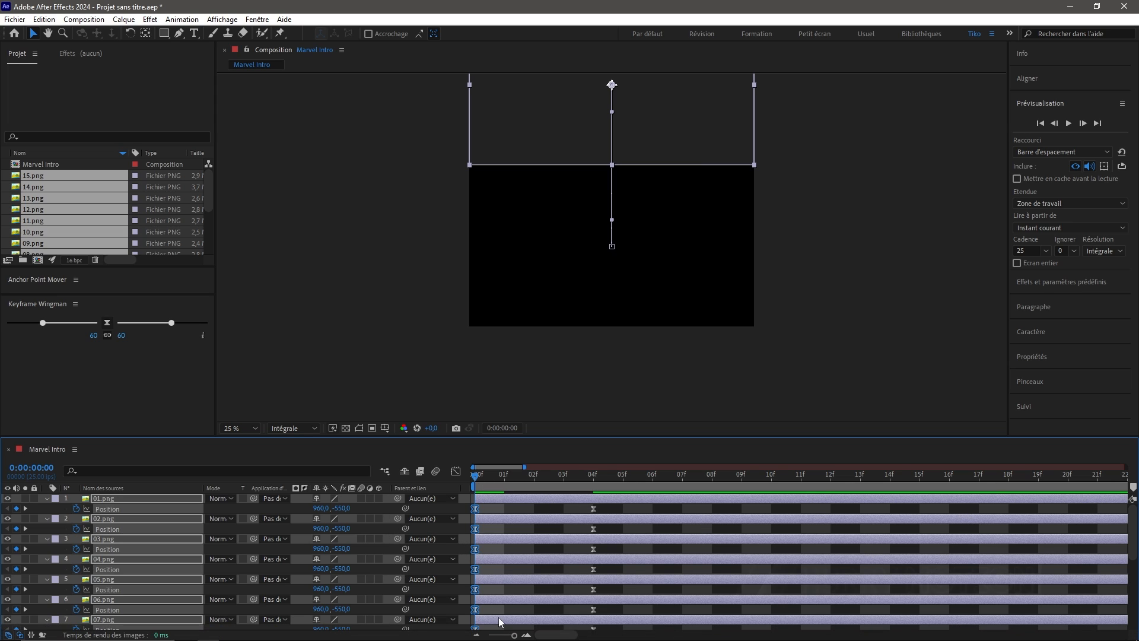
pyautogui.click(476, 634)
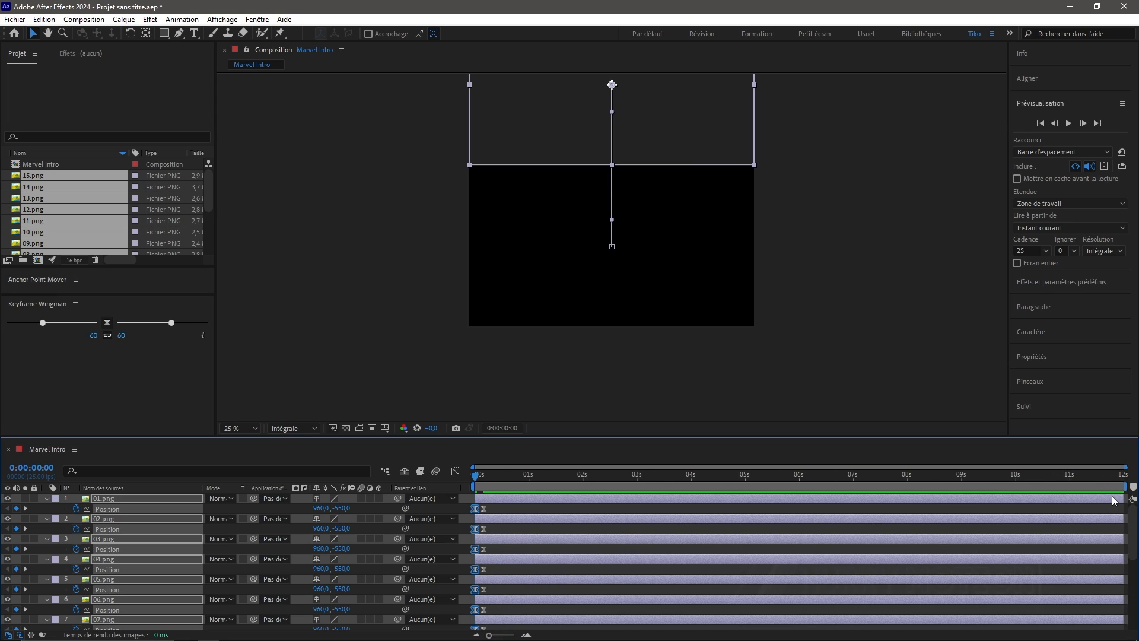
# Select all layers and trim their ends down to just after the second Position keyframe at 0:00:00:04
pyautogui.hotkey('ctrl', 'a')
pyautogui.moveTo(1122, 503); pyautogui.dragTo(483, 486)
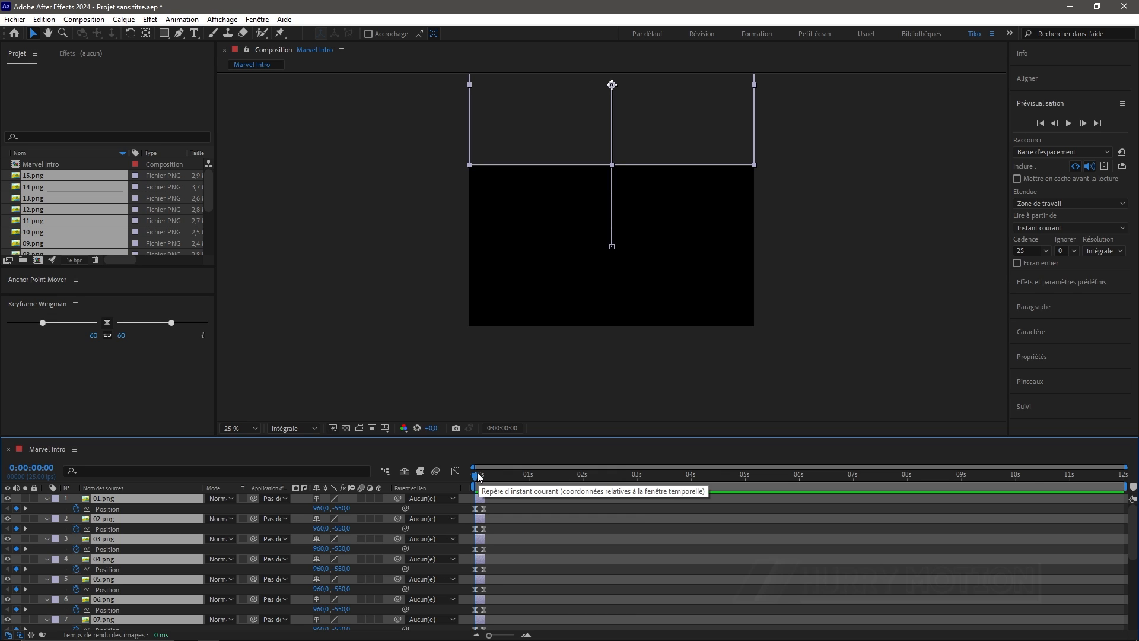
pyautogui.click(481, 476)
pyautogui.moveTo(481, 477); pyautogui.dragTo(487, 478)
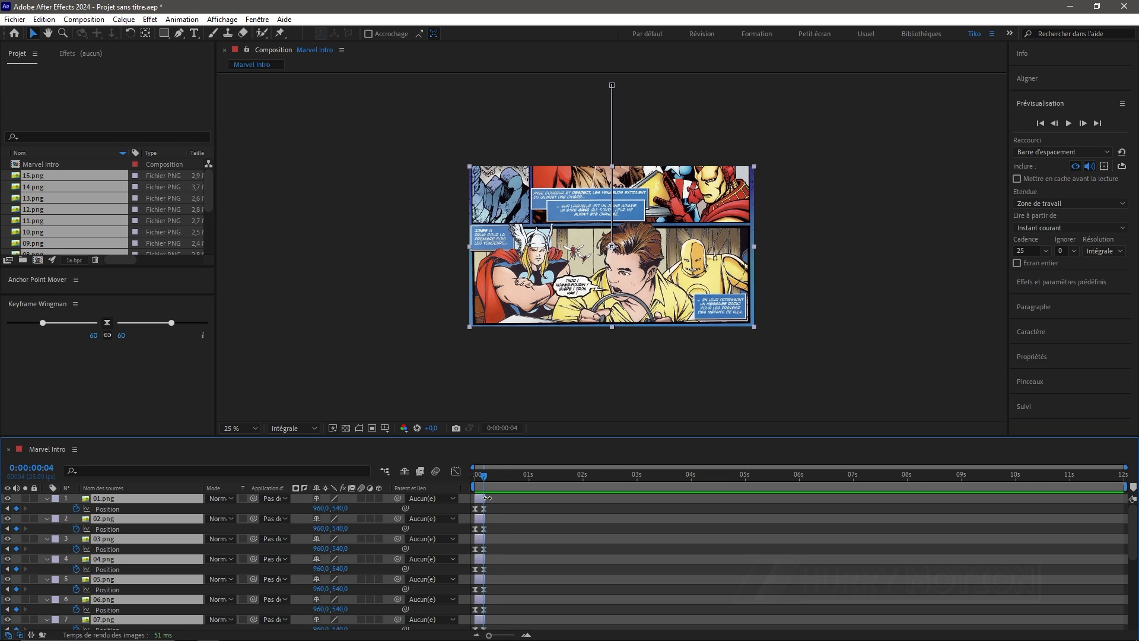
pyautogui.scroll(-5, 525, 501)
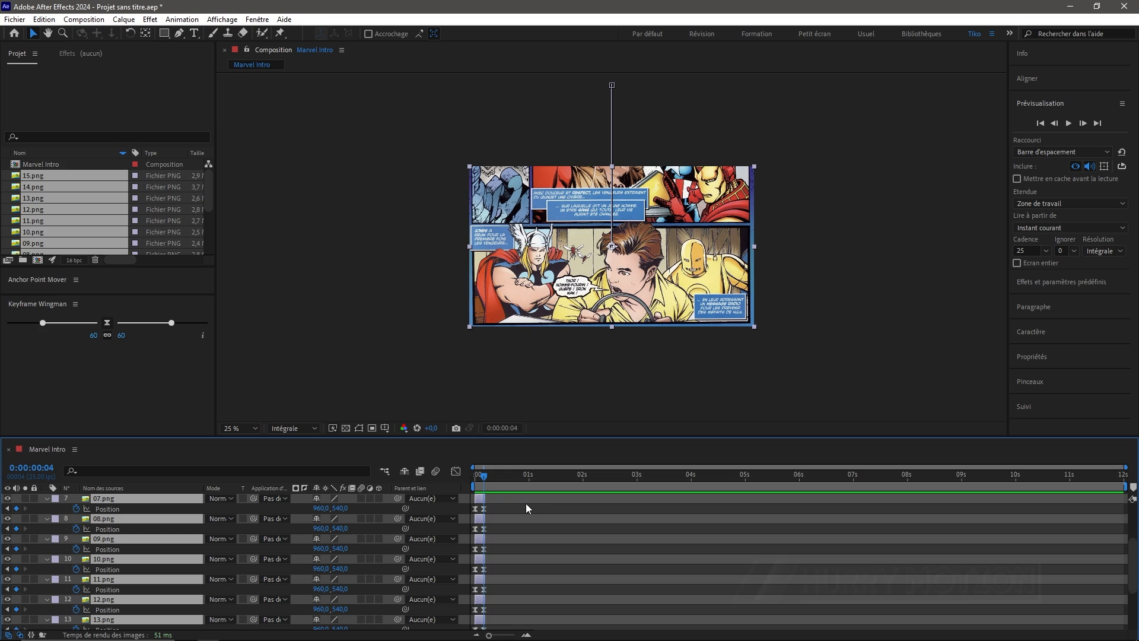
pyautogui.scroll(5, 523, 504)
# Sequence the selected layers one after another with the Sequence Layers keyframe assistant, leaving overlap disabled
pyautogui.rightClick(173, 499)
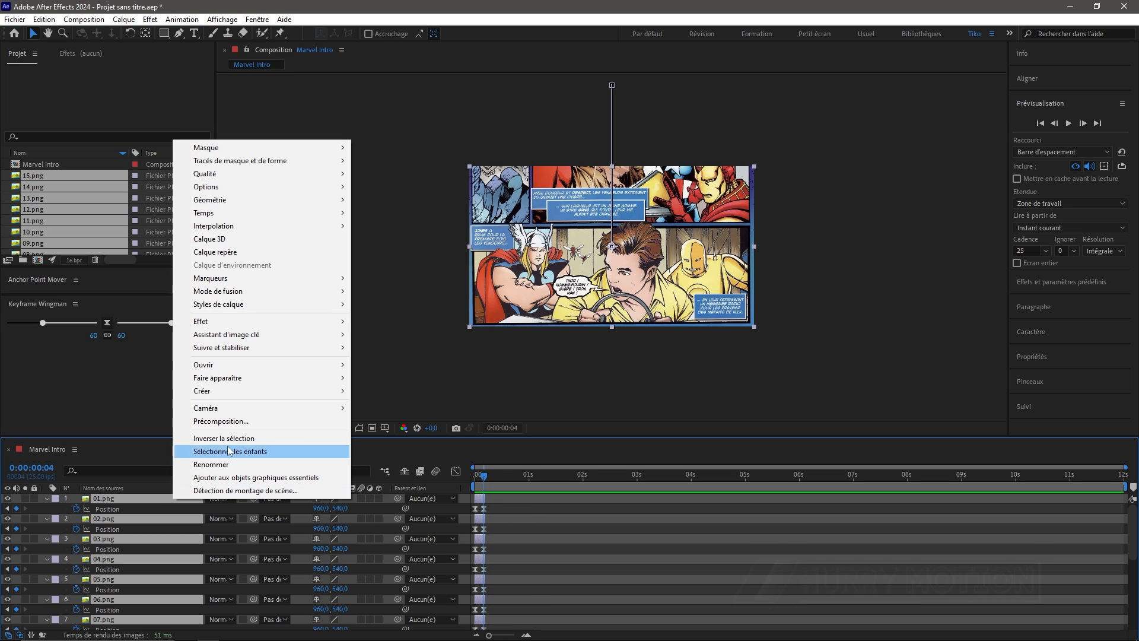
pyautogui.moveTo(297, 334)
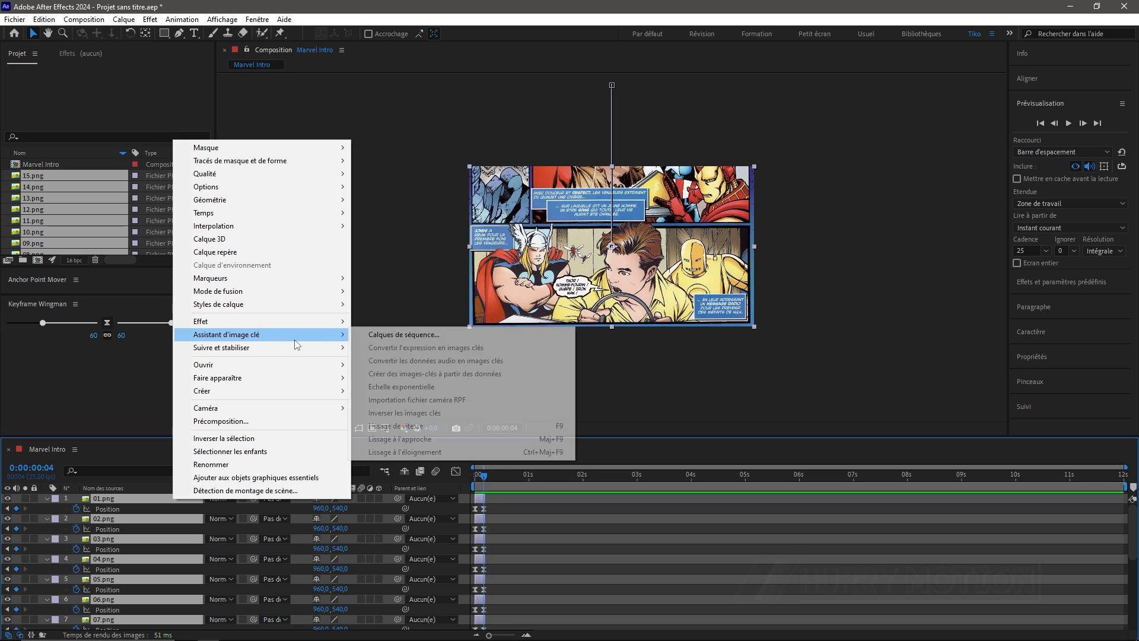
pyautogui.click(377, 336)
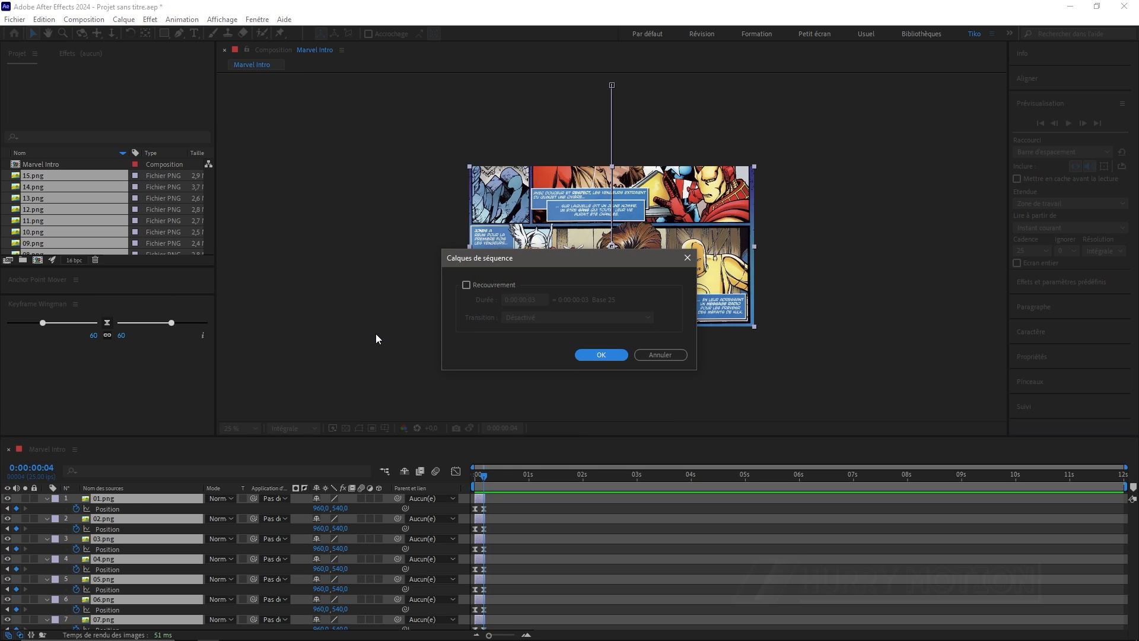
pyautogui.click(467, 286)
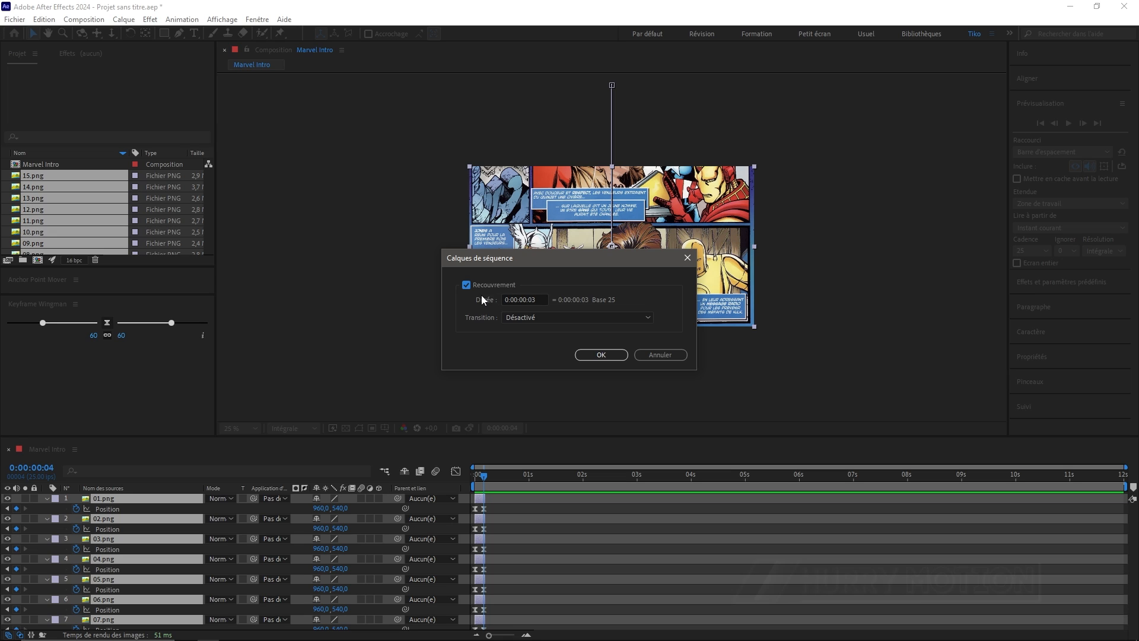
pyautogui.click(597, 356)
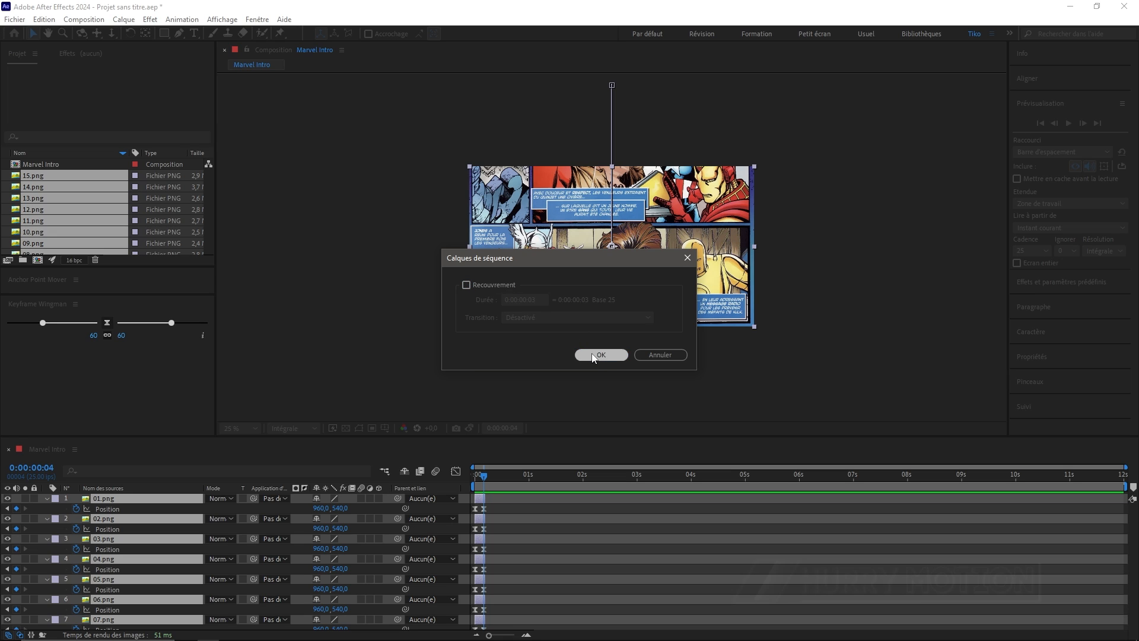
# Preview the sequenced layer animation from the beginning of the composition
pyautogui.moveTo(484, 475); pyautogui.dragTo(470, 477)
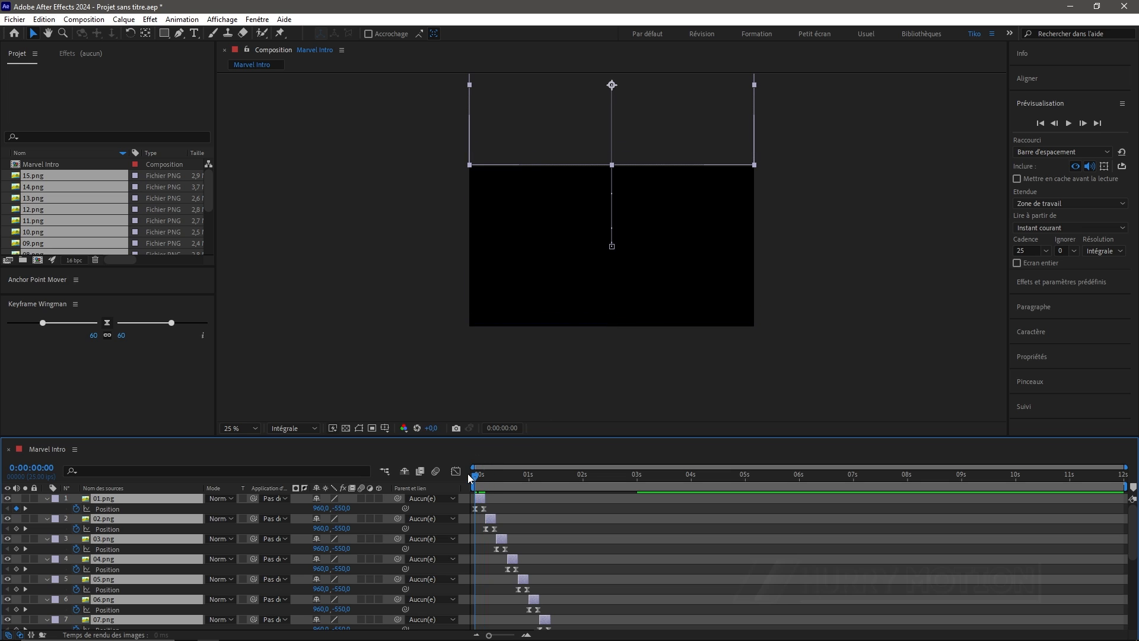
pyautogui.press('space')
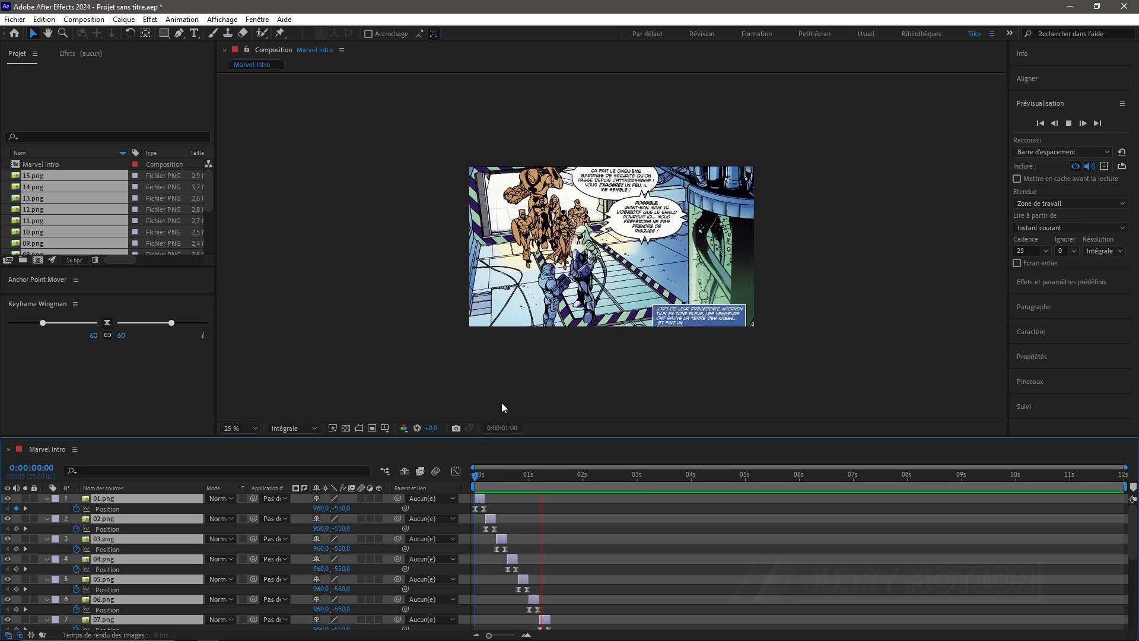
pyautogui.press('space')
pyautogui.press('.')
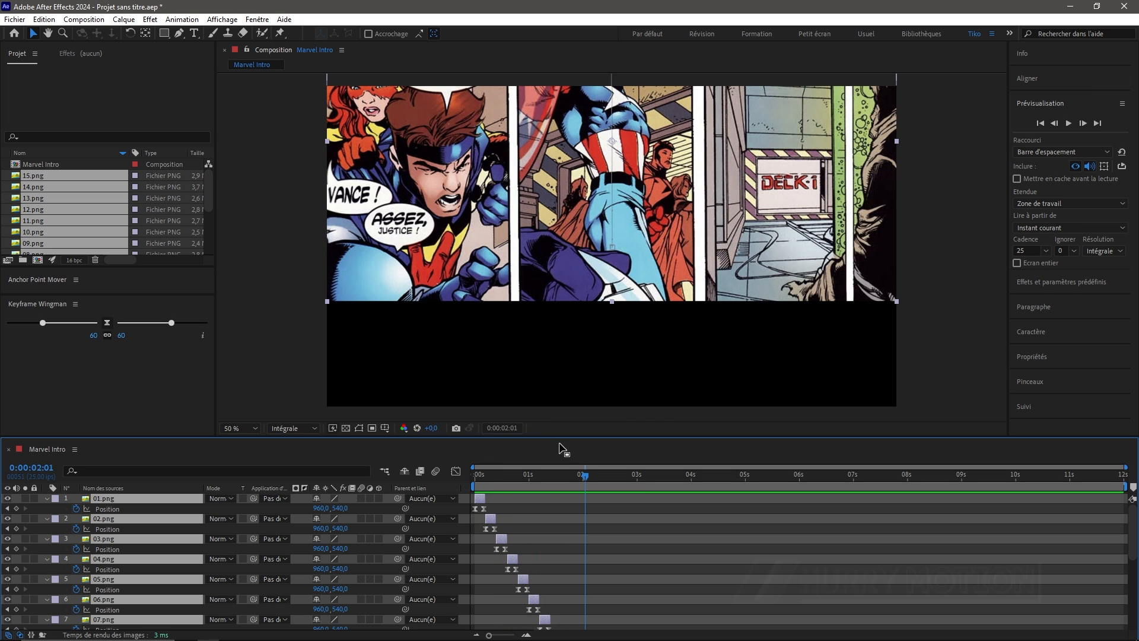
# Enable motion blur for all selected layers and for the composition, with the playhead at 0:00:00:18
pyautogui.moveTo(584, 478); pyautogui.dragTo(514, 469)
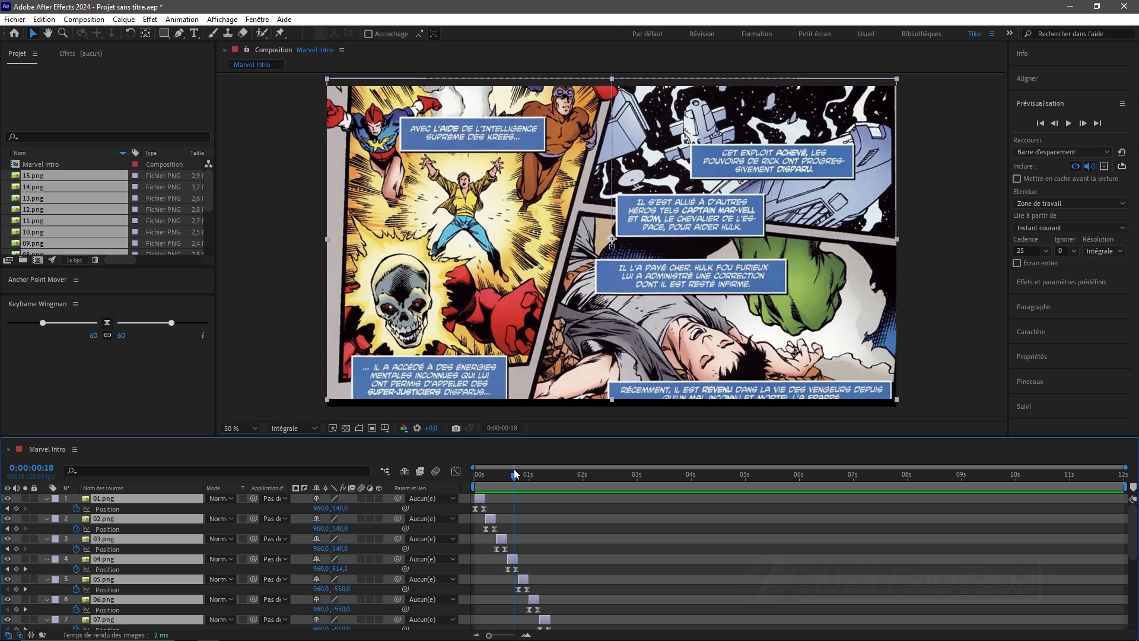
pyautogui.click(361, 499)
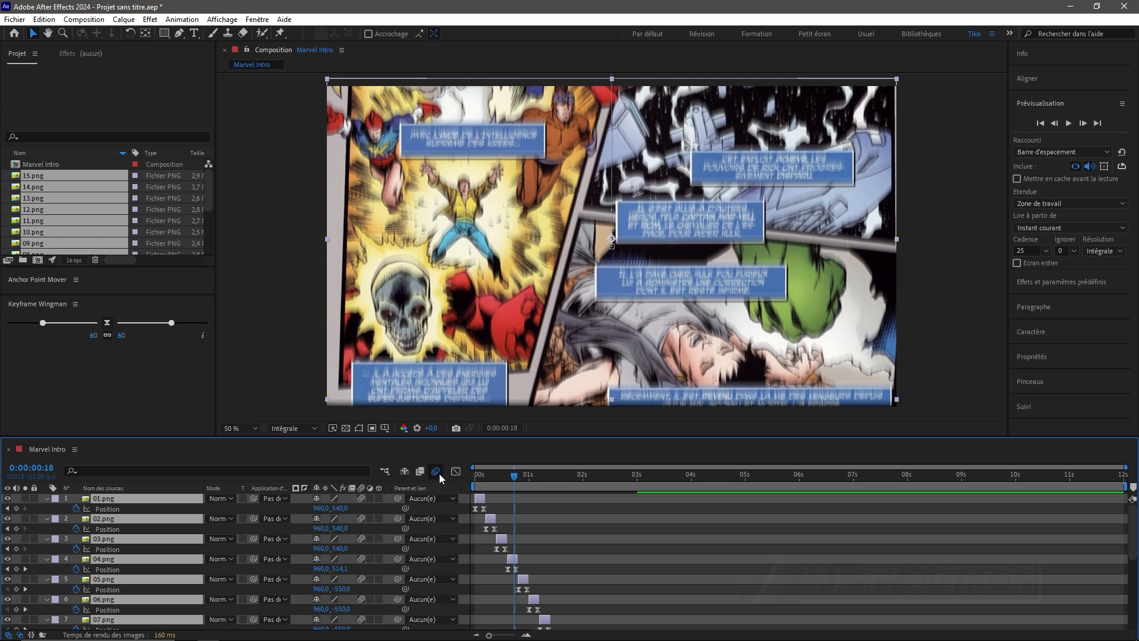
pyautogui.click(436, 473)
pyautogui.click(436, 472)
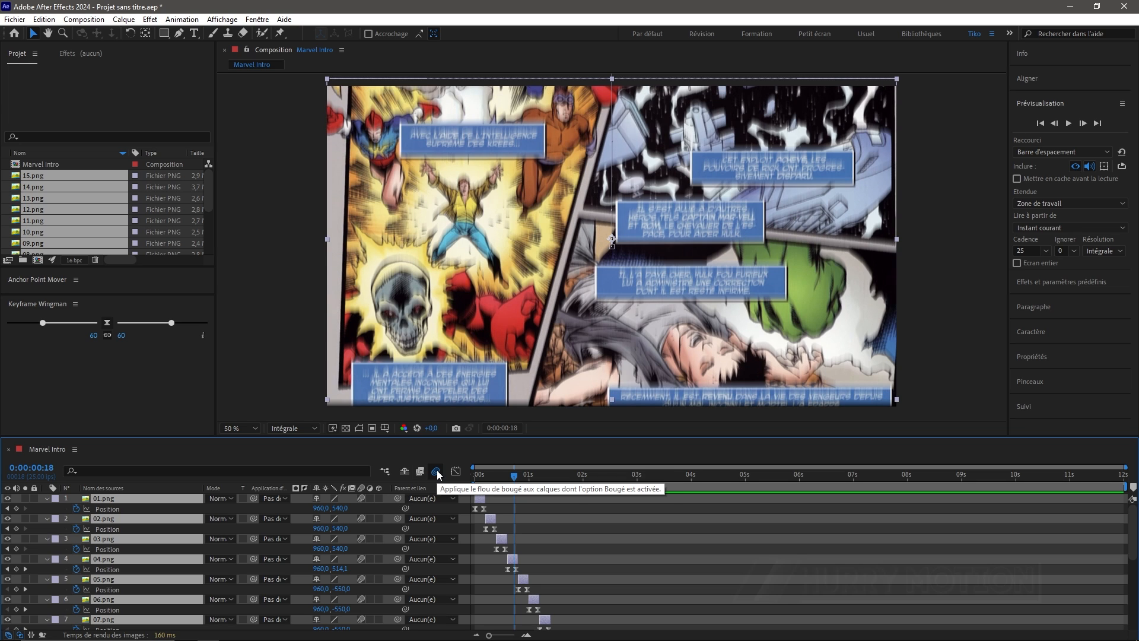
# Preview the motion-blurred animation from the start and scrub to 0:00:01:01 to inspect the blur
pyautogui.click(504, 478)
pyautogui.press('Home')
pyautogui.press('space')
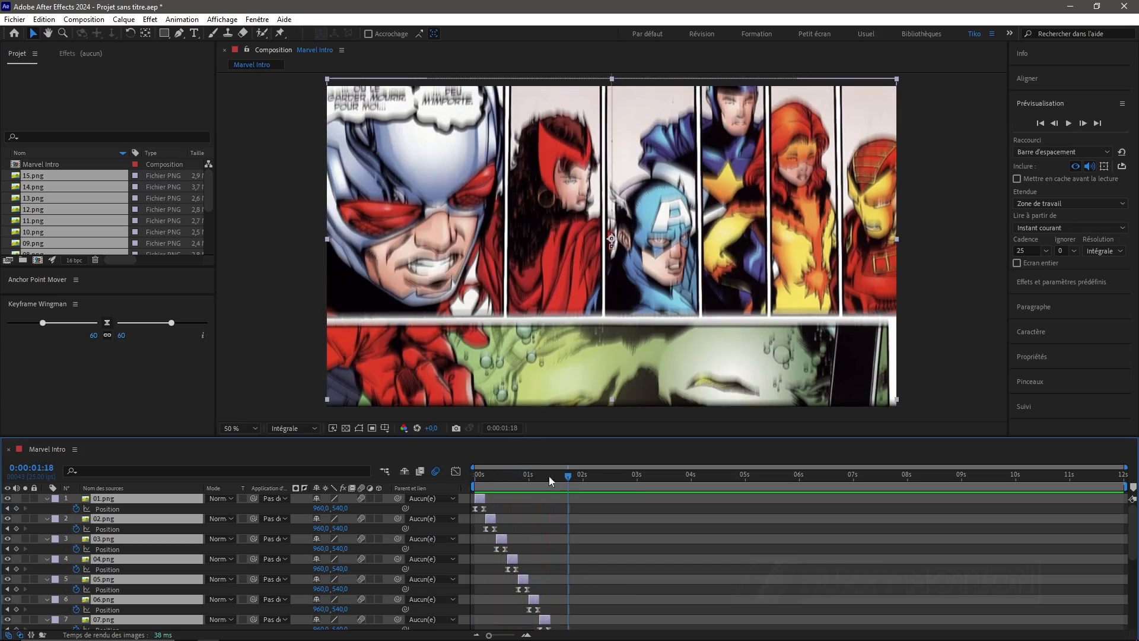
pyautogui.click(474, 483)
pyautogui.moveTo(474, 483); pyautogui.dragTo(531, 480)
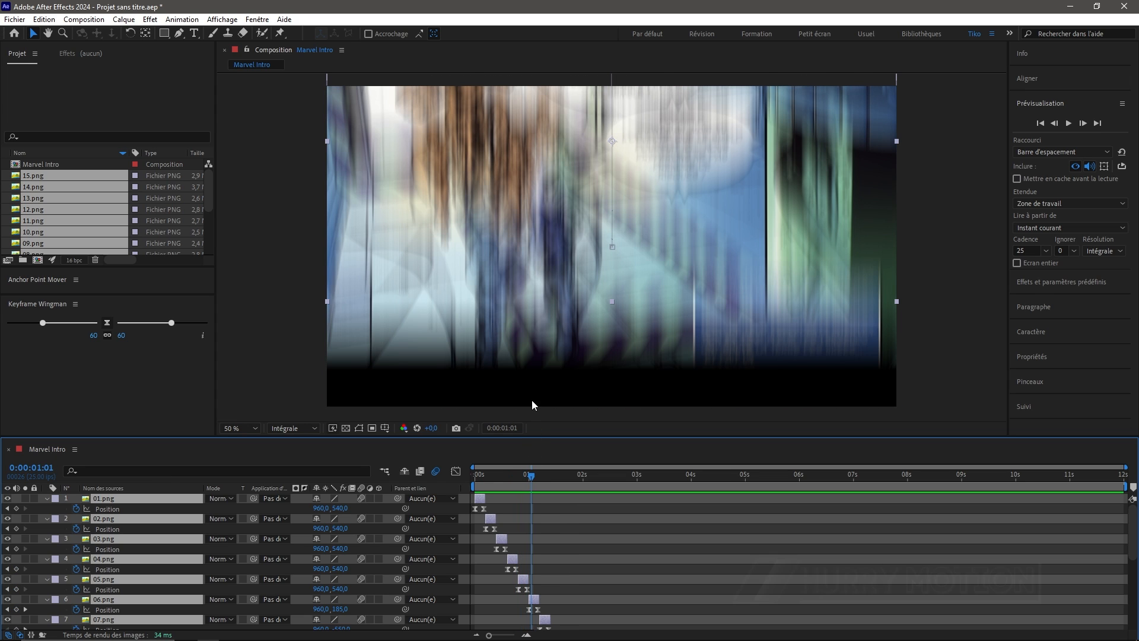
# Check the shutter angle and sample values for motion blur in the composition's advanced settings
pyautogui.hotkey('ctrl', 'k')
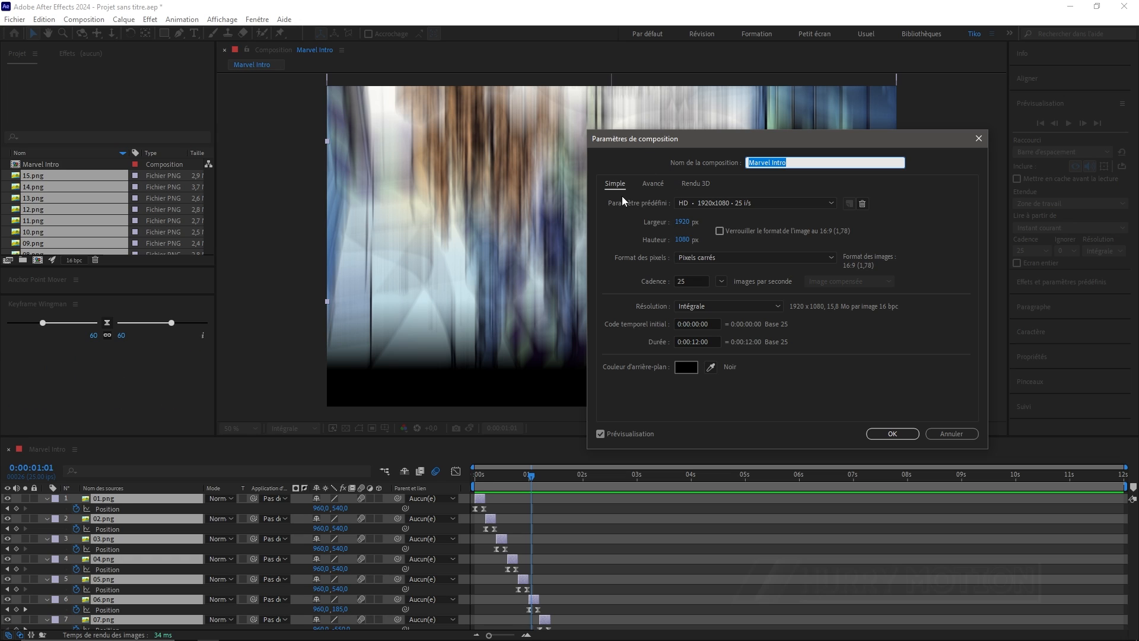
pyautogui.click(649, 185)
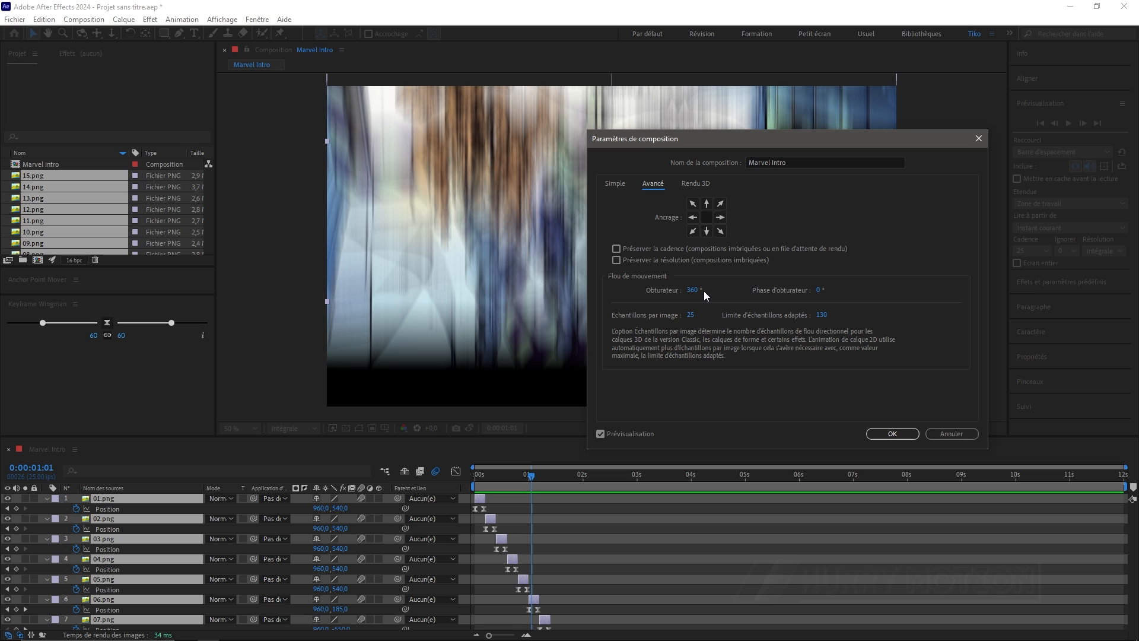
pyautogui.click(887, 434)
# End the work area at the last layer's final keyframe, 0:00:02:24, and trim the composition to the work area
pyautogui.scroll(-5, 579, 515)
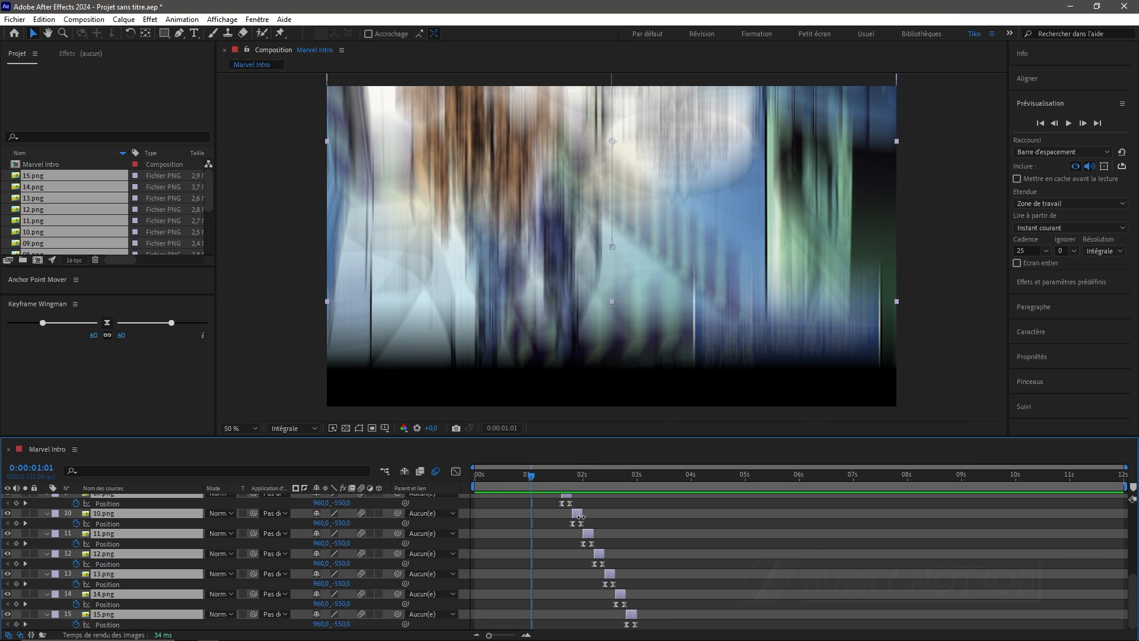
pyautogui.moveTo(528, 475); pyautogui.dragTo(633, 484)
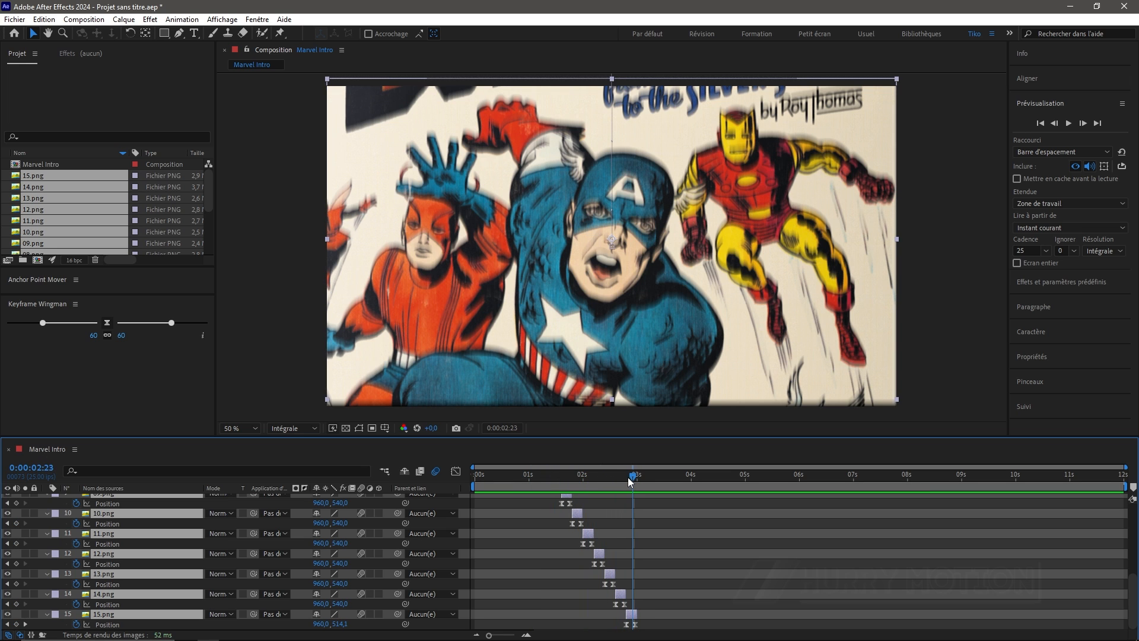
pyautogui.press('pagedown')
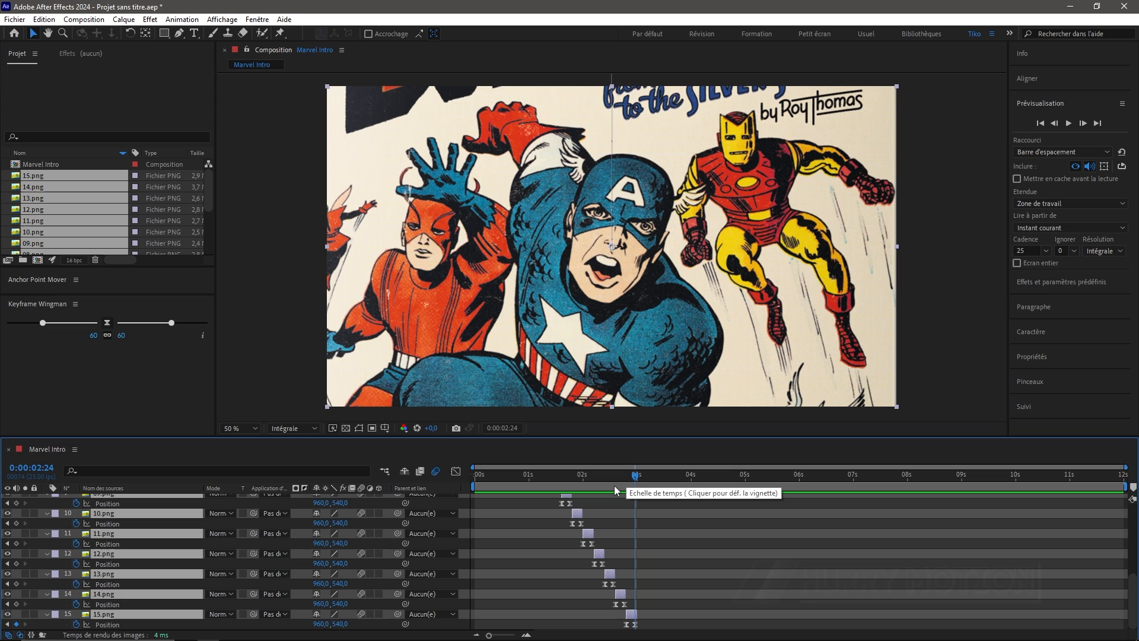
pyautogui.press('n')
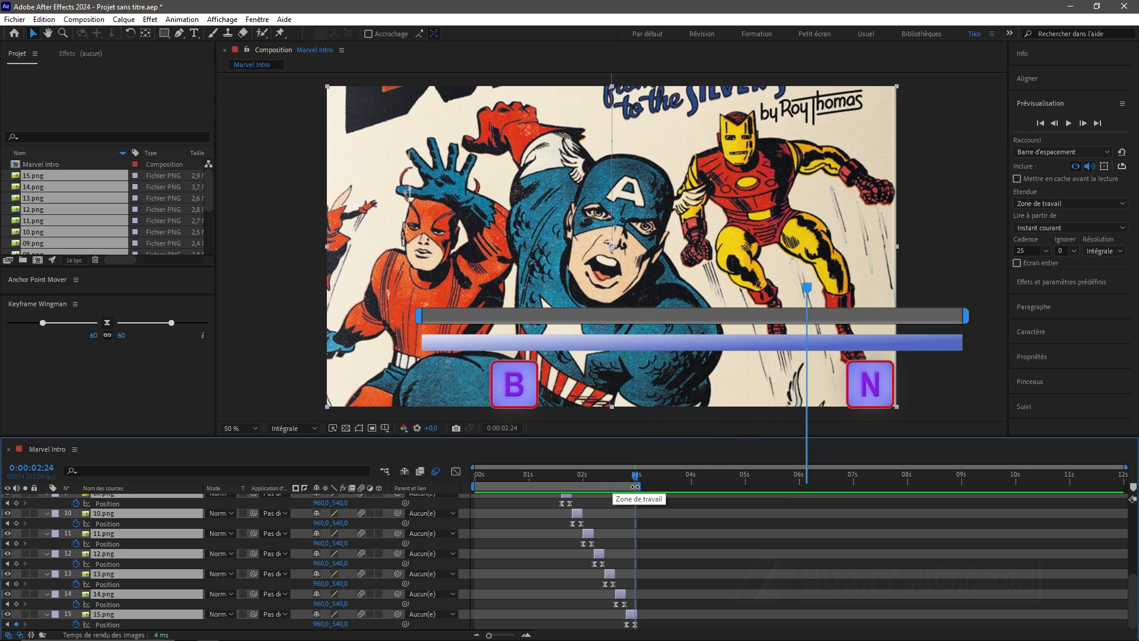
pyautogui.rightClick(602, 487)
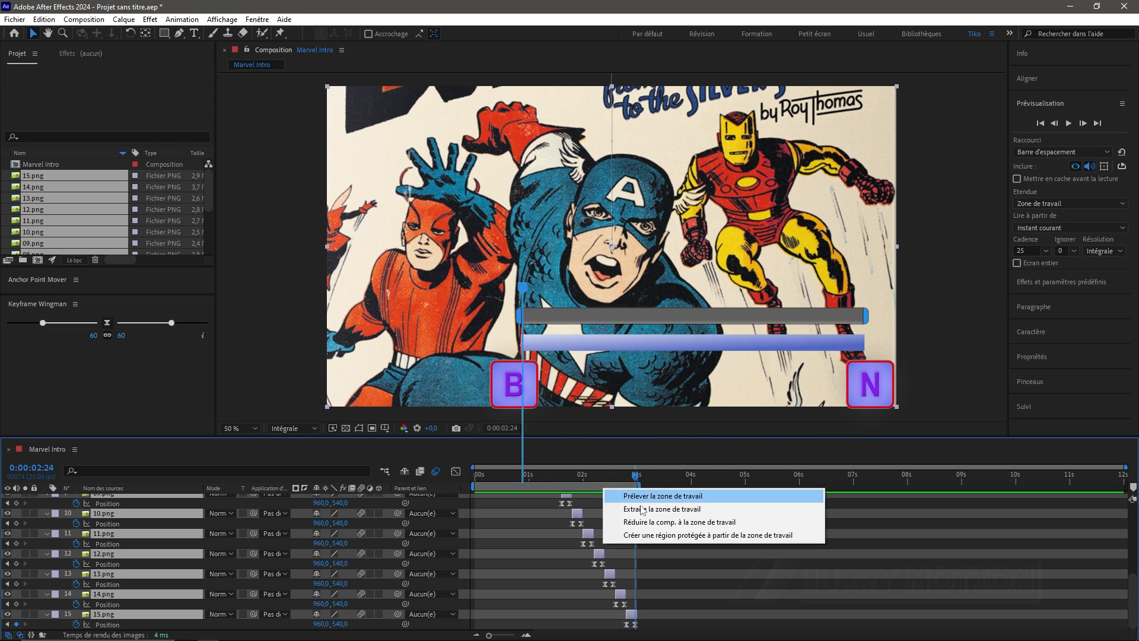
pyautogui.click(652, 521)
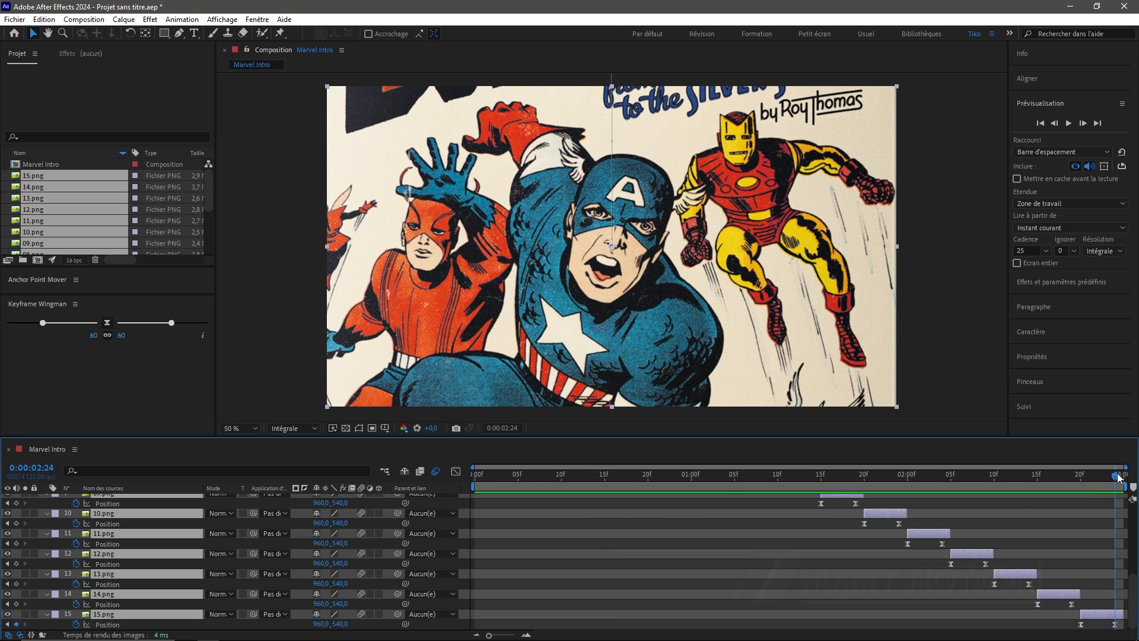
# Precompose all the selected image layers as "Séq BD", moving all attributes into the new composition, and check the result around 0:00:02:09
pyautogui.rightClick(166, 517)
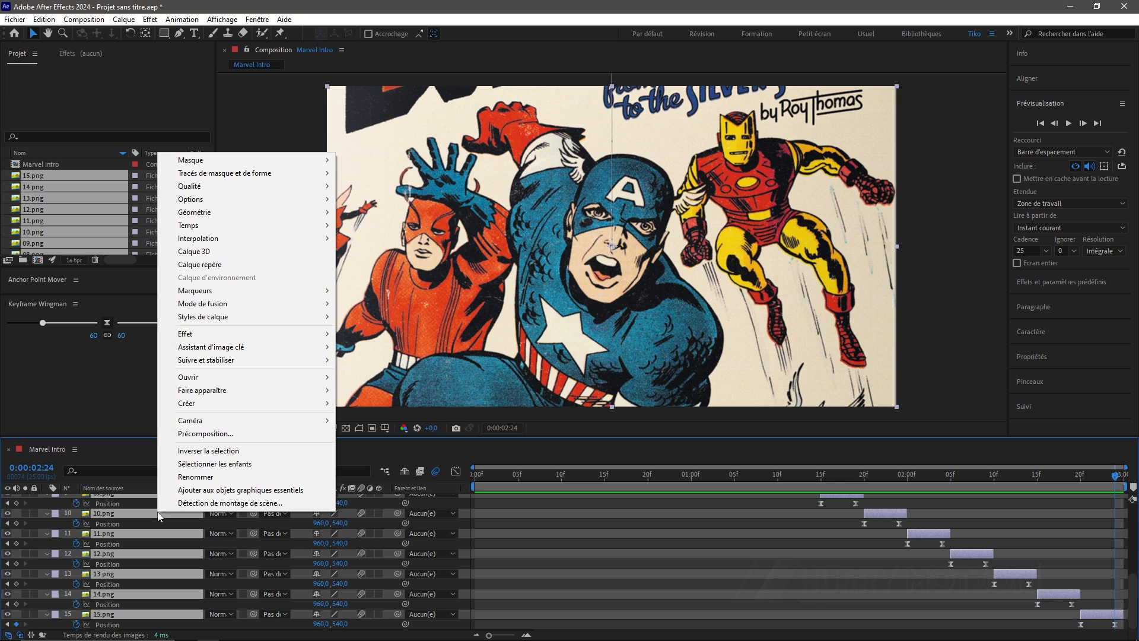
pyautogui.click(266, 437)
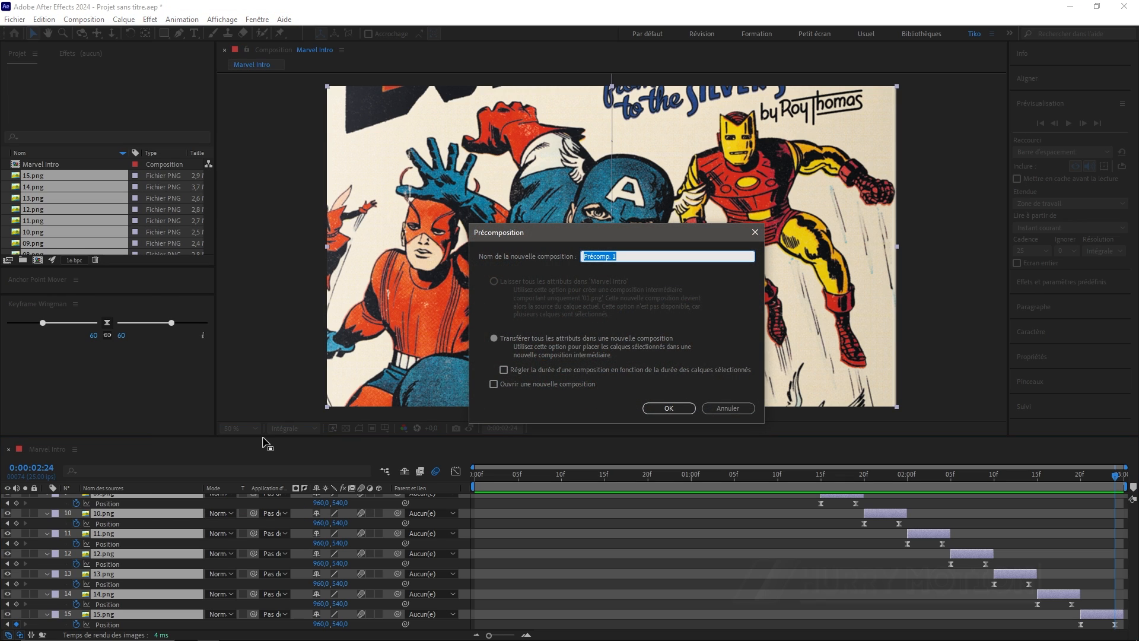
pyautogui.write('Séq BD')
pyautogui.click(508, 338)
pyautogui.click(665, 408)
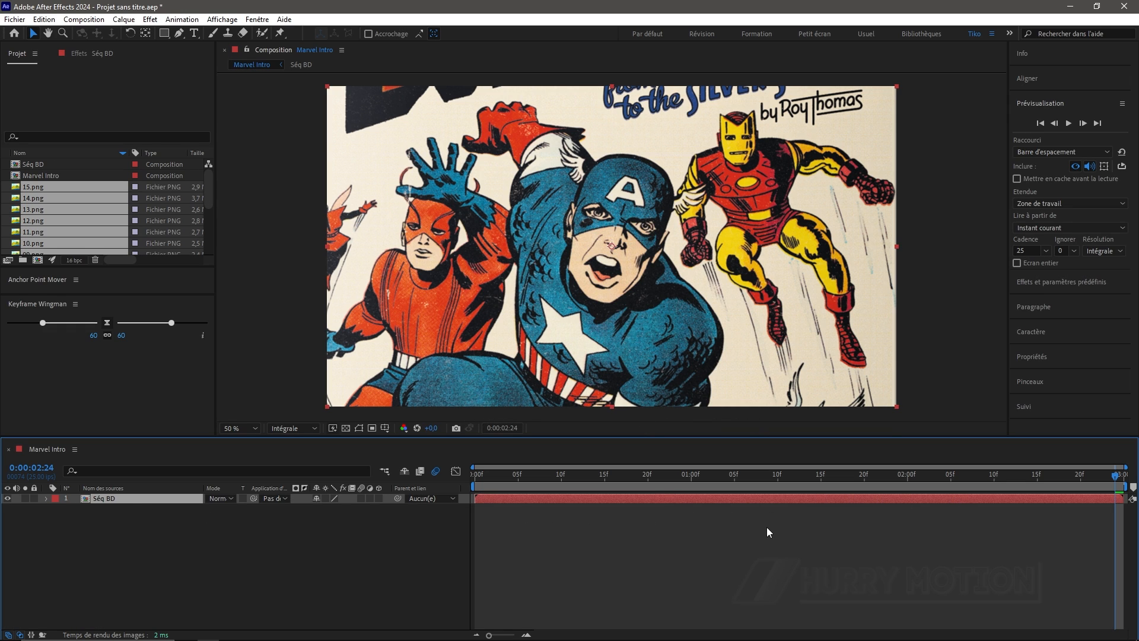
pyautogui.moveTo(1095, 475); pyautogui.dragTo(985, 496)
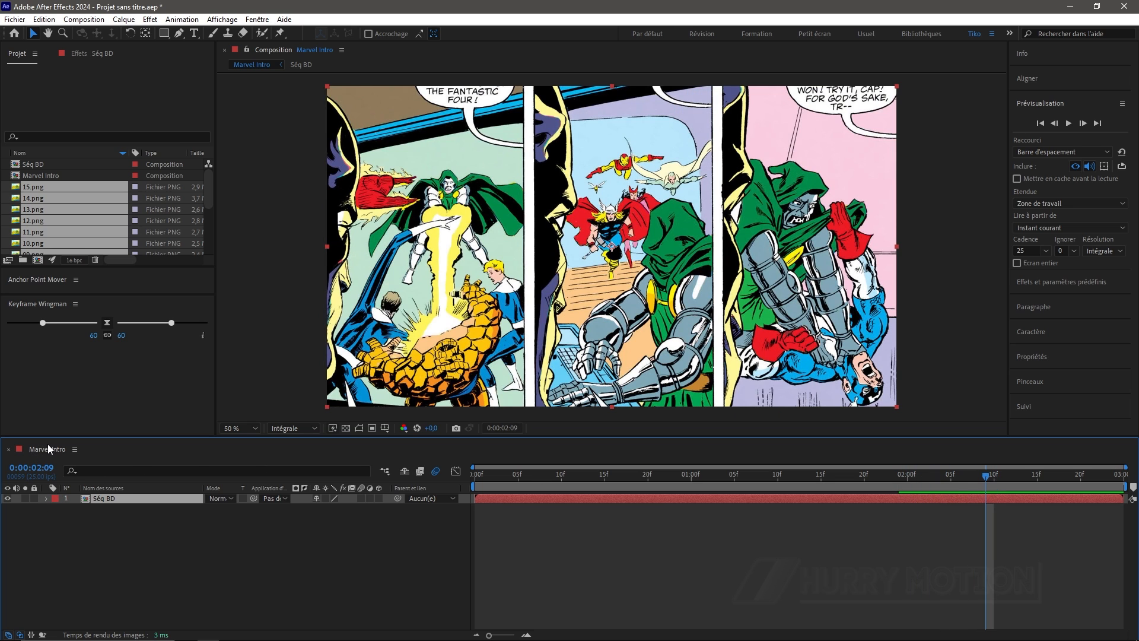
# Set the Marvel Intro composition's duration to 0:00:12:00 and check the Séq BD layer across the full timeline
pyautogui.click(218, 525)
pyautogui.hotkey('ctrl', 'k')
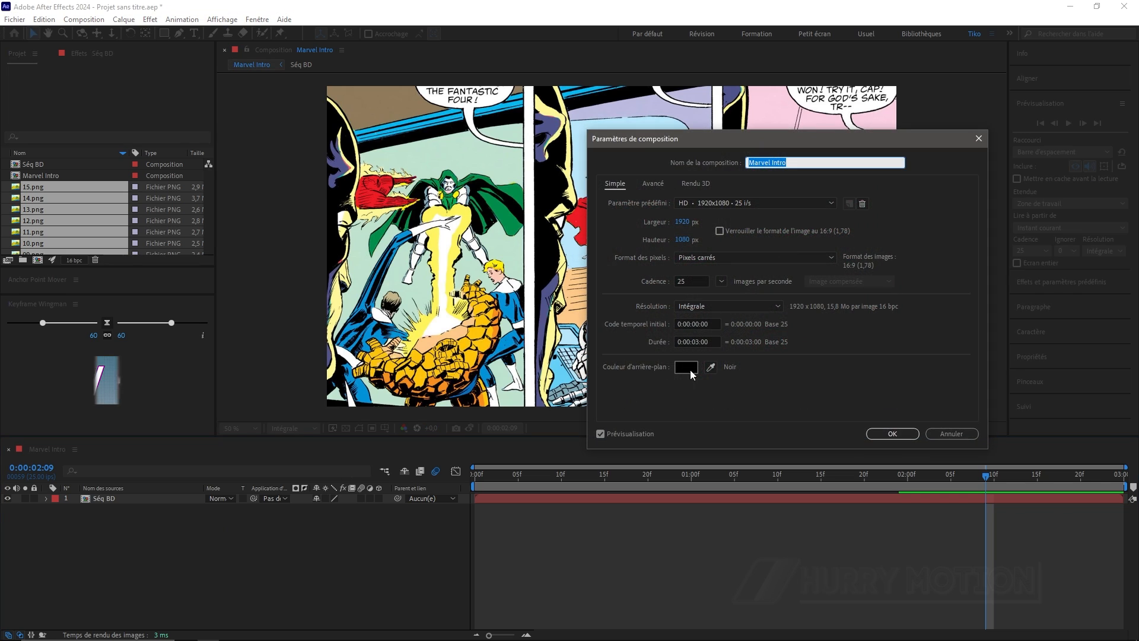
pyautogui.click(700, 341)
pyautogui.write('1')
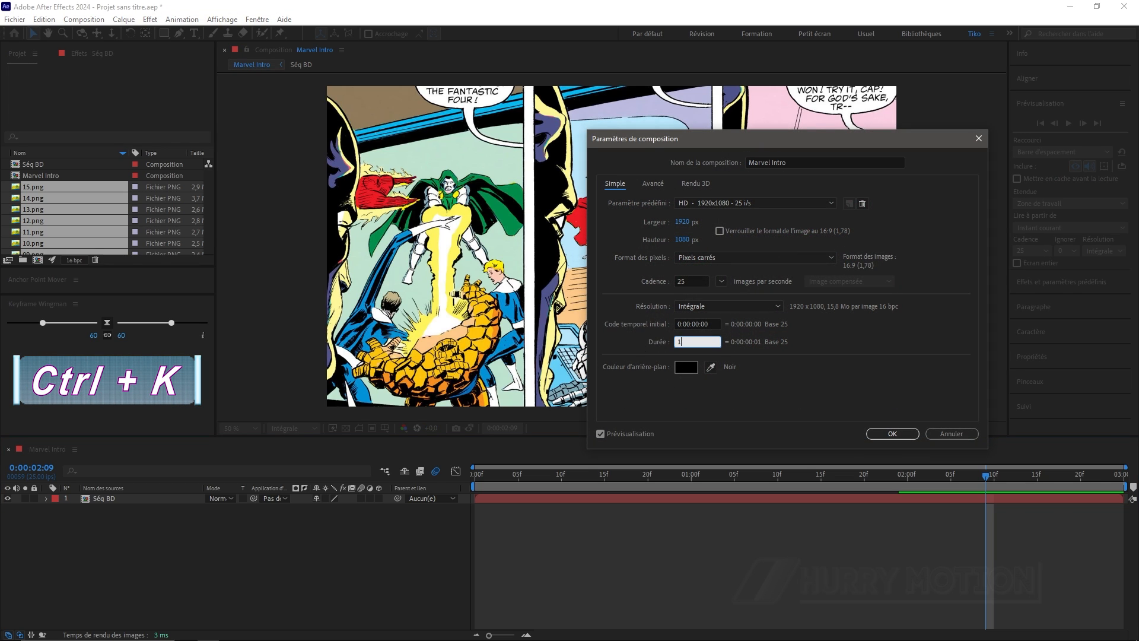
pyautogui.write('200')
pyautogui.press('Return')
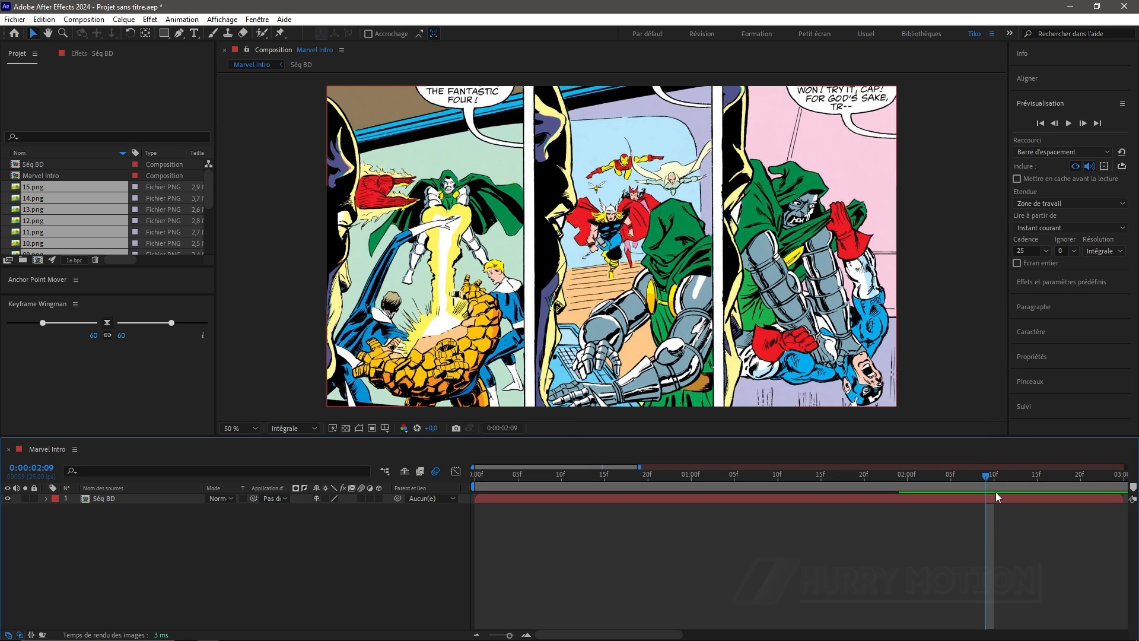
pyautogui.moveTo(987, 476); pyautogui.dragTo(474, 484)
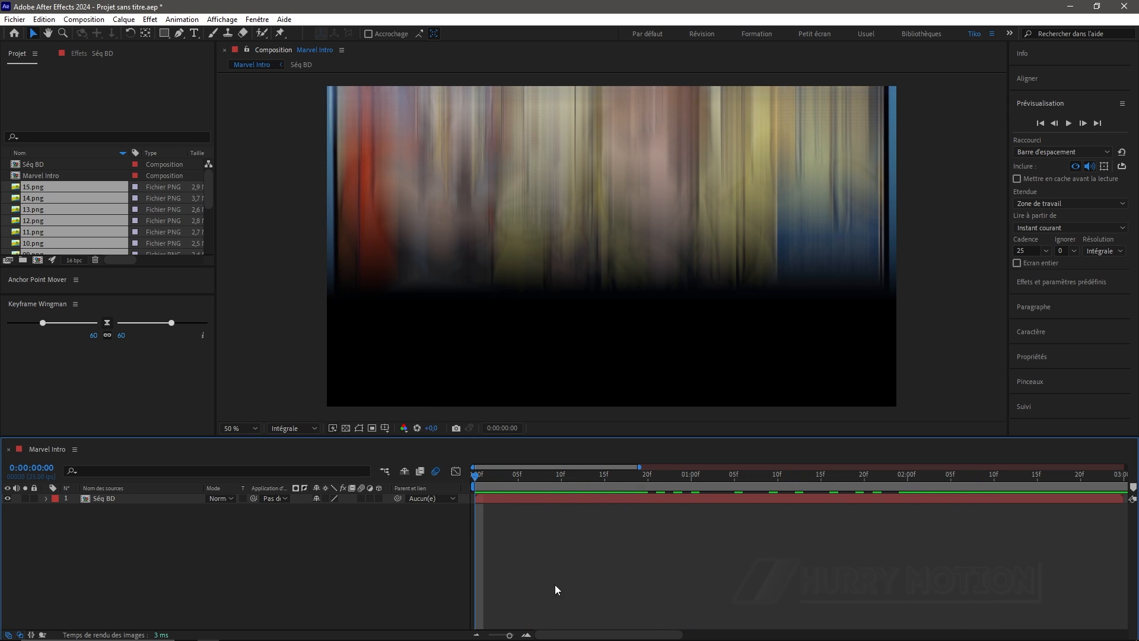
pyautogui.moveTo(510, 636); pyautogui.dragTo(474, 632)
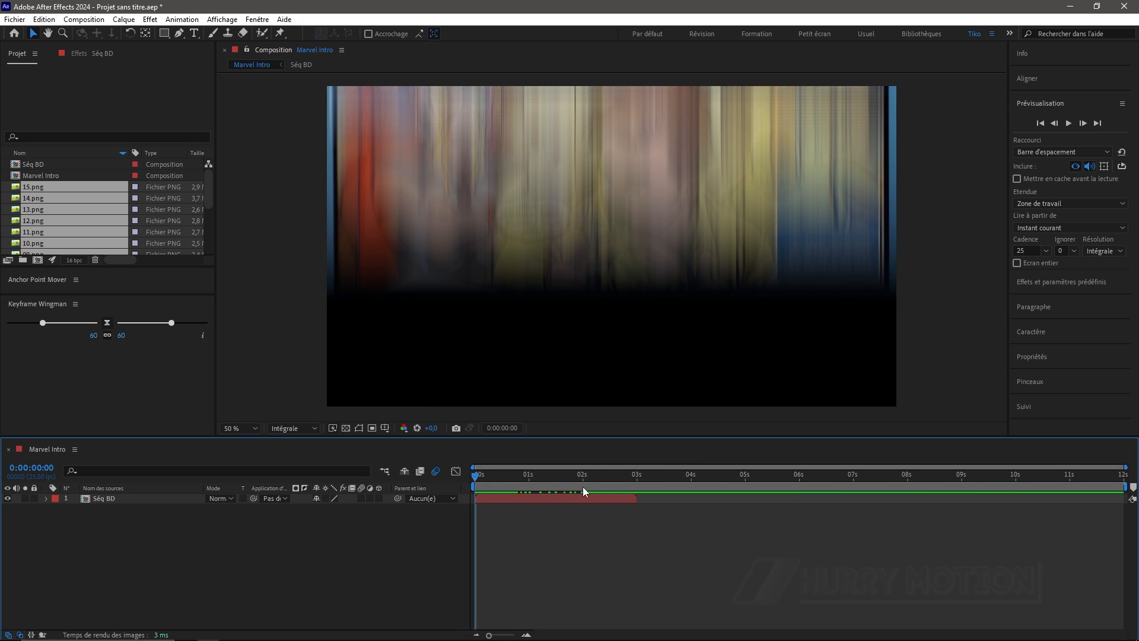
pyautogui.moveTo(476, 477); pyautogui.dragTo(532, 494)
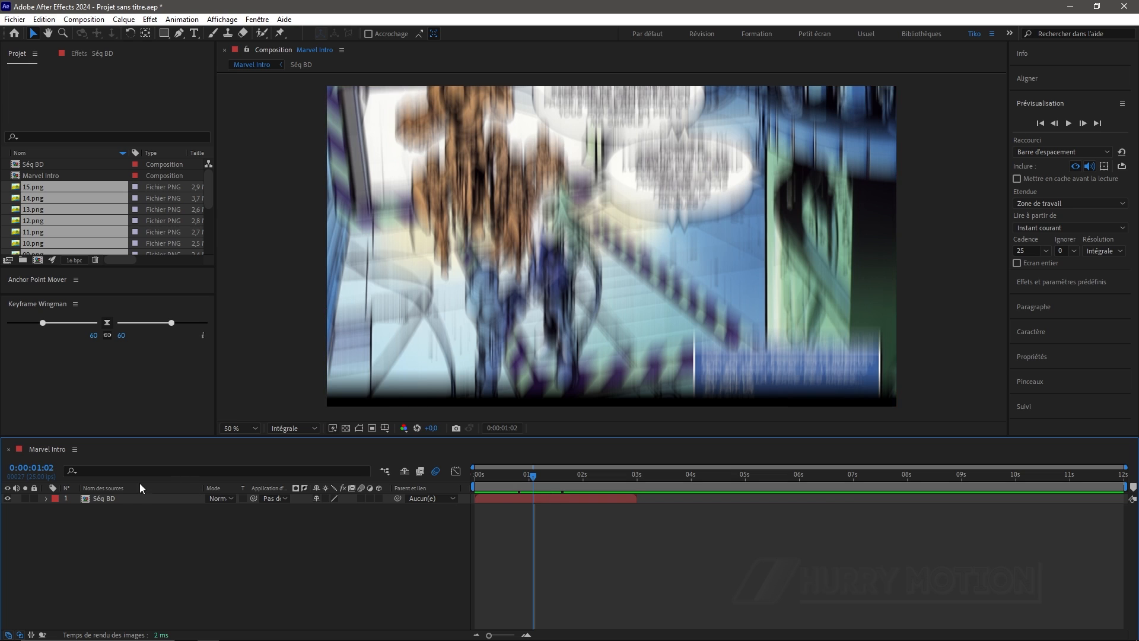
# Enable time remapping on the Séq BD layer and extend its out point to the composition's end at 12 seconds
pyautogui.click(140, 500)
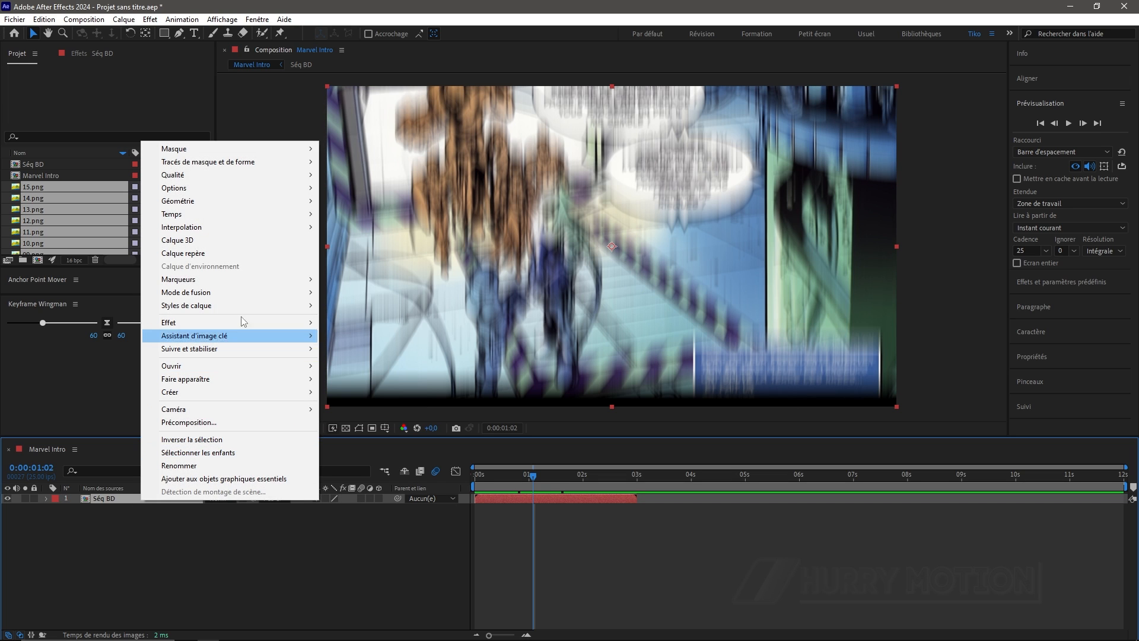
pyautogui.moveTo(237, 215)
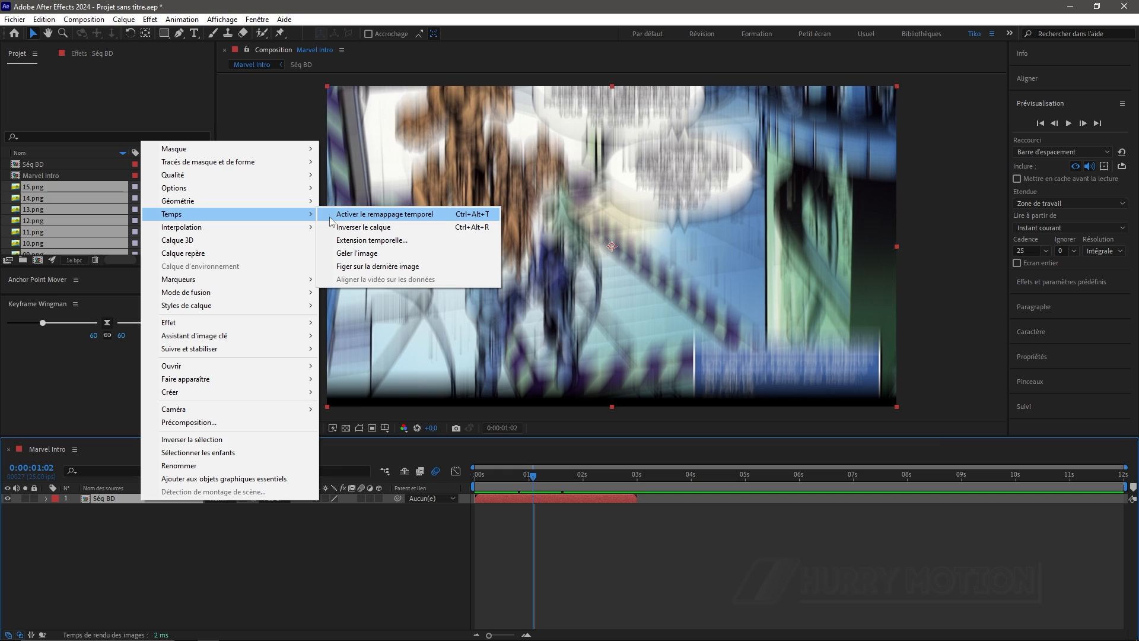
pyautogui.click(356, 214)
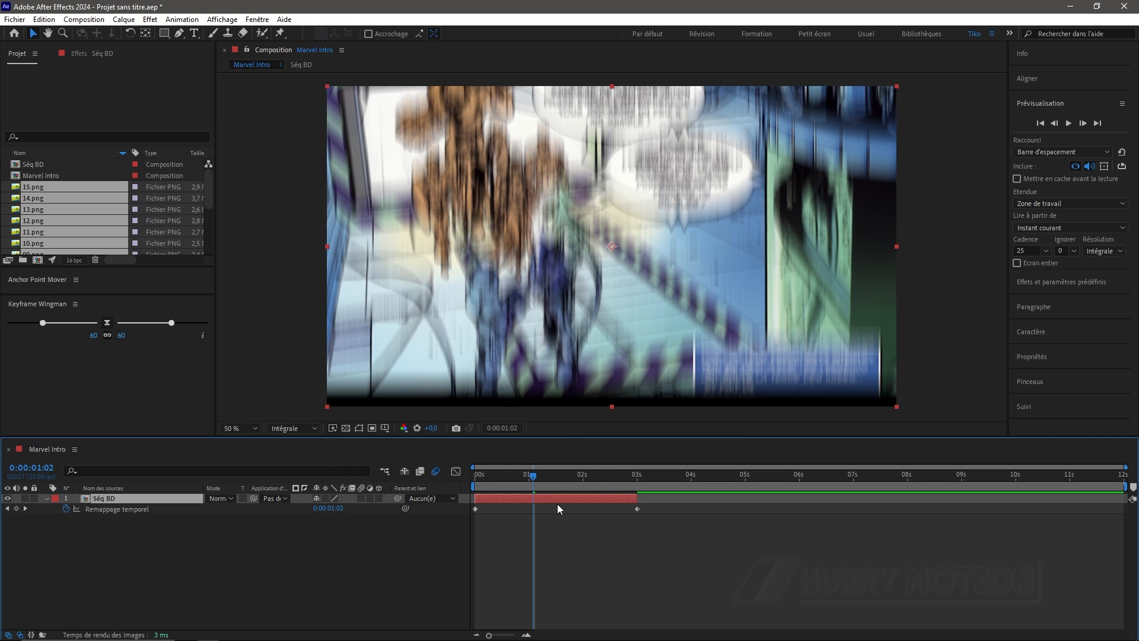
pyautogui.moveTo(637, 503); pyautogui.dragTo(1125, 497)
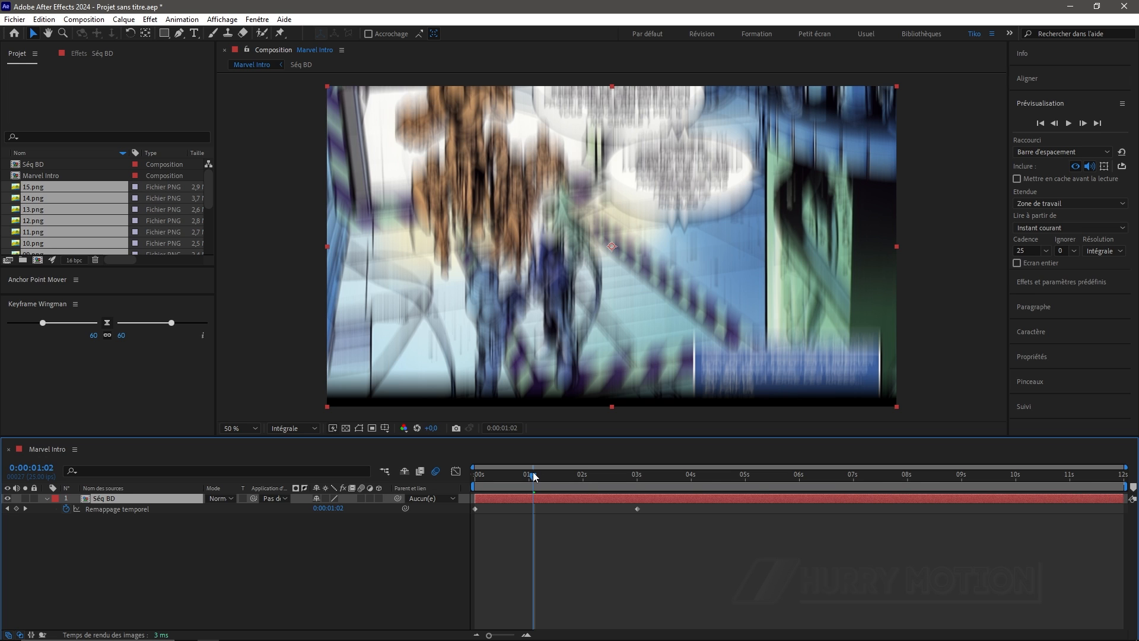
# Add a loopOut() expression to the Séq BD layer's time remapping and preview the loop from the start
pyautogui.moveTo(535, 476); pyautogui.dragTo(334, 497)
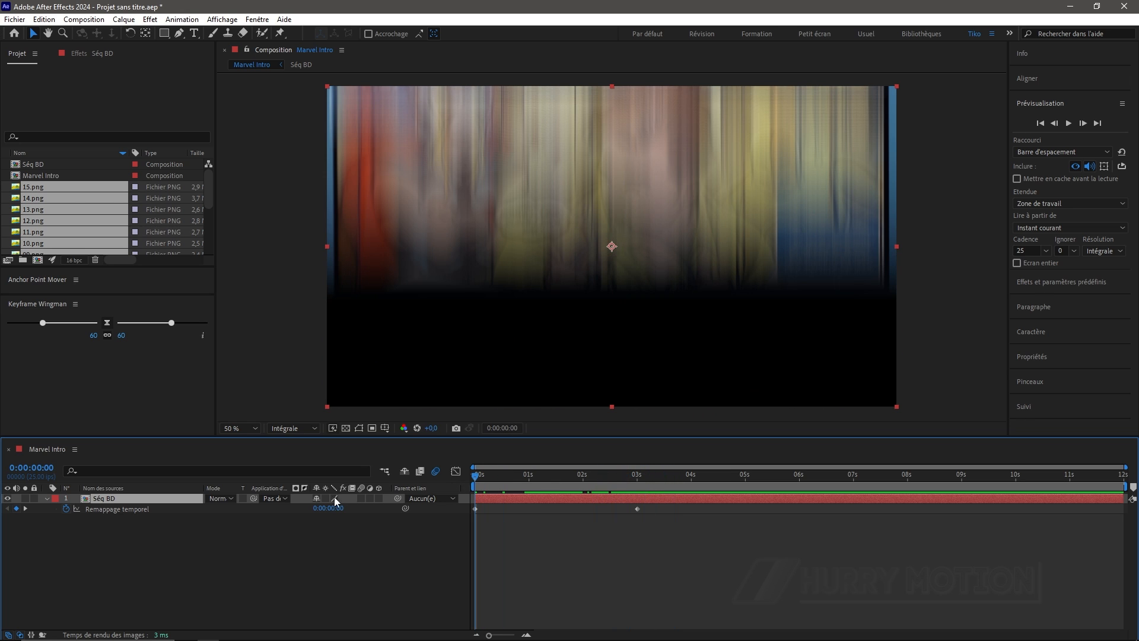
pyautogui.keyDown('alt'); pyautogui.click(66, 509); pyautogui.keyUp('alt')
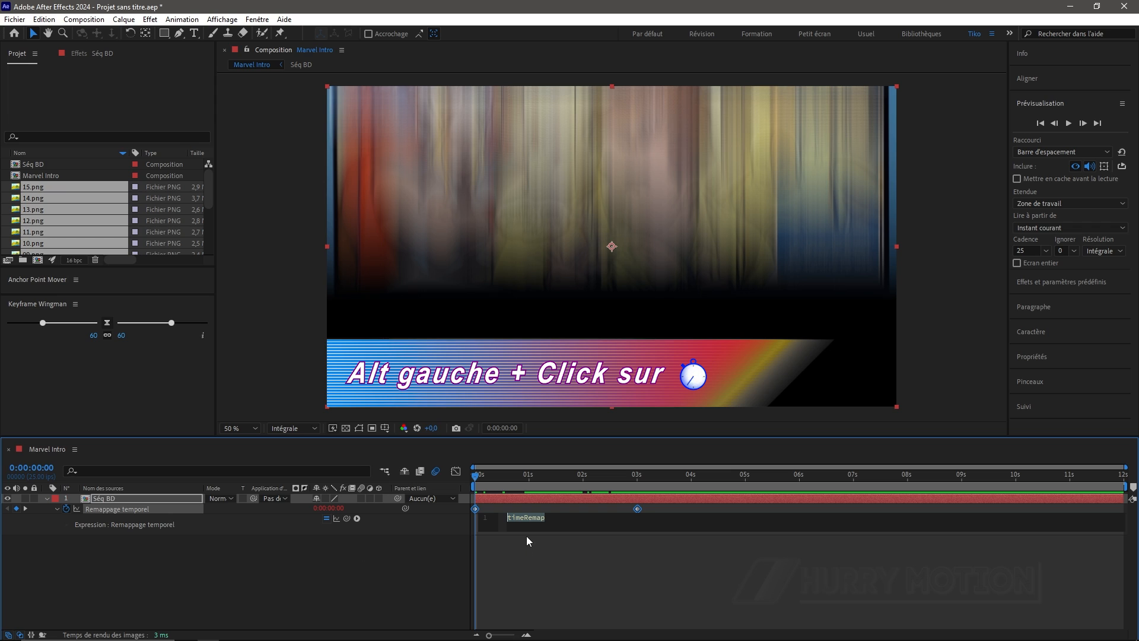
pyautogui.write('loo')
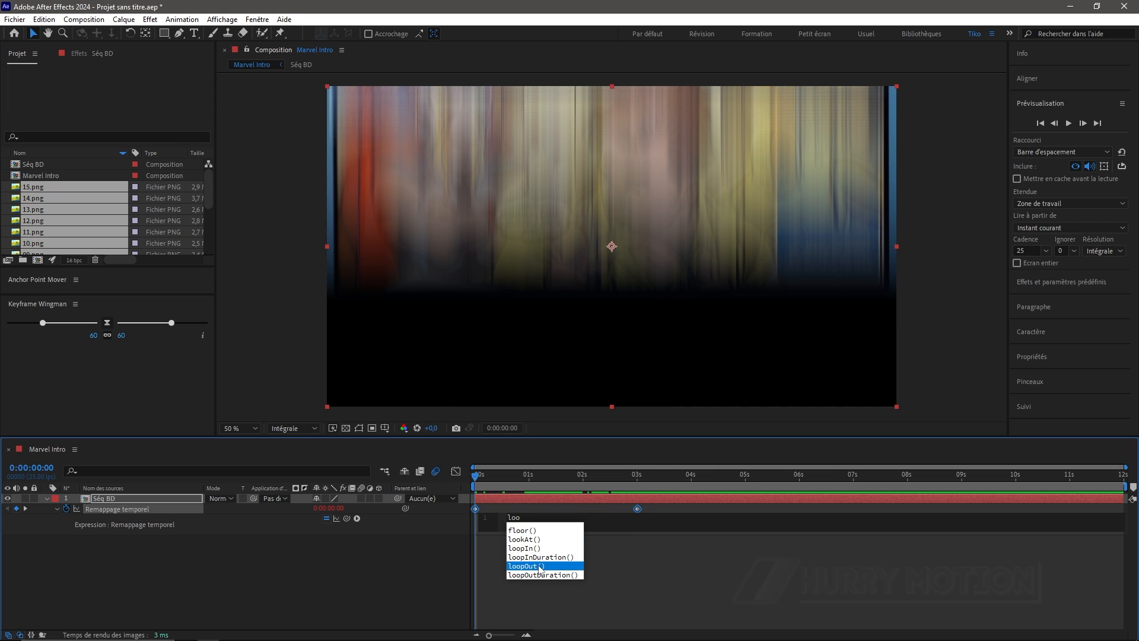
pyautogui.click(542, 566)
pyautogui.click(547, 499)
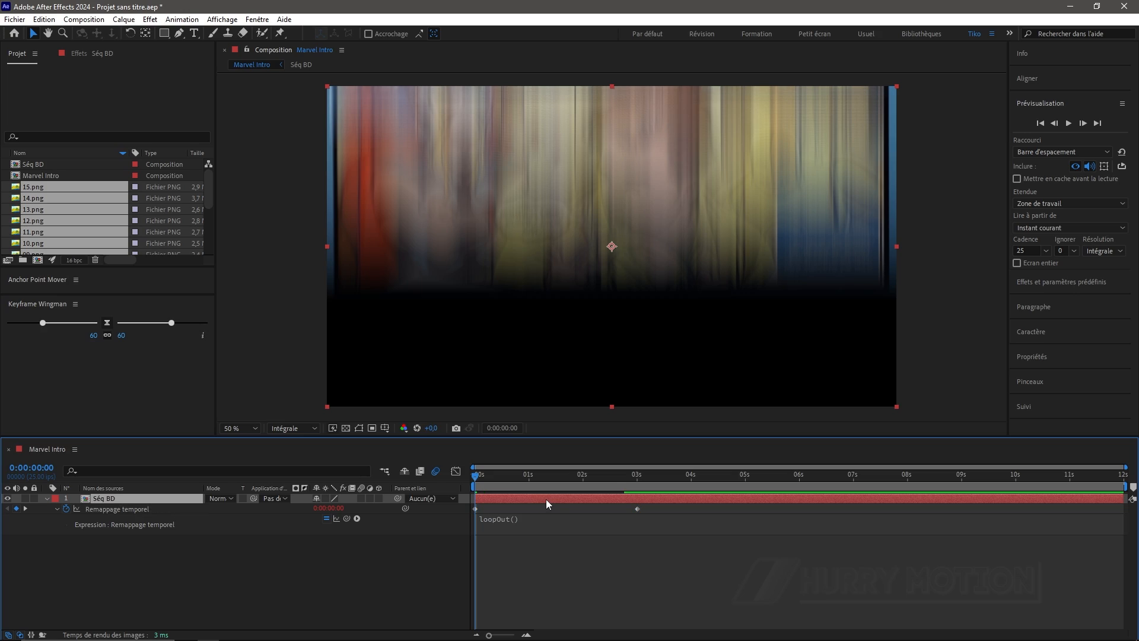
pyautogui.press('space')
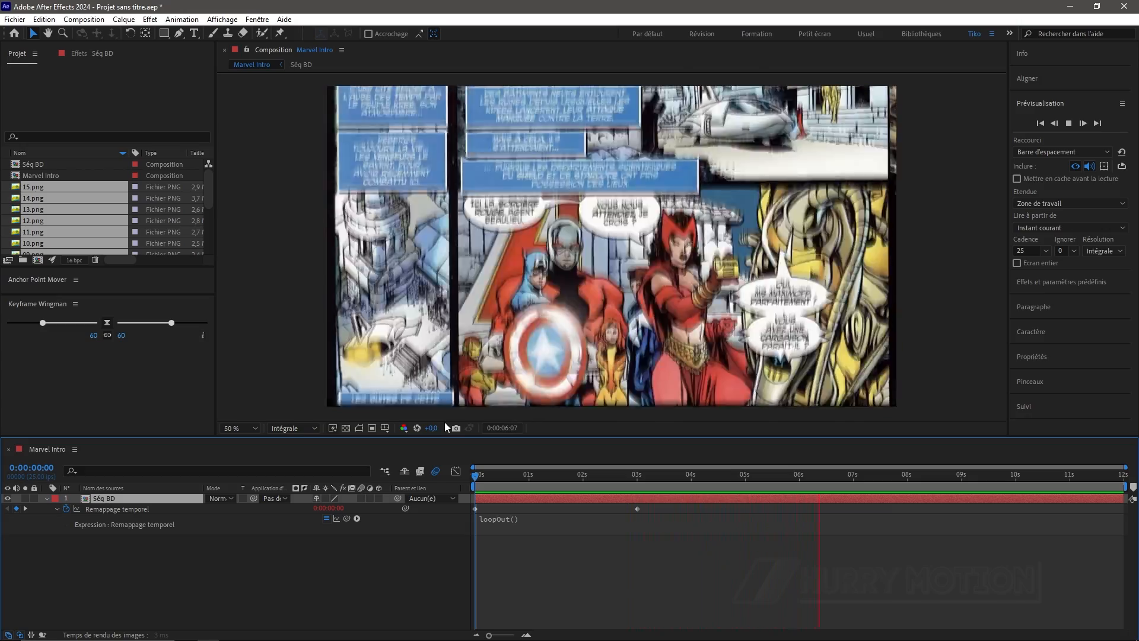
pyautogui.press('space')
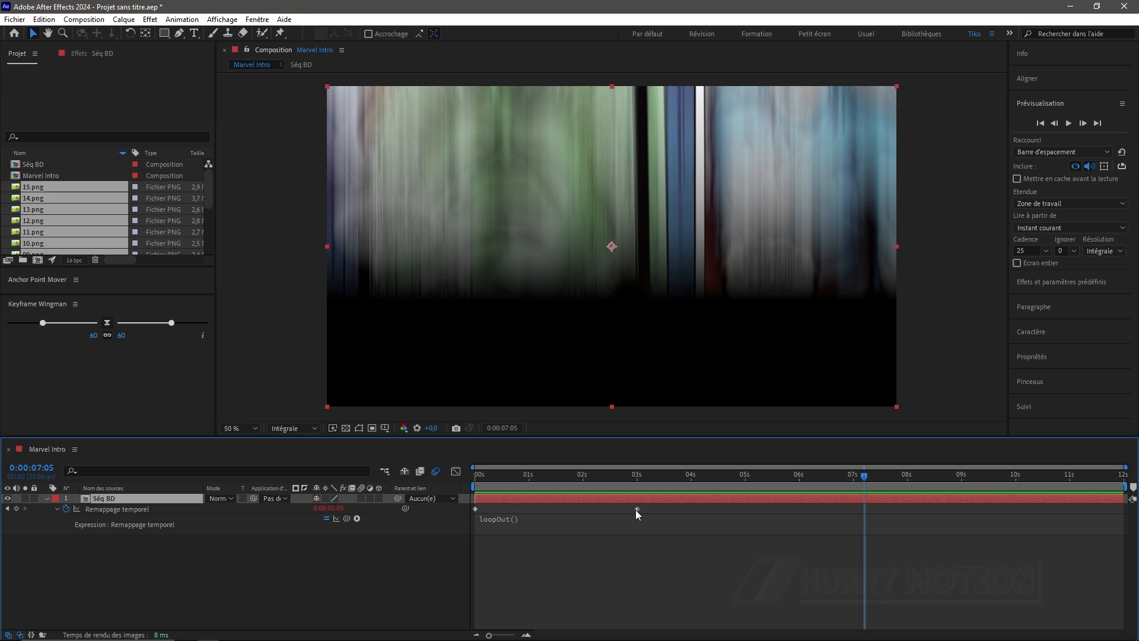
# Speed up the looping sequence by moving the last time-remap keyframe to about the 2-second mark, previewing the playback
pyautogui.moveTo(636, 509); pyautogui.dragTo(606, 509)
pyautogui.moveTo(833, 472); pyautogui.dragTo(462, 486)
pyautogui.press('space')
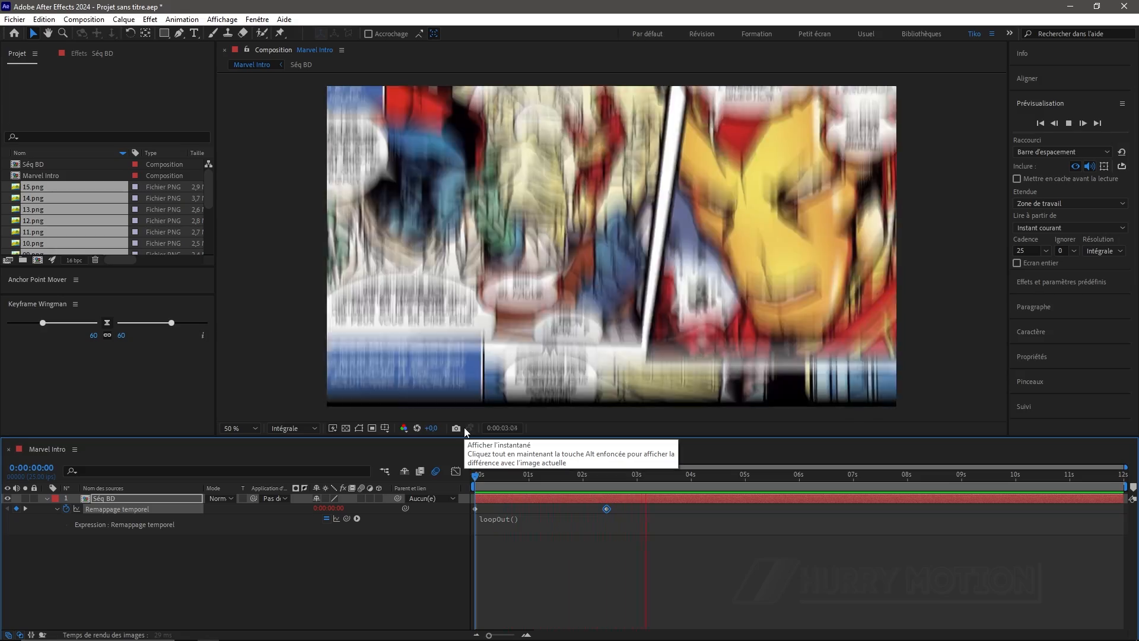
pyautogui.press('space')
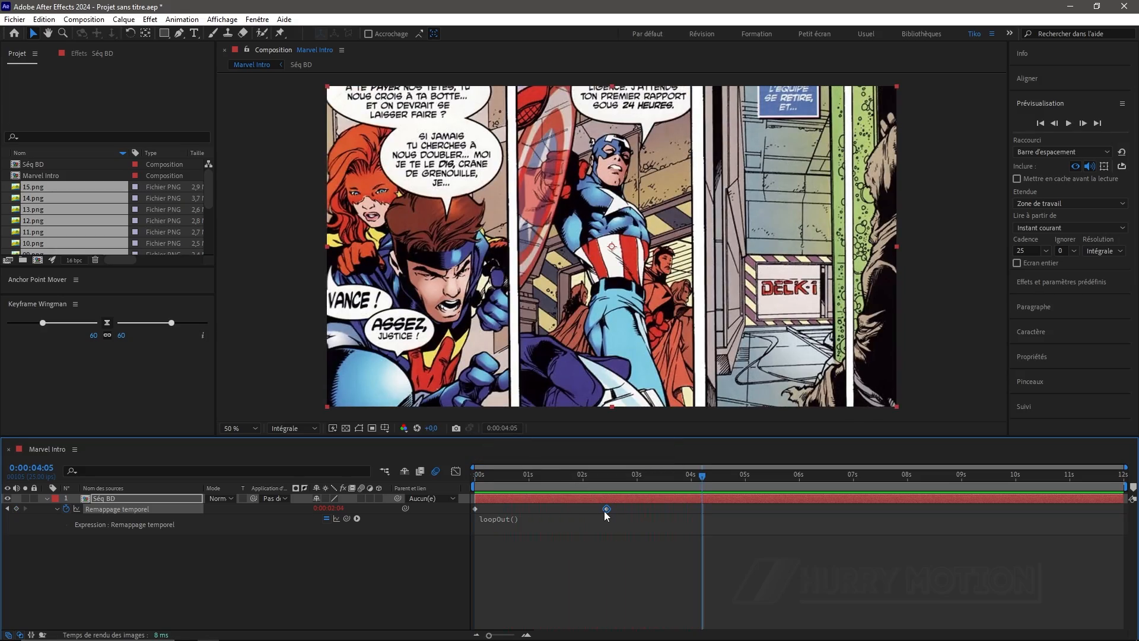
pyautogui.moveTo(605, 510); pyautogui.dragTo(583, 509)
pyautogui.press('space')
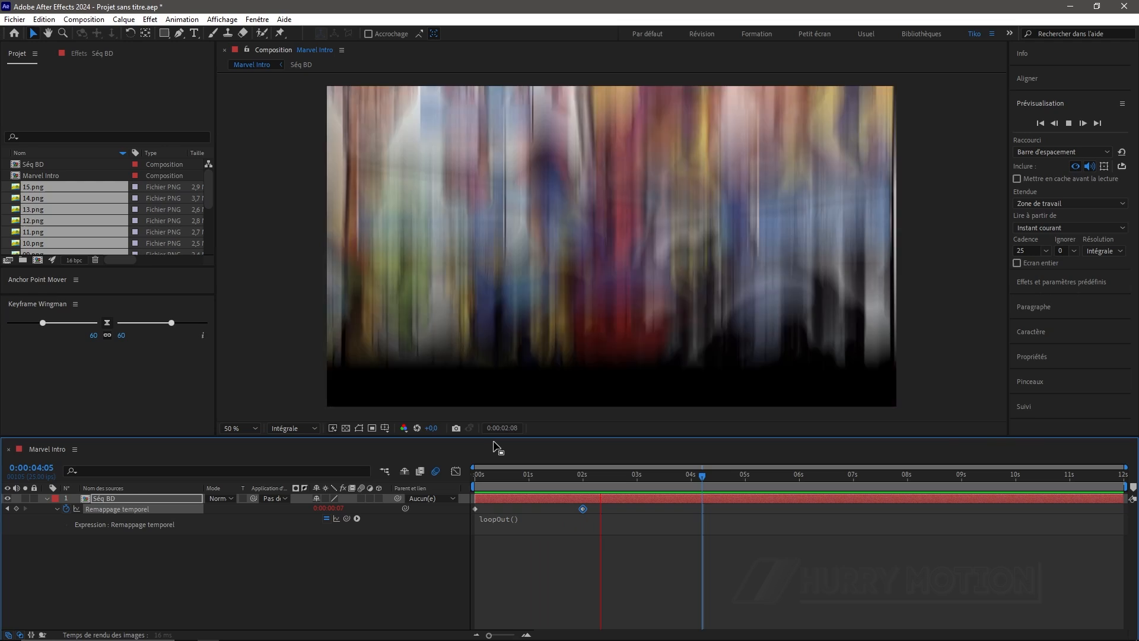
pyautogui.press('space')
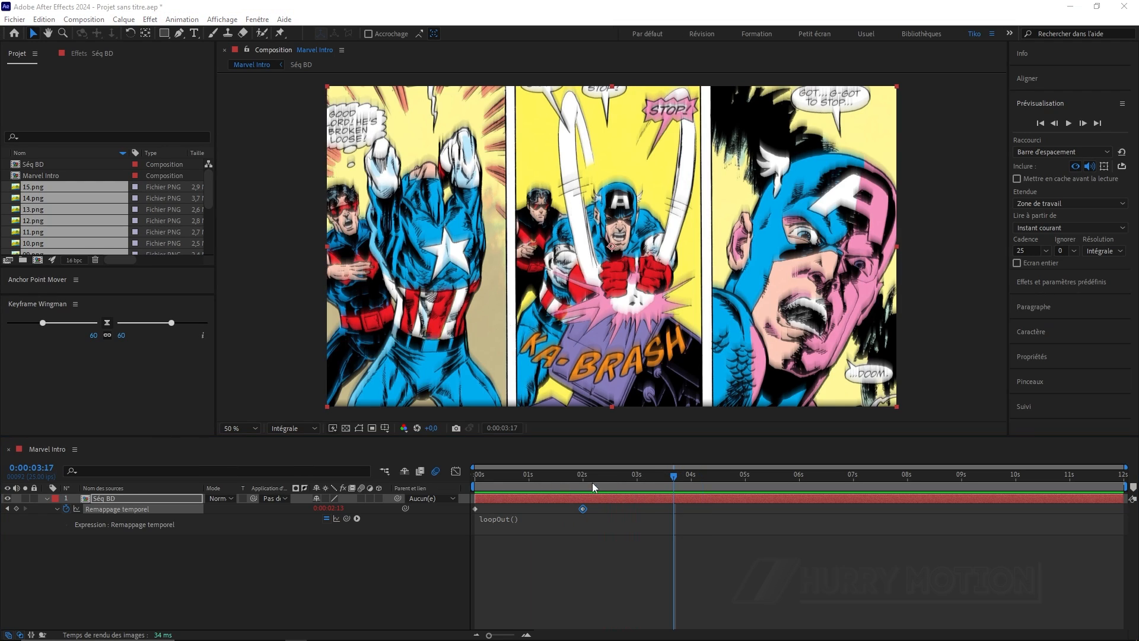
pyautogui.moveTo(667, 483); pyautogui.dragTo(538, 482)
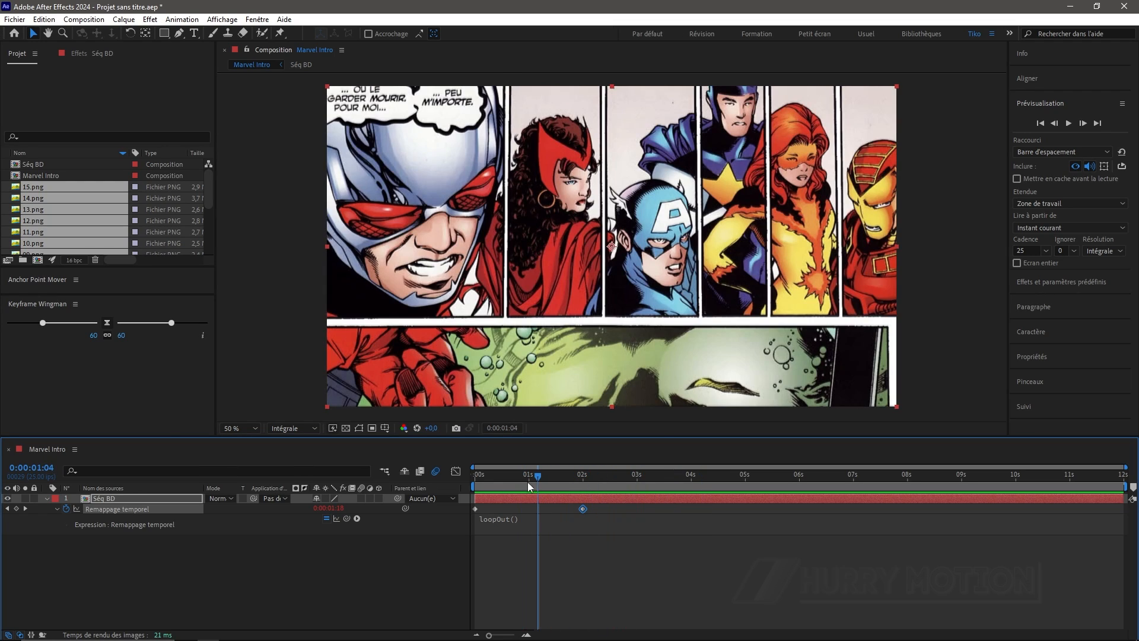
# Create a new 1920x1080, 25 fps composition named "Titrage" with a duration of 0:00:12:00
pyautogui.click(16, 54)
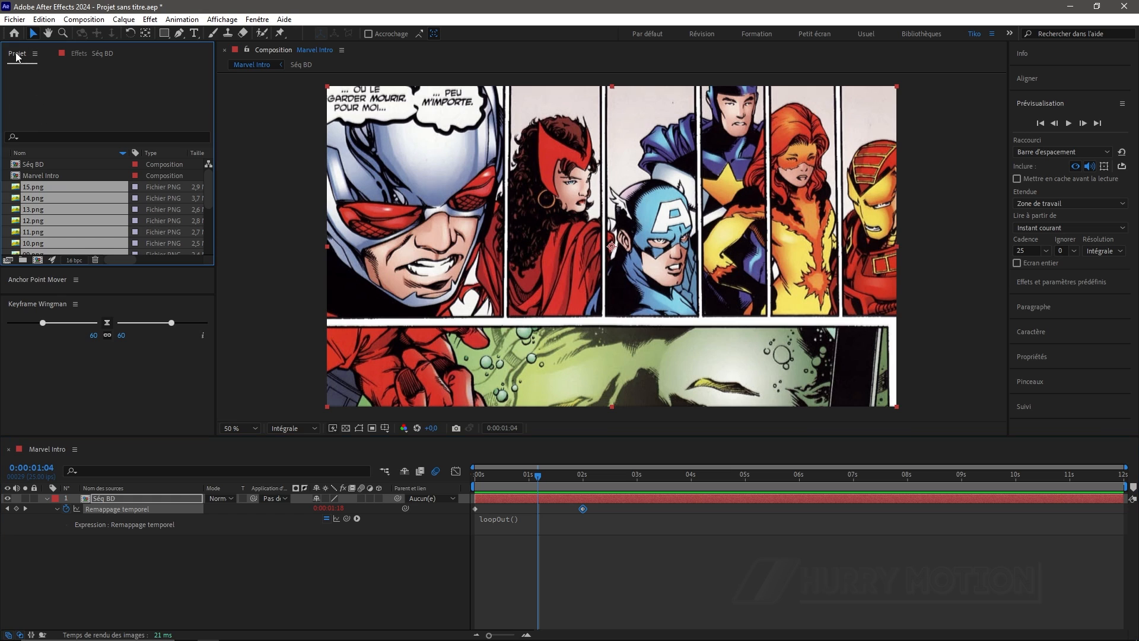
pyautogui.click(37, 261)
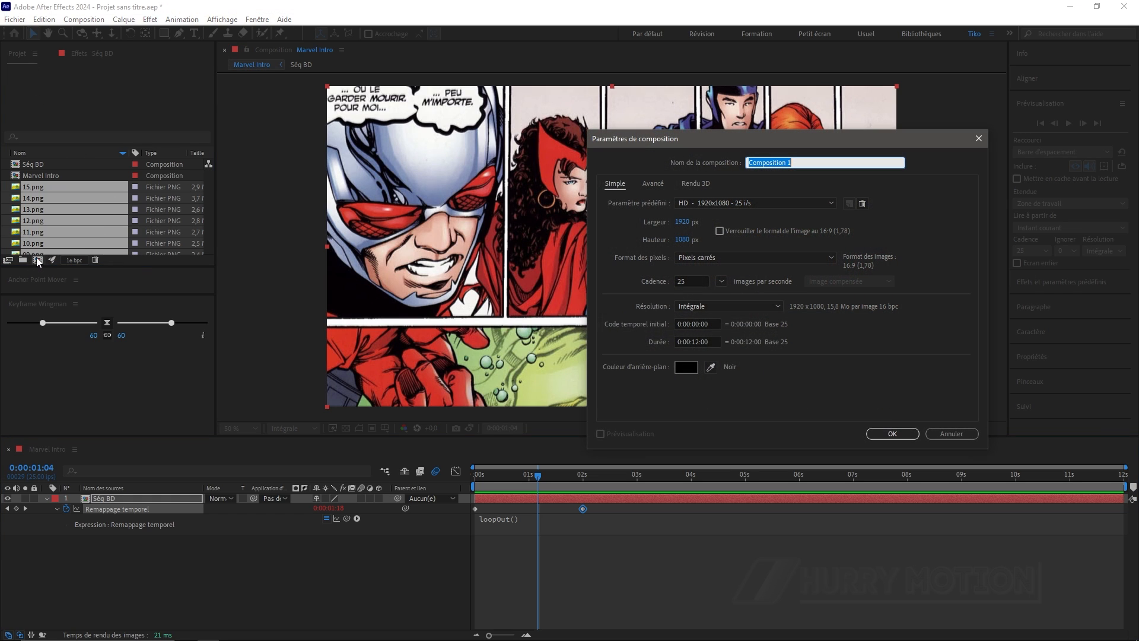
pyautogui.write('Titrage')
pyautogui.click(892, 433)
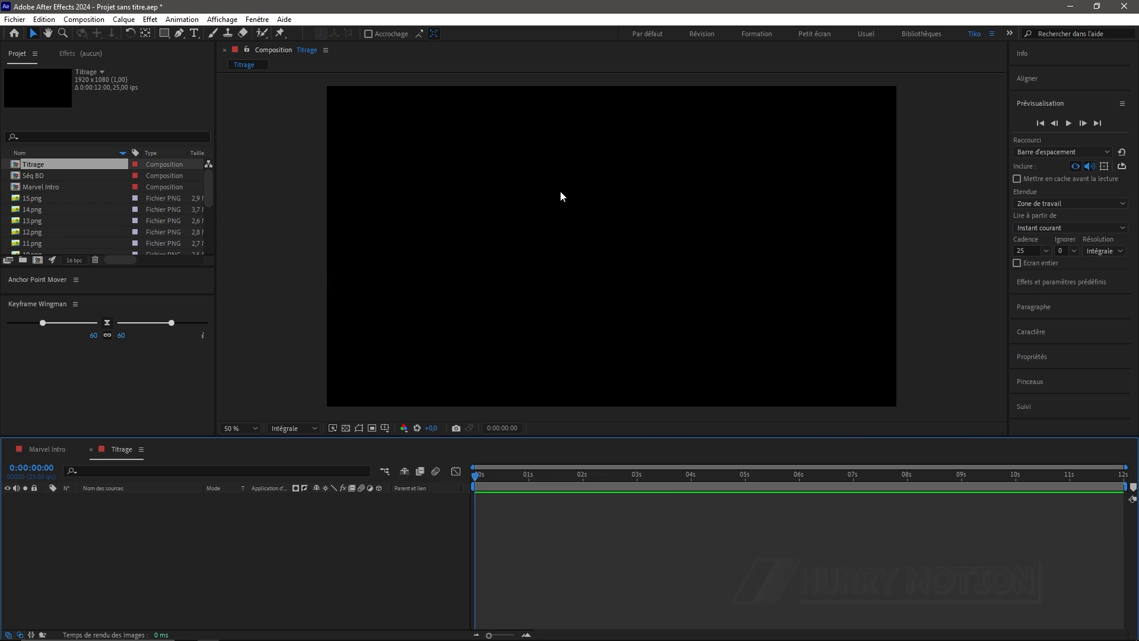
# Add a text layer reading "MARVEL" in the Titrage composition
pyautogui.click(194, 33)
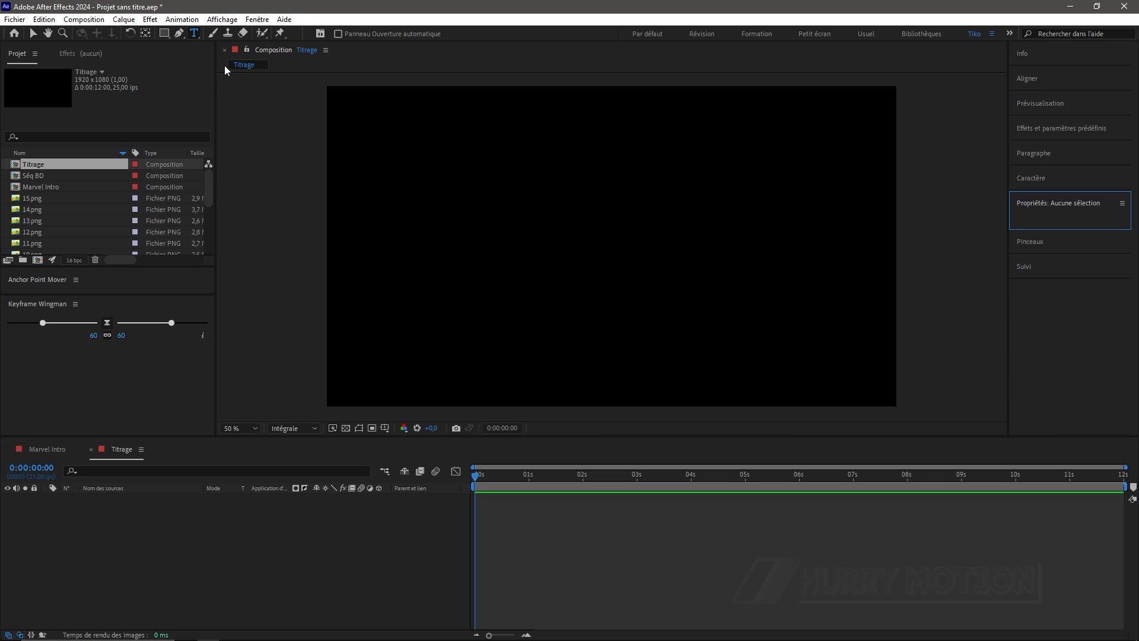
pyautogui.click(462, 249)
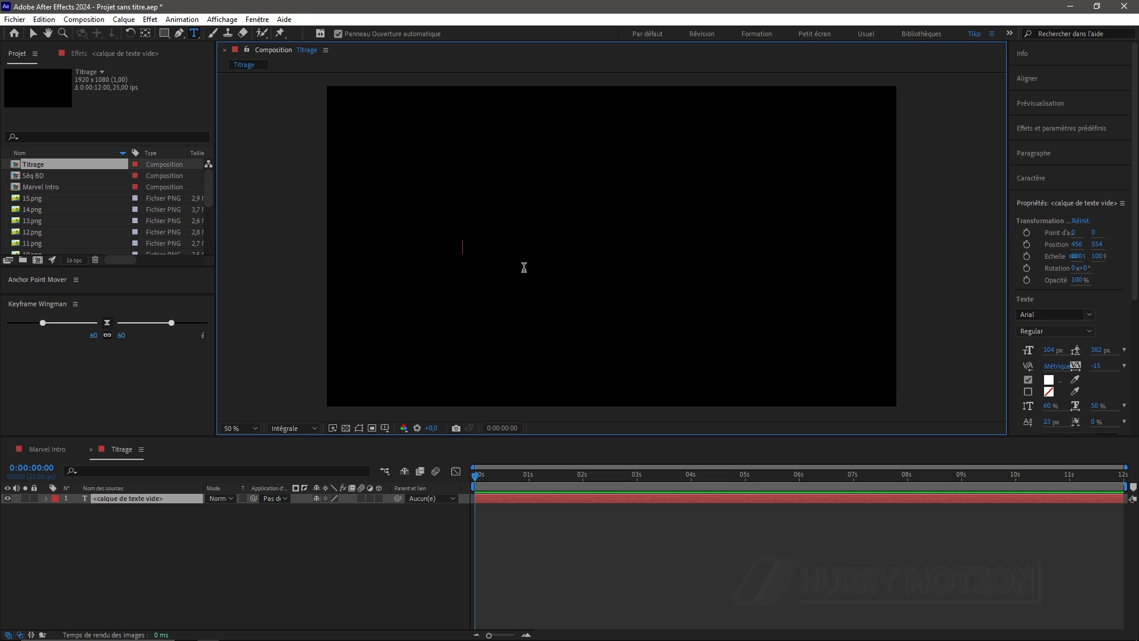
pyautogui.write('MARVEL')
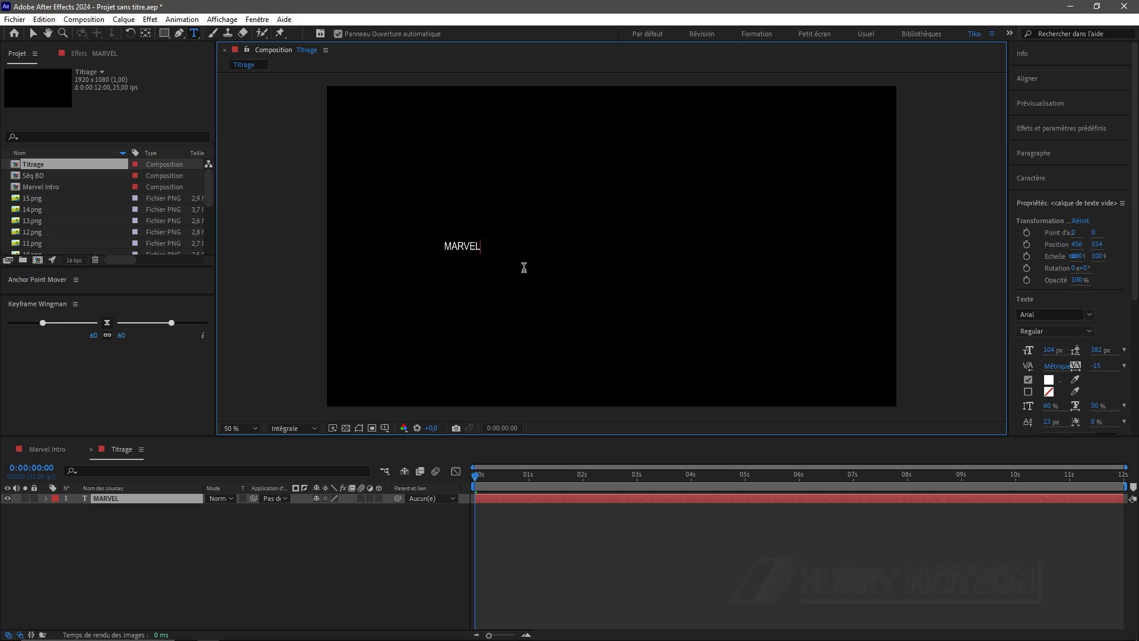
# Set the font of the whole MARVEL text to Marvel
pyautogui.doubleClick(472, 246)
pyautogui.click(1034, 178)
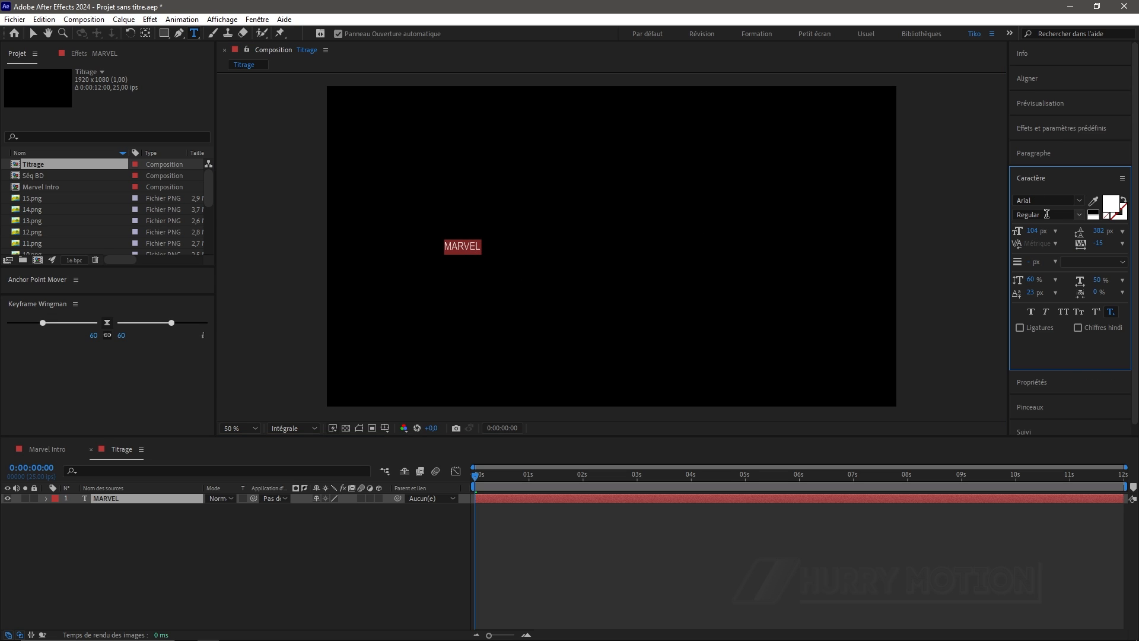
pyautogui.click(1039, 202)
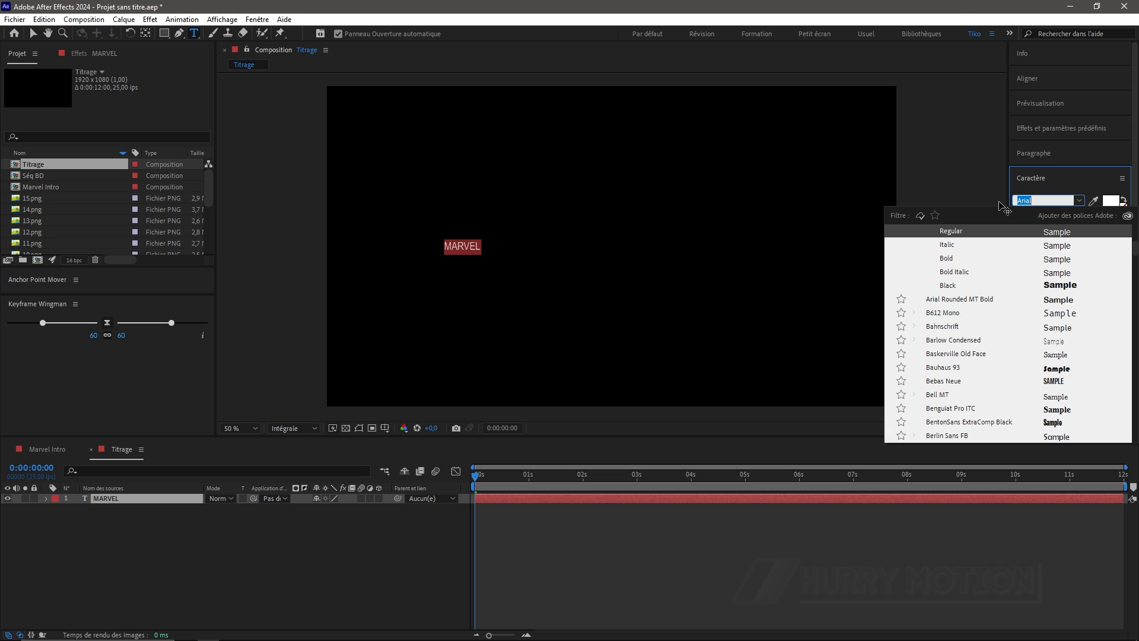
pyautogui.write('MARV')
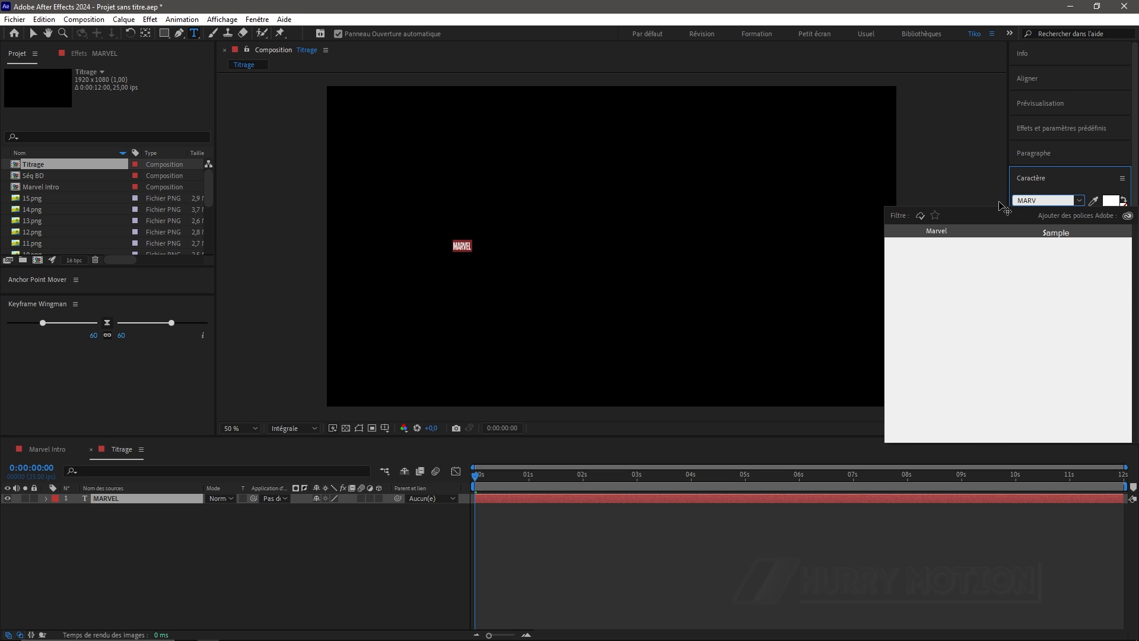
pyautogui.click(944, 234)
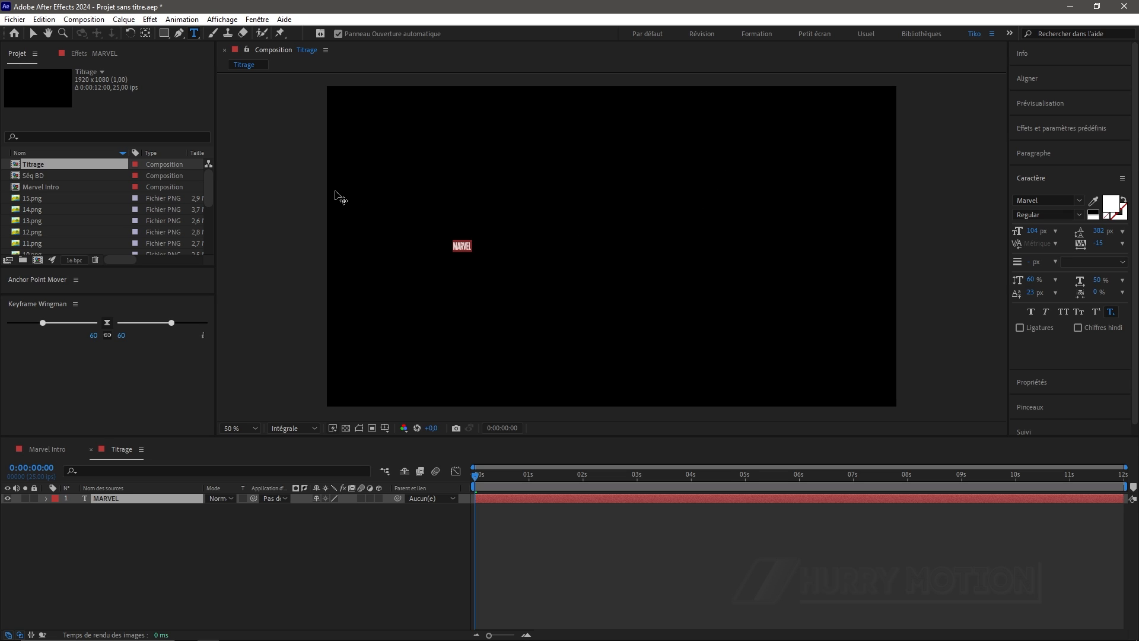
# Enlarge the MARVEL text to a font size of 1132 px and centre its anchor point
pyautogui.moveTo(1032, 230); pyautogui.dragTo(1132, 232)
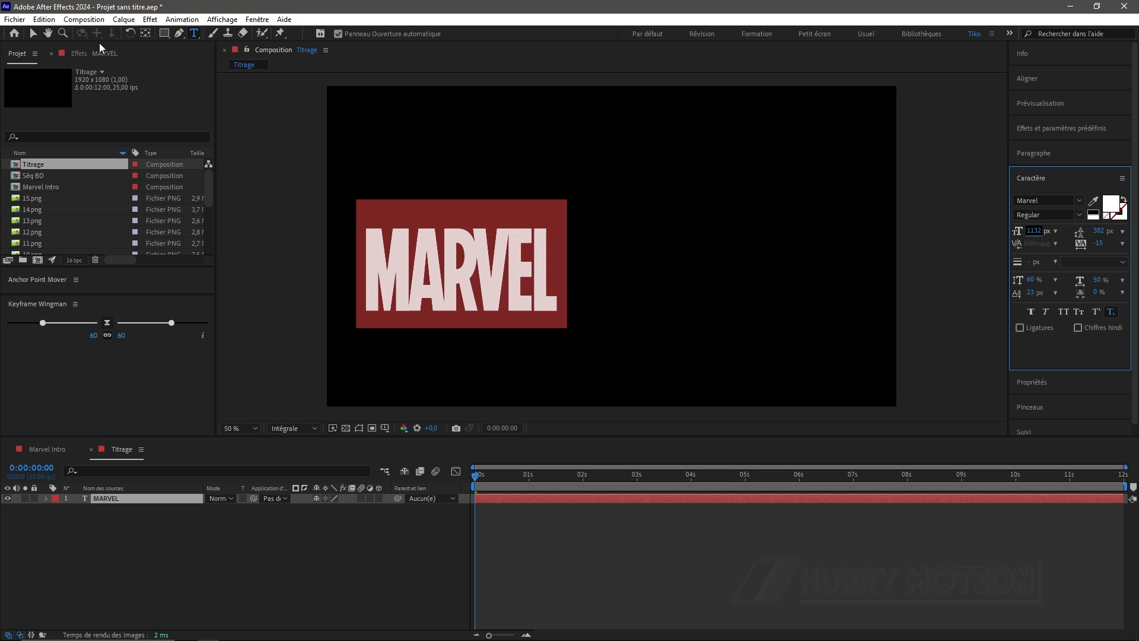
pyautogui.click(145, 34)
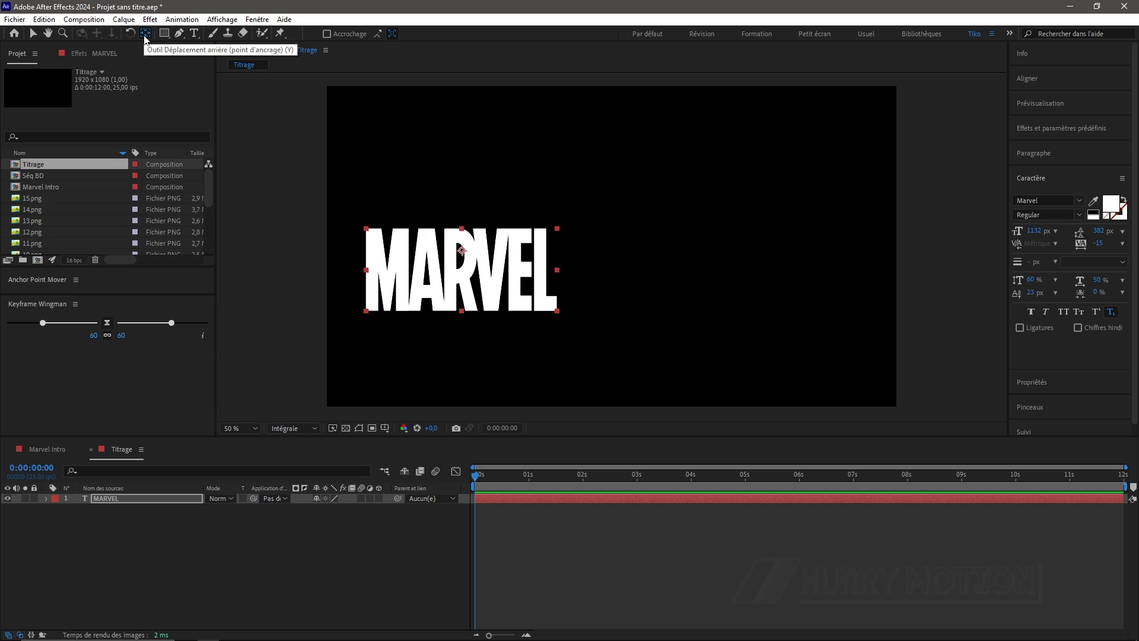
pyautogui.keyDown('ctrl'); pyautogui.doubleClick(144, 37); pyautogui.keyUp('ctrl')
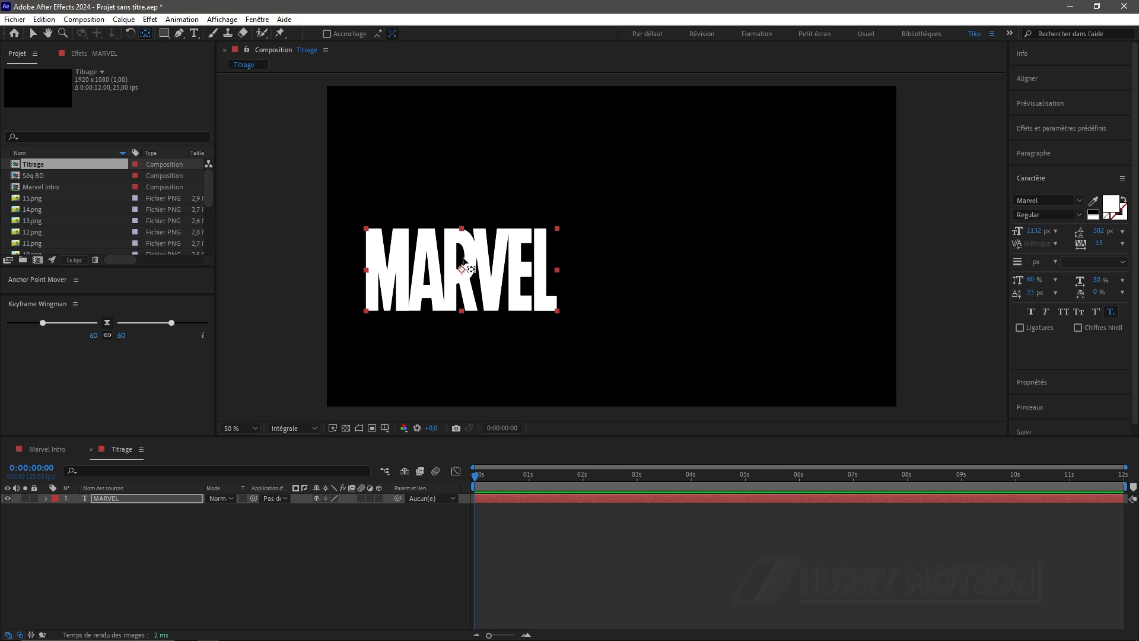
# Align the MARVEL text horizontally and vertically to the centre of the composition
pyautogui.click(32, 34)
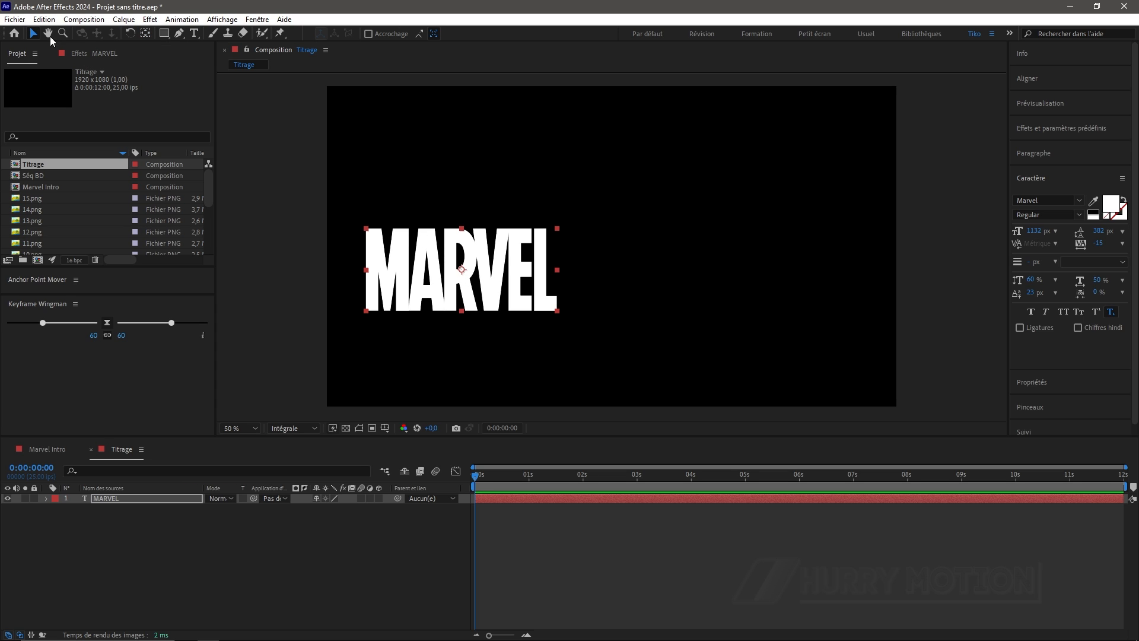
pyautogui.click(1055, 77)
pyautogui.click(1041, 123)
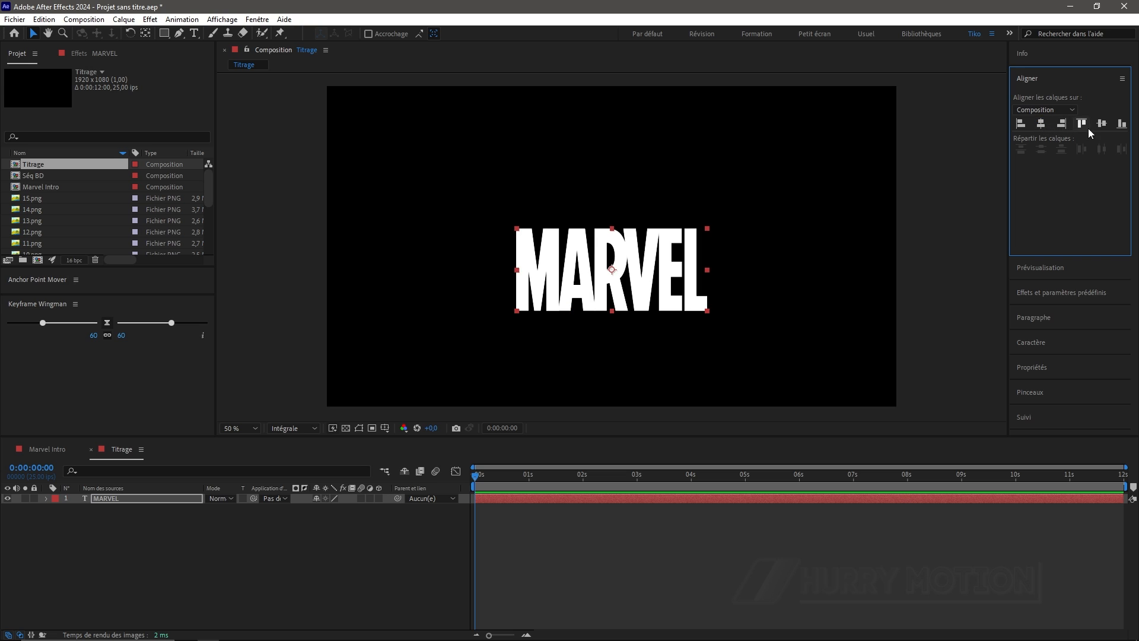
pyautogui.click(1101, 124)
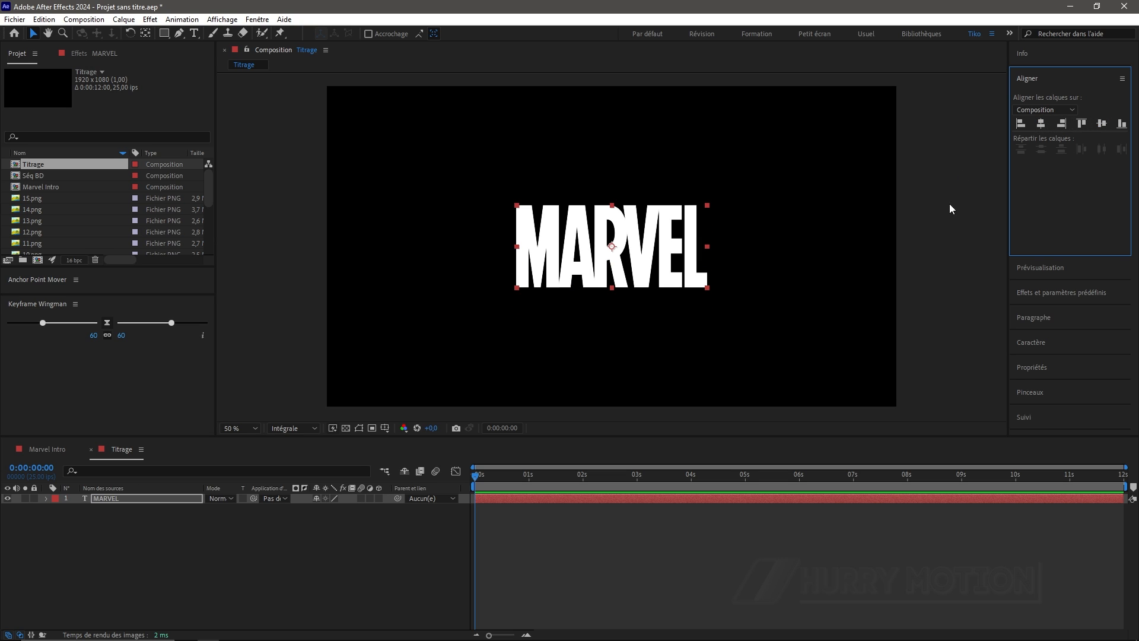
# Increase the MARVEL text's font size to 1296 px and scale its layer to 111%
pyautogui.click(1030, 342)
pyautogui.moveTo(1034, 231); pyautogui.dragTo(1087, 235)
pyautogui.click(195, 500)
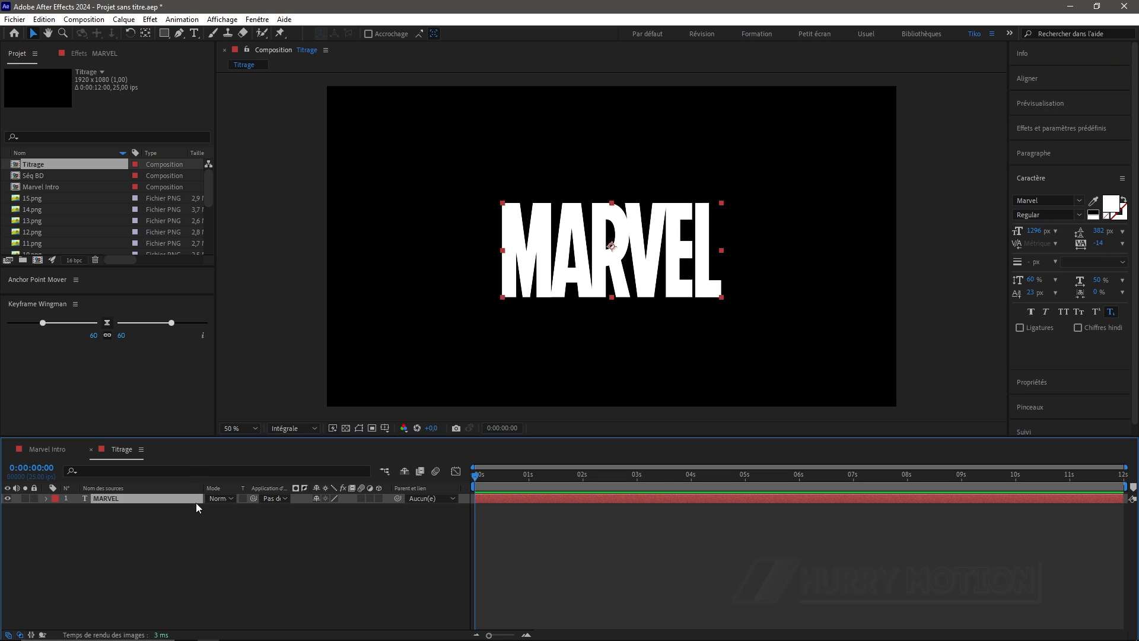
pyautogui.press('s')
pyautogui.moveTo(331, 508); pyautogui.dragTo(338, 508)
# Widen the MARVEL characters to a horizontal scale of 60% and turn on the transparency grid
pyautogui.click(1098, 280)
pyautogui.press('Up')
pyautogui.press('Up')
pyautogui.press('Up')
pyautogui.press('Up')
pyautogui.press('Up')
pyautogui.press('Up')
pyautogui.press('Up')
pyautogui.press('Up')
pyautogui.press('Up')
pyautogui.press('Up')
pyautogui.click(593, 557)
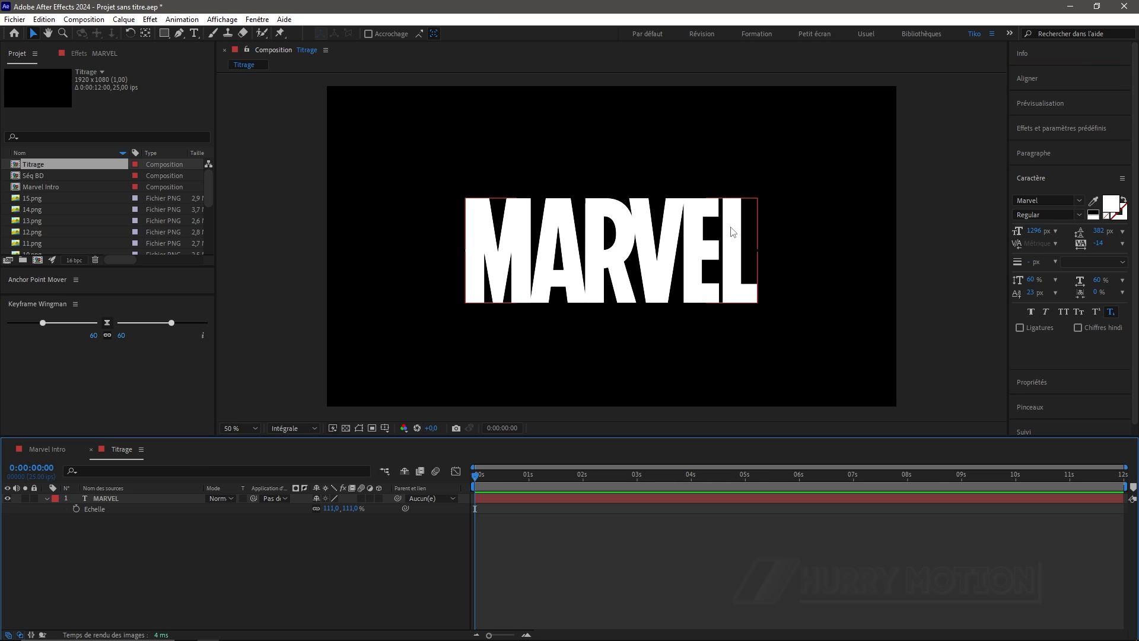
pyautogui.click(346, 428)
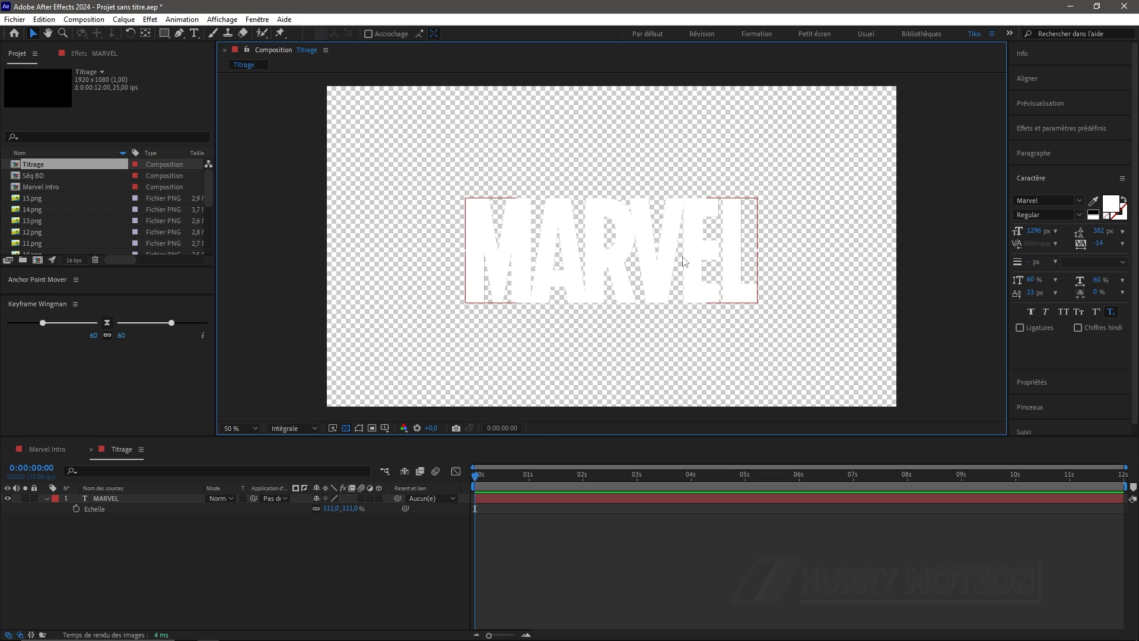
# Duplicate the MARVEL text layer and place the copy beneath the original
pyautogui.click(116, 498)
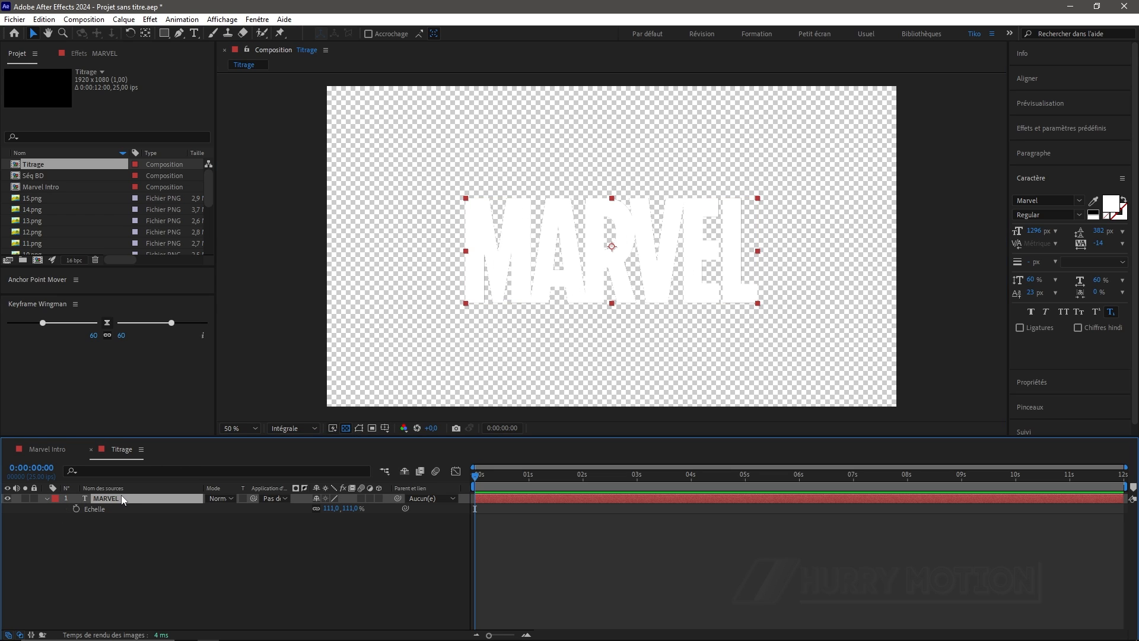
pyautogui.hotkey('ctrl', 'd')
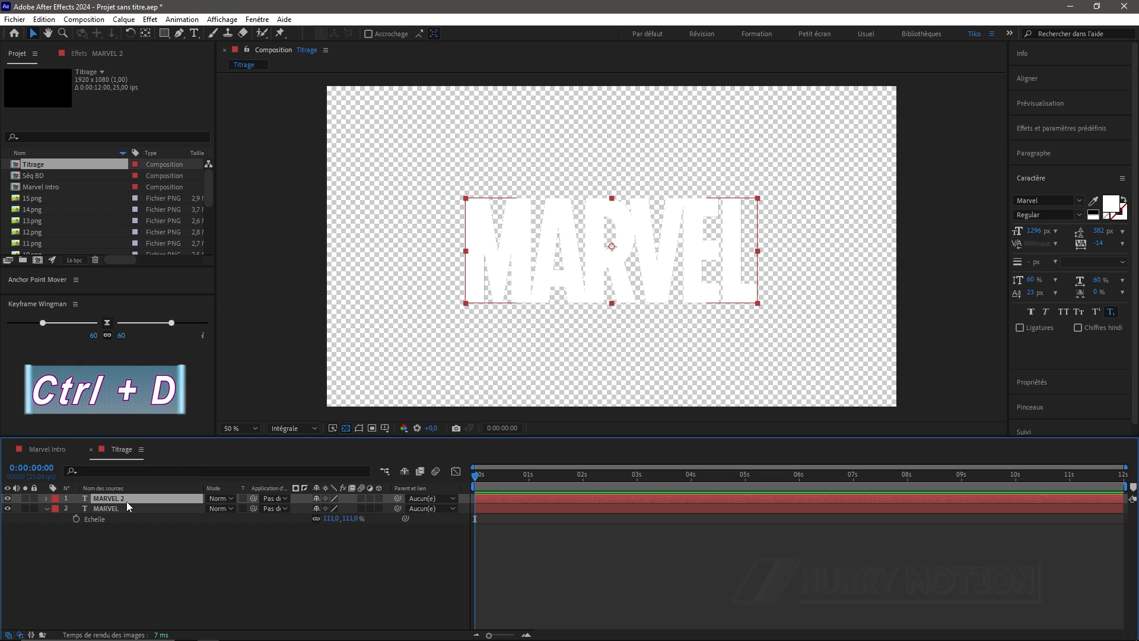
pyautogui.click(46, 508)
pyautogui.moveTo(102, 501); pyautogui.dragTo(112, 511)
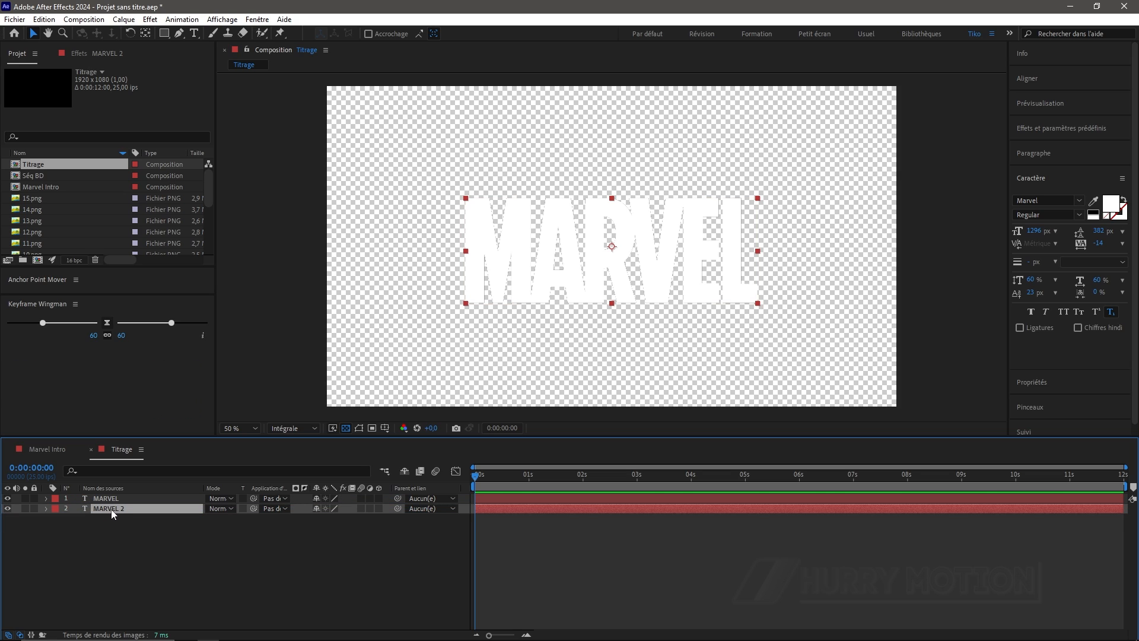
# Rename the duplicated lower text layer as "Bords"
pyautogui.press('Return')
pyautogui.write('Bo')
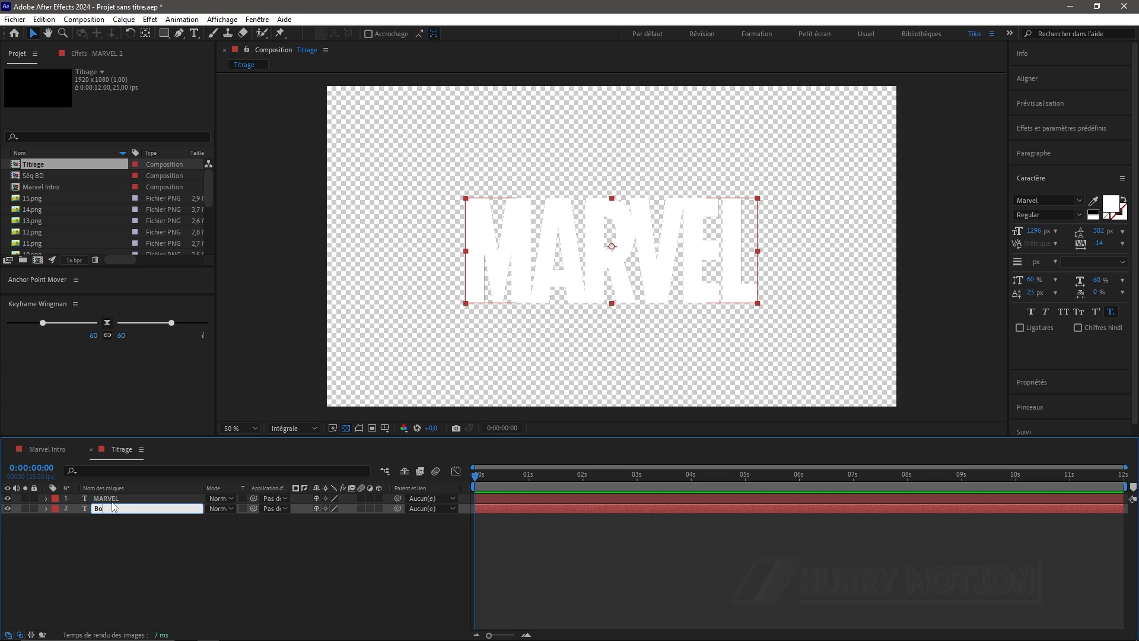
pyautogui.write('rds')
pyautogui.press('Return')
# Give the Bords text a black 8 px stroke, toggling the layer's visibility to compare the outline
pyautogui.click(130, 507)
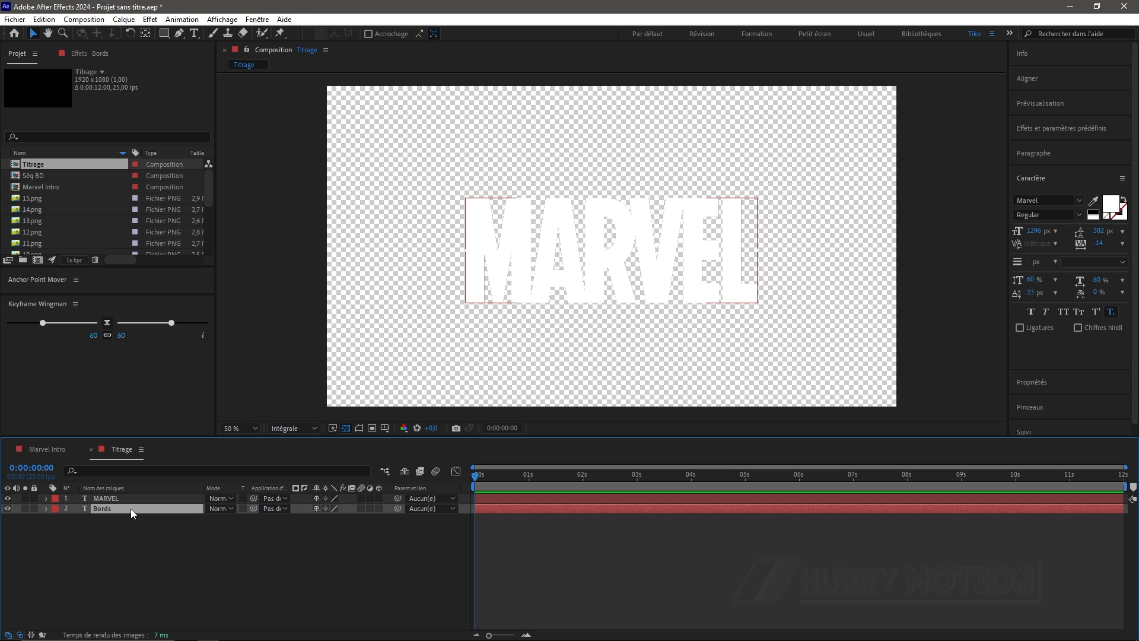
pyautogui.click(1067, 175)
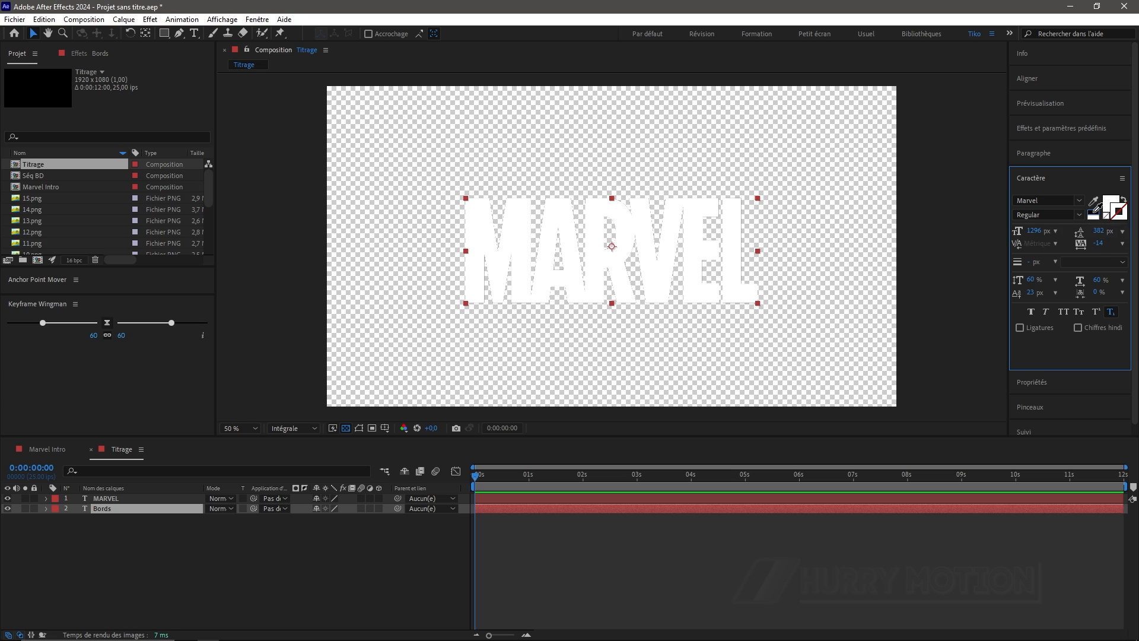
pyautogui.click(1095, 212)
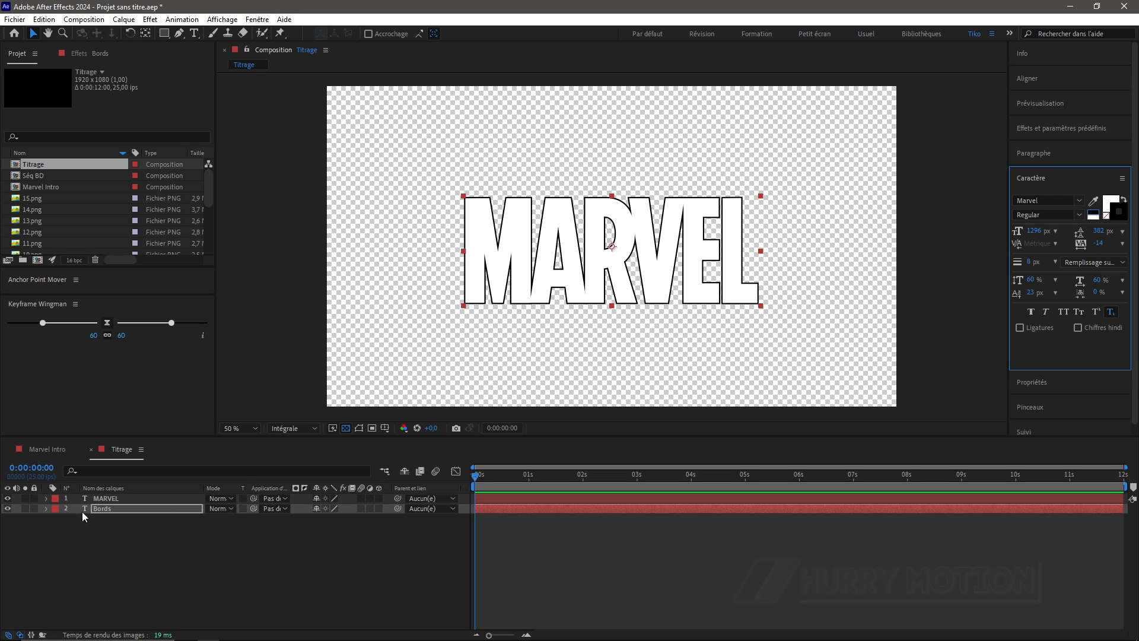
pyautogui.click(8, 508)
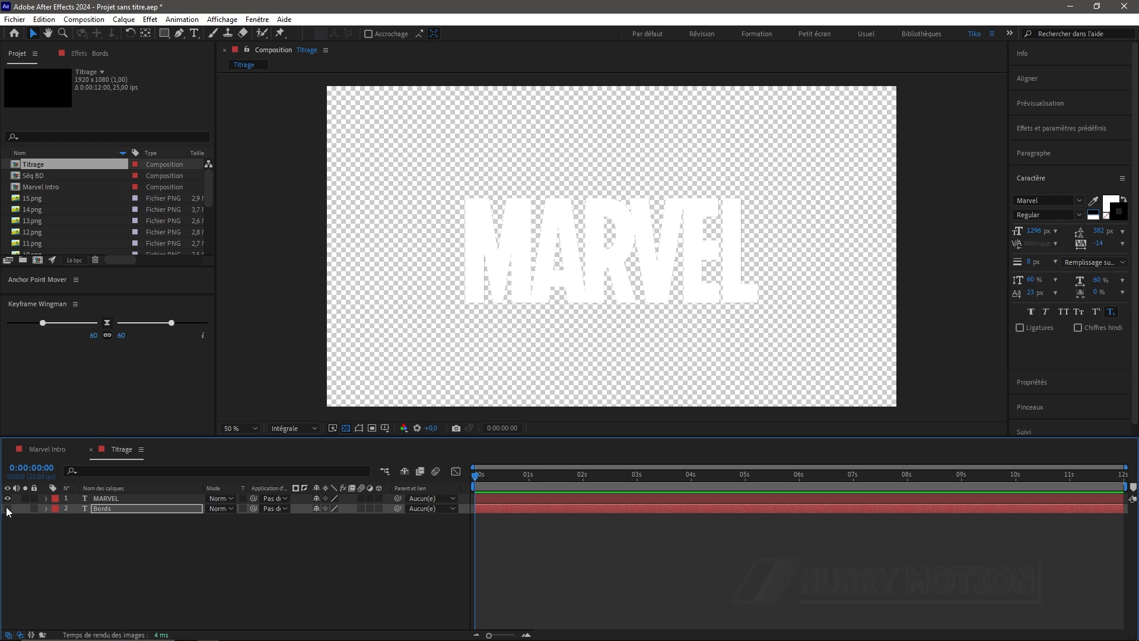
pyautogui.click(8, 509)
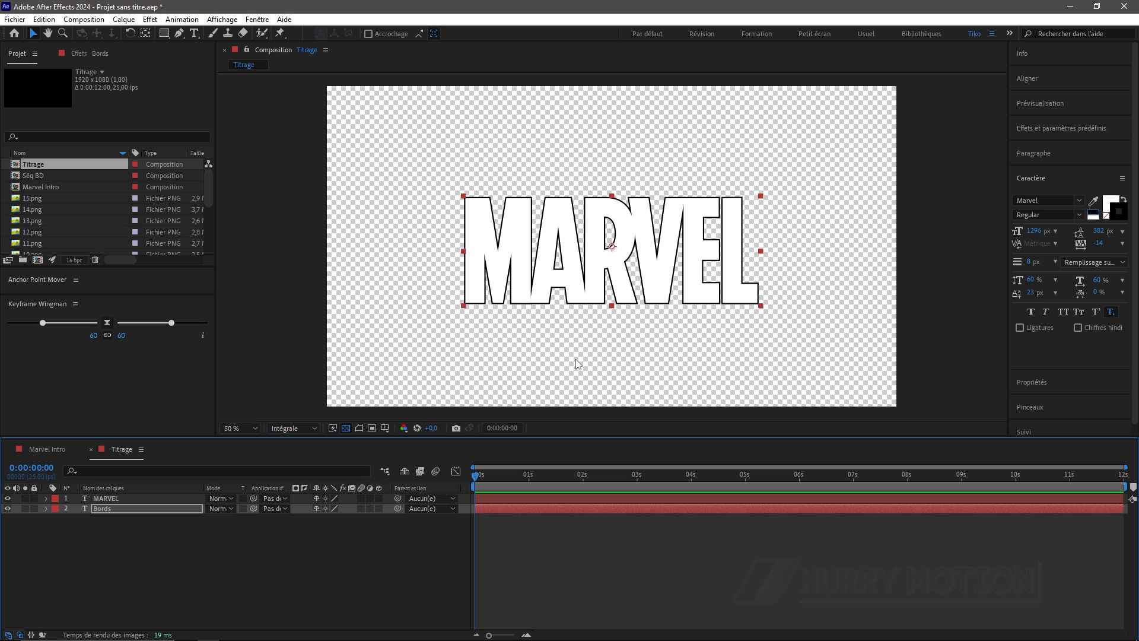
# Add an opacity keyframe of 100% to the Bords layer at 0:00:08:00
pyautogui.moveTo(480, 477); pyautogui.dragTo(912, 505)
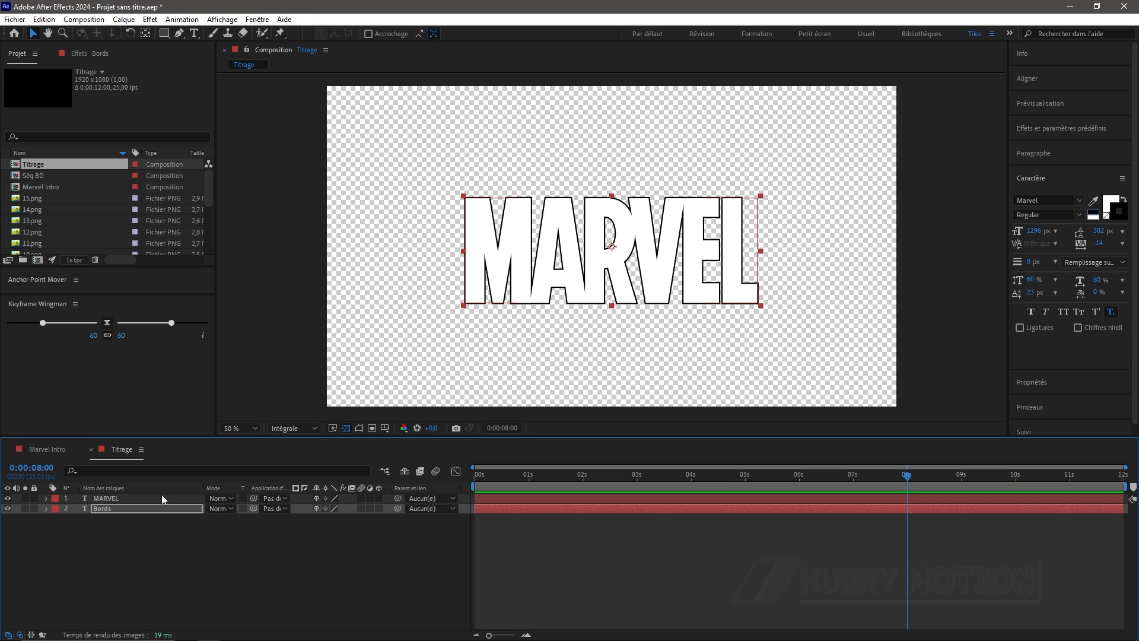
pyautogui.click(168, 508)
pyautogui.press('t')
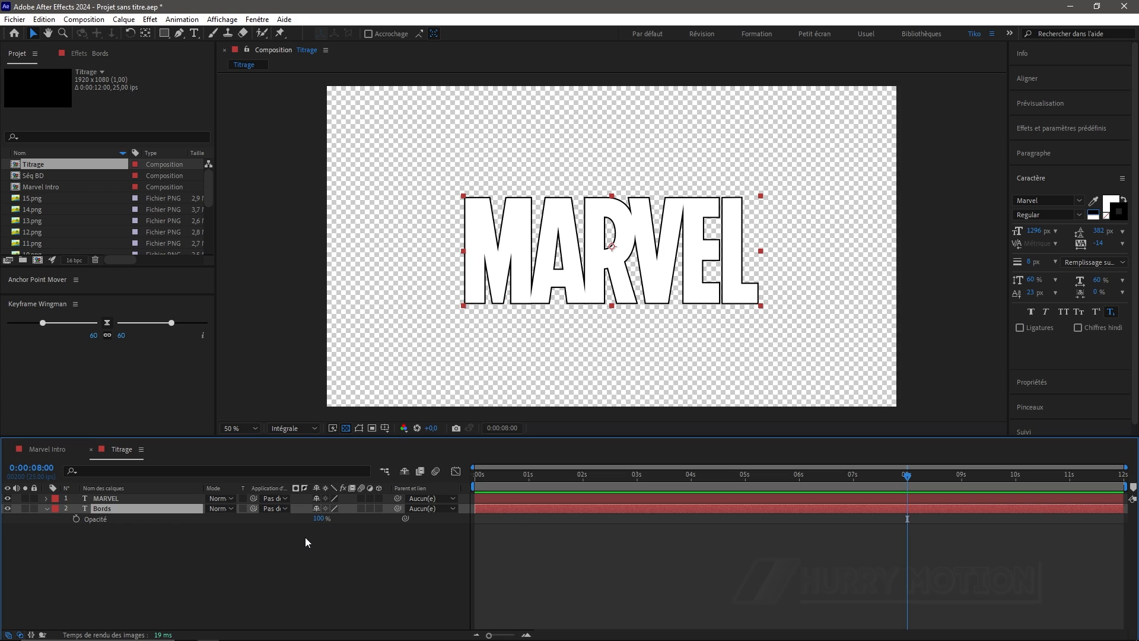
pyautogui.click(76, 519)
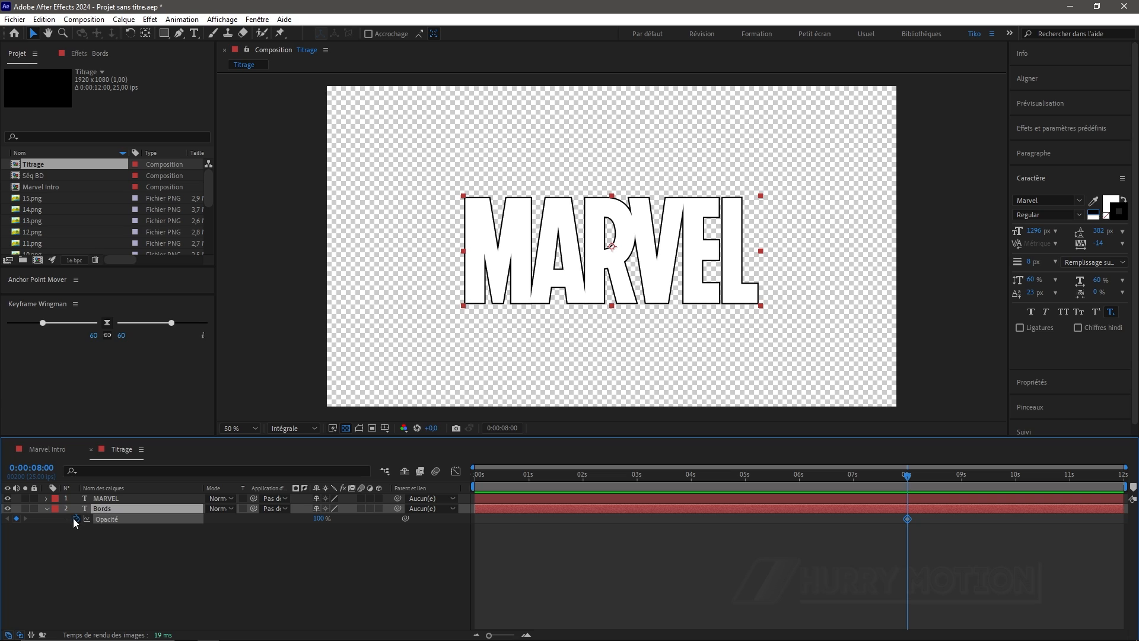
# Set the Bords layer's opacity to 0% at 0:00:10:00 and apply Easy Ease to both opacity keyframes
pyautogui.moveTo(913, 479); pyautogui.dragTo(1020, 488)
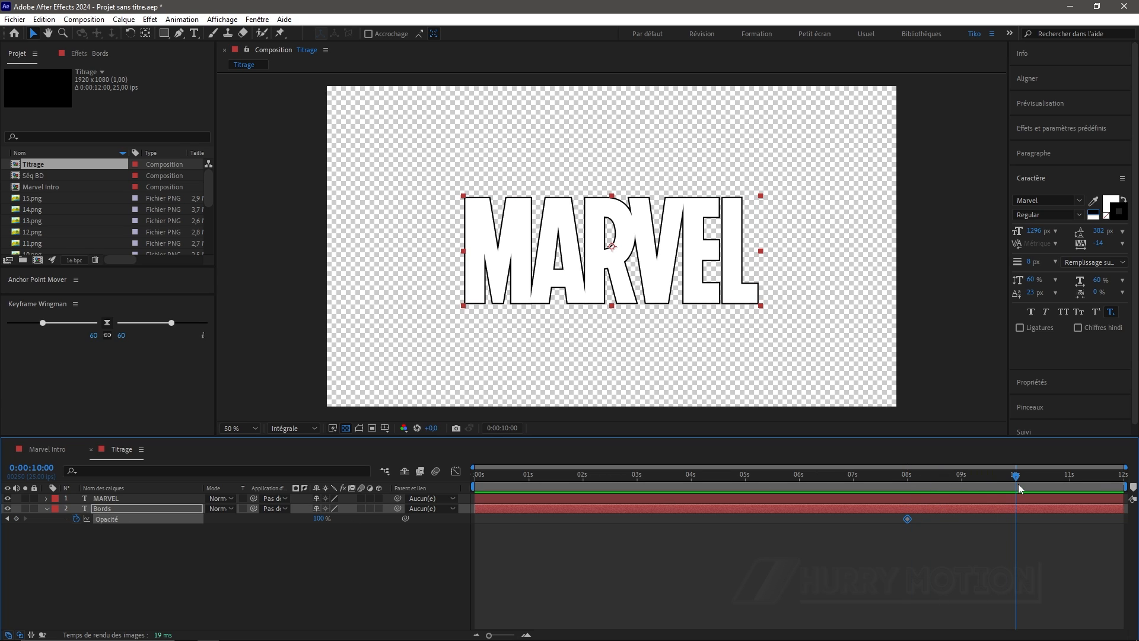
pyautogui.moveTo(319, 518); pyautogui.dragTo(211, 523)
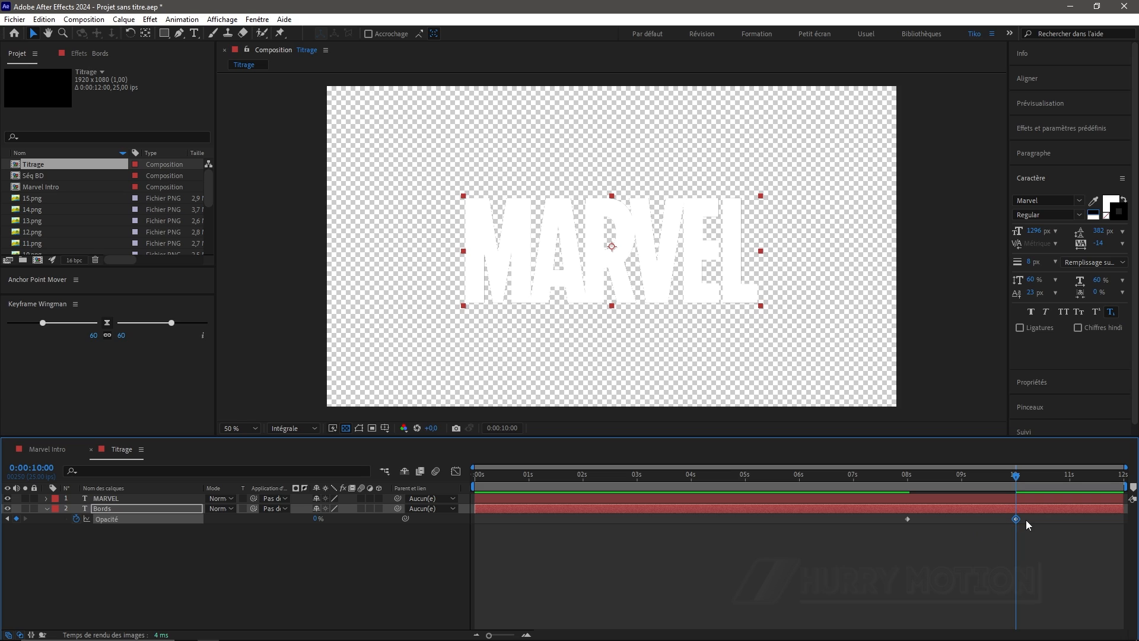
pyautogui.moveTo(1027, 519); pyautogui.dragTo(895, 524)
pyautogui.press('F9')
pyautogui.click(46, 508)
# Apply the Ombre portée effect to the MARVEL layer with the current time at 0:00:08:00
pyautogui.click(123, 499)
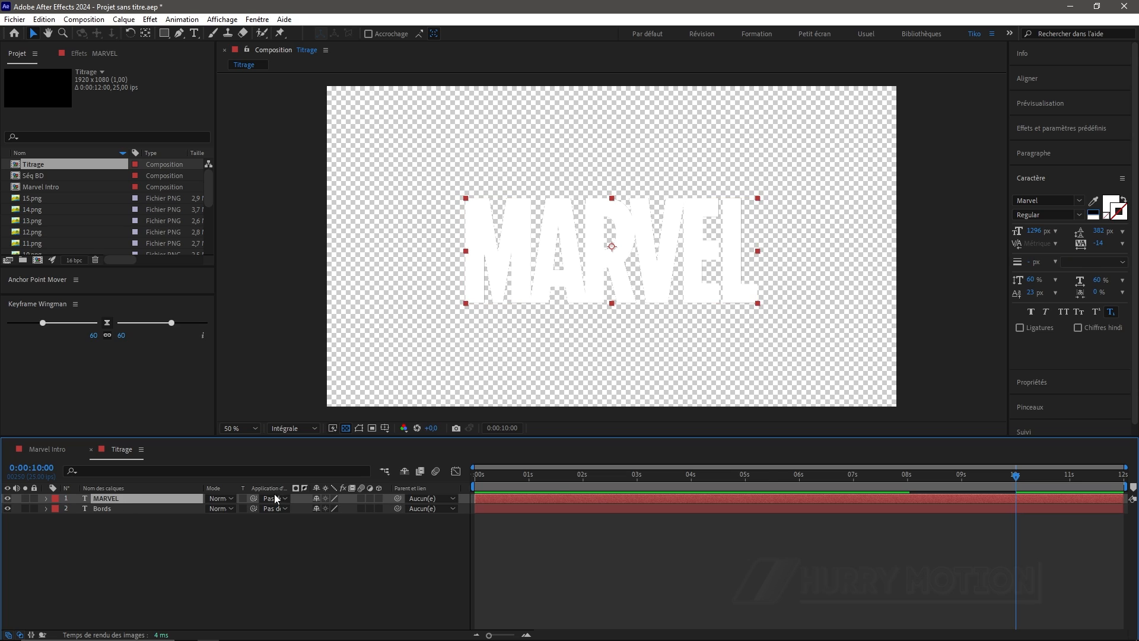
pyautogui.moveTo(1016, 479); pyautogui.dragTo(910, 496)
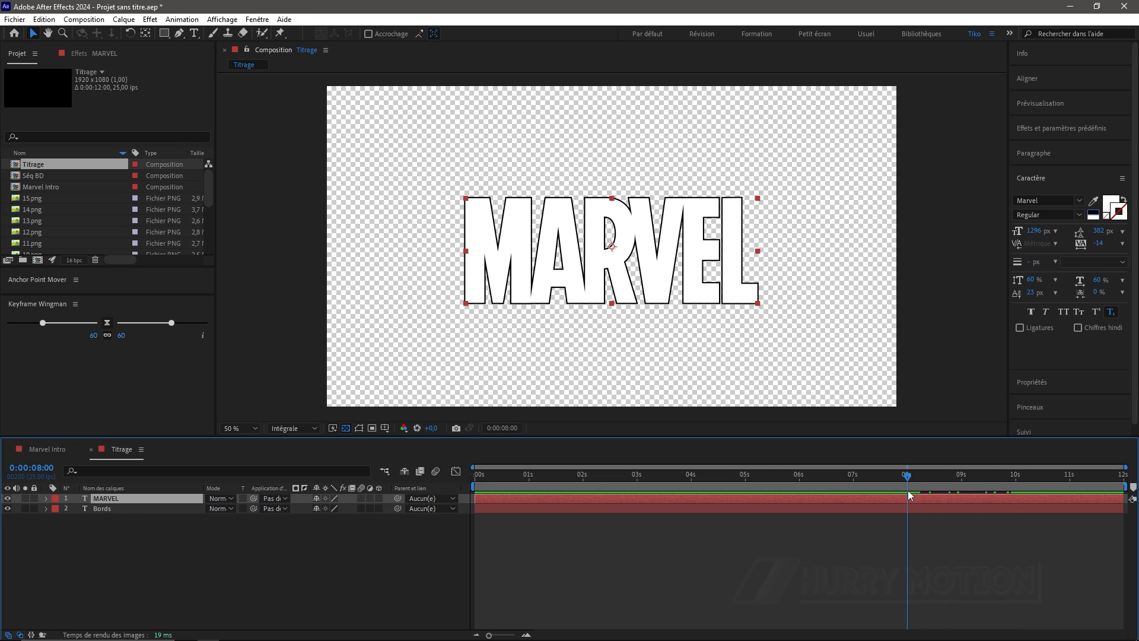
pyautogui.click(93, 52)
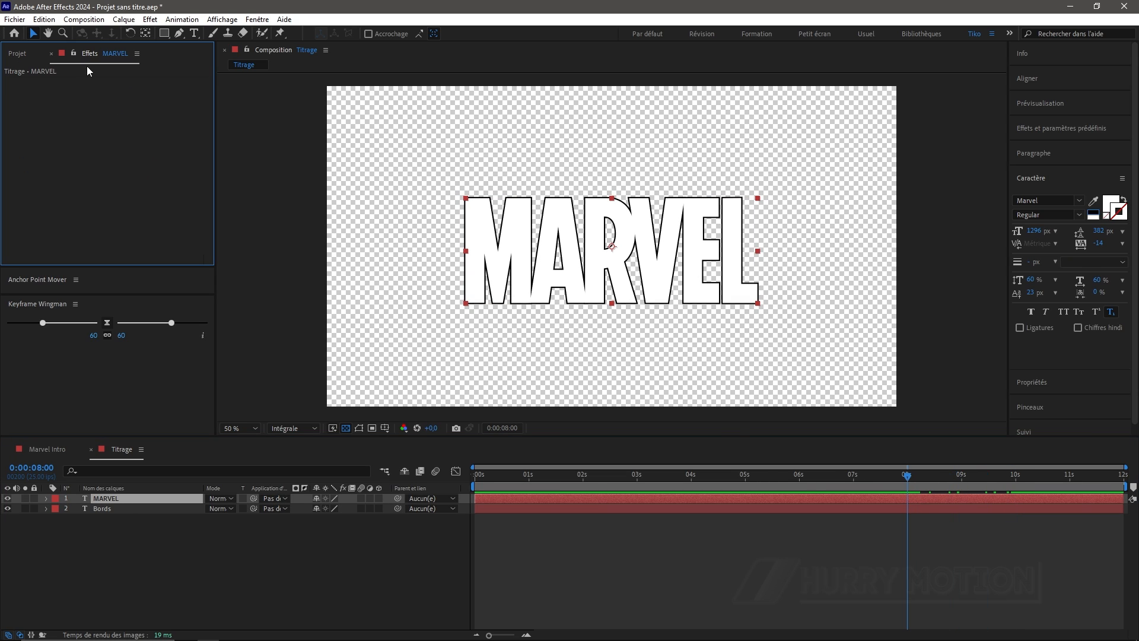
pyautogui.hotkey('ctrl', 'space')
pyautogui.write('ombr')
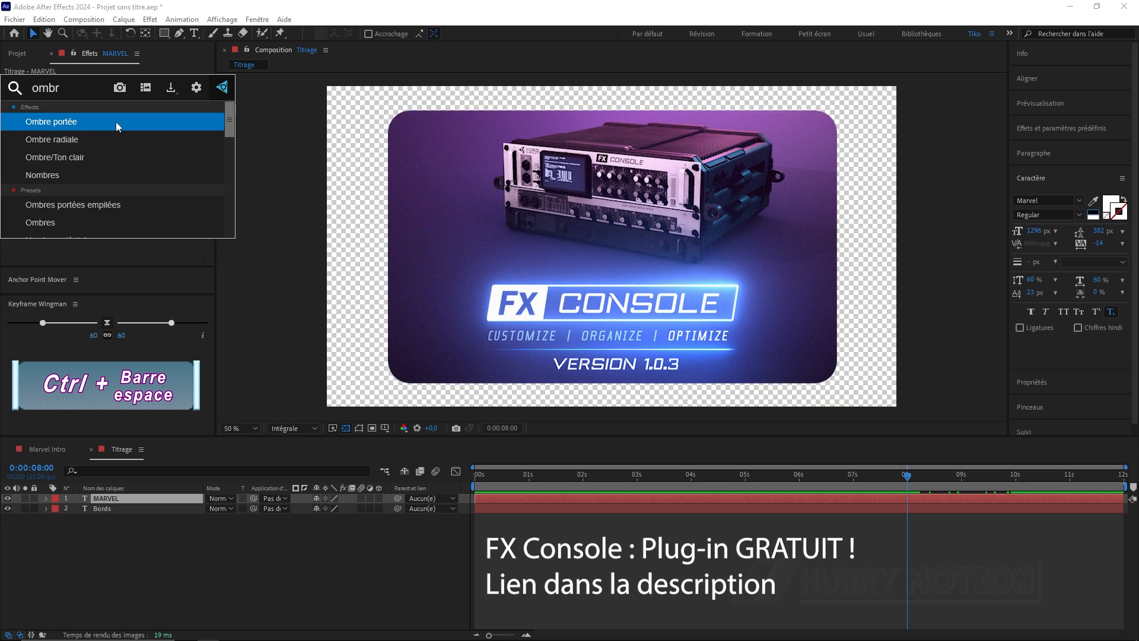
pyautogui.click(116, 122)
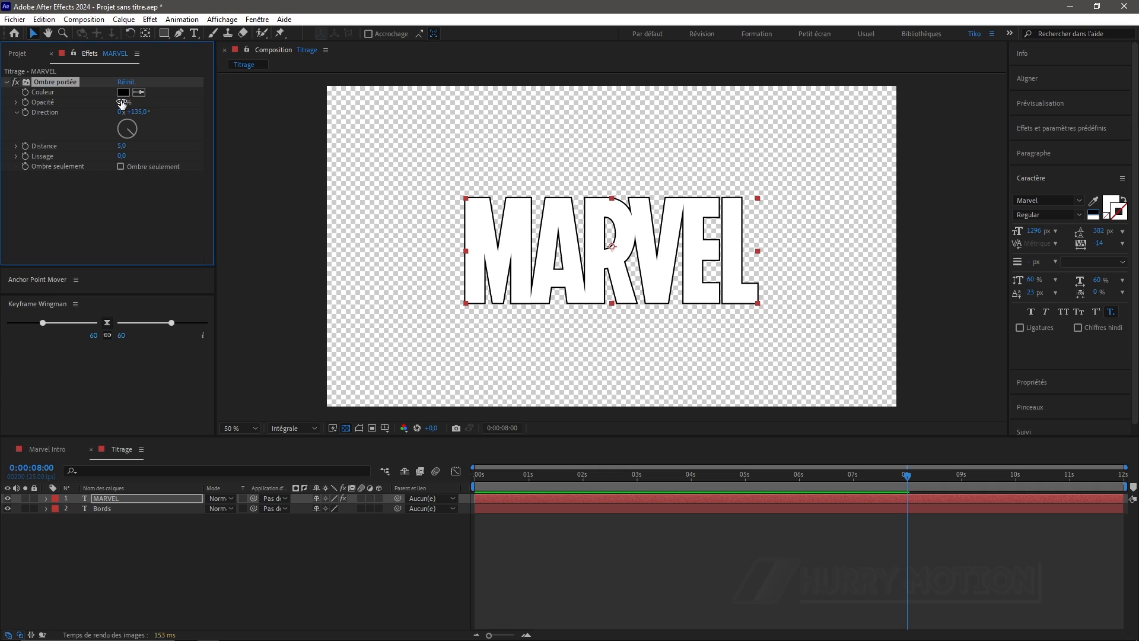
# Keyframe the drop shadow's opacity at 0% at 0:00:08:00, with its direction at 90° and Lissage at 2.0
pyautogui.moveTo(122, 102); pyautogui.dragTo(33, 105)
pyautogui.click(141, 113)
pyautogui.click(141, 211)
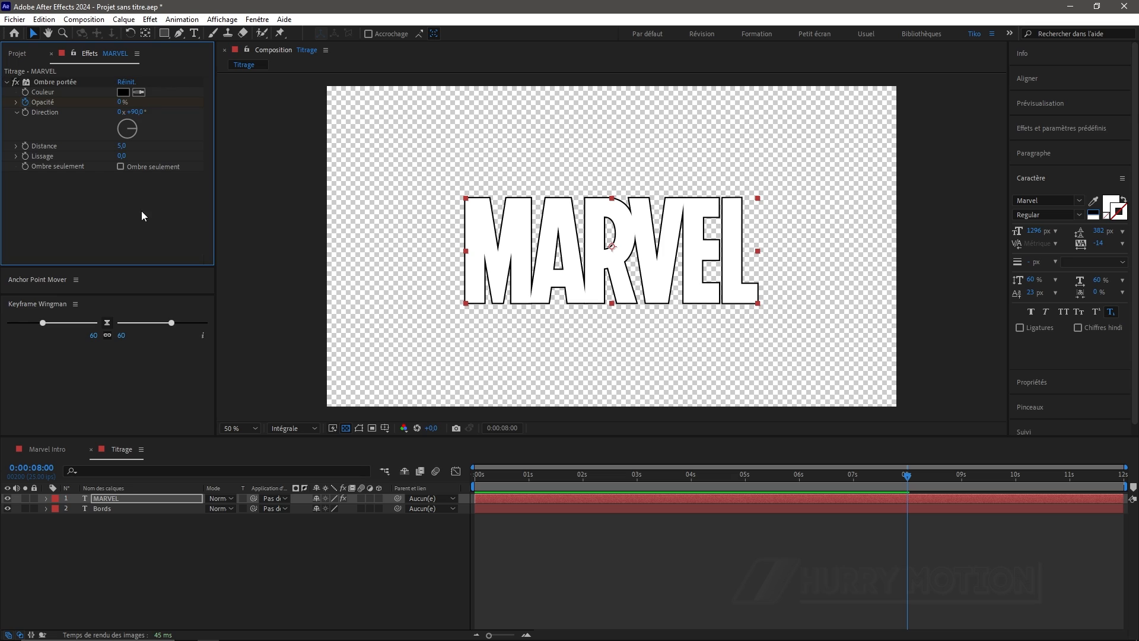
pyautogui.click(121, 156)
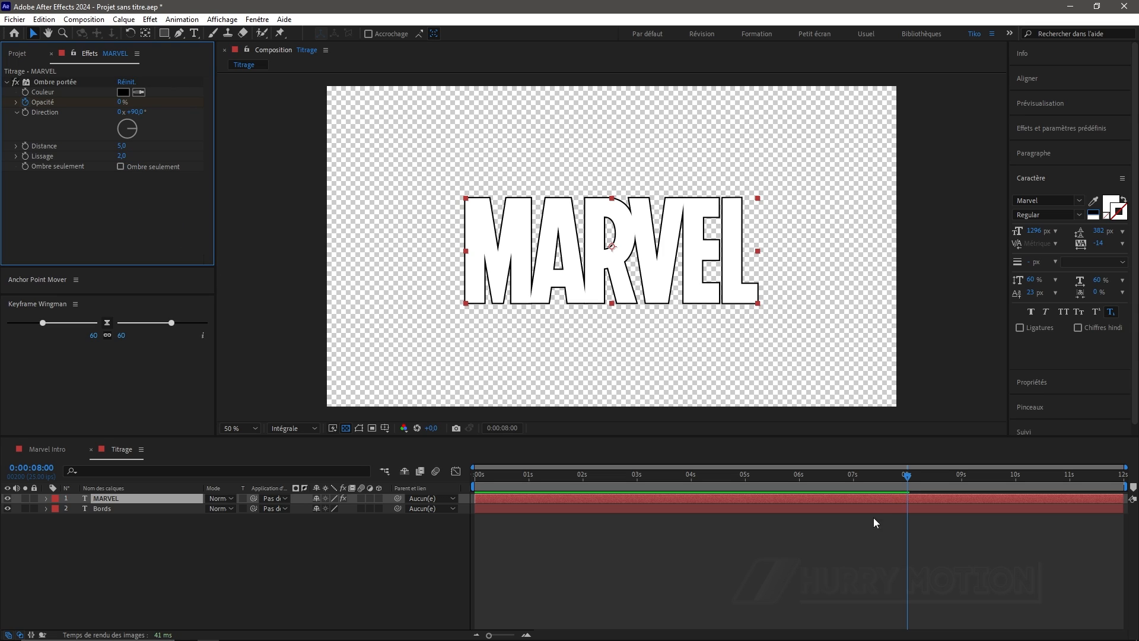
# Set the drop shadow's opacity to 80% at 0:00:10:00 and preview the transition close up from 0:00:07:10
pyautogui.moveTo(910, 479); pyautogui.dragTo(1015, 478)
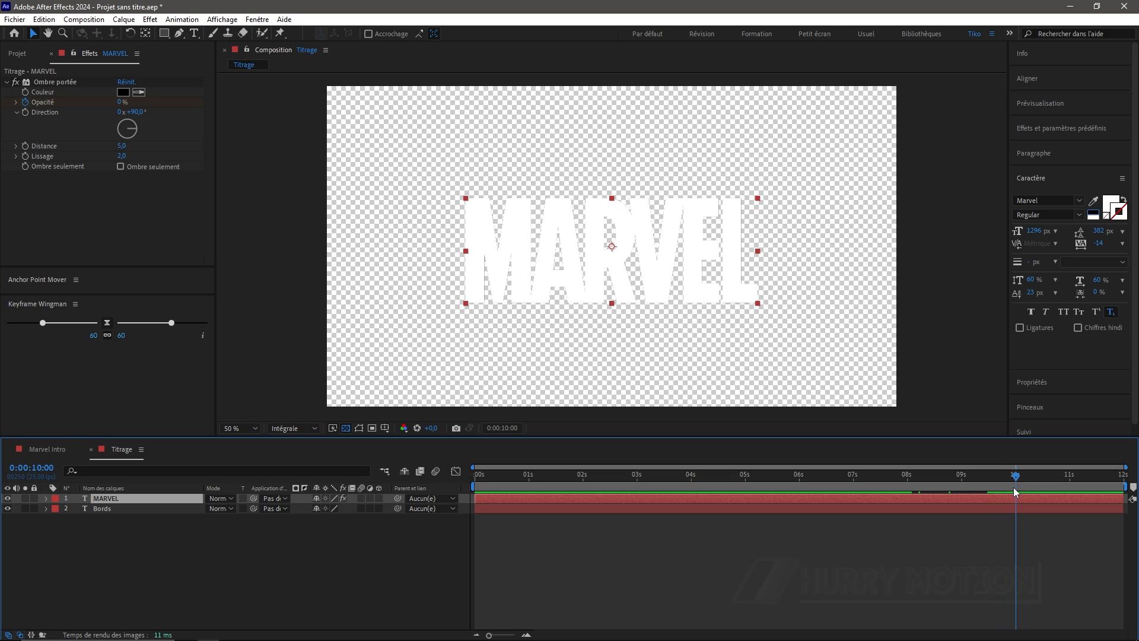
pyautogui.click(122, 103)
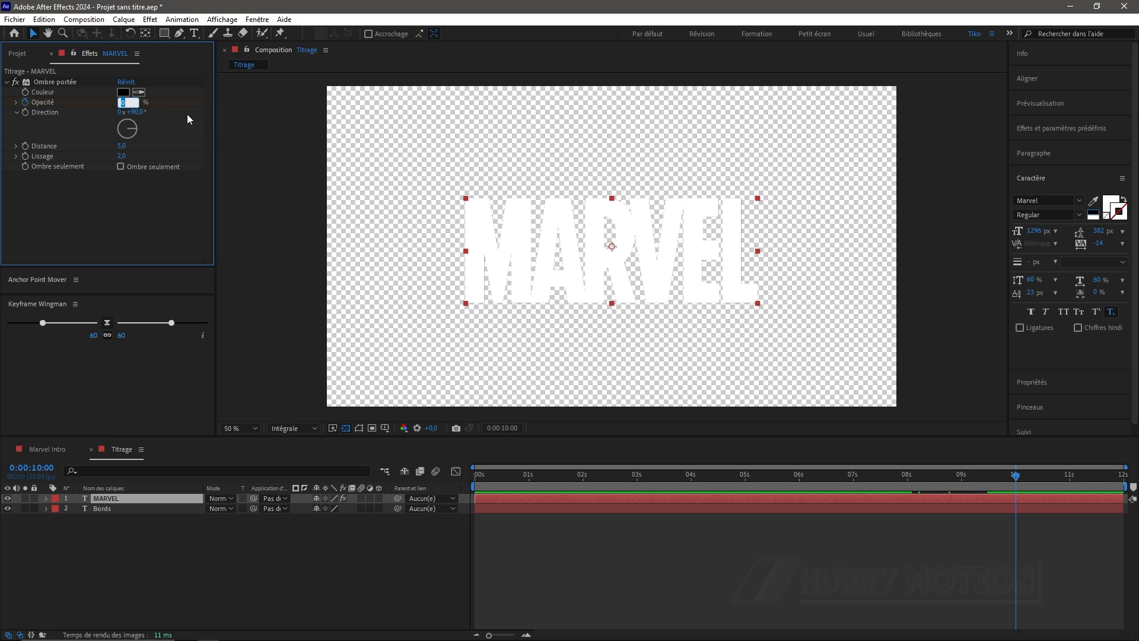
pyautogui.write('80')
pyautogui.press('Return')
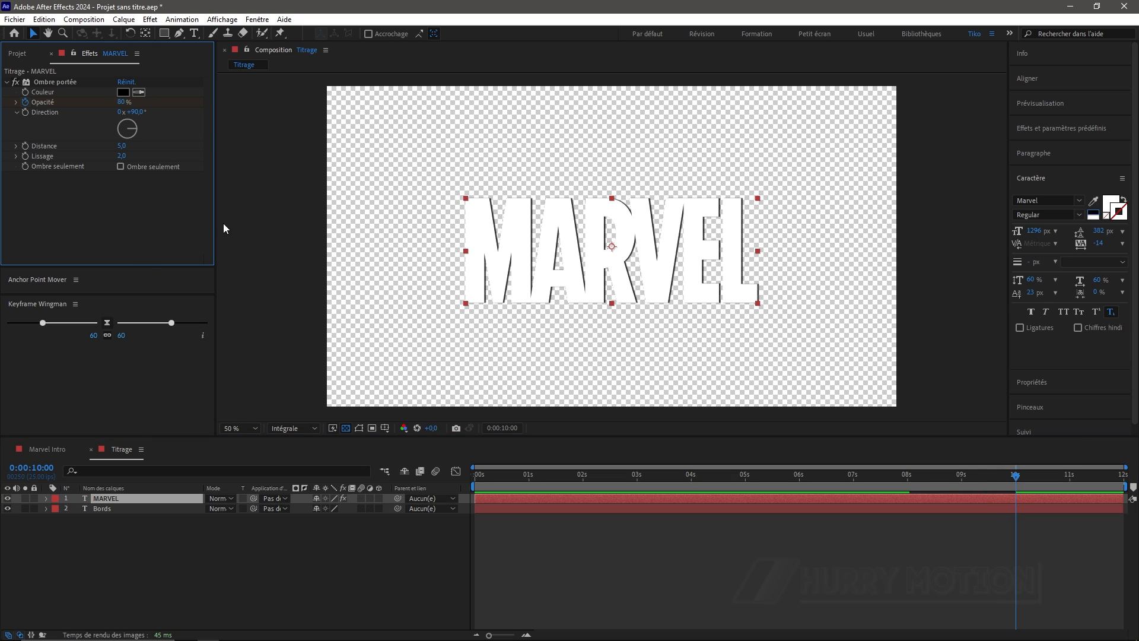
pyautogui.press('/')
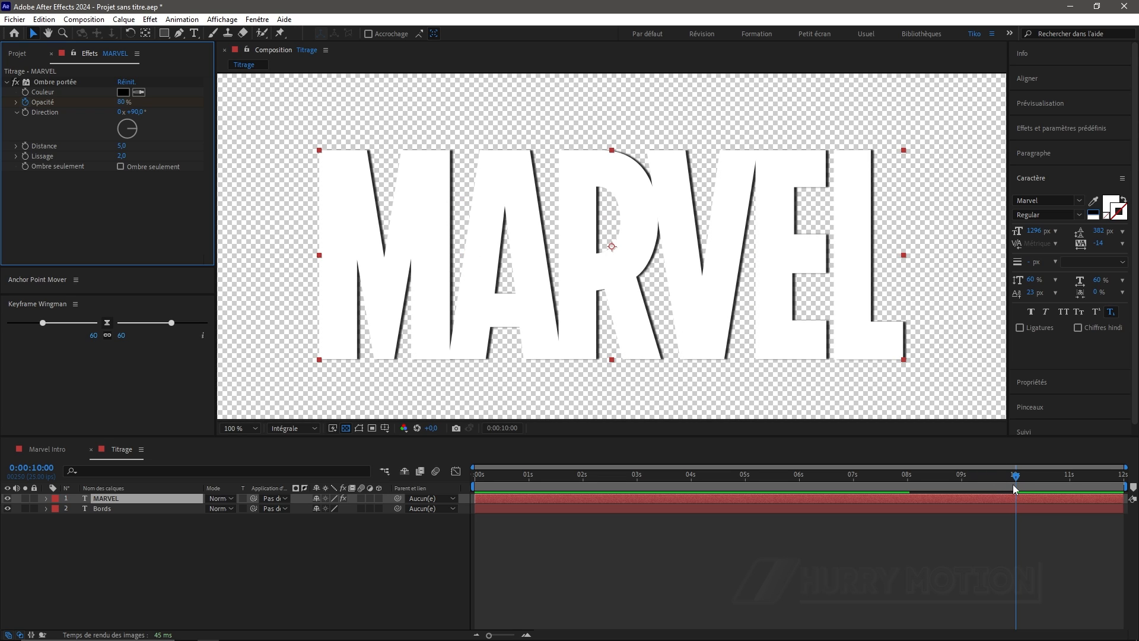
pyautogui.moveTo(1013, 484); pyautogui.dragTo(874, 496)
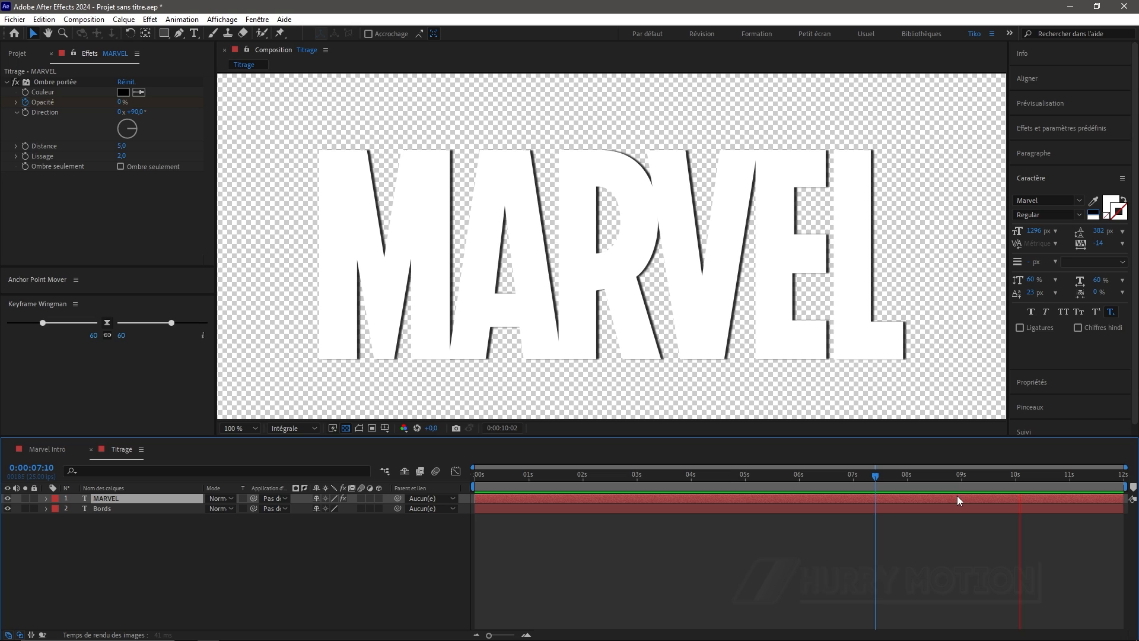
# Add a new text layer reading TM above the MARVEL title with the current time at 0:00:10:00
pyautogui.press('space')
pyautogui.moveTo(1042, 480); pyautogui.dragTo(1017, 488)
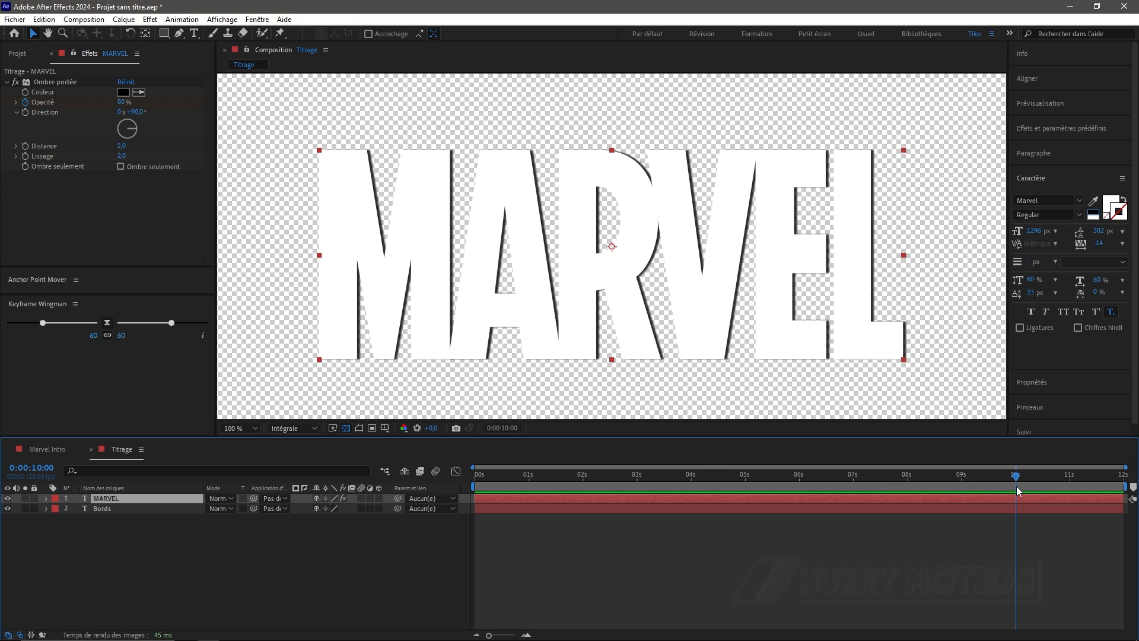
pyautogui.scroll(-2, 612, 358)
pyautogui.click(301, 557)
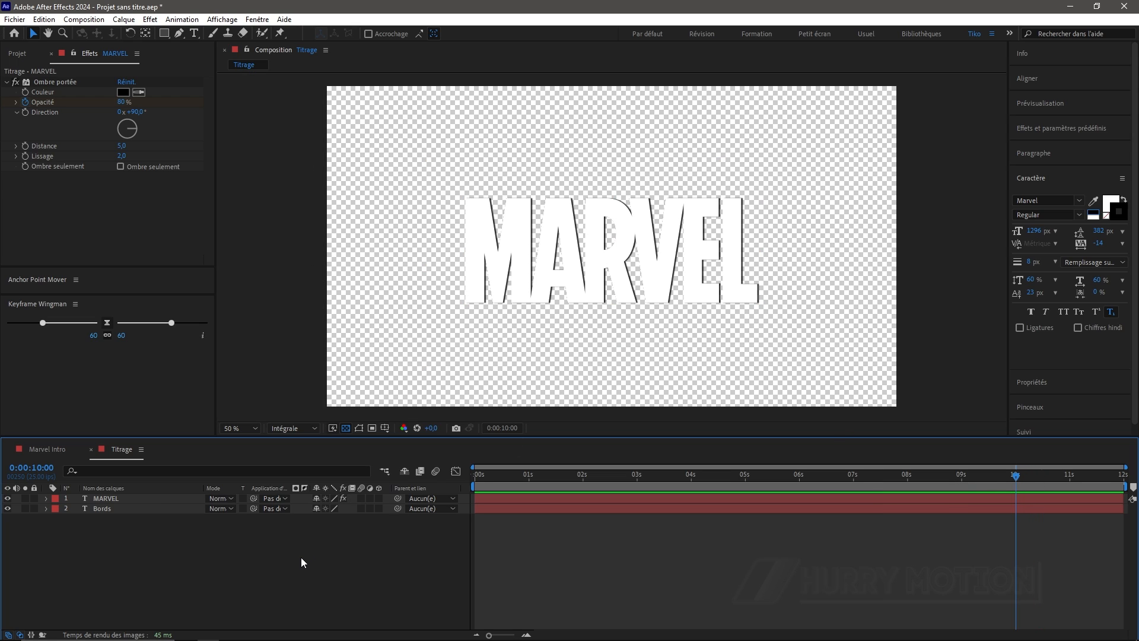
pyautogui.click(194, 34)
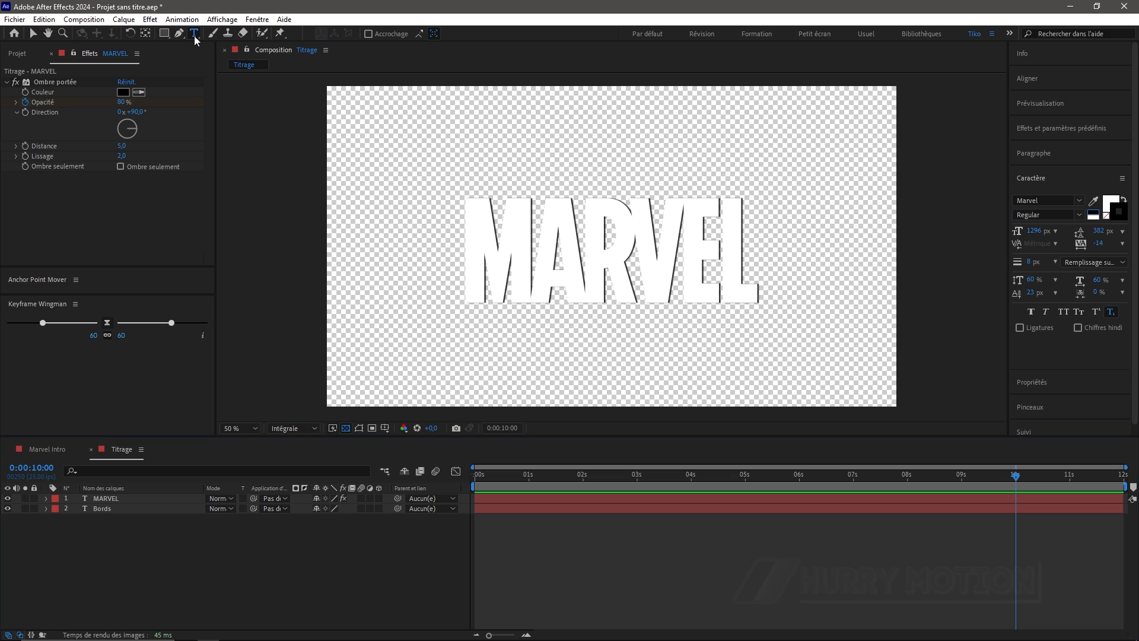
pyautogui.click(767, 181)
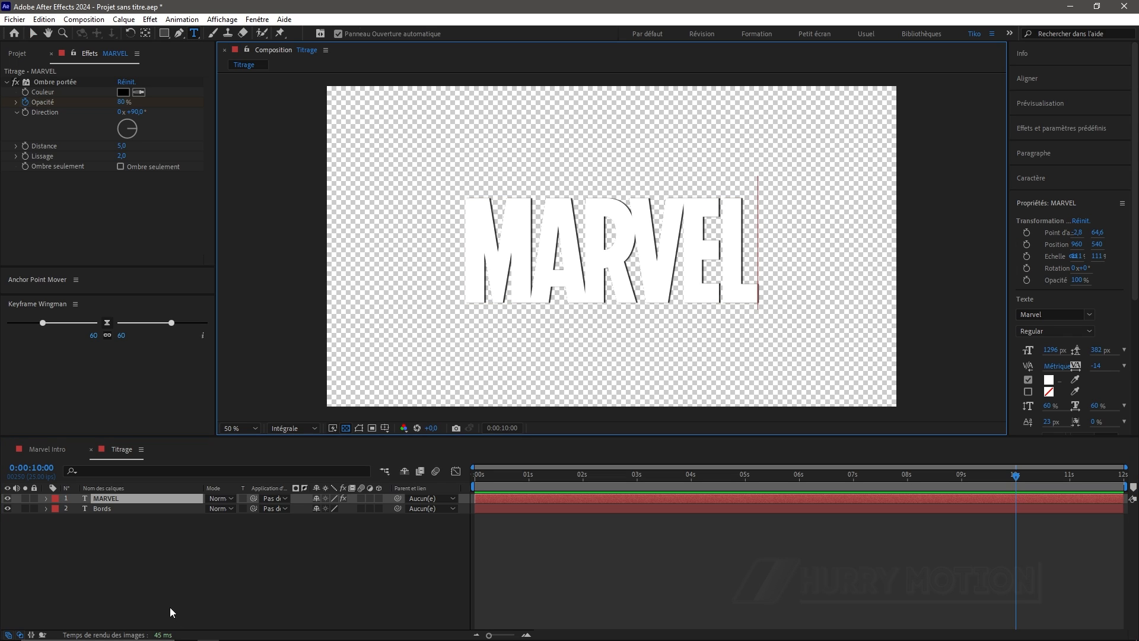
pyautogui.click(513, 136)
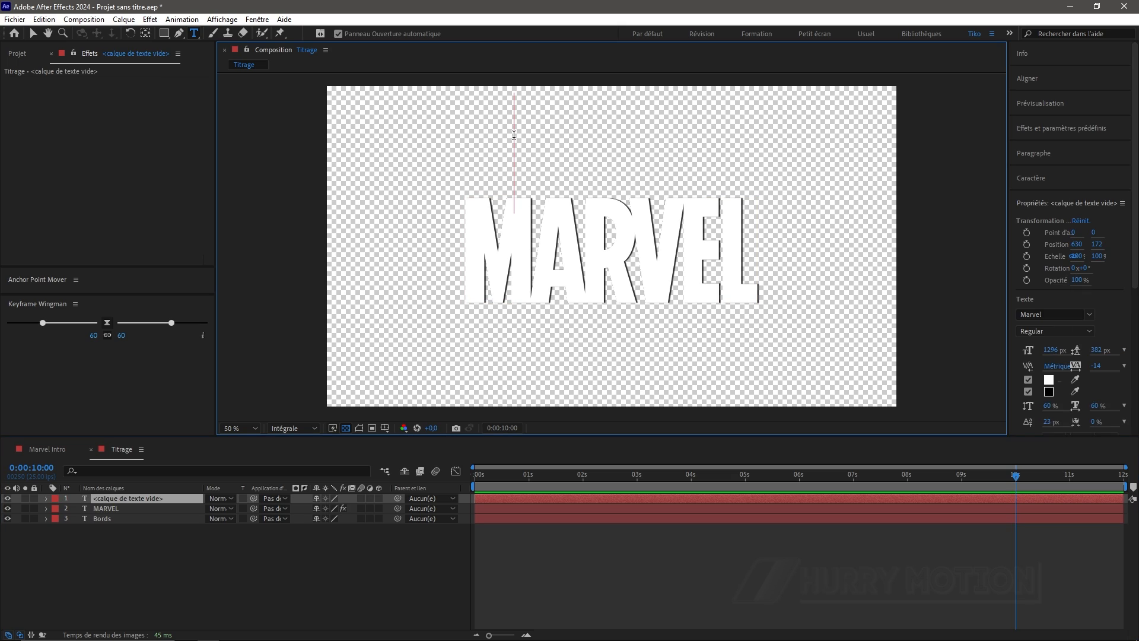
pyautogui.write('TM')
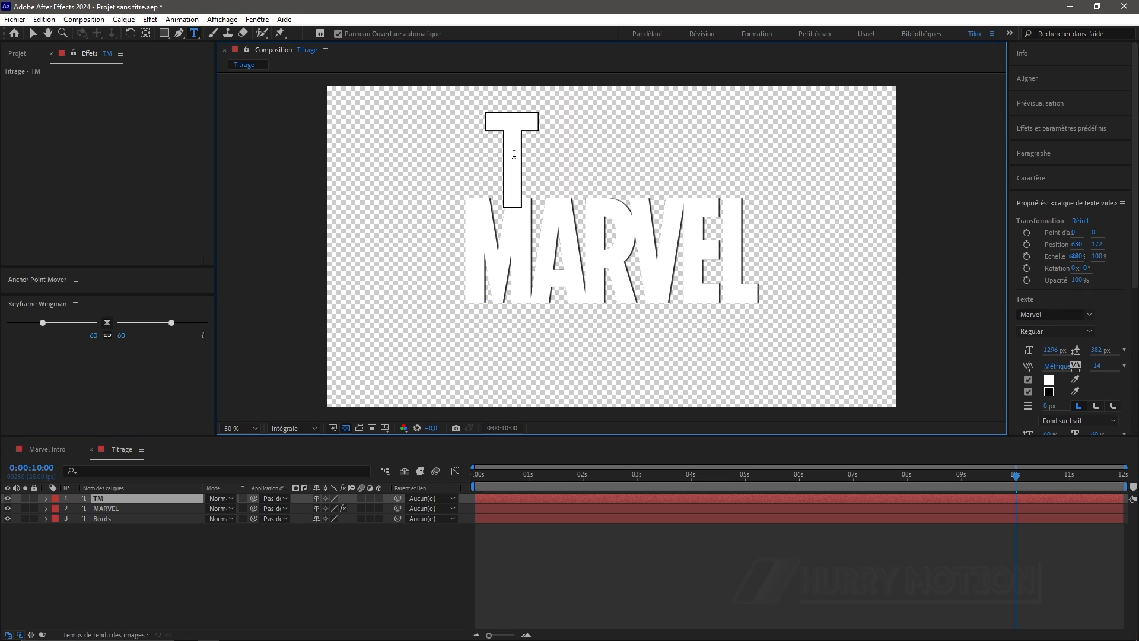
# Set the font of the whole TM text to Arial
pyautogui.hotkey('ctrl', 'a')
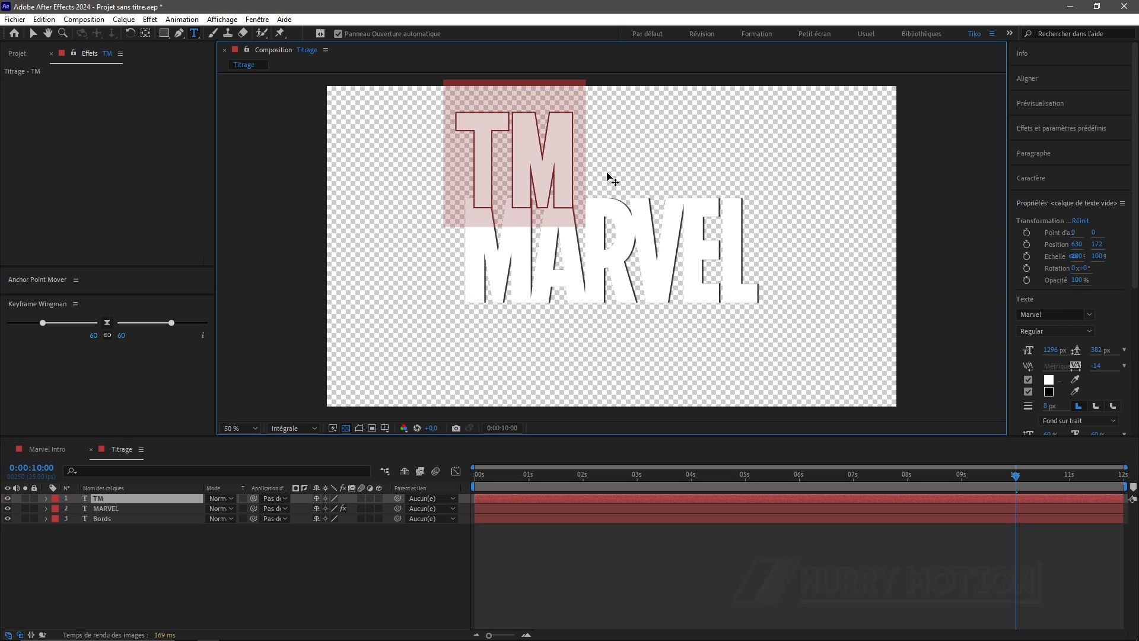
pyautogui.click(1077, 315)
pyautogui.write('arial')
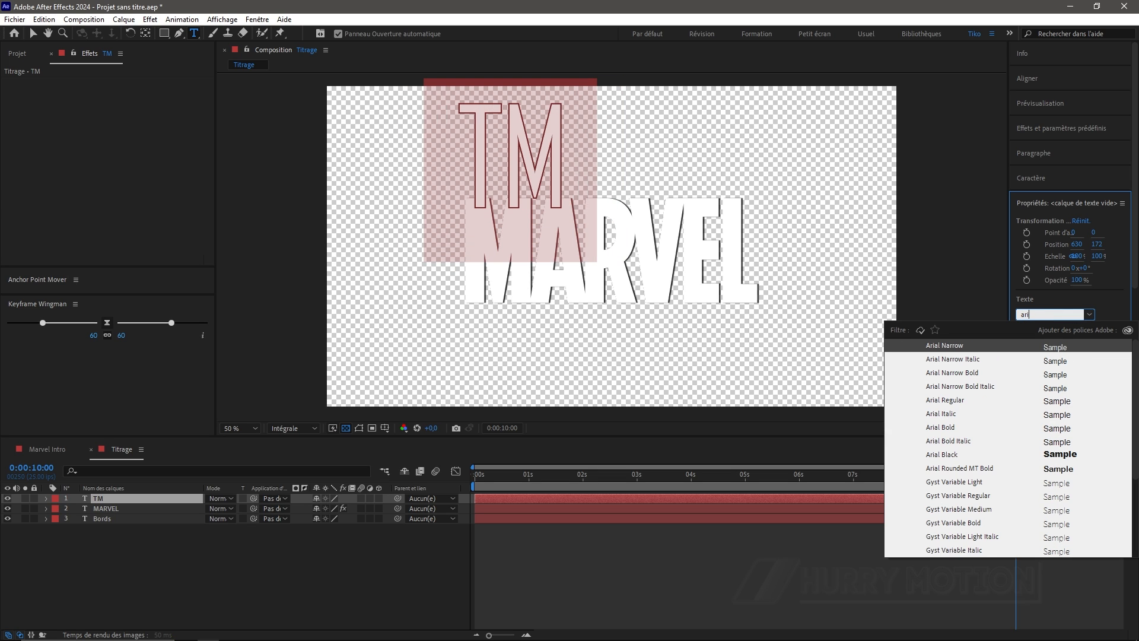
pyautogui.click(955, 400)
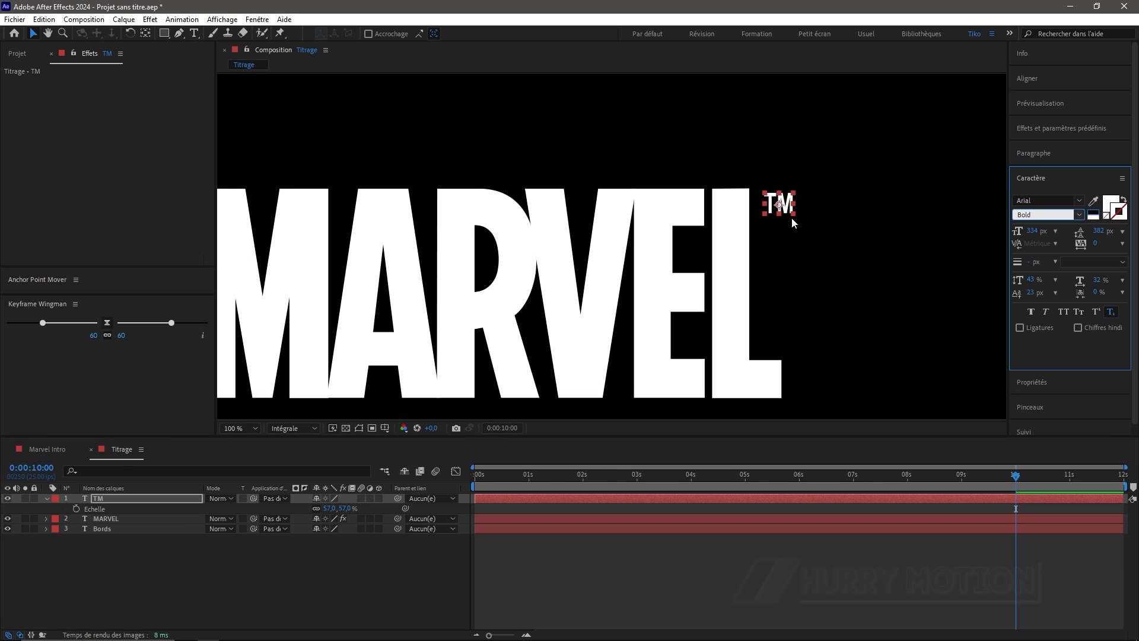
# Copy the MARVEL layer's Ombre portée effect and paste it onto the TM layer at 0:00:08:00
pyautogui.click(126, 520)
pyautogui.click(54, 83)
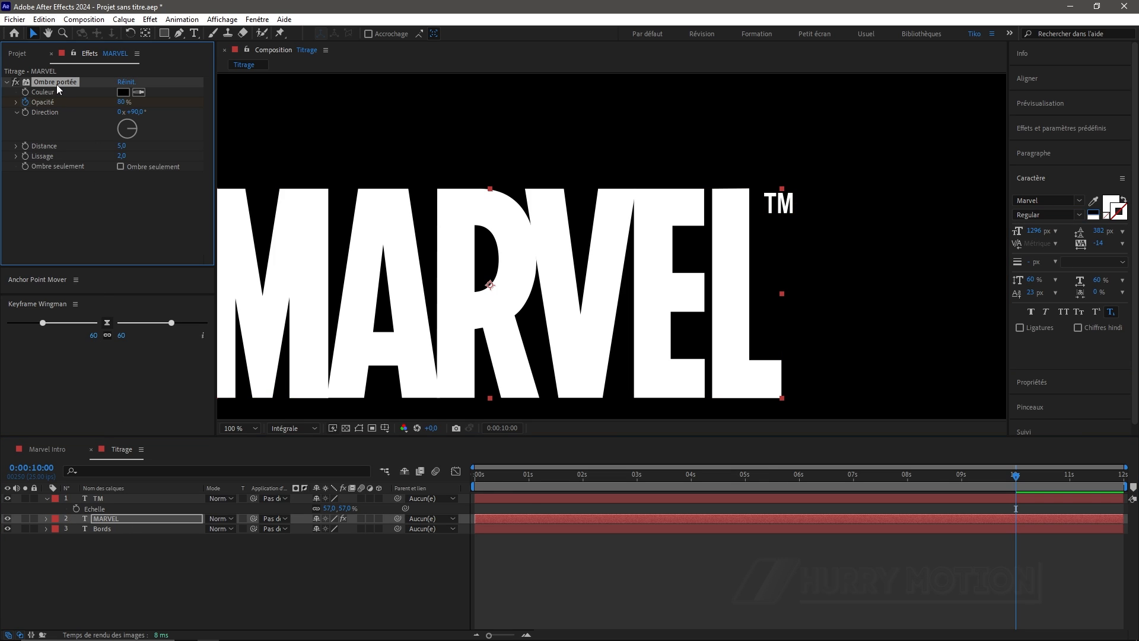
pyautogui.moveTo(1009, 481); pyautogui.dragTo(904, 494)
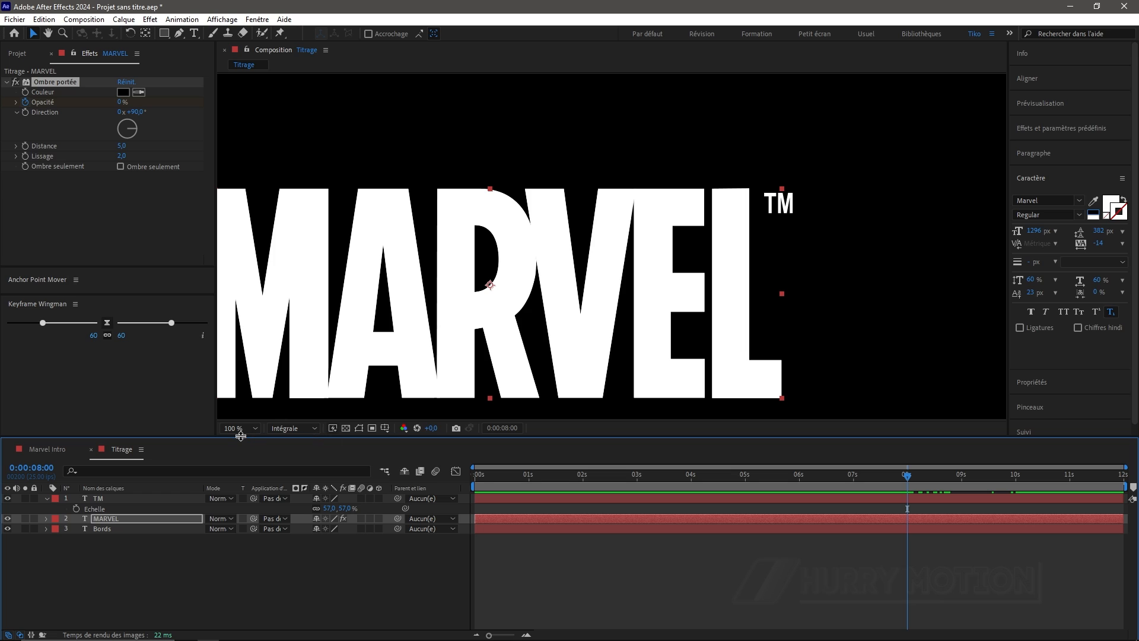
pyautogui.click(157, 498)
pyautogui.hotkey('ctrl', 'v')
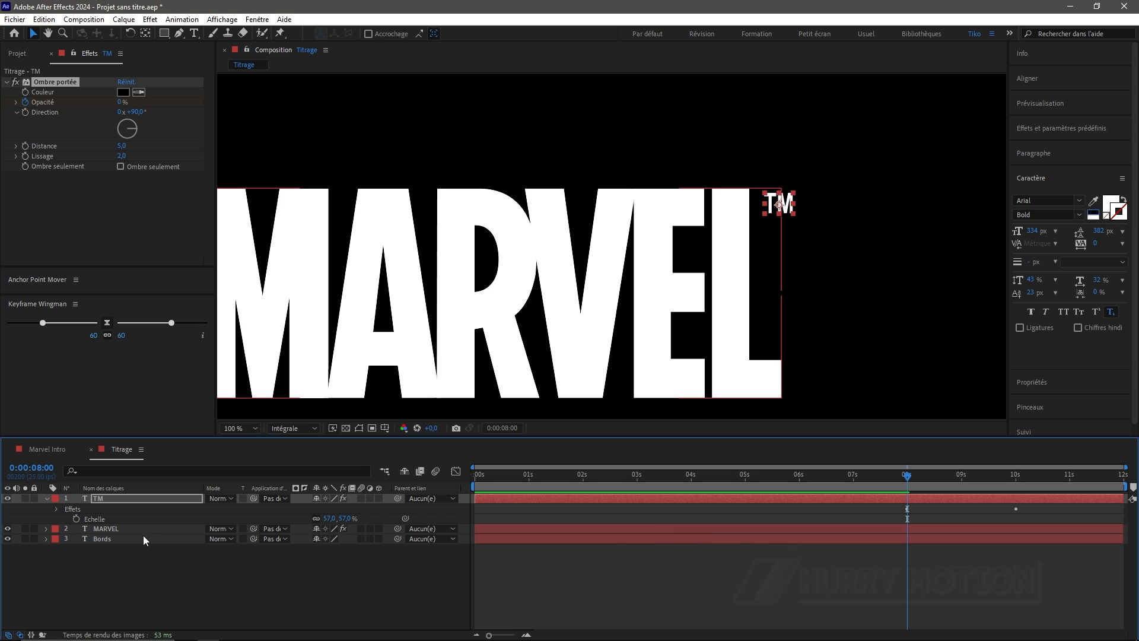
# Set the TM layer's drop shadow distance to 3.0, judging it against the transparency grid at 0:00:09:06
pyautogui.click(346, 428)
pyautogui.moveTo(909, 479); pyautogui.dragTo(974, 476)
pyautogui.press('.')
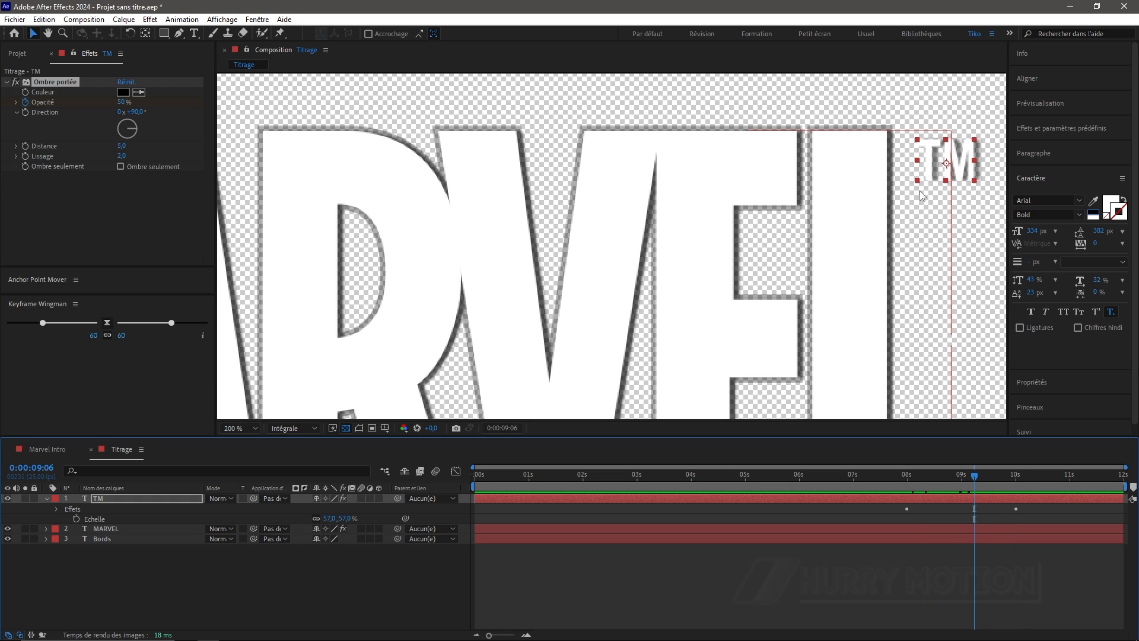
pyautogui.click(121, 146)
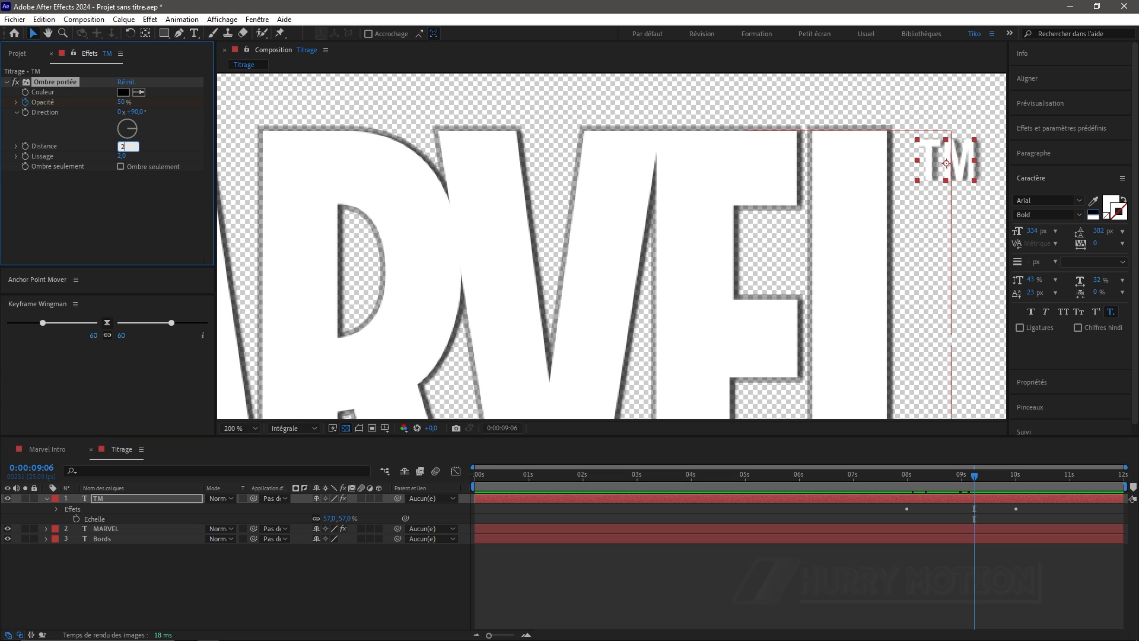
pyautogui.write('2')
pyautogui.press('Return')
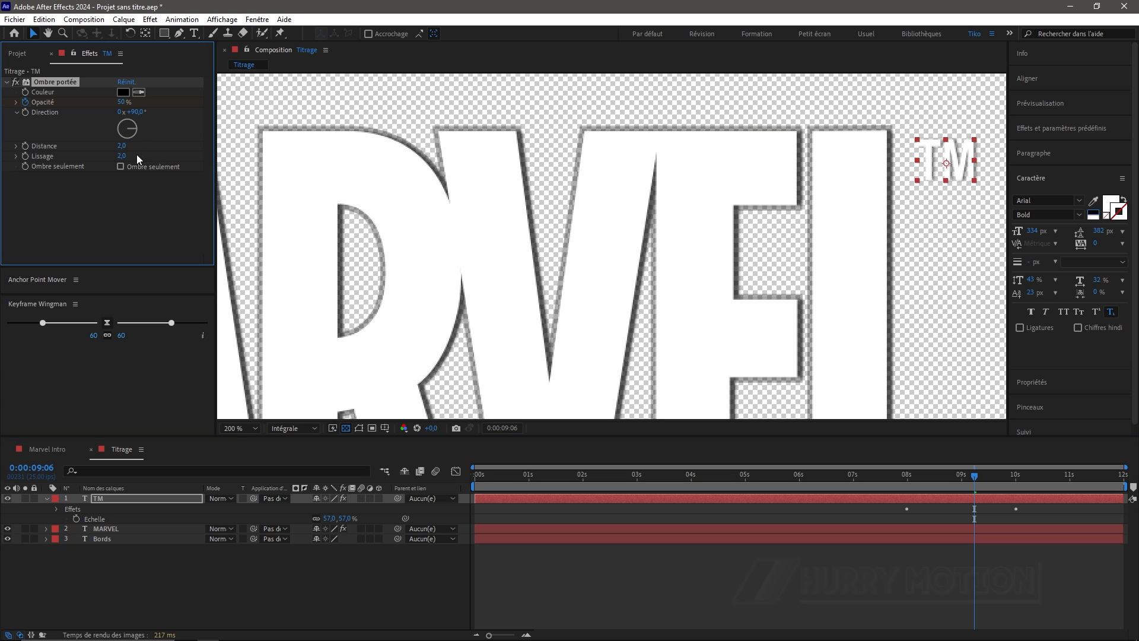
pyautogui.click(122, 146)
pyautogui.write('3')
pyautogui.press('Return')
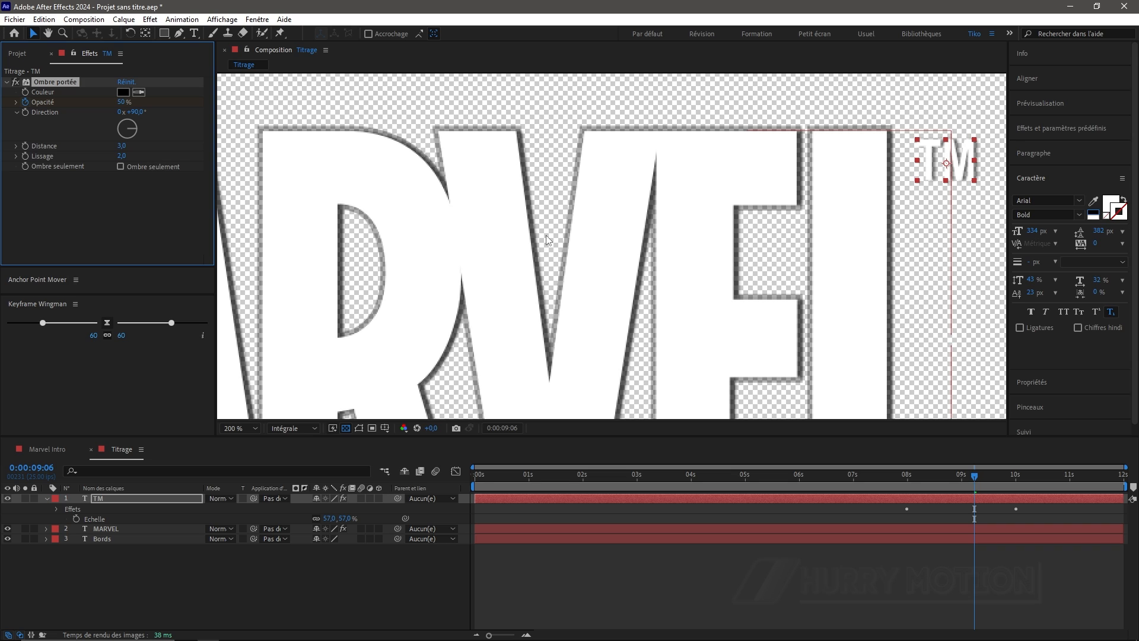
pyautogui.press(',')
pyautogui.press(',')
pyautogui.press(',')
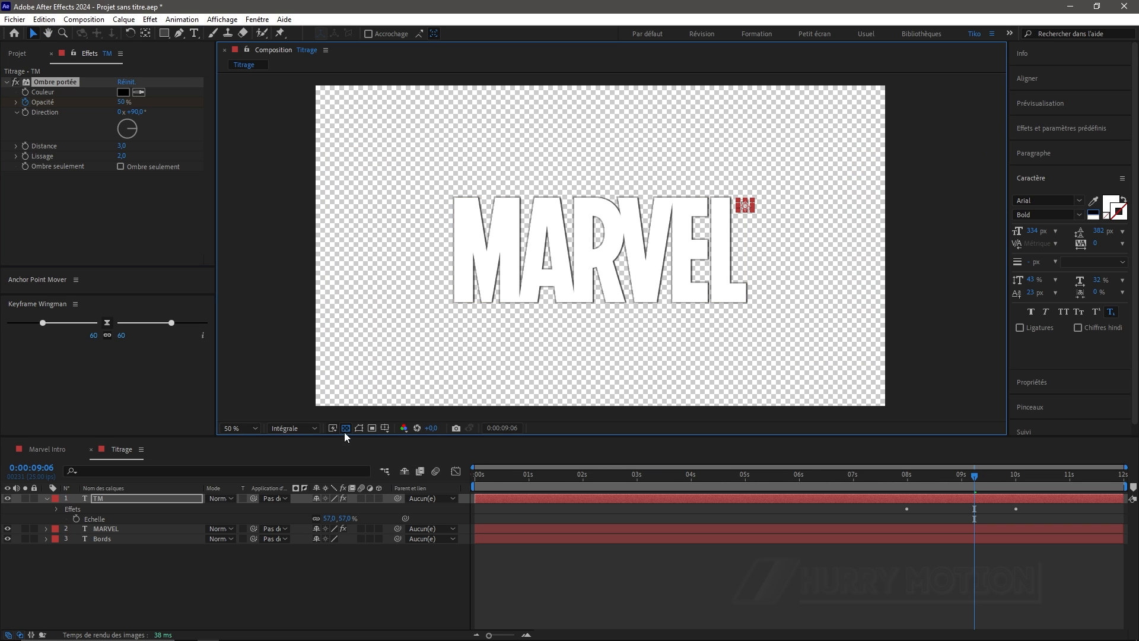
# Apply Easy Ease to the drop shadow opacity keyframes of both the TM and MARVEL layers
pyautogui.moveTo(991, 478); pyautogui.dragTo(893, 485)
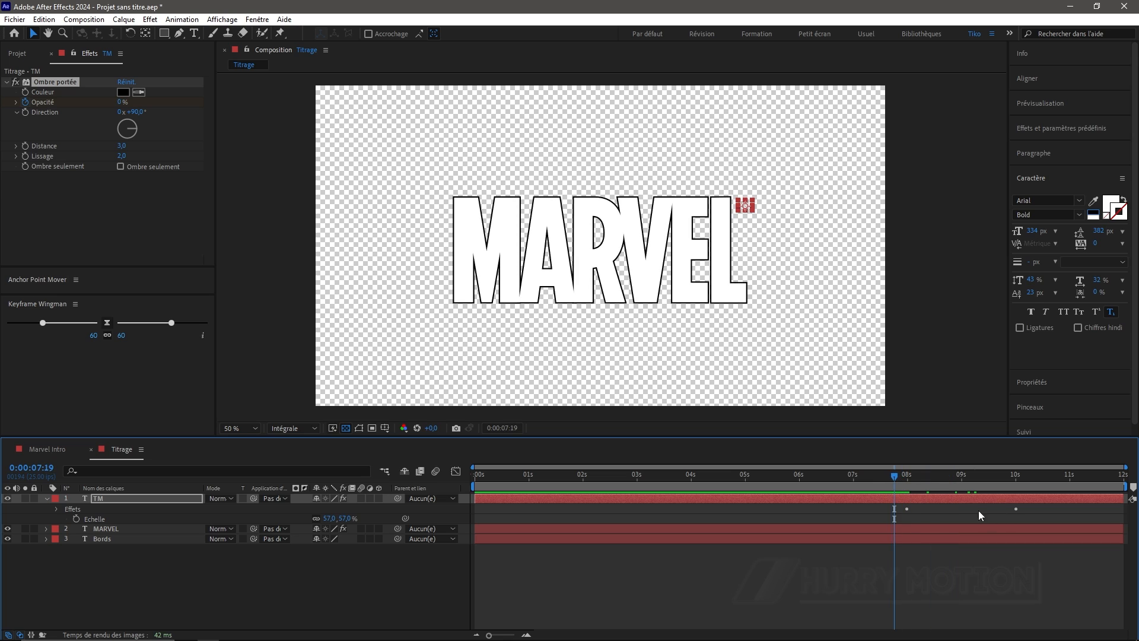
pyautogui.press('u')
pyautogui.moveTo(1033, 514); pyautogui.dragTo(862, 526)
pyautogui.press('F9')
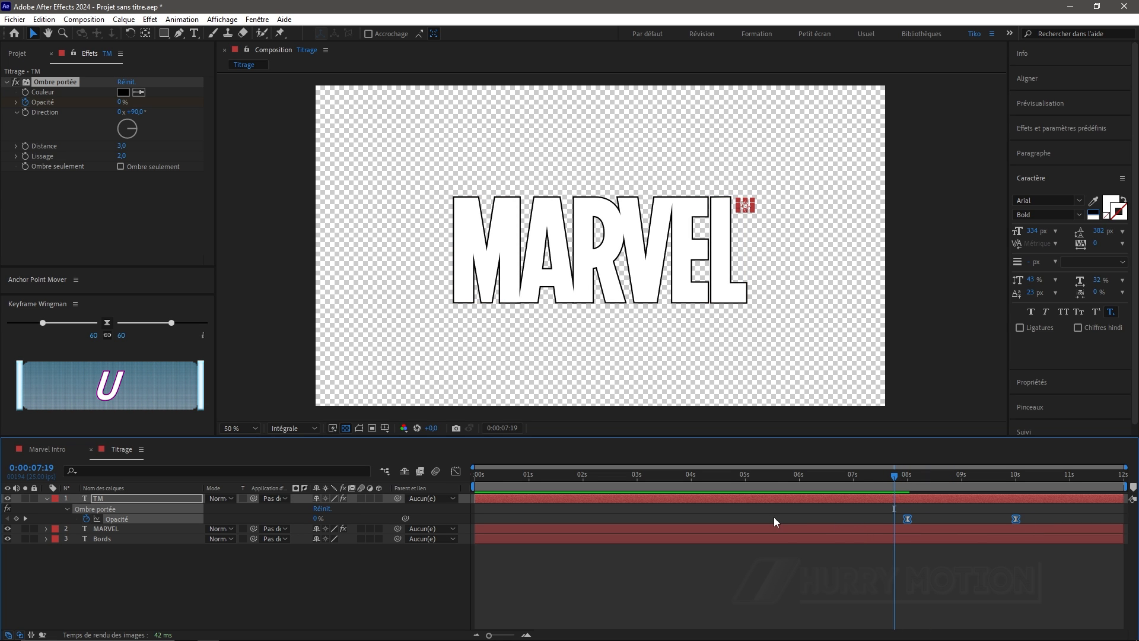
pyautogui.click(788, 528)
pyautogui.press('u')
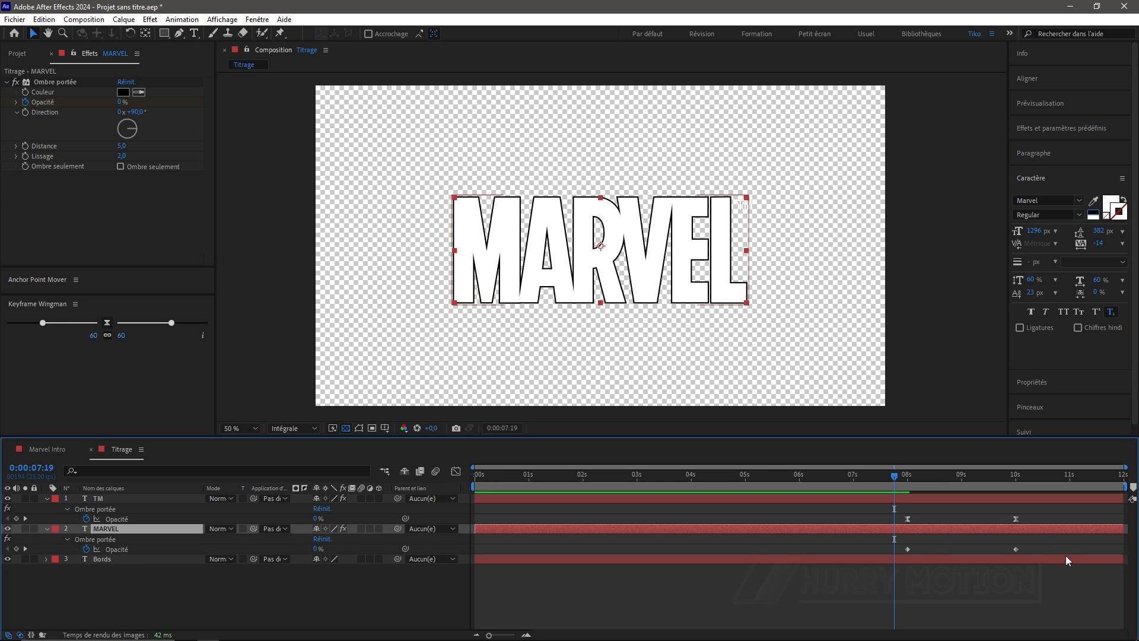
pyautogui.moveTo(1057, 542); pyautogui.dragTo(852, 550)
pyautogui.press('F9')
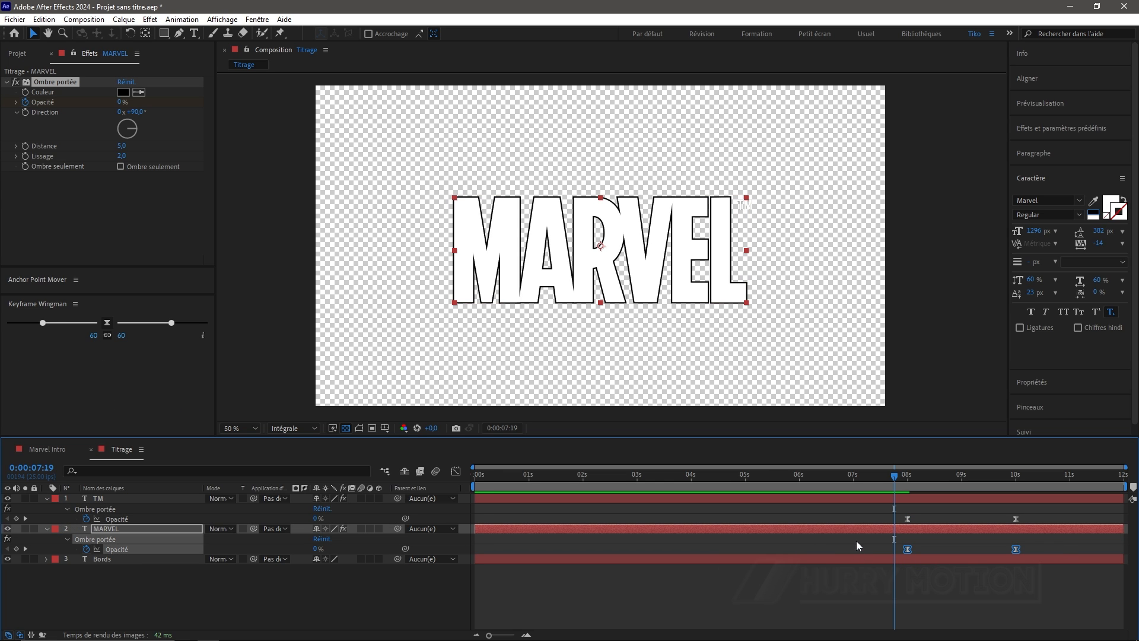
# Preview the shadow transition from 0:00:07:18, and check the title at 0:00:04:00 with the transparency grid off
pyautogui.moveTo(894, 482); pyautogui.dragTo(892, 482)
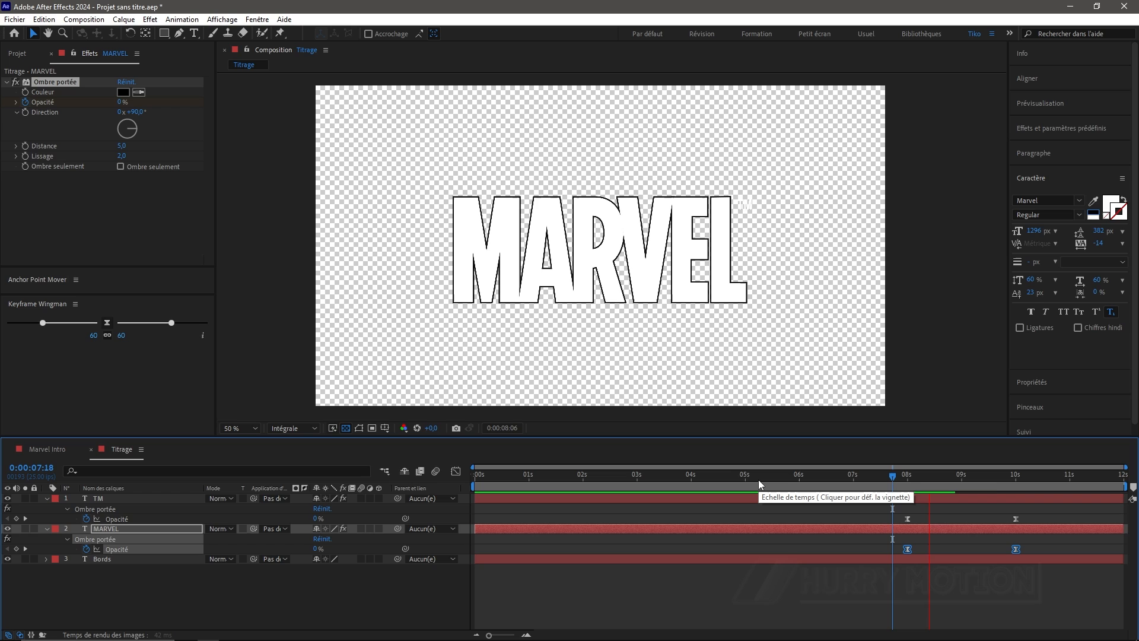
pyautogui.press('space')
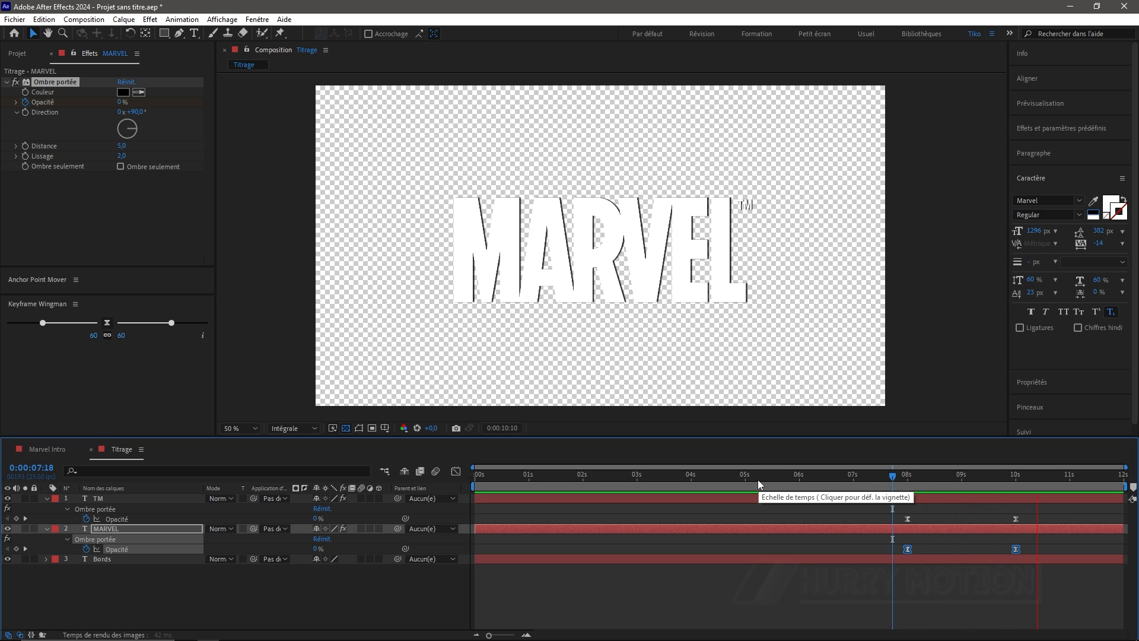
pyautogui.click(358, 428)
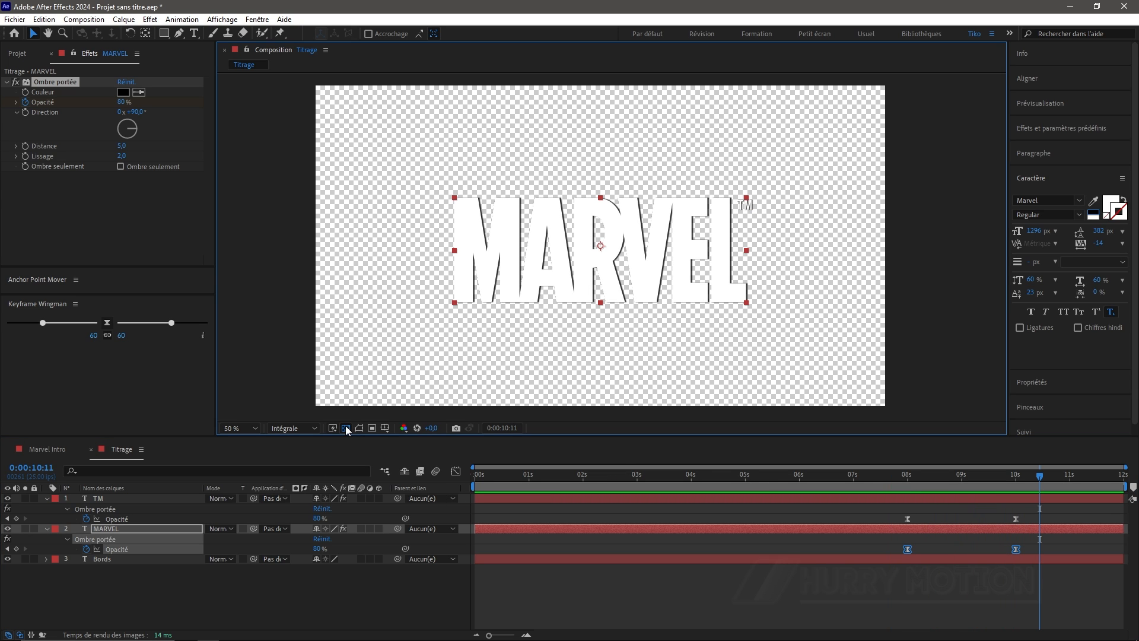
pyautogui.moveTo(1013, 469); pyautogui.dragTo(691, 478)
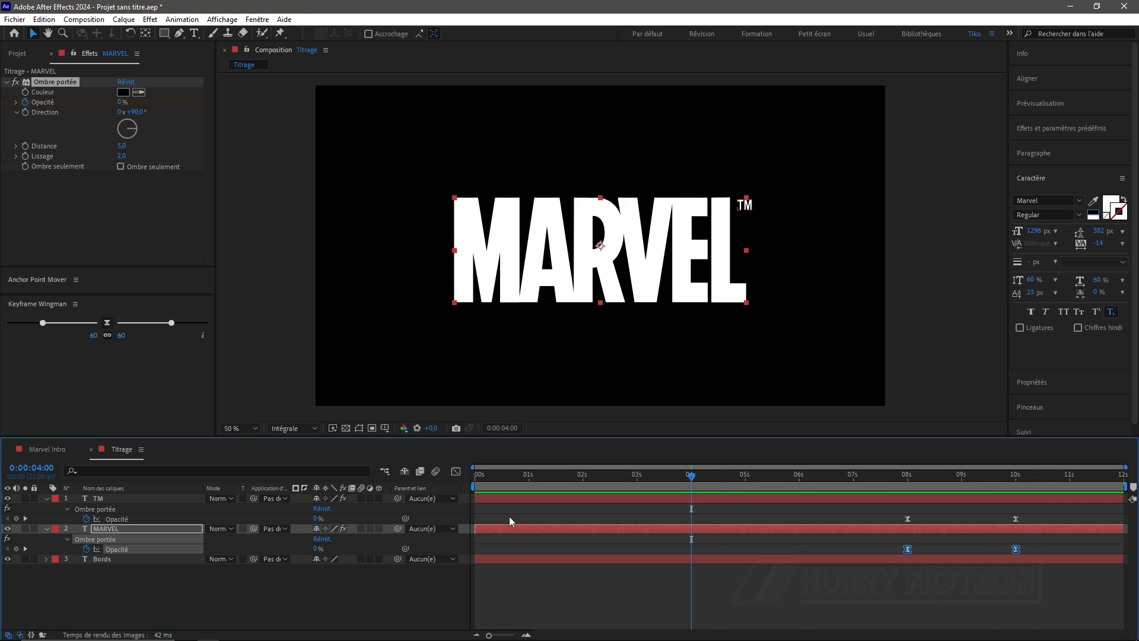
# Add the Titrage composition to Marvel Intro as a layer above Séq BD
pyautogui.click(50, 451)
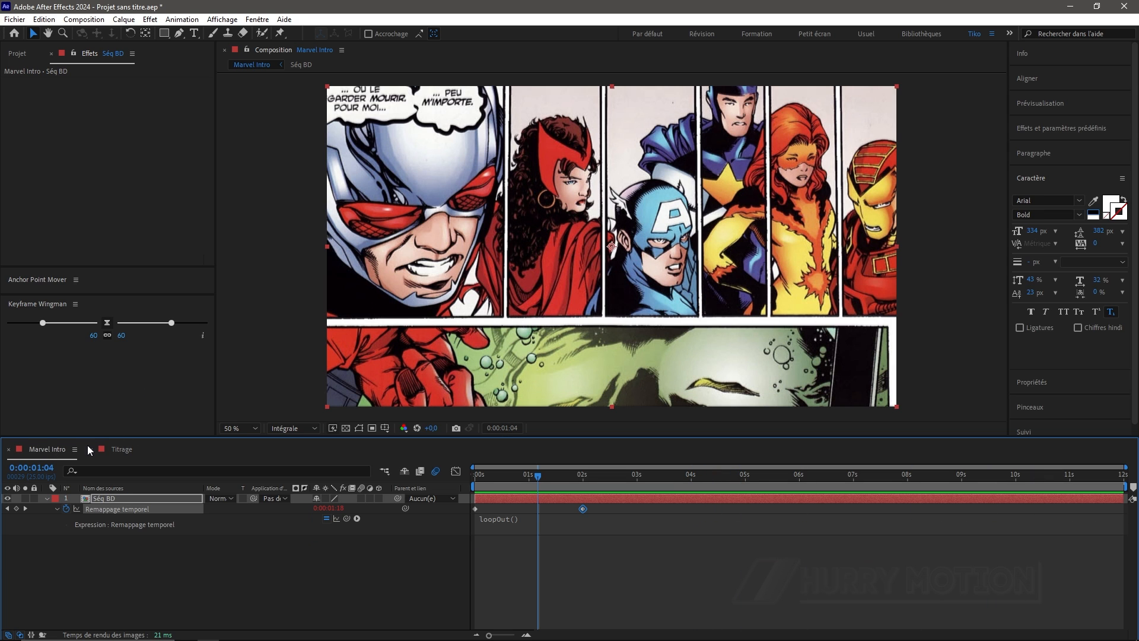
pyautogui.click(18, 54)
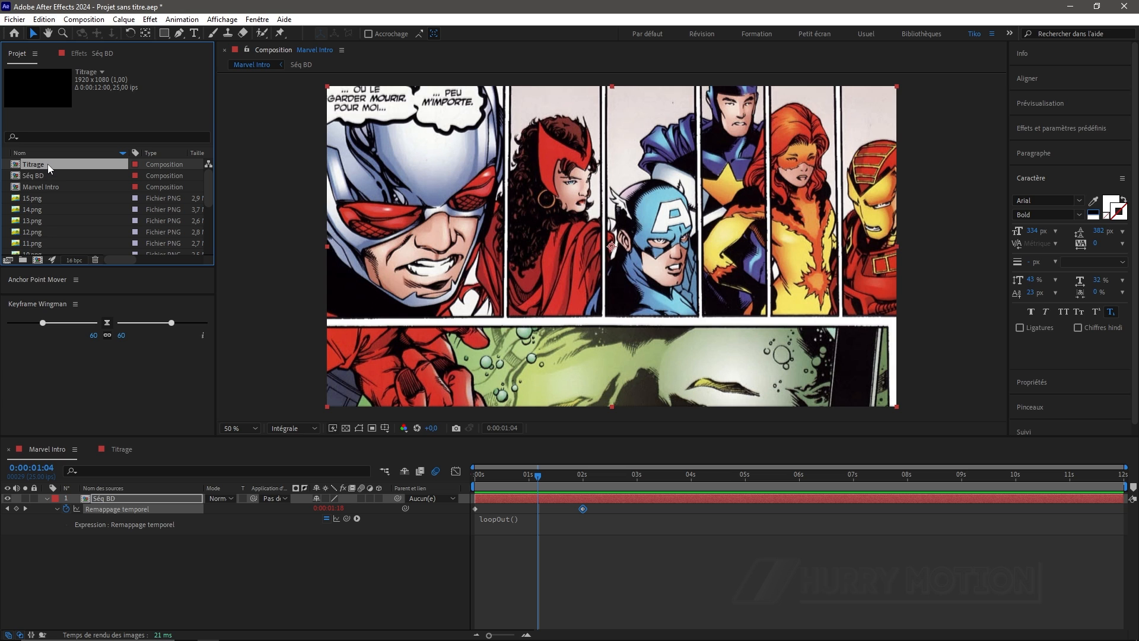
pyautogui.moveTo(48, 169); pyautogui.dragTo(150, 490)
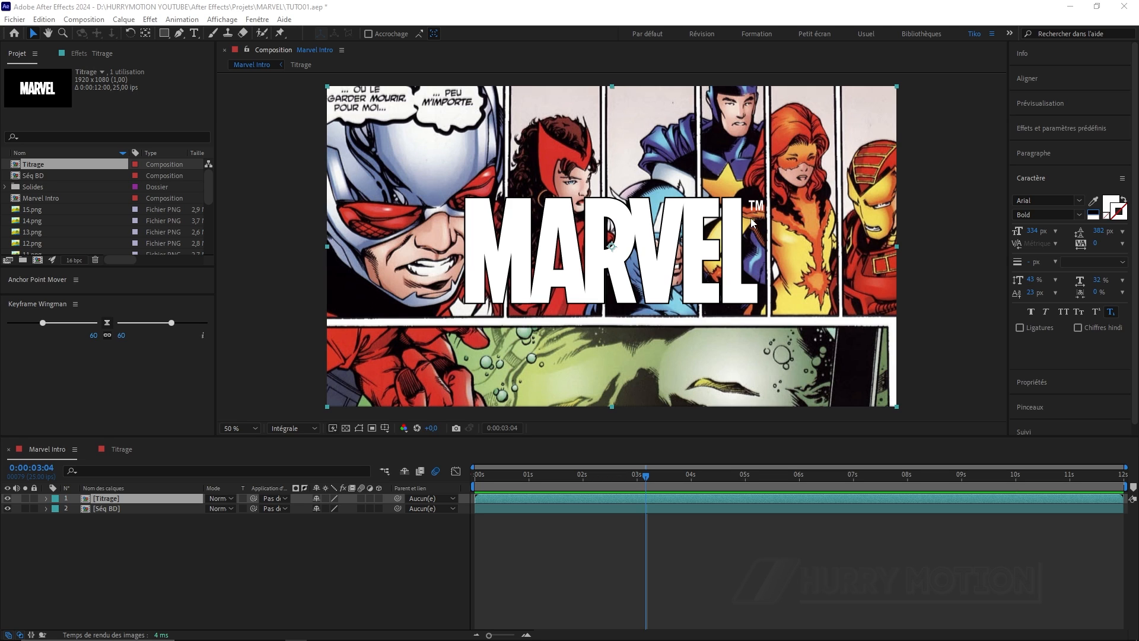
# In the Titrage composition, keyframe the TM layer's opacity at 0% at 0:00:08:00
pyautogui.click(123, 449)
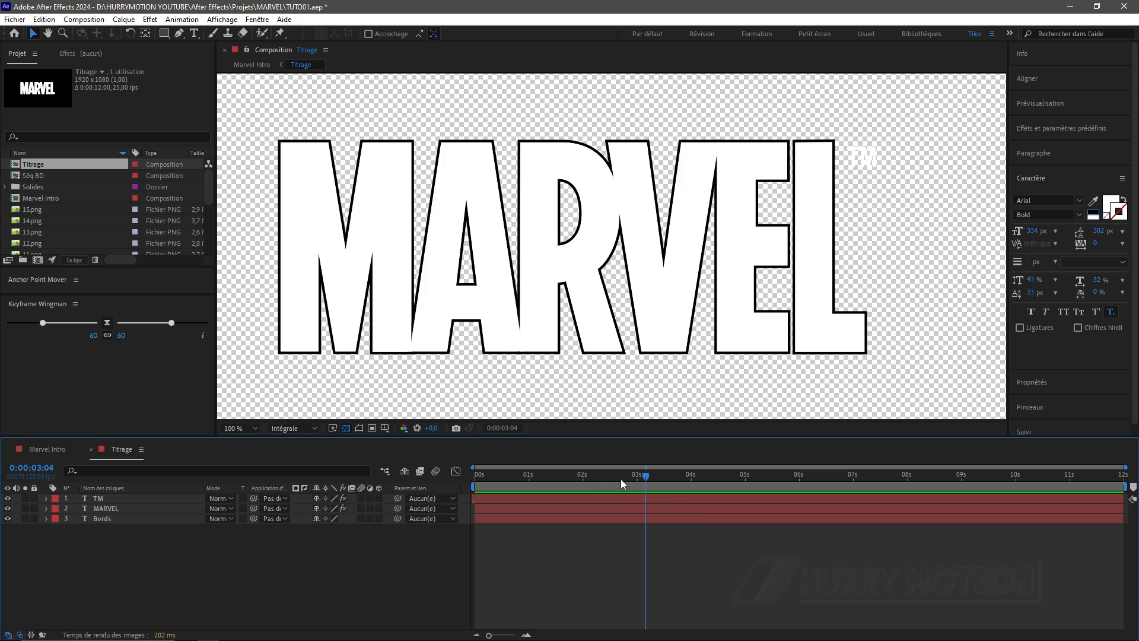
pyautogui.moveTo(649, 476); pyautogui.dragTo(909, 498)
pyautogui.click(128, 497)
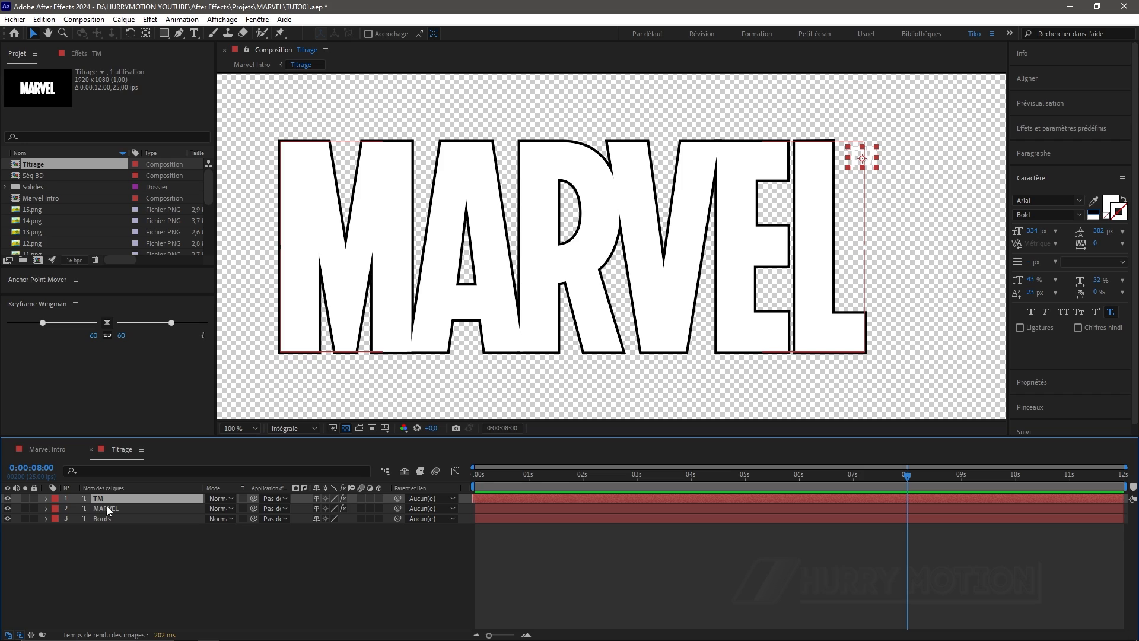
pyautogui.press('t')
pyautogui.click(319, 509)
pyautogui.write('0')
pyautogui.press('Return')
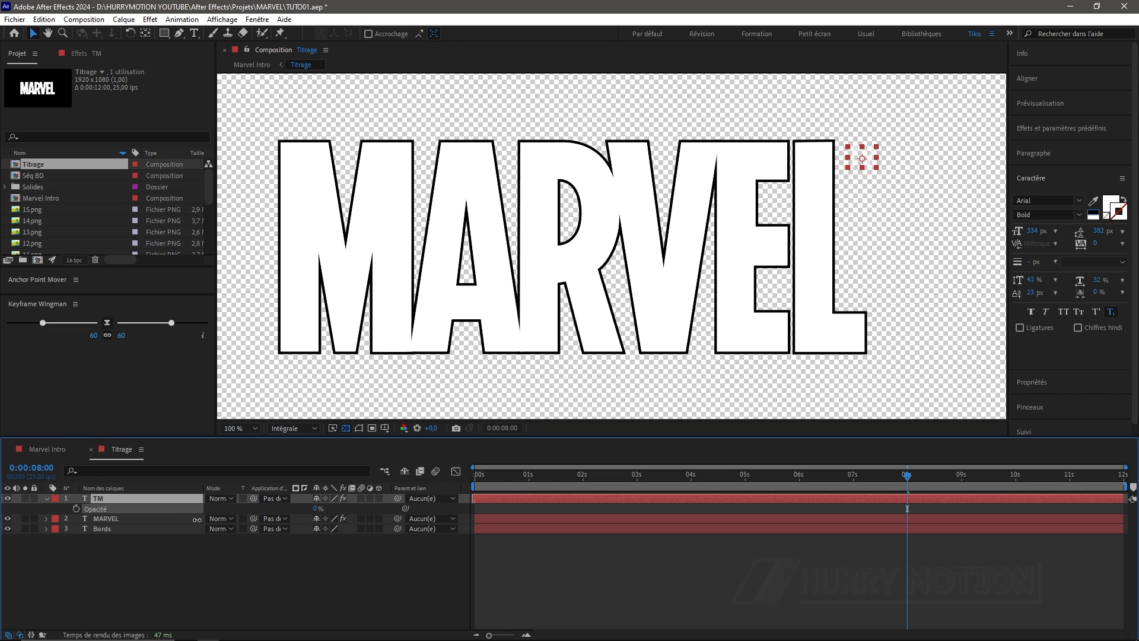
pyautogui.click(76, 509)
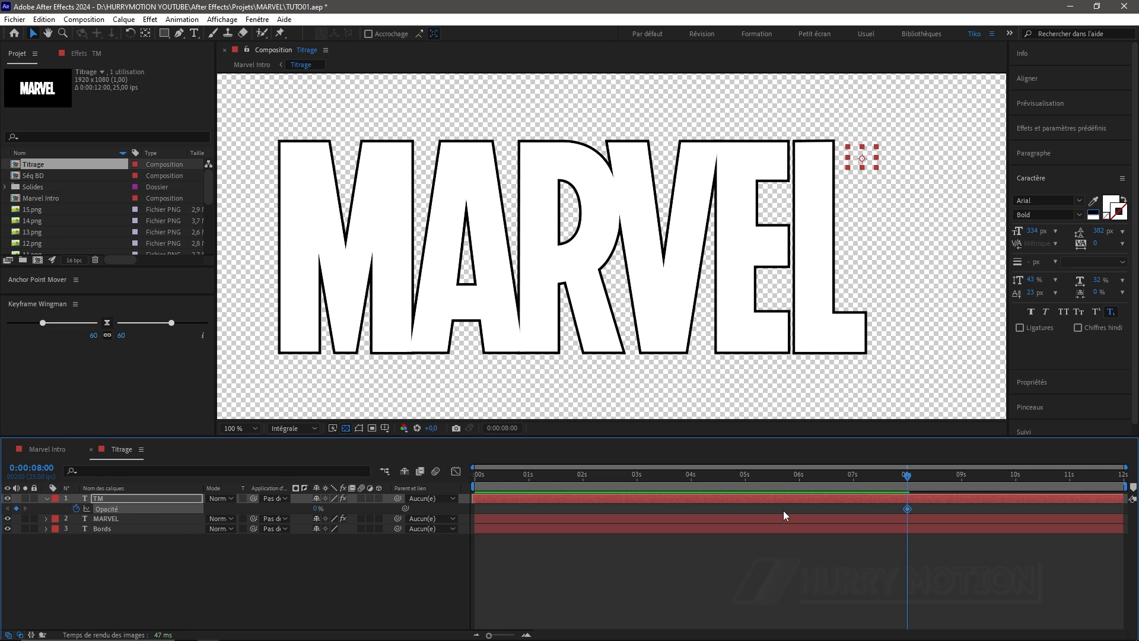
# Raise the TM layer's opacity to full at 0:00:10:00, ease both opacity keyframes and preview the fade from 0:00:07:10
pyautogui.moveTo(903, 478); pyautogui.dragTo(1015, 485)
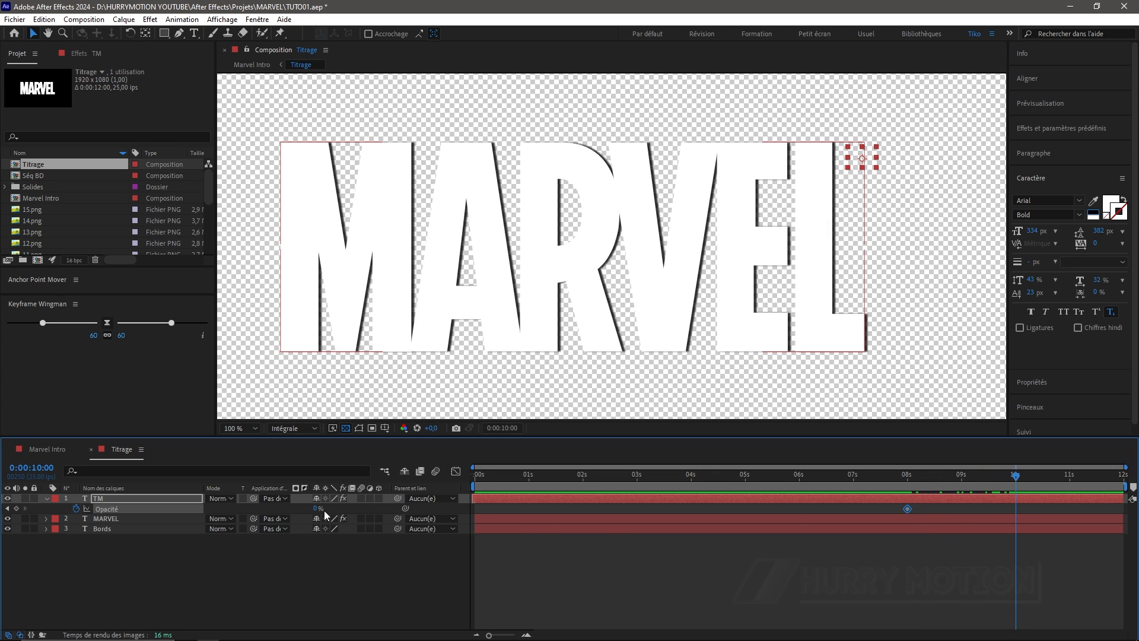
pyautogui.moveTo(316, 509); pyautogui.dragTo(438, 511)
pyautogui.moveTo(1036, 503); pyautogui.dragTo(857, 523)
pyautogui.press('F9')
pyautogui.click(46, 499)
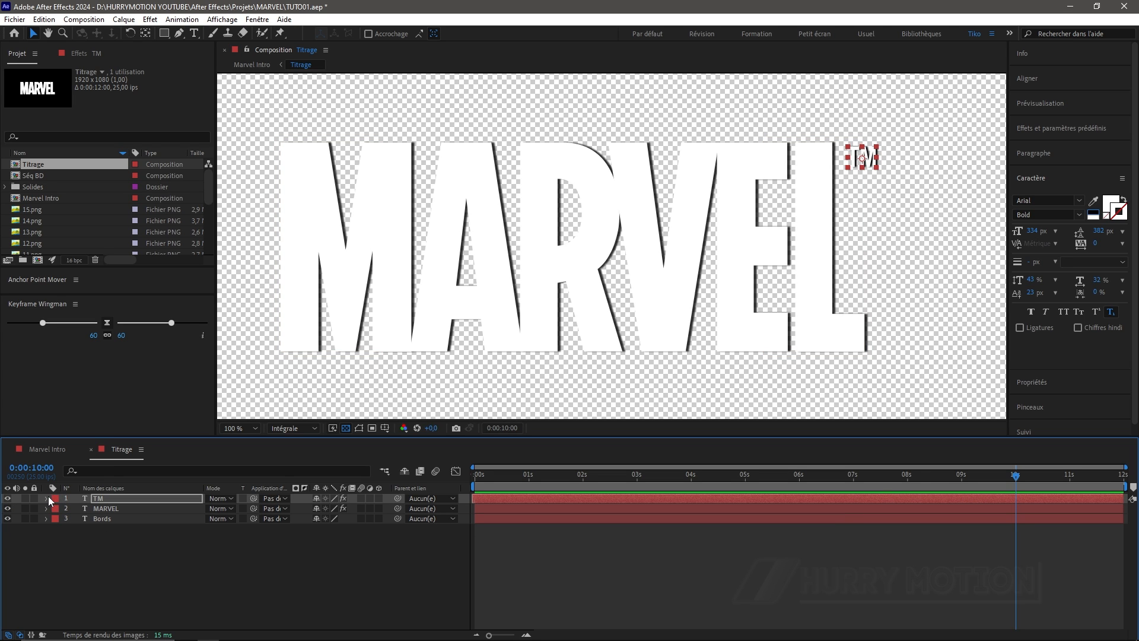
pyautogui.moveTo(1019, 481); pyautogui.dragTo(874, 487)
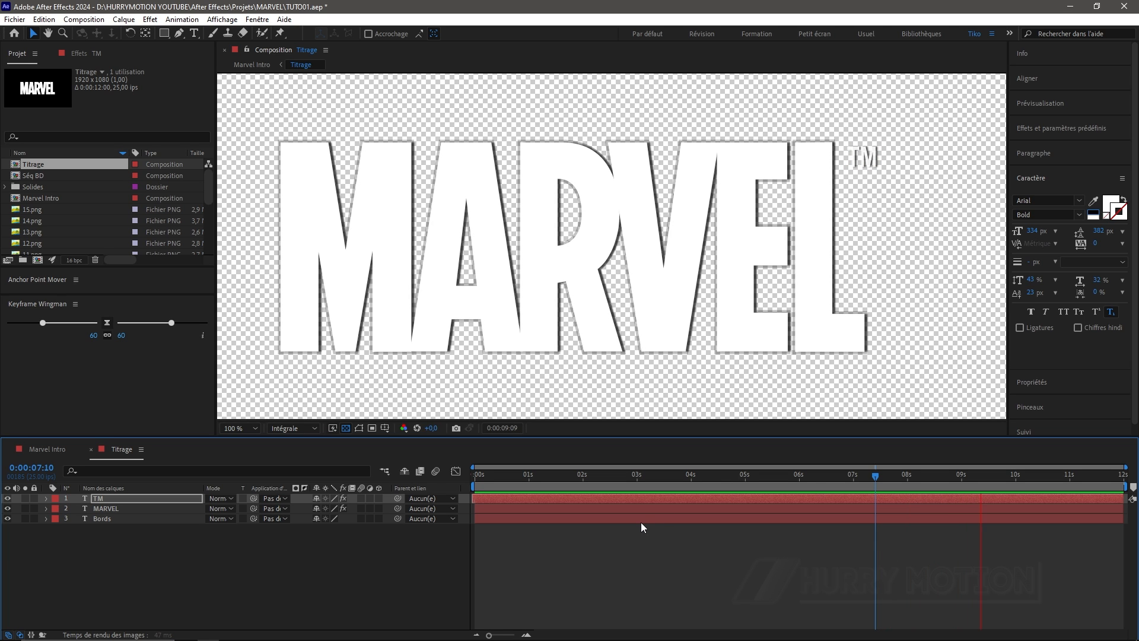
# In the Marvel Intro composition, keyframe the Séq BD layer's opacity at 100% at 0:00:08:00
pyautogui.press('space')
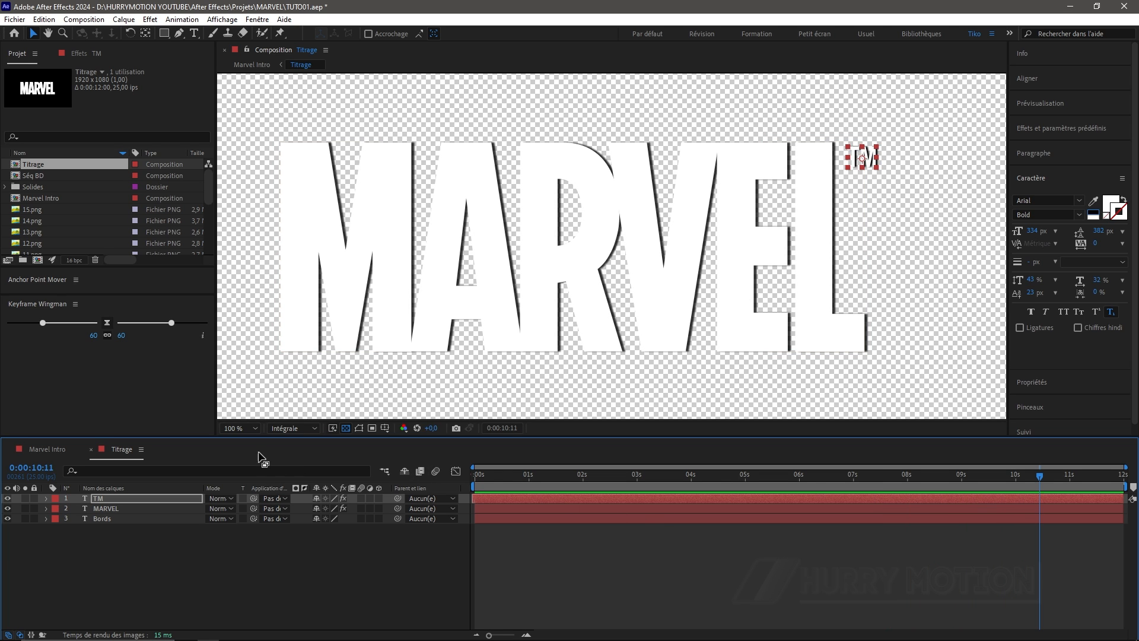
pyautogui.click(38, 451)
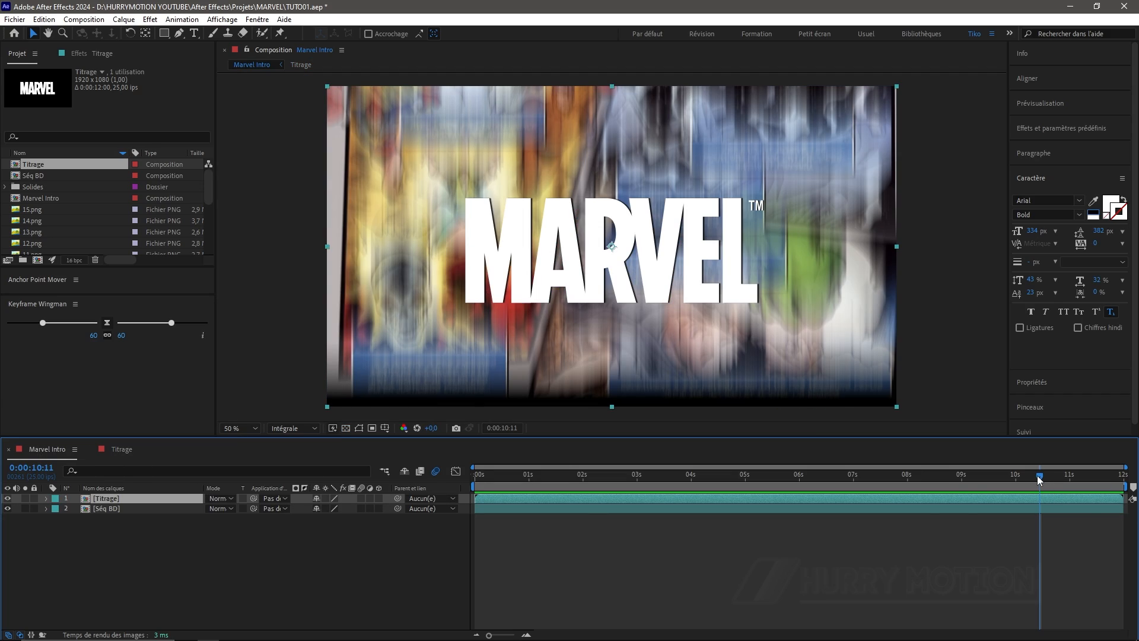
pyautogui.moveTo(1040, 475); pyautogui.dragTo(907, 516)
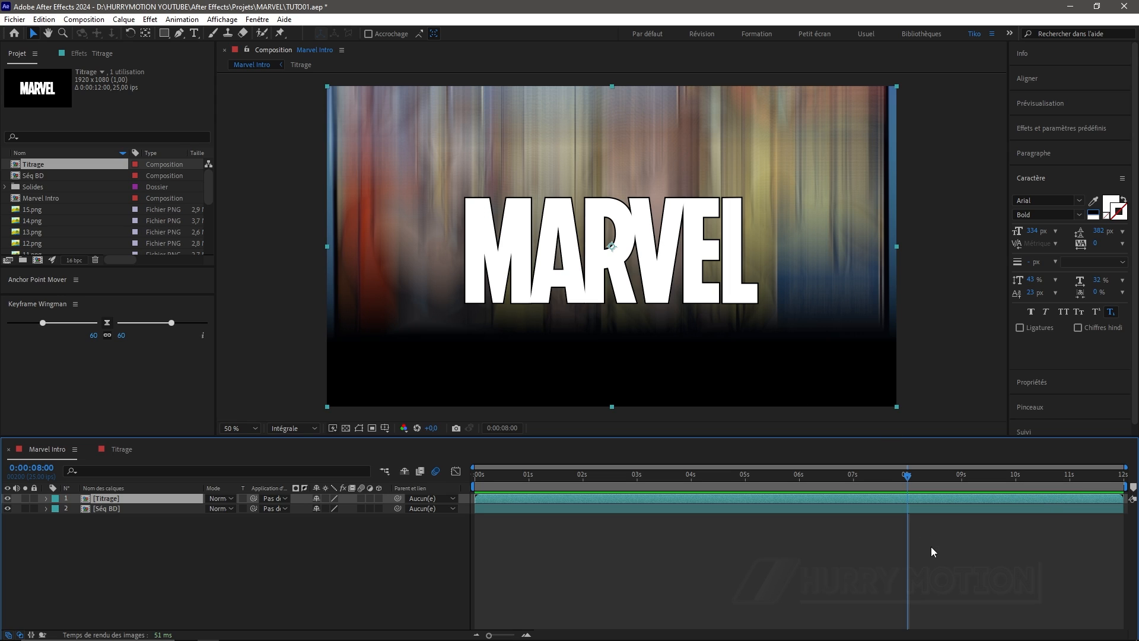
pyautogui.click(132, 509)
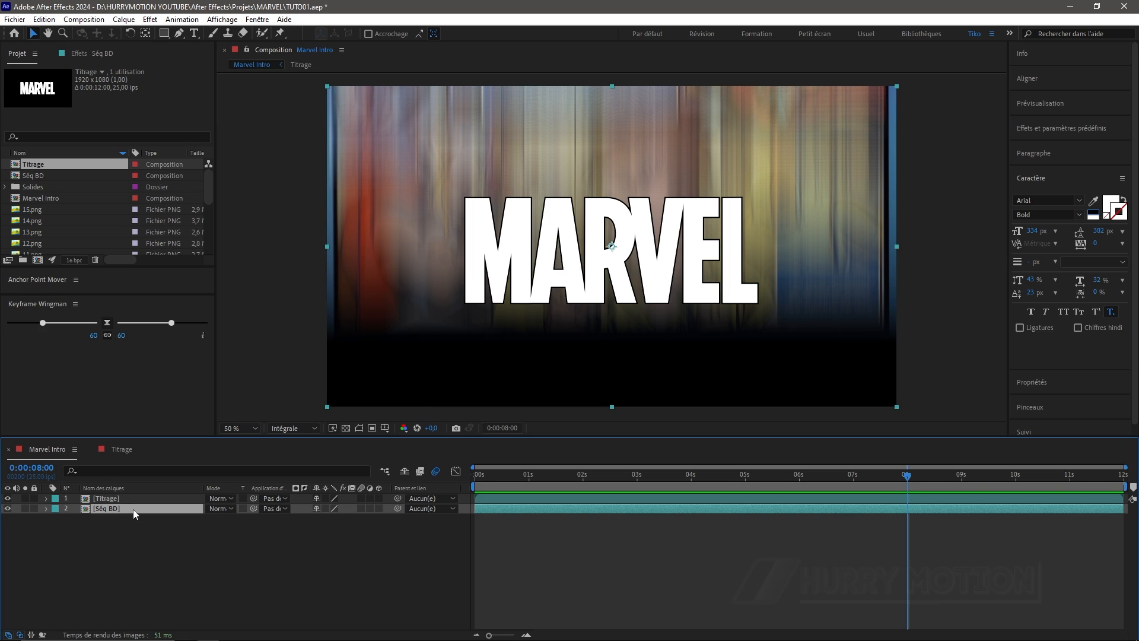
pyautogui.press('t')
pyautogui.click(76, 519)
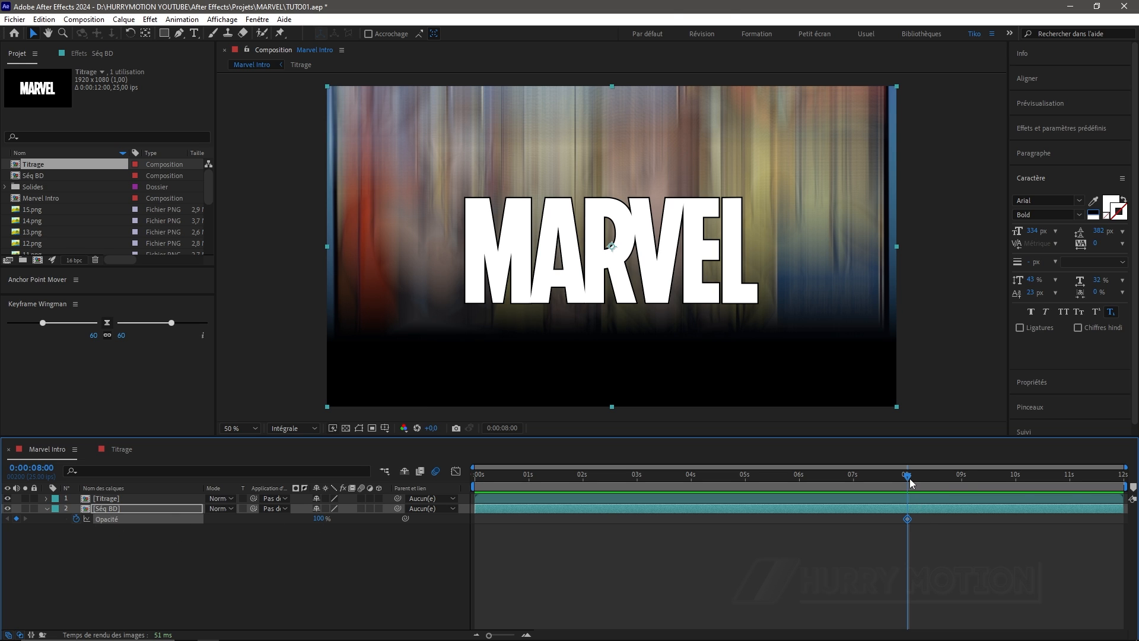
# Set the Séq BD layer's opacity to 0% at 0:00:10:00 and apply Easy Ease to both opacity keyframes
pyautogui.moveTo(909, 478); pyautogui.dragTo(1018, 504)
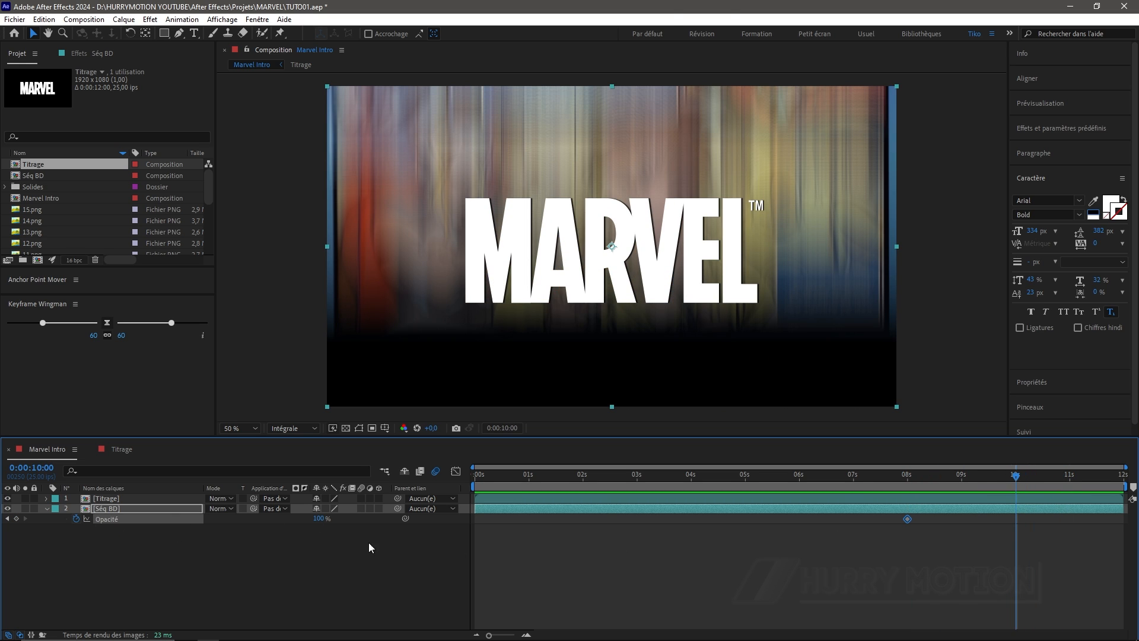
pyautogui.click(321, 518)
pyautogui.write('0')
pyautogui.press('Return')
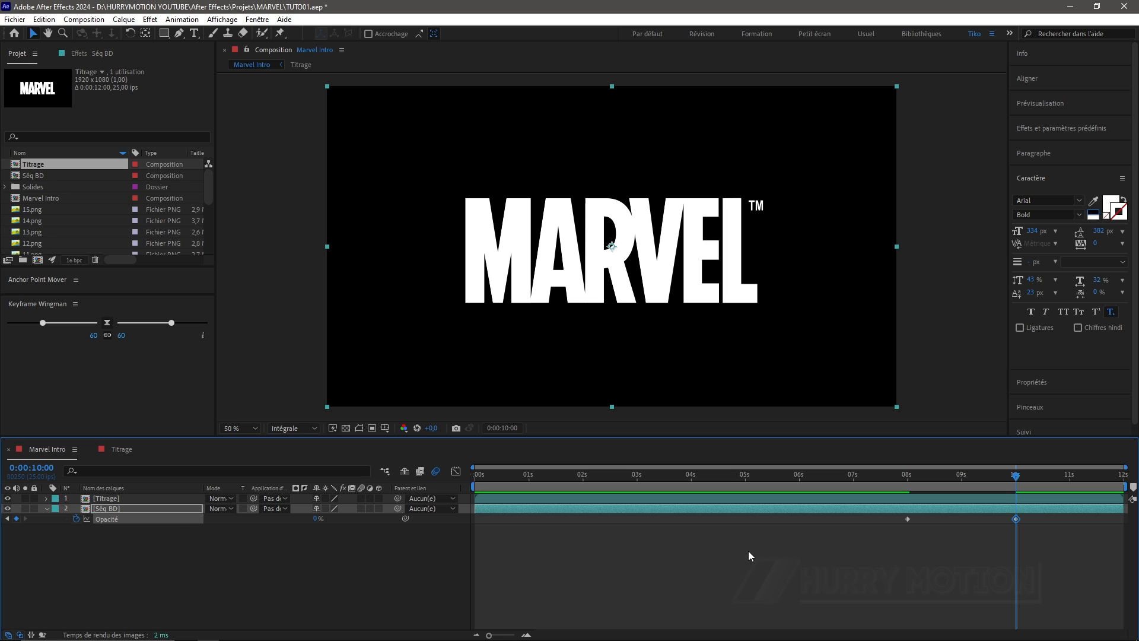
pyautogui.moveTo(1035, 515); pyautogui.dragTo(870, 540)
pyautogui.press('F9')
pyautogui.click(774, 534)
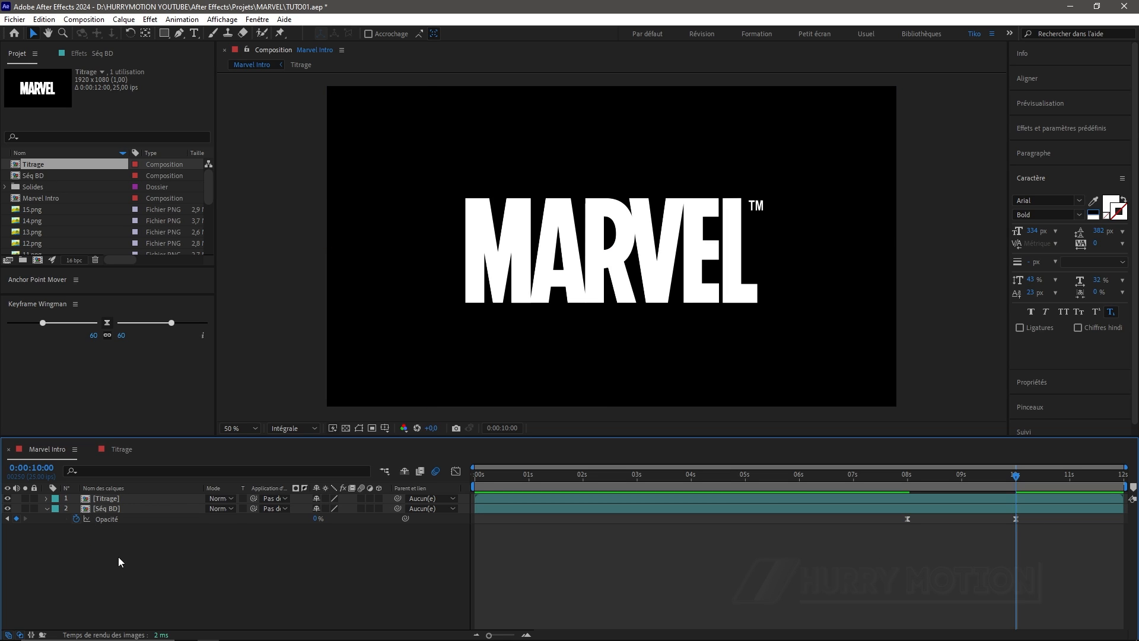
# Create a black 1920 x 1080 px solid layer named BG
pyautogui.hotkey('ctrl', 'y')
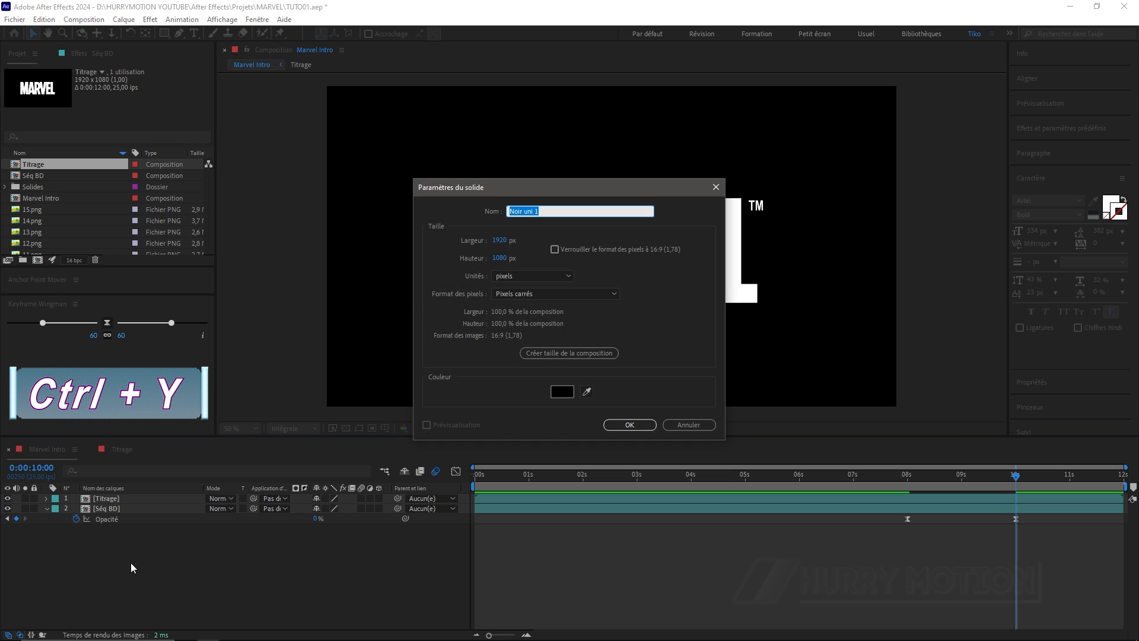
pyautogui.write('BG')
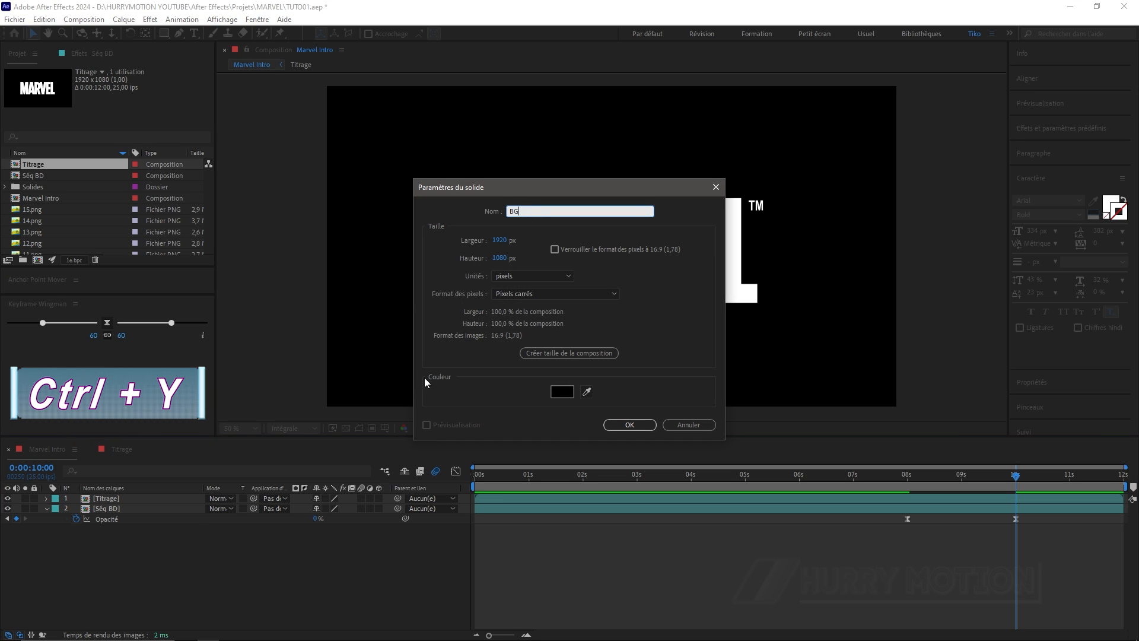
pyautogui.click(636, 422)
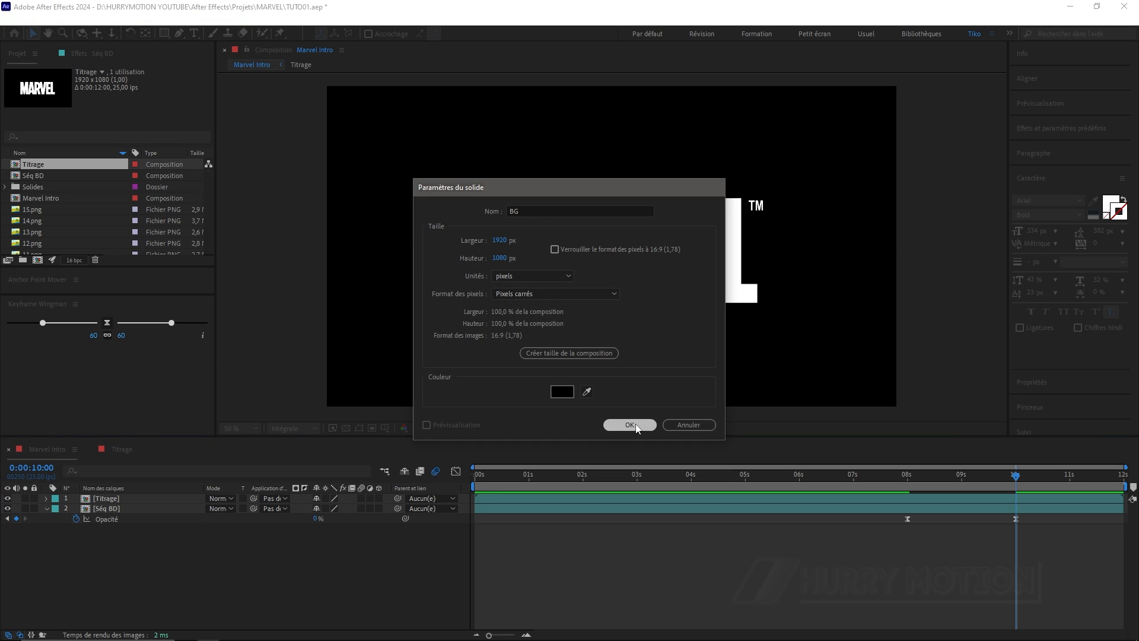
# Apply the Gamme des dégradés (gradient ramp) effect to the BG solid
pyautogui.click(82, 57)
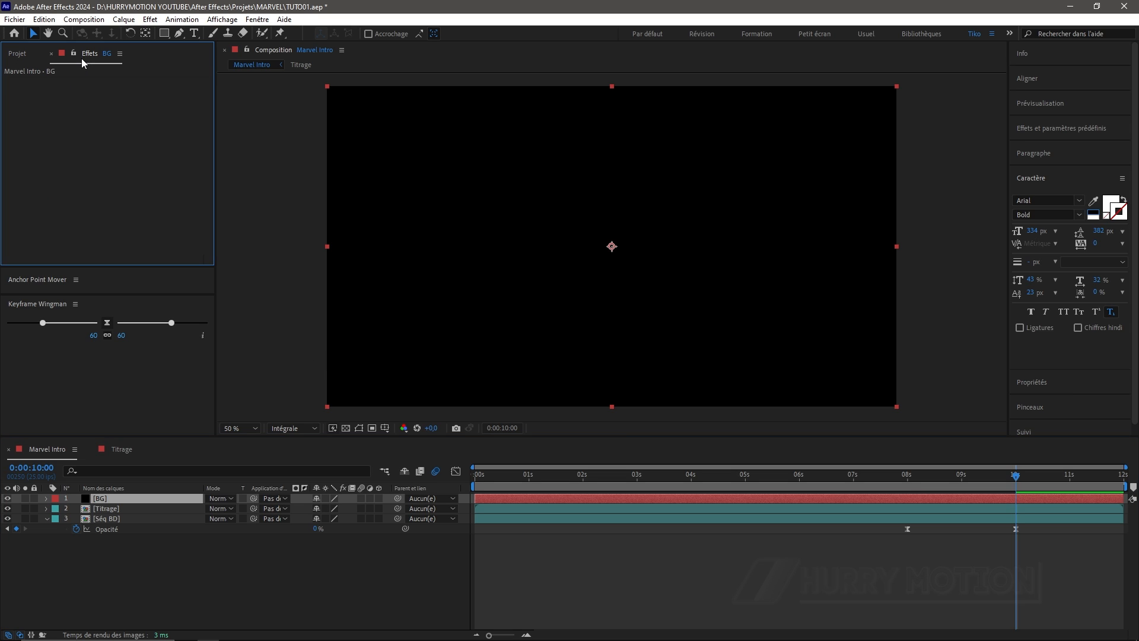
pyautogui.hotkey('ctrl', 'space')
pyautogui.write('gamma')
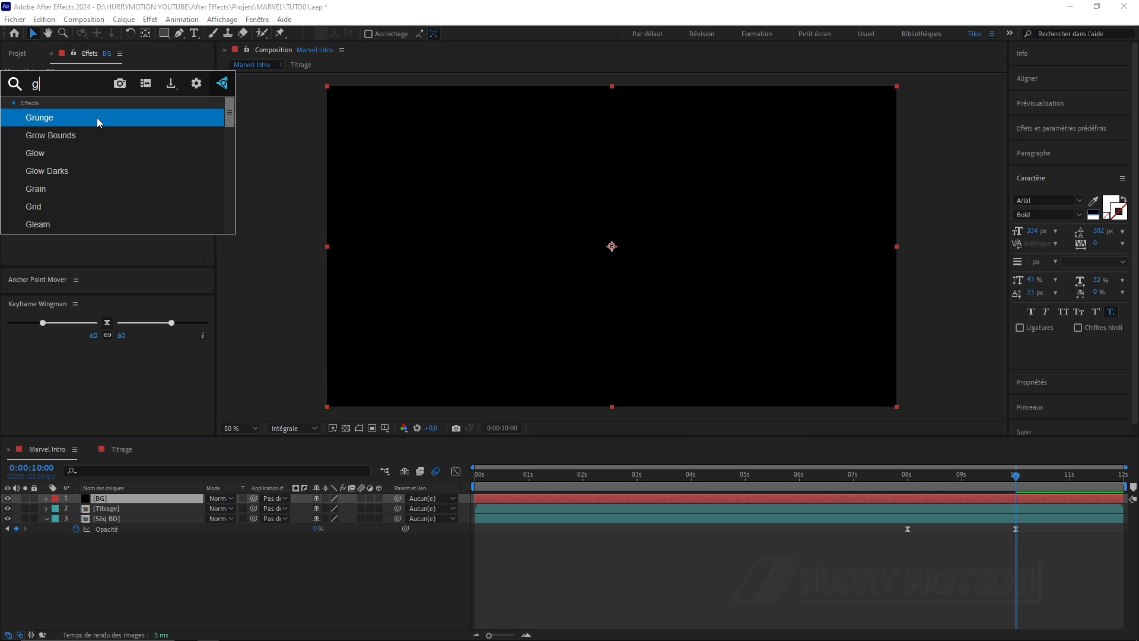
pyautogui.press('Return')
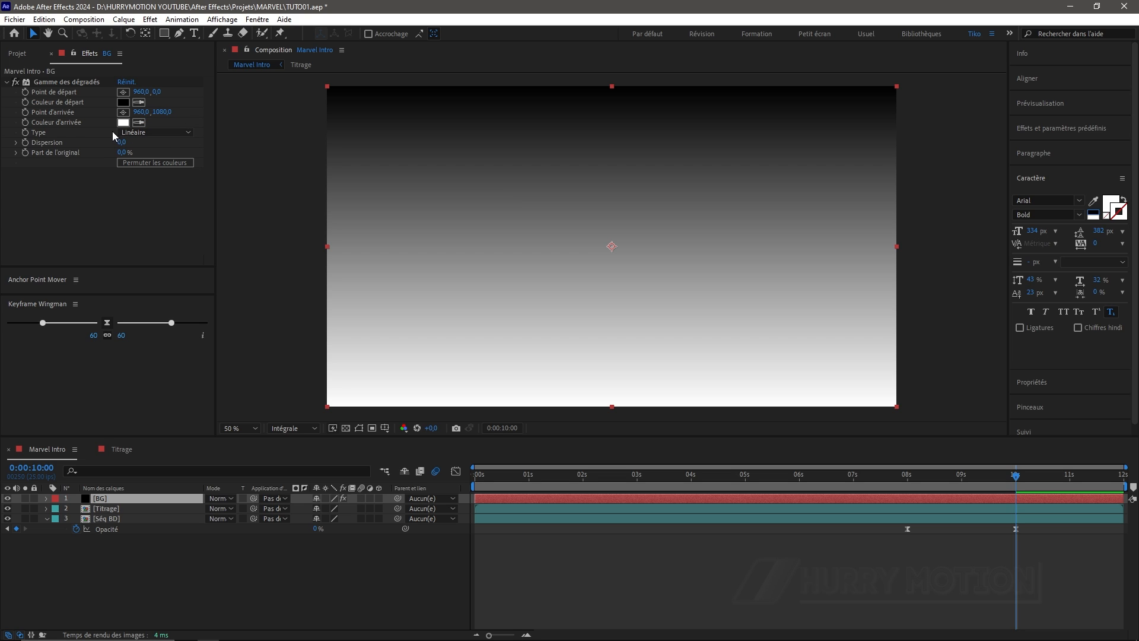
# Make the BG gradient radial, with its start point at 960,540 and its end point at 960,1444
pyautogui.click(136, 133)
pyautogui.click(149, 157)
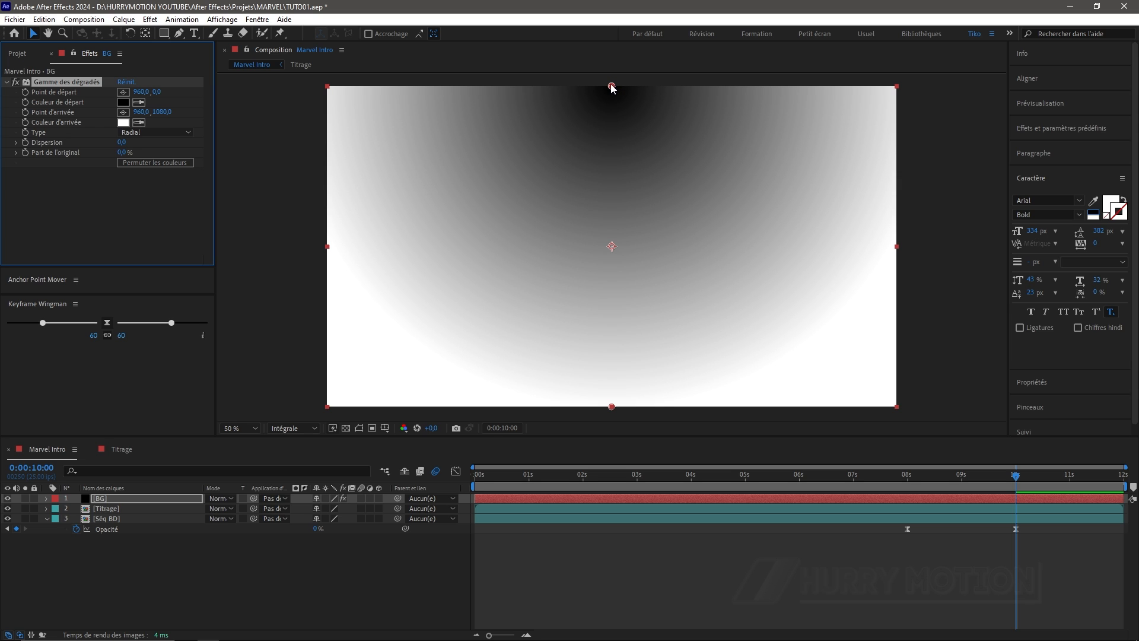
pyautogui.moveTo(611, 85); pyautogui.dragTo(618, 245)
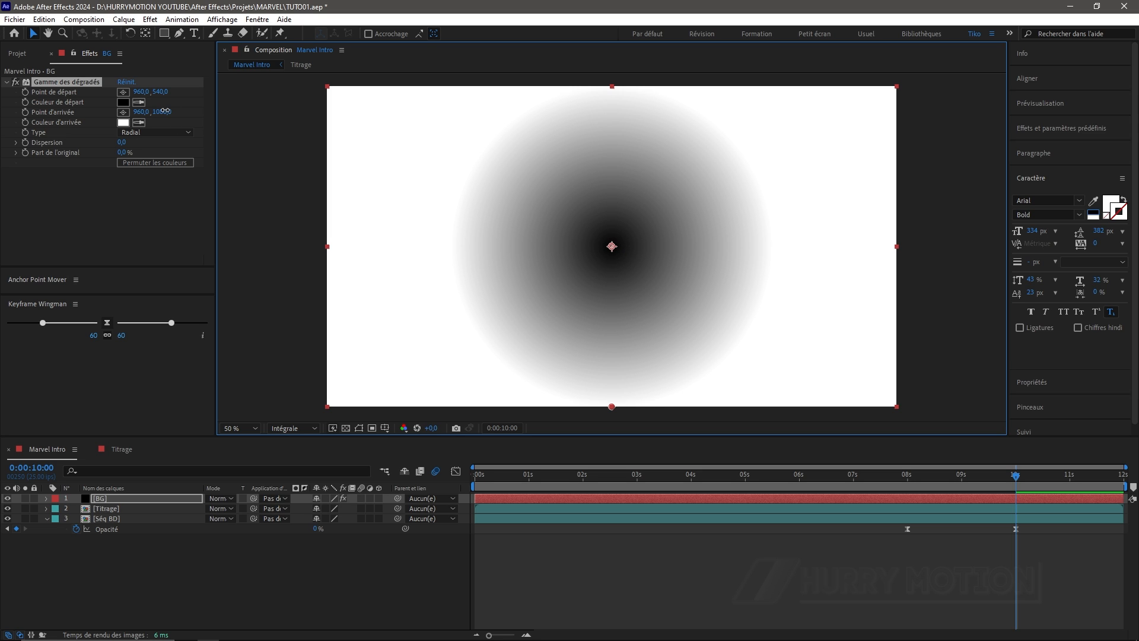
pyautogui.moveTo(165, 111); pyautogui.dragTo(353, 136)
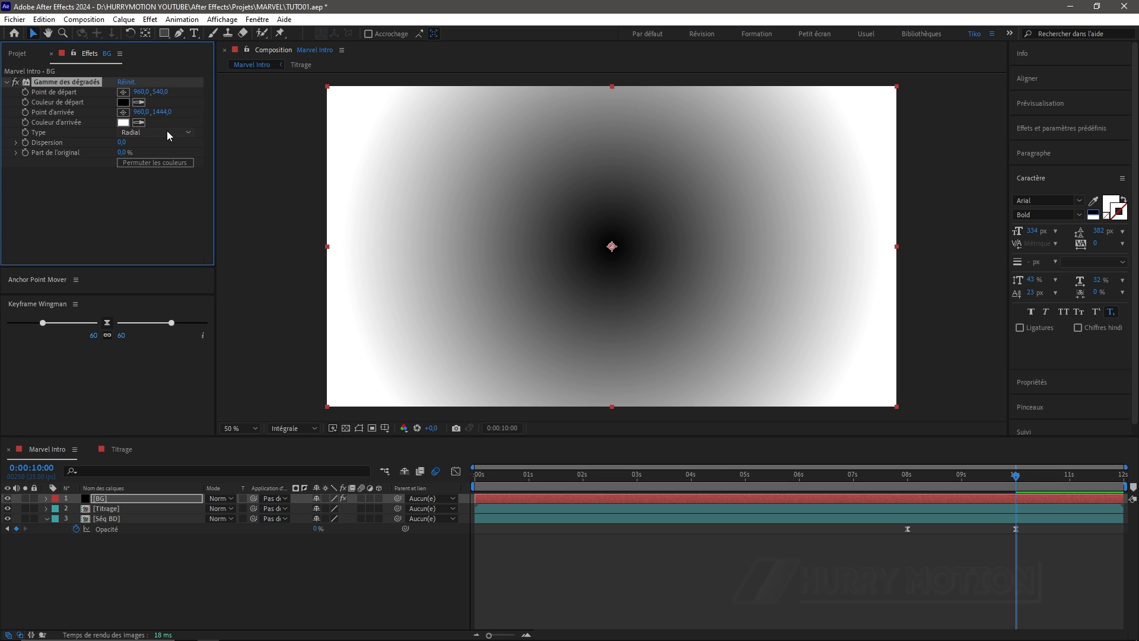
# Set the BG gradient's start colour to 920303 and its end colour to 2F0000
pyautogui.click(124, 104)
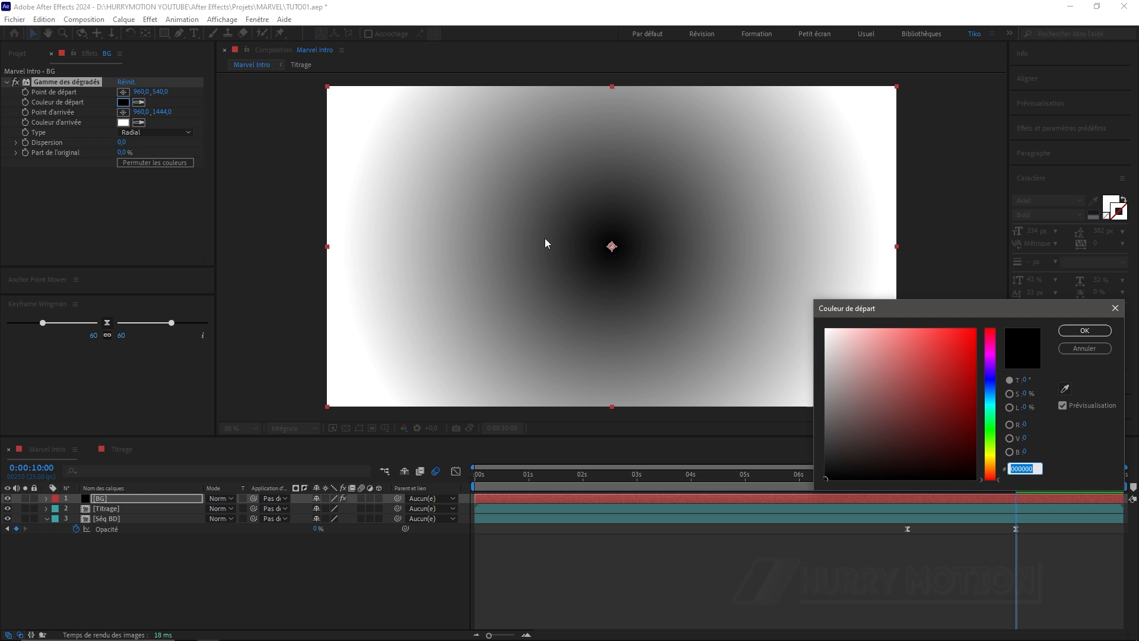
pyautogui.write('920303')
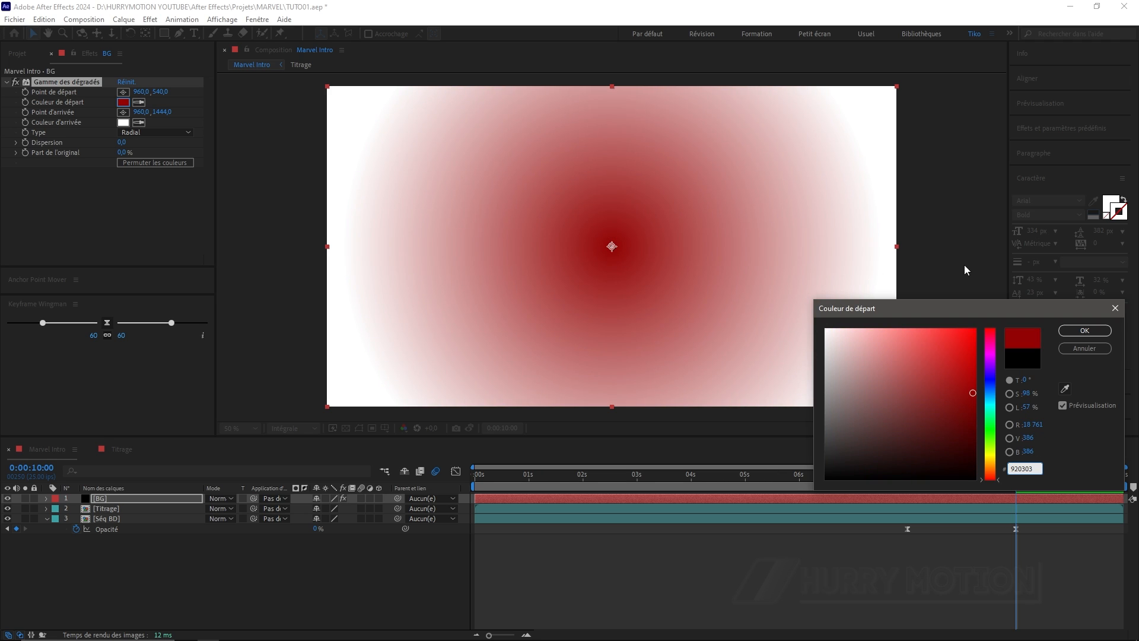
pyautogui.click(1065, 330)
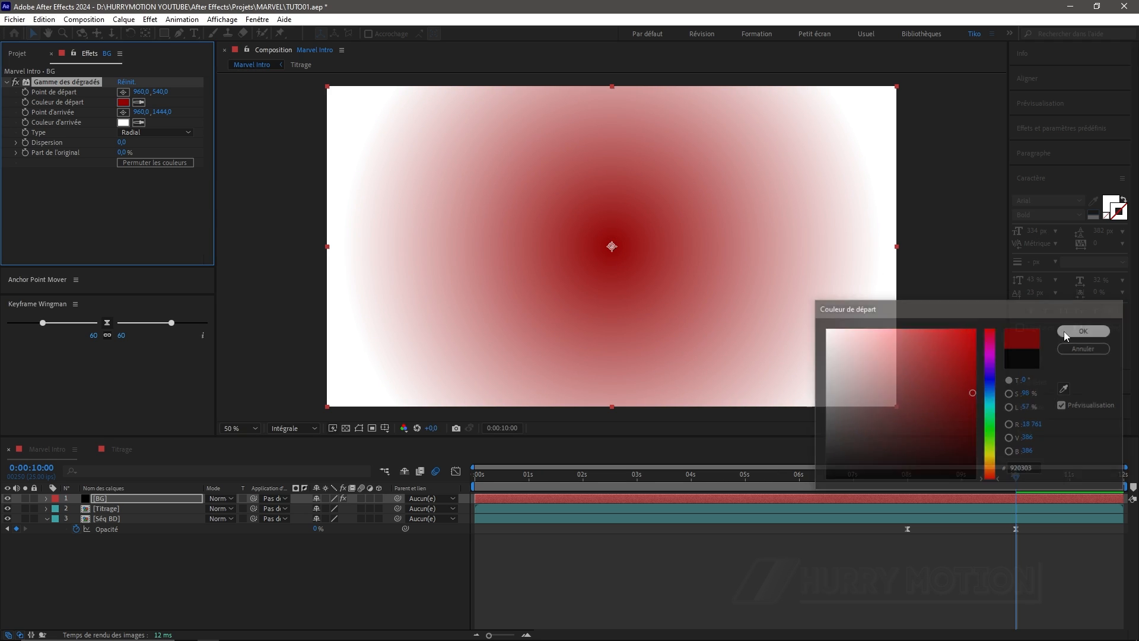
pyautogui.click(123, 123)
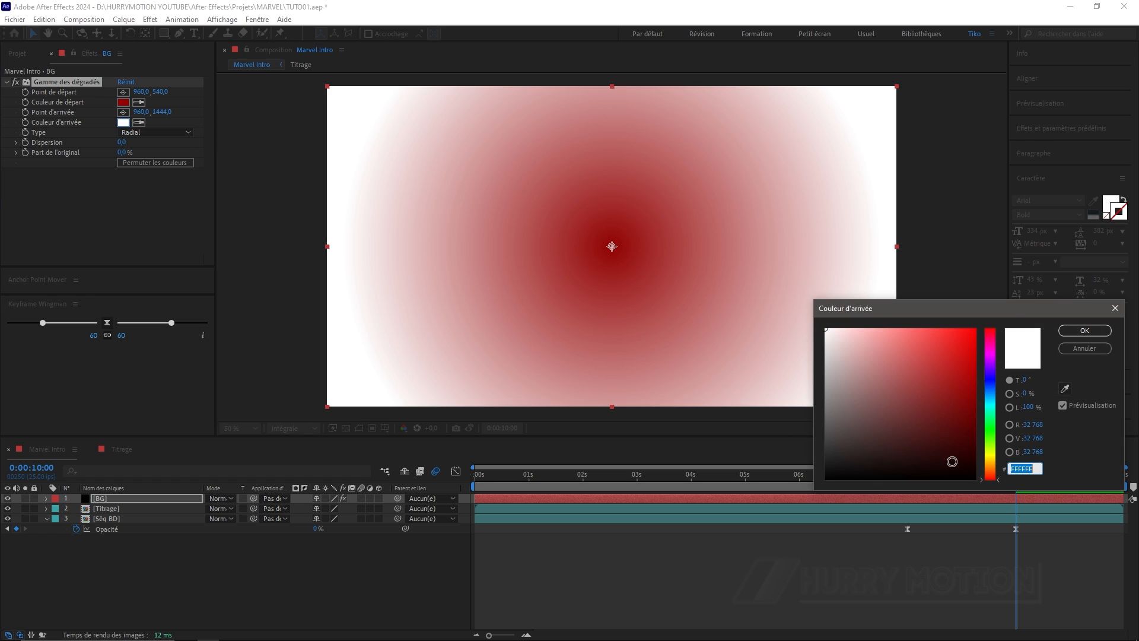
pyautogui.write('2')
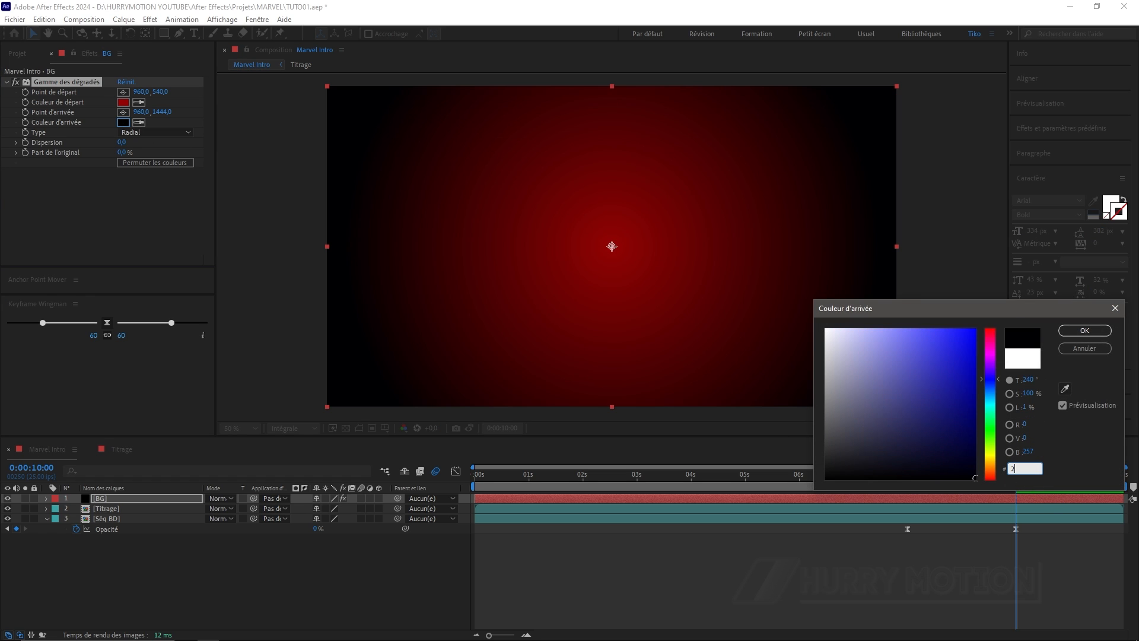
pyautogui.write('F000')
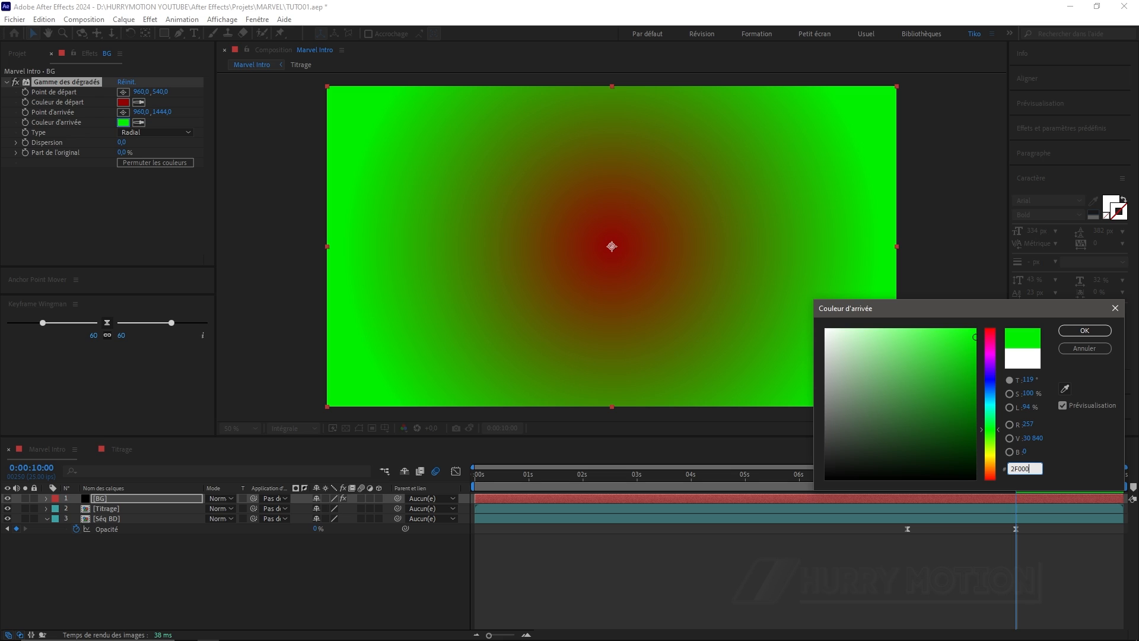
pyautogui.write('0')
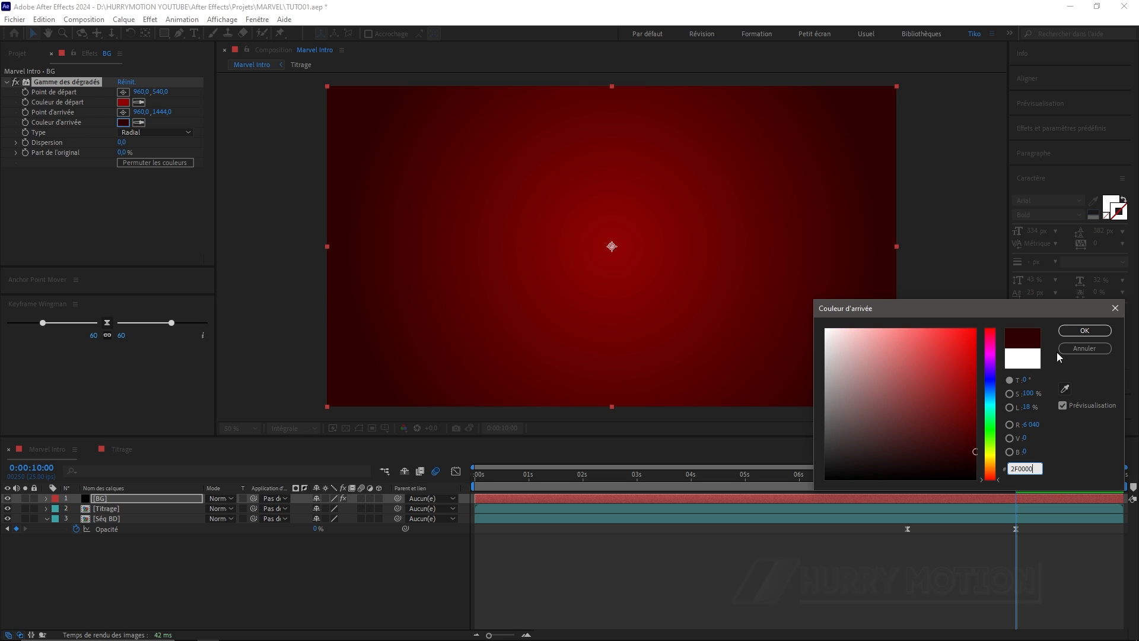
pyautogui.click(1092, 331)
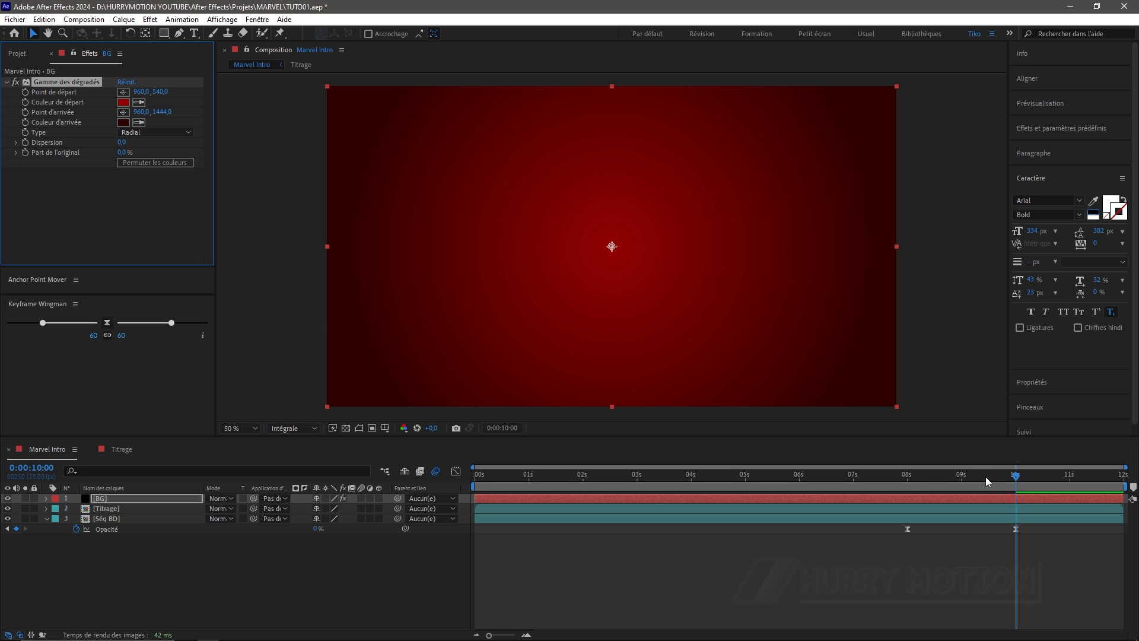
# Move the BG layer beneath Séq BD in the layer stack
pyautogui.click(45, 498)
pyautogui.click(46, 498)
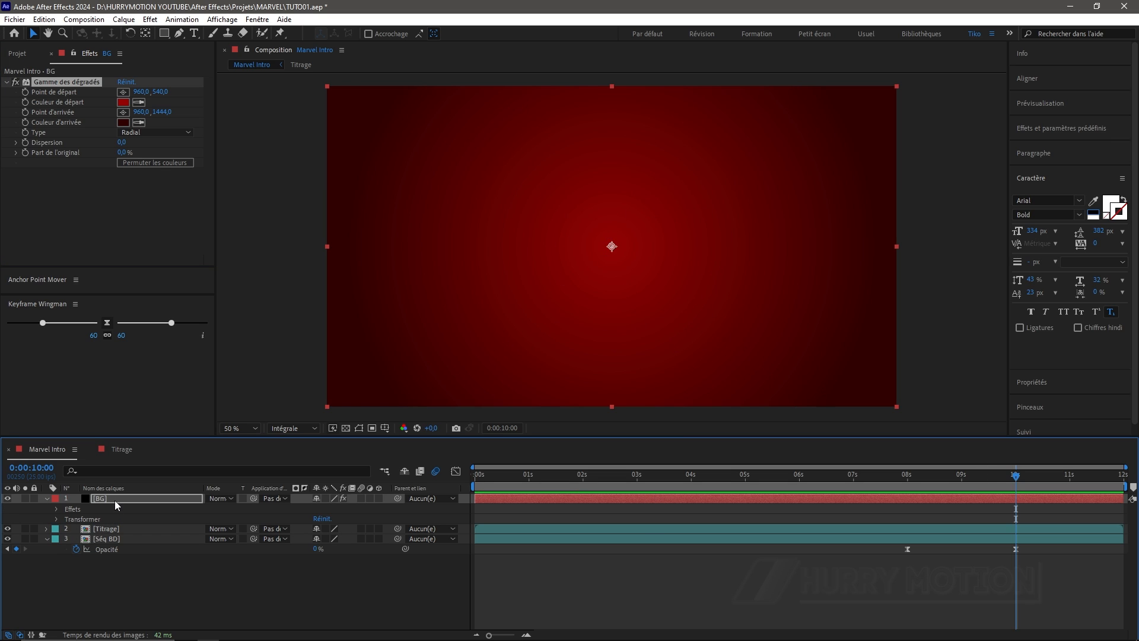
pyautogui.moveTo(115, 500); pyautogui.dragTo(113, 561)
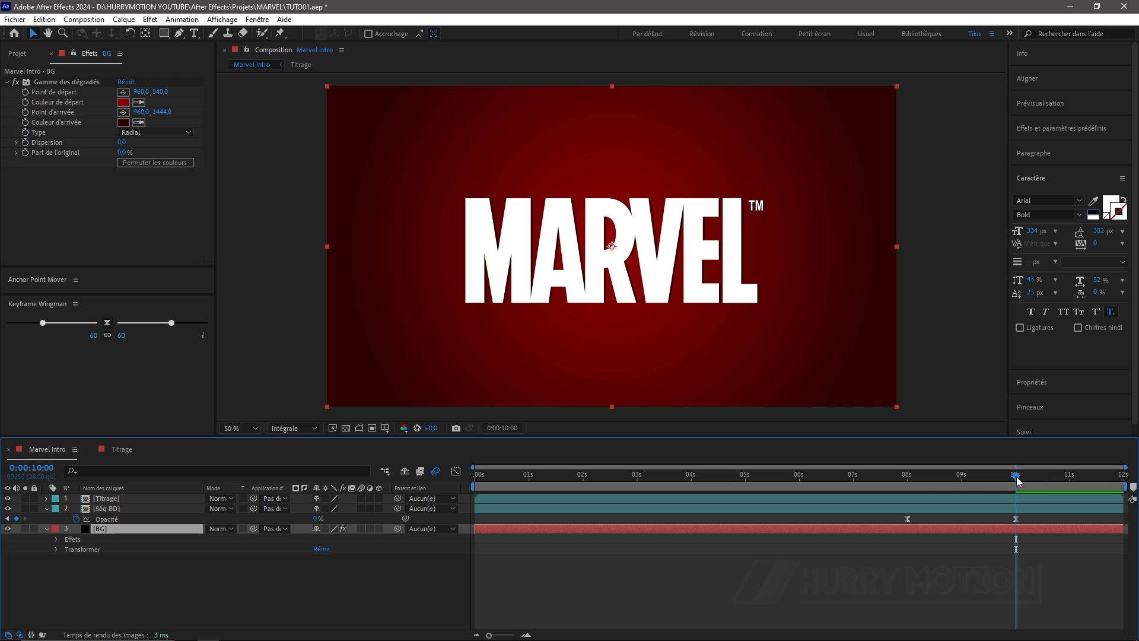
# Keyframe the BG layer's opacity at 0% at 0:00:08:00
pyautogui.moveTo(1016, 478); pyautogui.dragTo(907, 487)
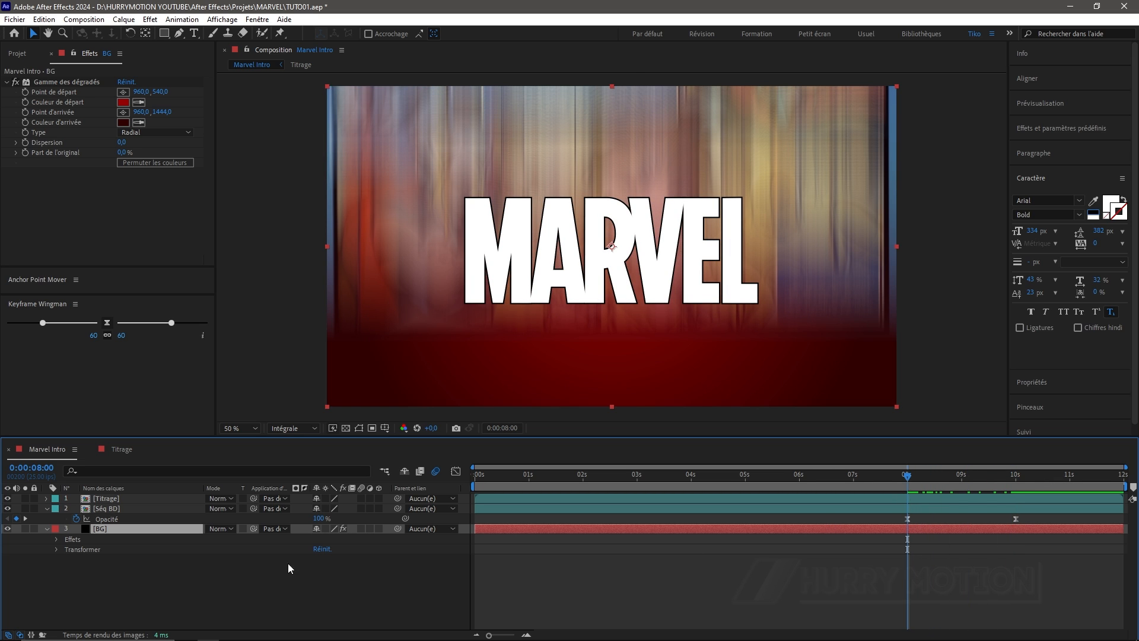
pyautogui.press('t')
pyautogui.moveTo(318, 538); pyautogui.dragTo(73, 533)
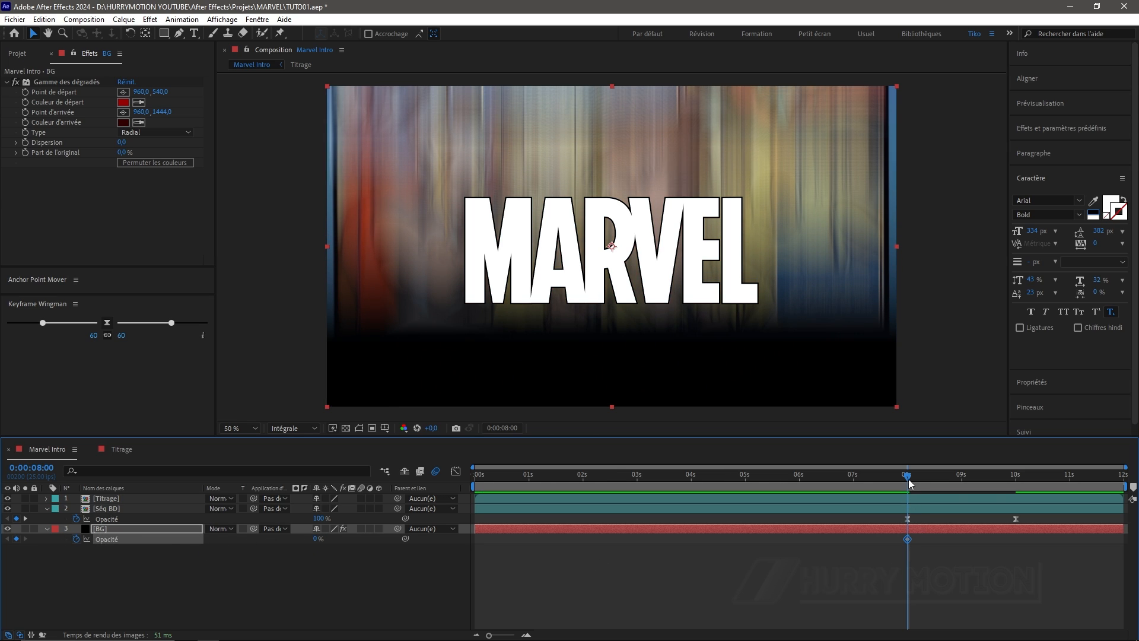
# Raise the BG layer's opacity to 100% at 0:00:10:00 and apply Easy Ease to both opacity keyframes
pyautogui.press('k')
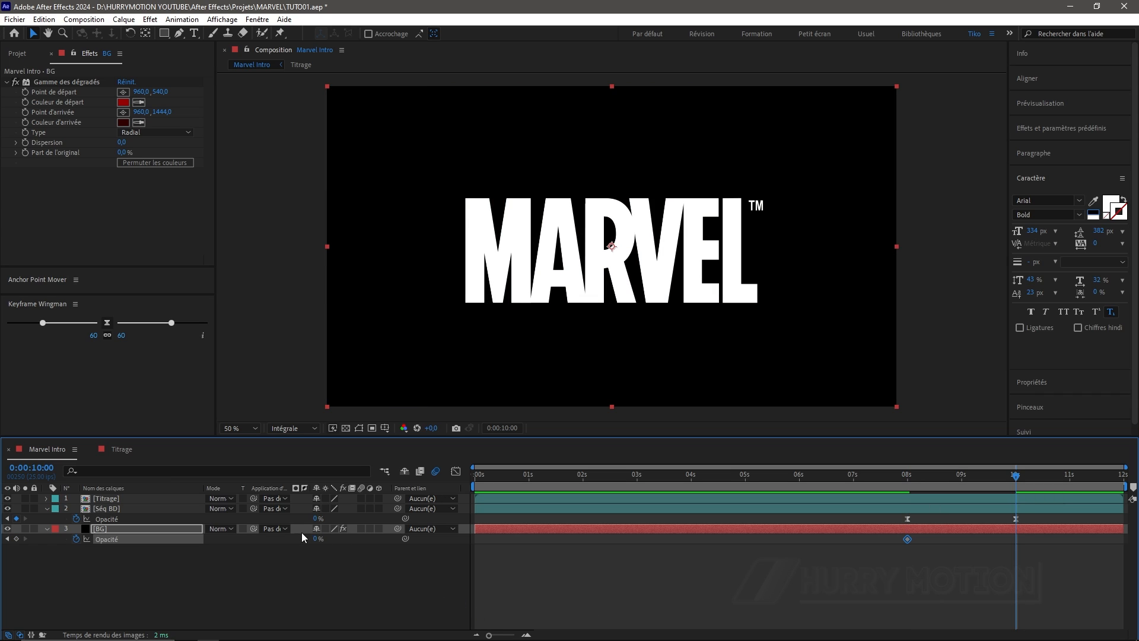
pyautogui.moveTo(314, 540); pyautogui.dragTo(512, 560)
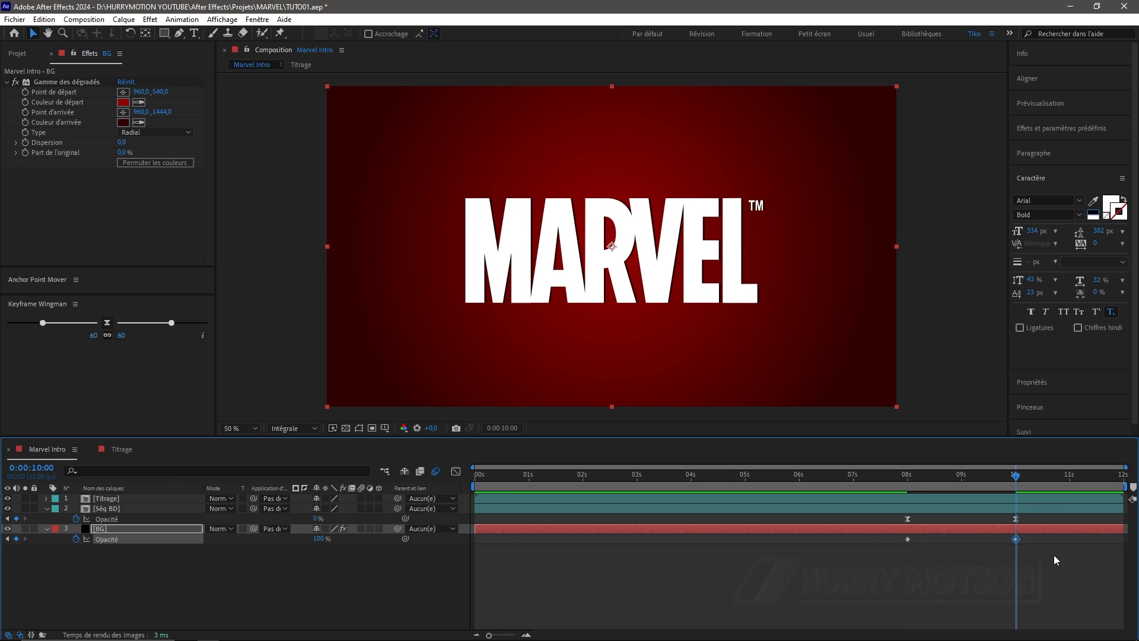
pyautogui.moveTo(1038, 538); pyautogui.dragTo(857, 550)
pyautogui.press('F9')
# Step back and forth between the opacity keyframes at 0:00:08:00 and 0:00:10:00, and collapse the BG layer's properties
pyautogui.press('j')
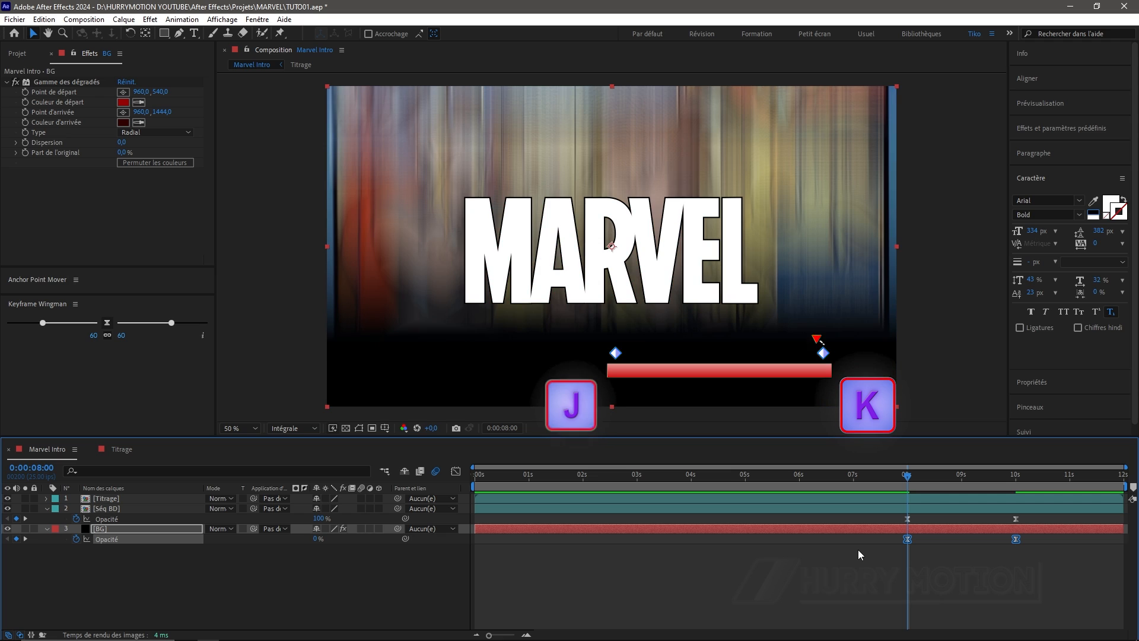
pyautogui.press('k')
pyautogui.press('j')
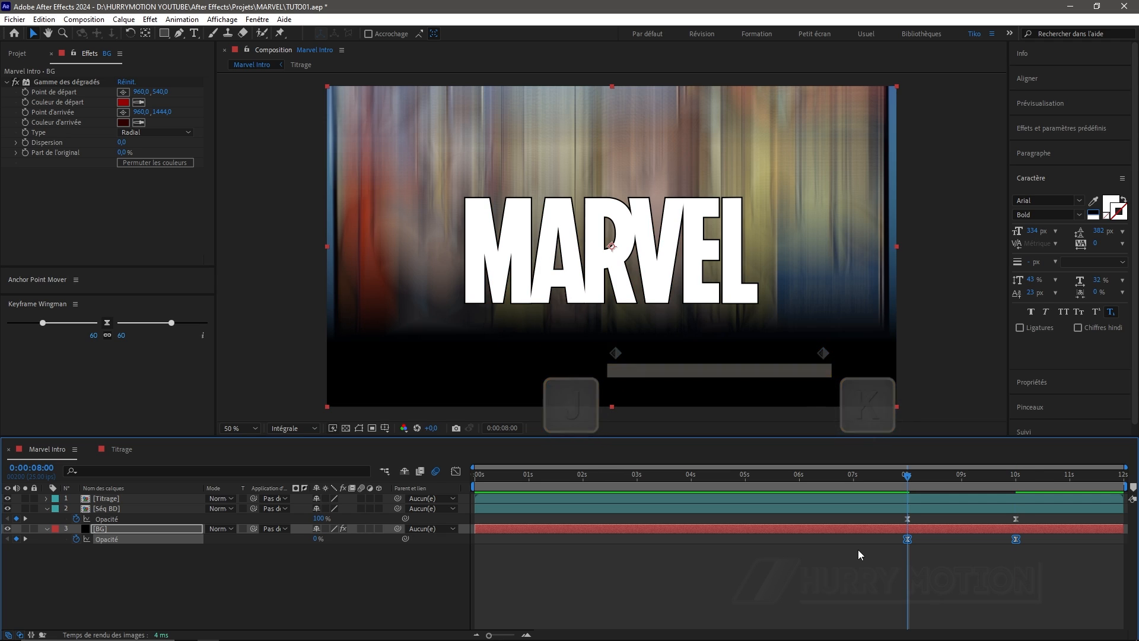
pyautogui.press('k')
pyautogui.press('j')
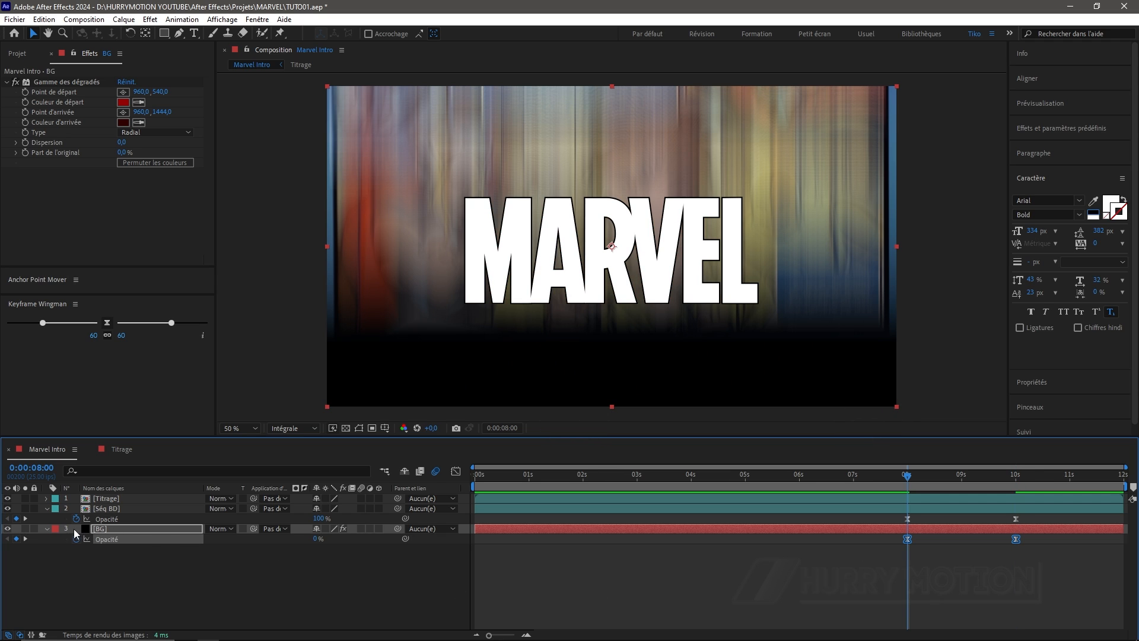
pyautogui.click(46, 529)
pyautogui.click(110, 529)
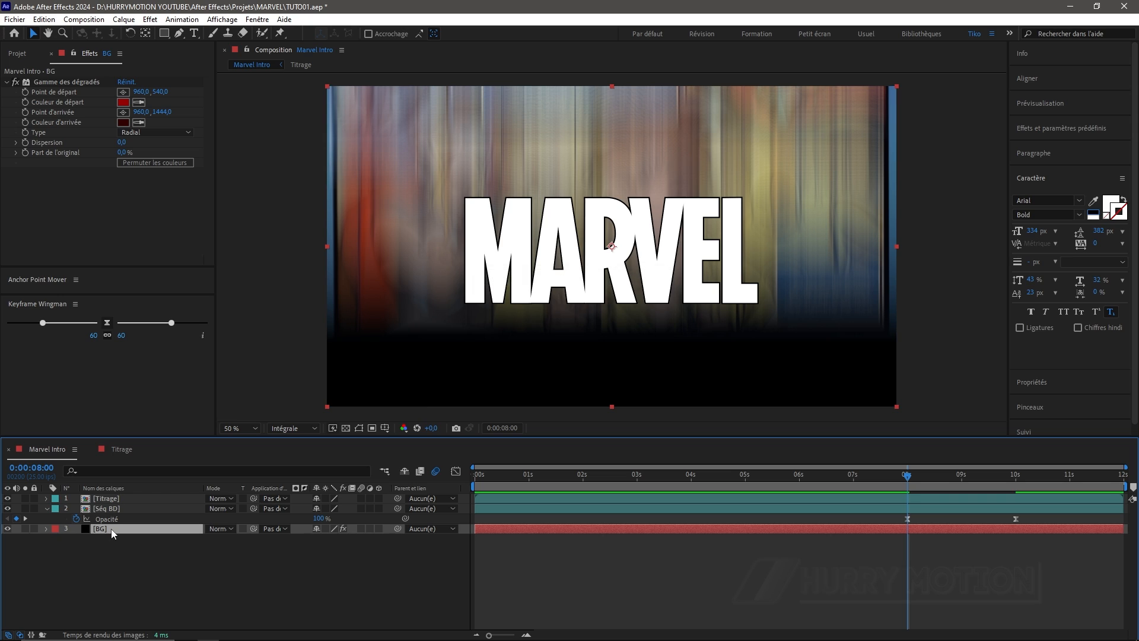
# Duplicate the BG layer, place the copy between Titrage and Séq BD, and rename it Teinte
pyautogui.hotkey('ctrl', 'd')
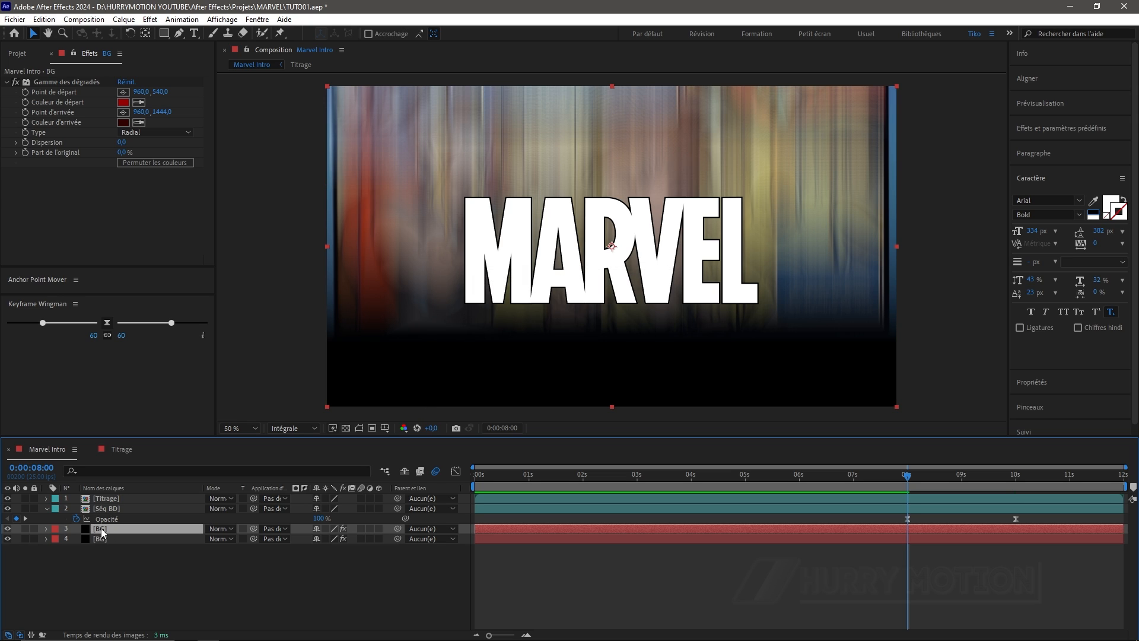
pyautogui.moveTo(108, 528); pyautogui.dragTo(113, 504)
pyautogui.click(46, 518)
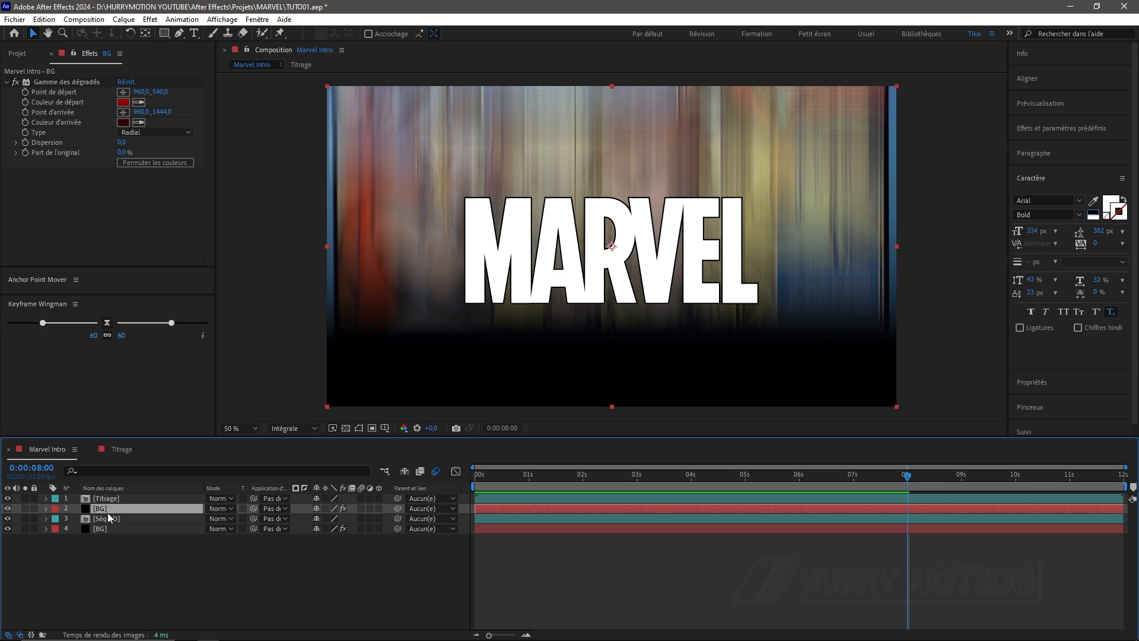
pyautogui.press('Return')
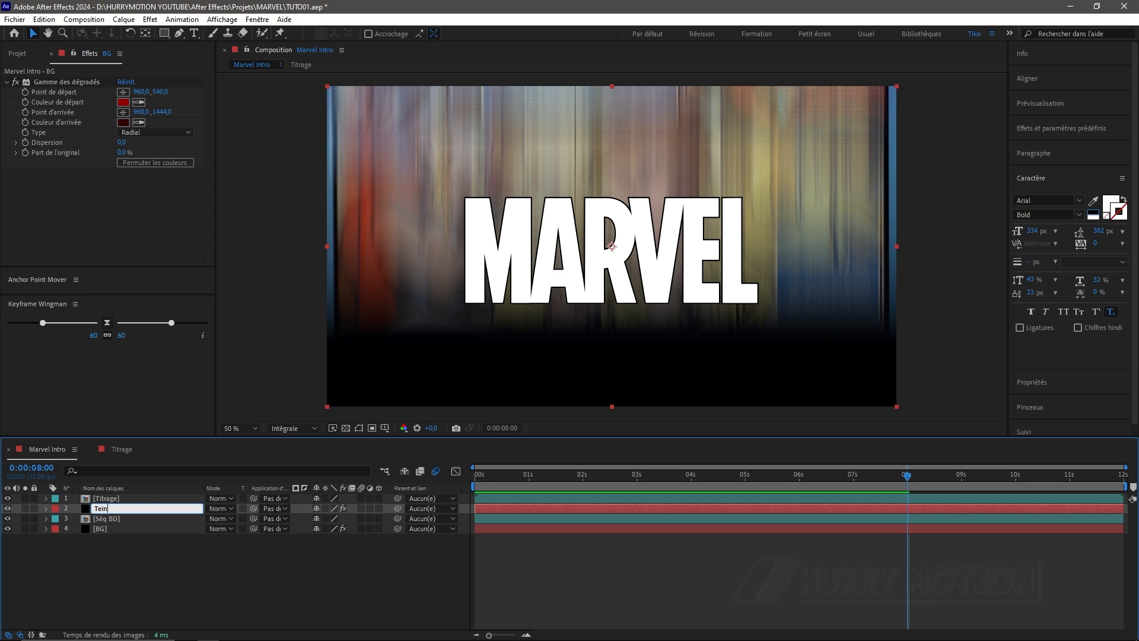
pyautogui.click(125, 574)
# Set the Teinte layer's blending mode to Produit
pyautogui.click(135, 507)
pyautogui.click(220, 508)
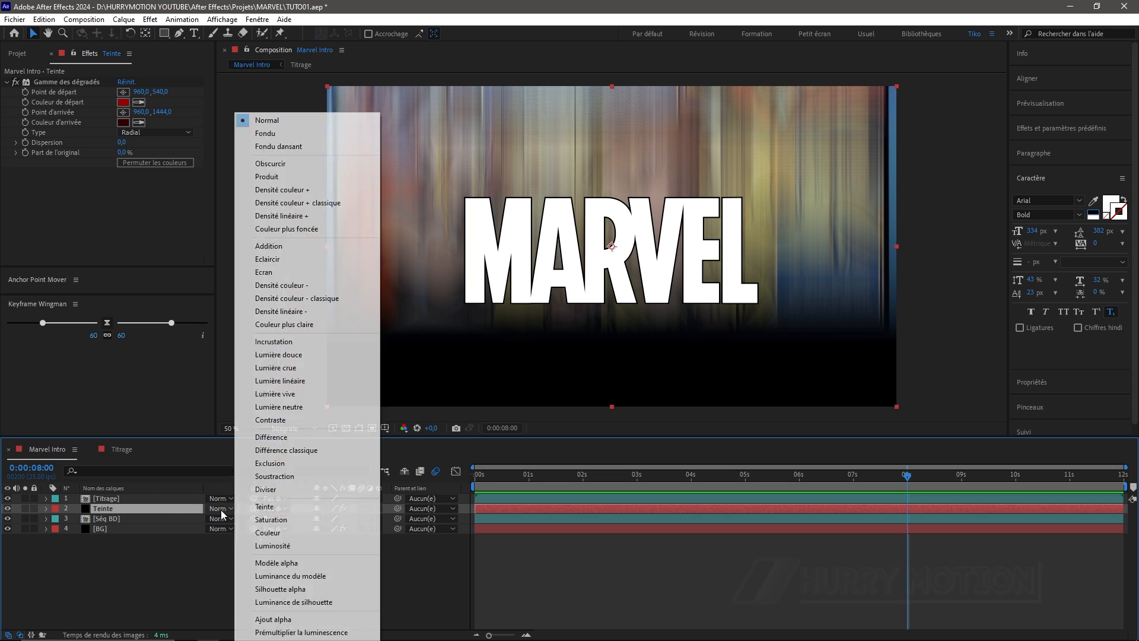
pyautogui.click(307, 178)
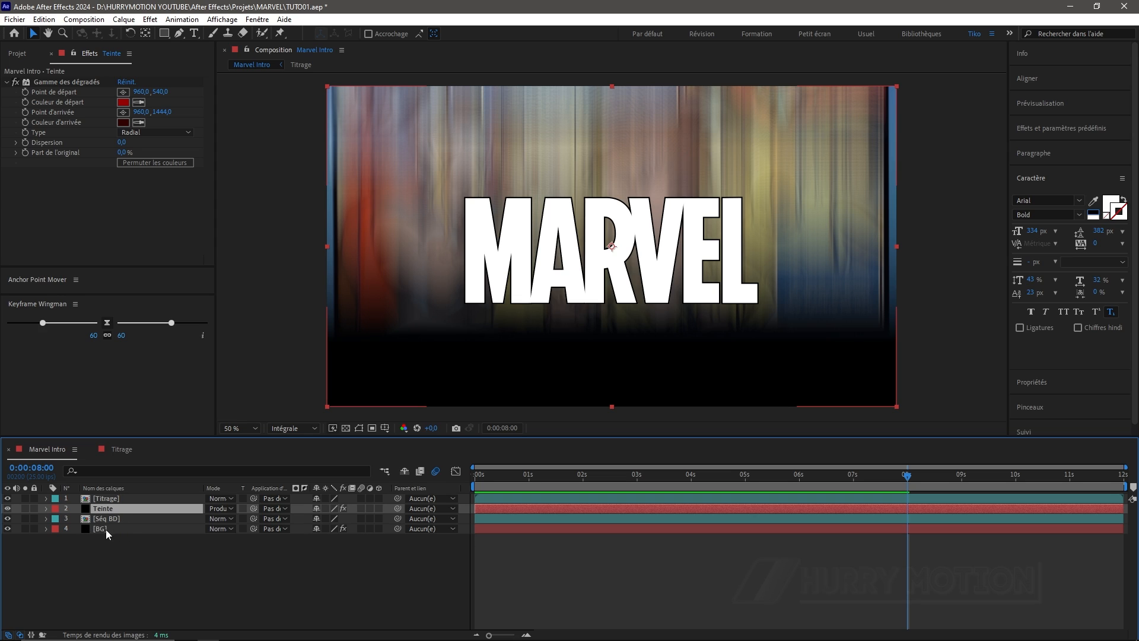
# Remove the opacity animation from the Teinte layer at 0:00:10:00 so it keeps a constant 100%, and collapse its properties
pyautogui.press('t')
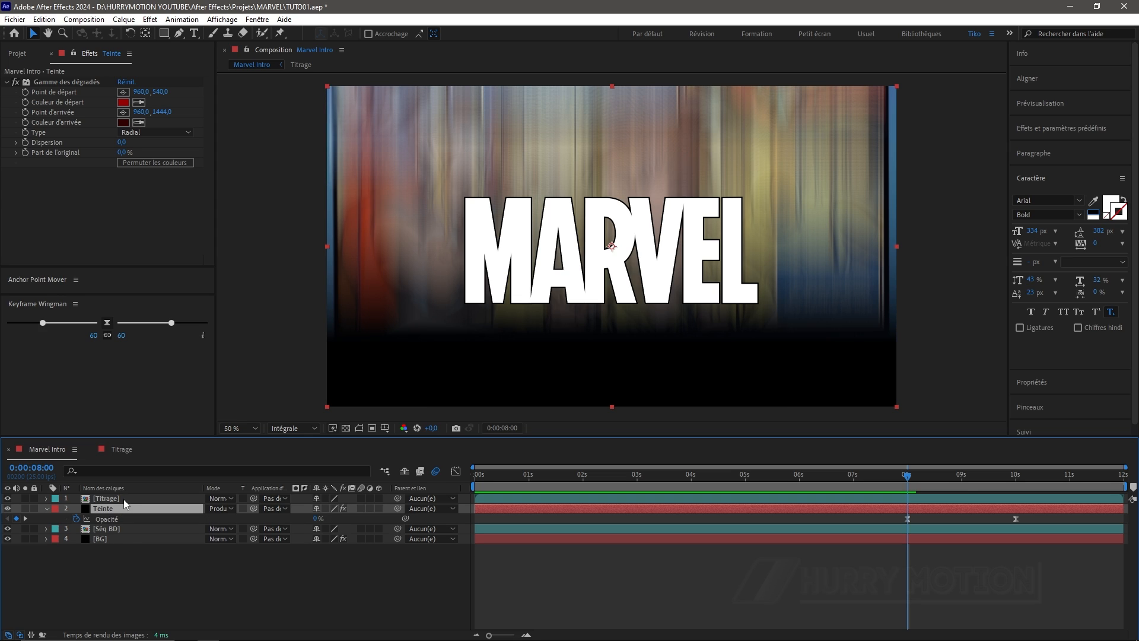
pyautogui.moveTo(908, 475); pyautogui.dragTo(1016, 495)
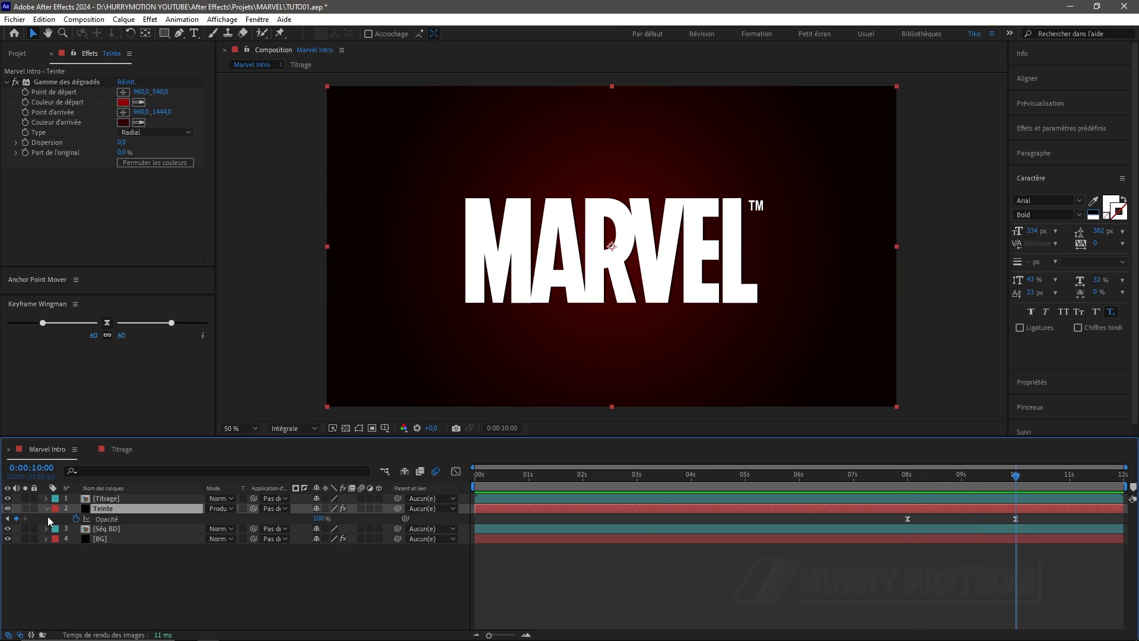
pyautogui.click(77, 520)
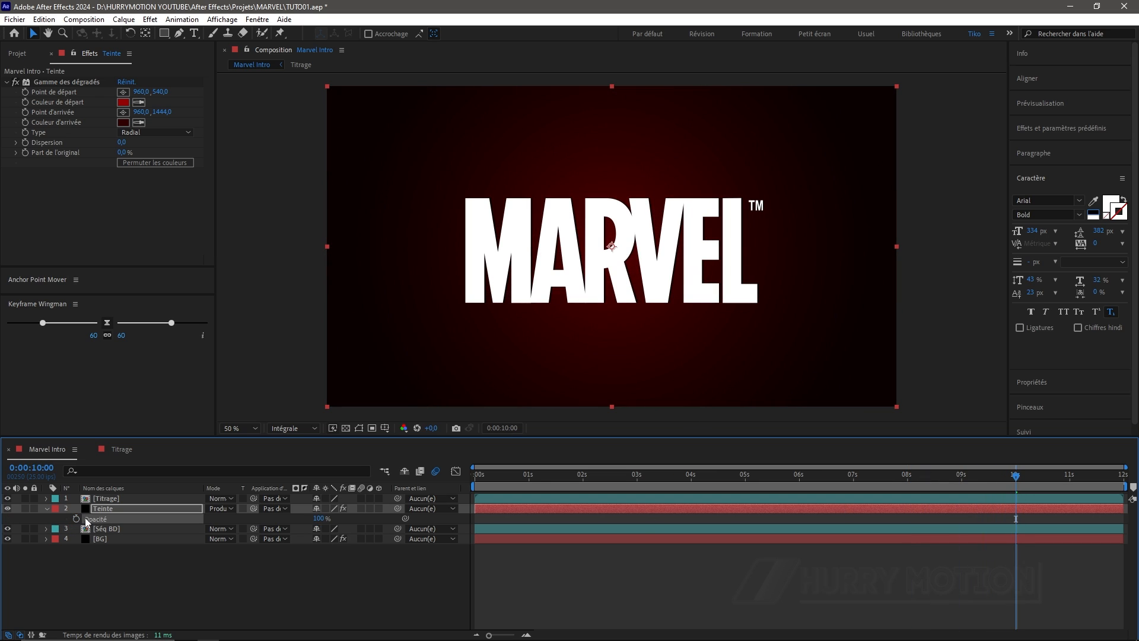
pyautogui.click(46, 508)
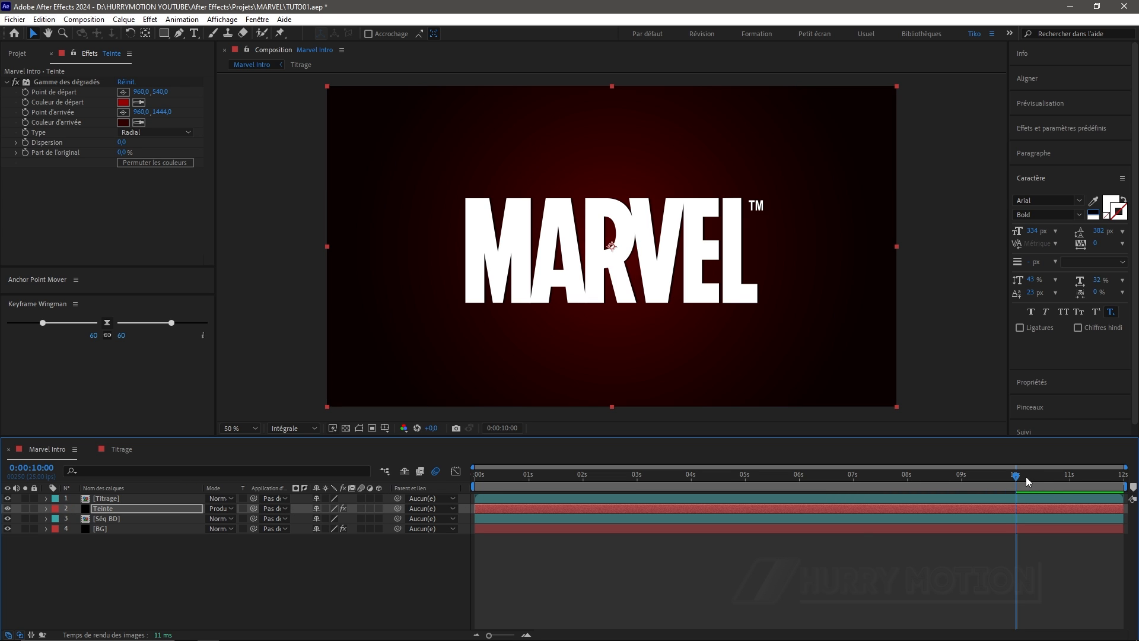
# Hide the Titrage layer and go to 0:00:02:19 to examine the tint over the comic pages
pyautogui.moveTo(1017, 482); pyautogui.dragTo(641, 509)
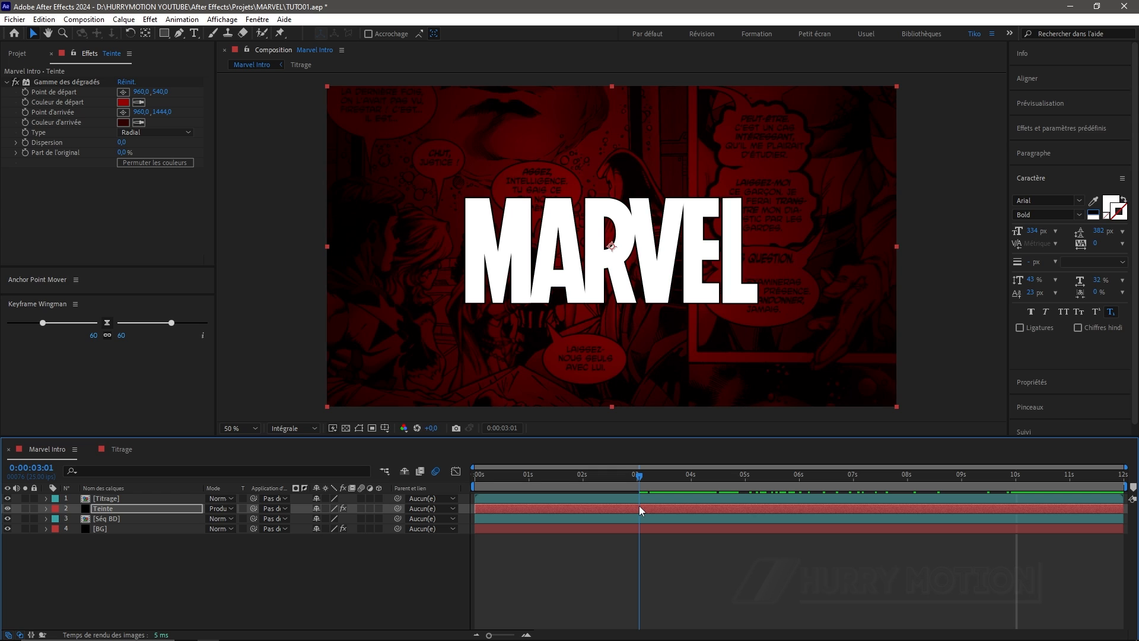
pyautogui.click(7, 499)
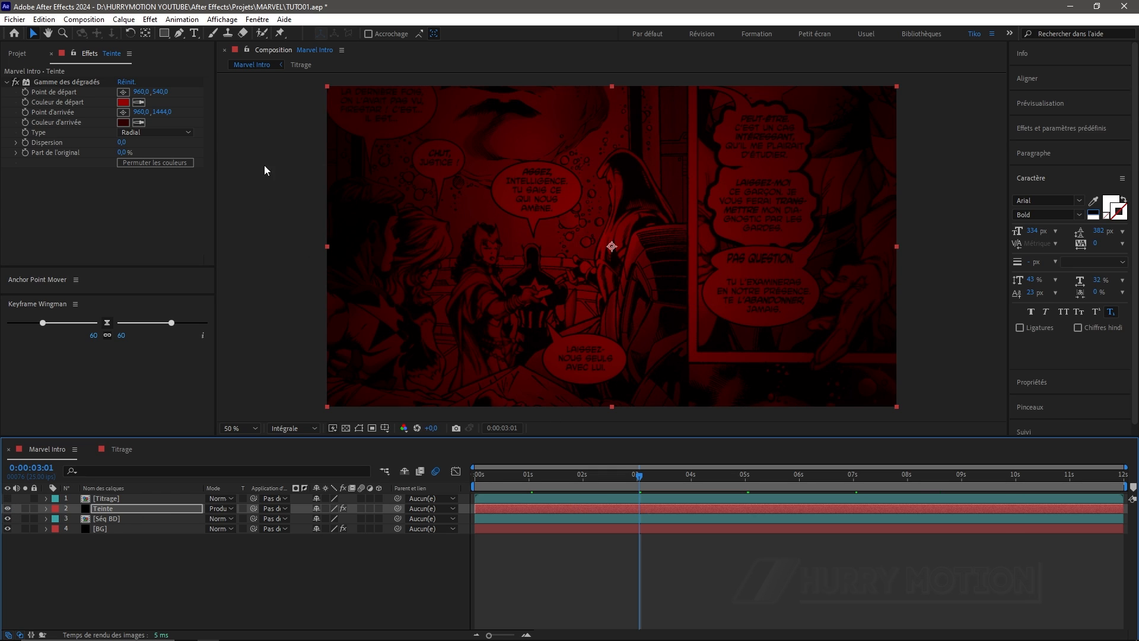
pyautogui.moveTo(644, 484)
pyautogui.mouseDown()
pyautogui.moveTo(613, 484)
pyautogui.moveTo(624, 487)
pyautogui.mouseUp()
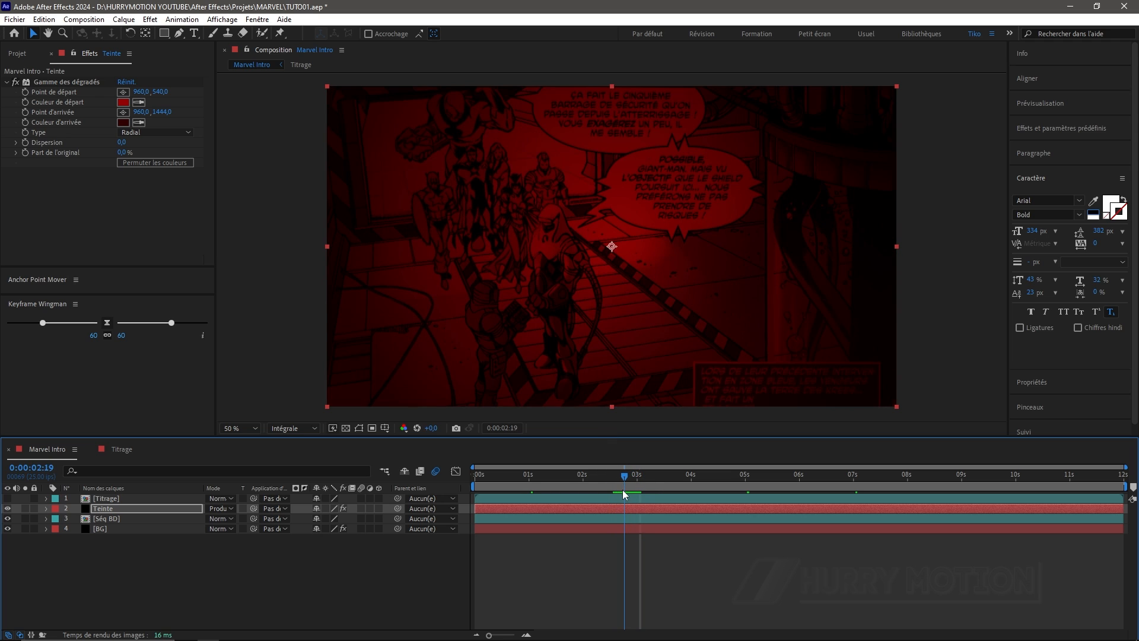
# Set the start colour of the Teinte layer's gradient to D13636
pyautogui.click(125, 104)
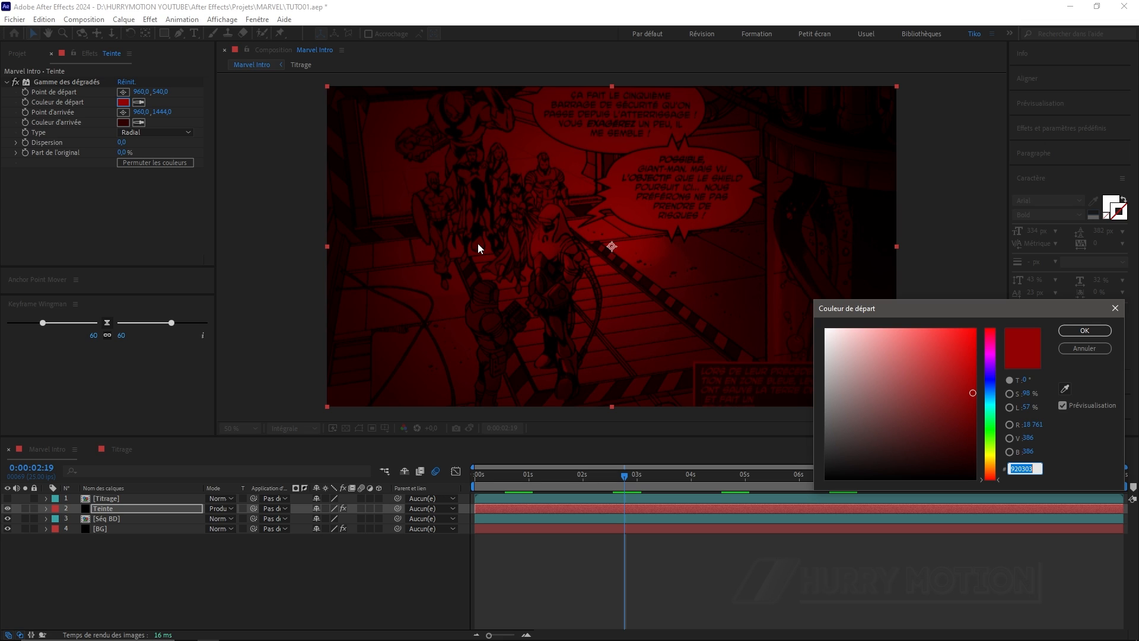
pyautogui.write('D')
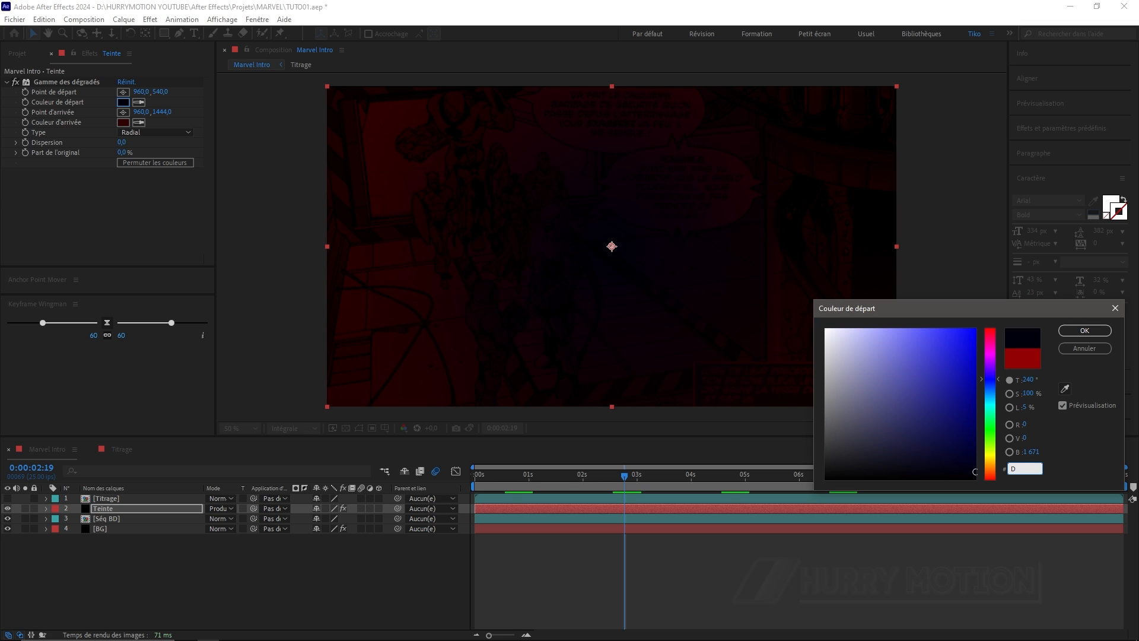
pyautogui.write('136')
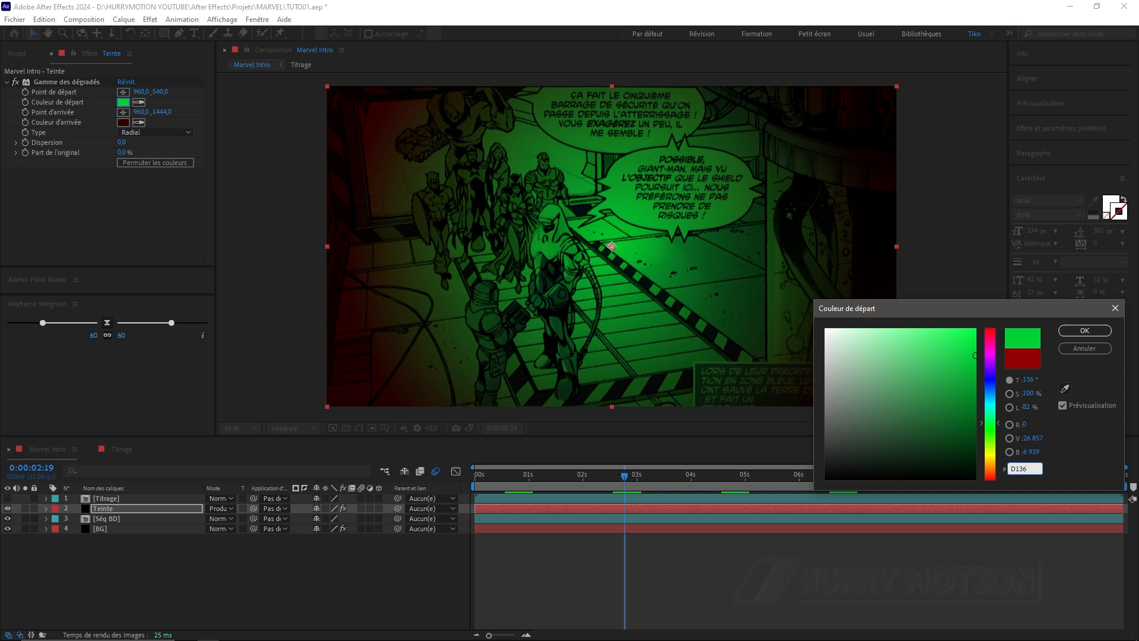
pyautogui.write('36')
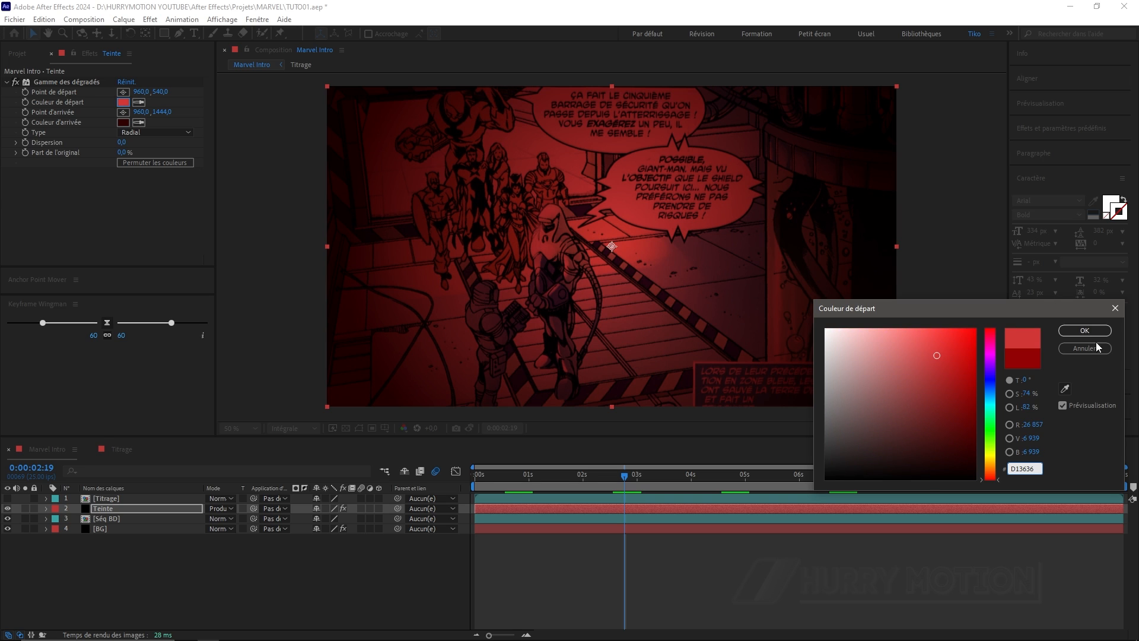
pyautogui.click(1085, 331)
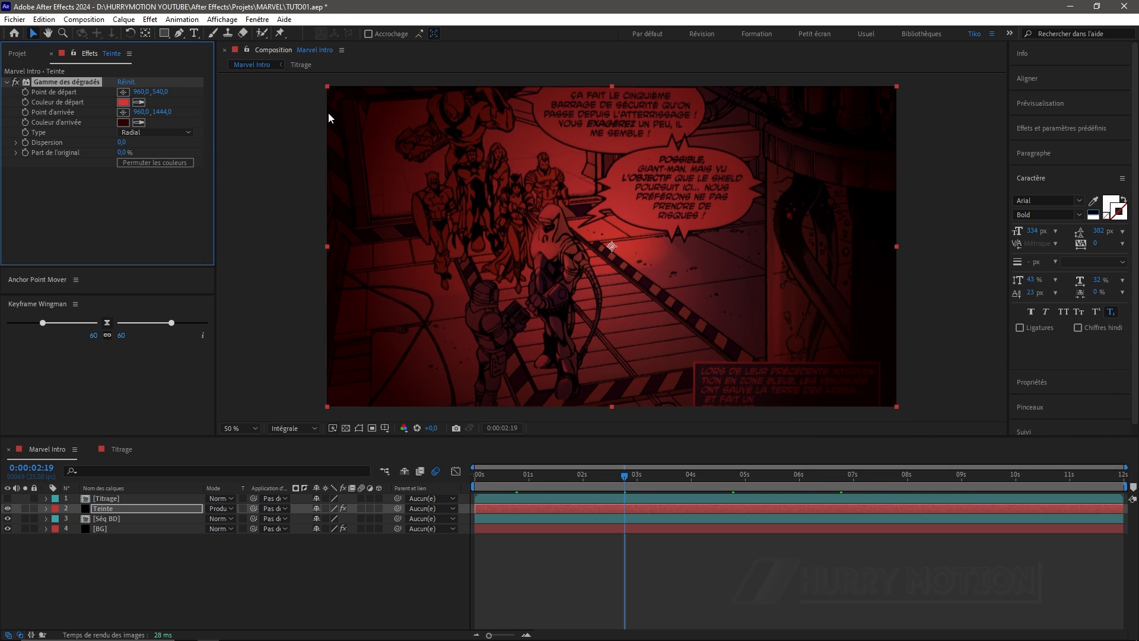
# Set the end colour of the Teinte layer's gradient to BC1E09
pyautogui.click(126, 124)
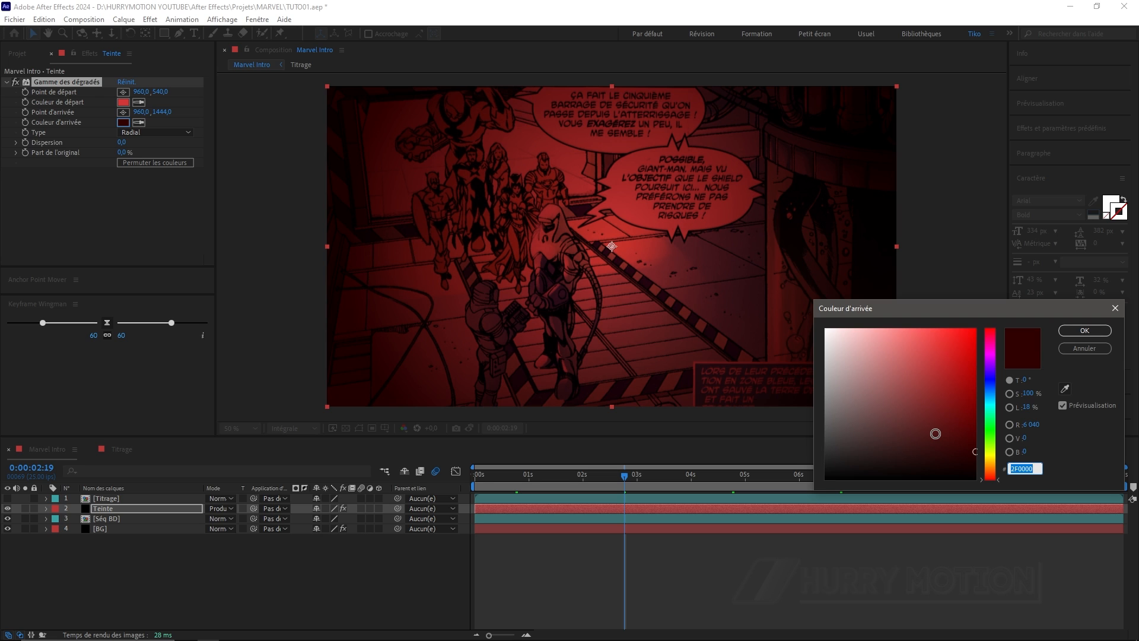
pyautogui.write('BC1')
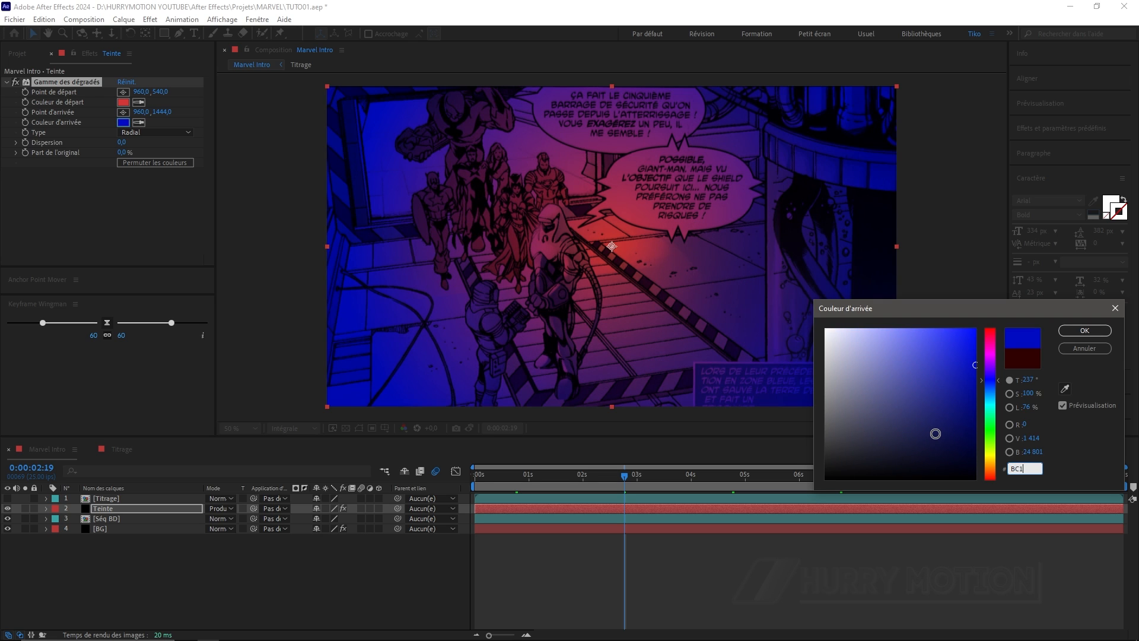
pyautogui.write('E09')
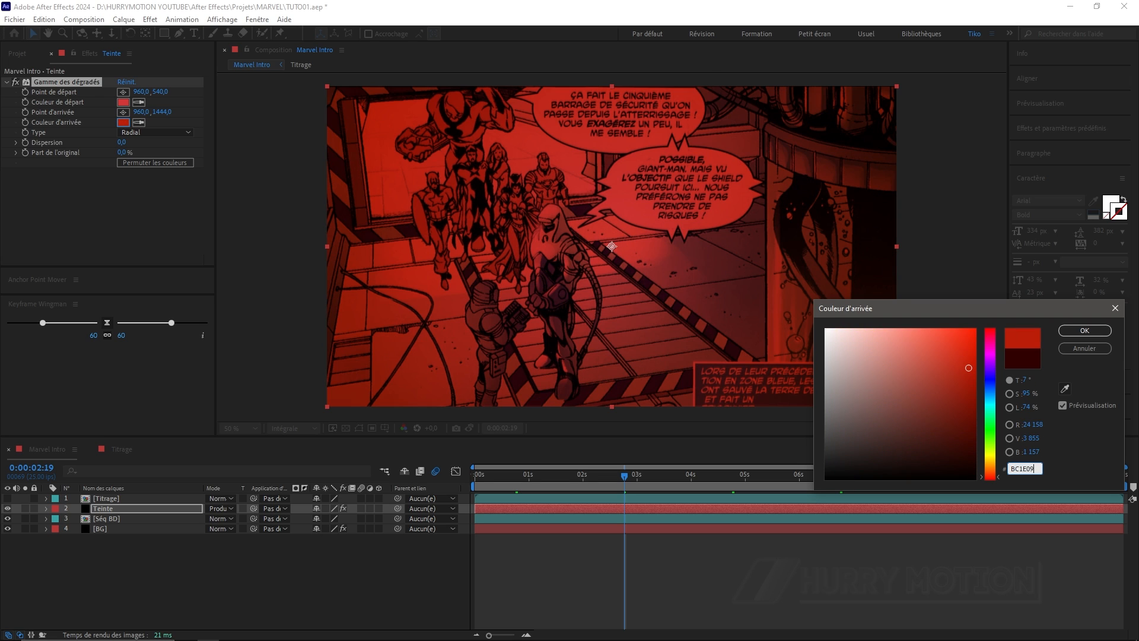
pyautogui.click(1093, 333)
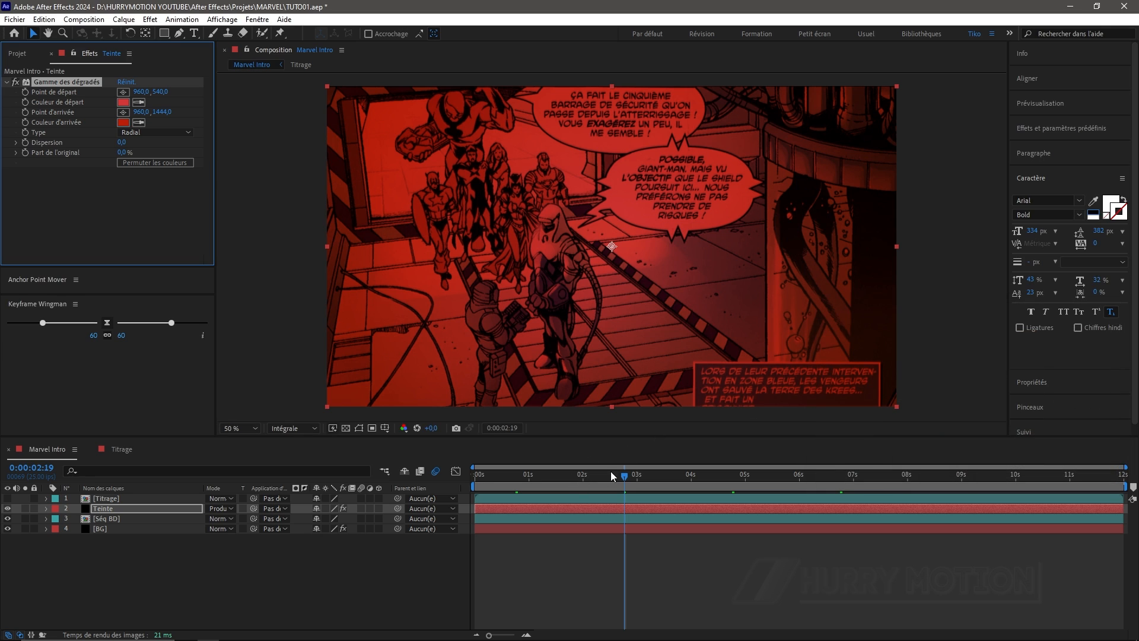
# Play the tinted comic sequence from the beginning, then return to 0:00:01:16
pyautogui.moveTo(627, 481); pyautogui.dragTo(646, 482)
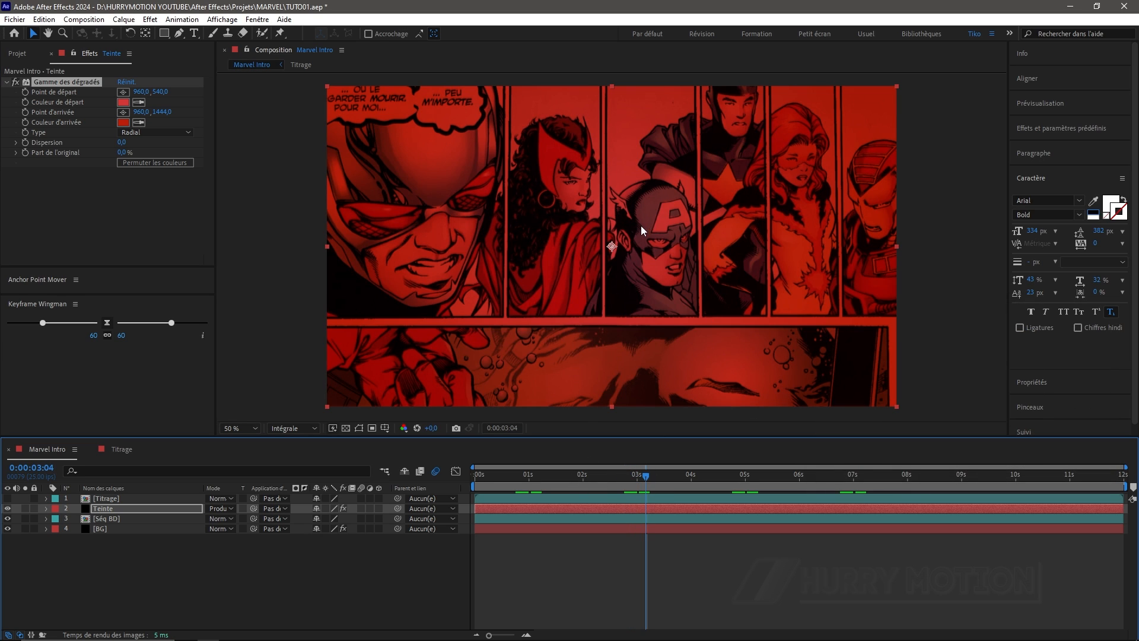
pyautogui.moveTo(646, 479); pyautogui.dragTo(461, 475)
pyautogui.press('space')
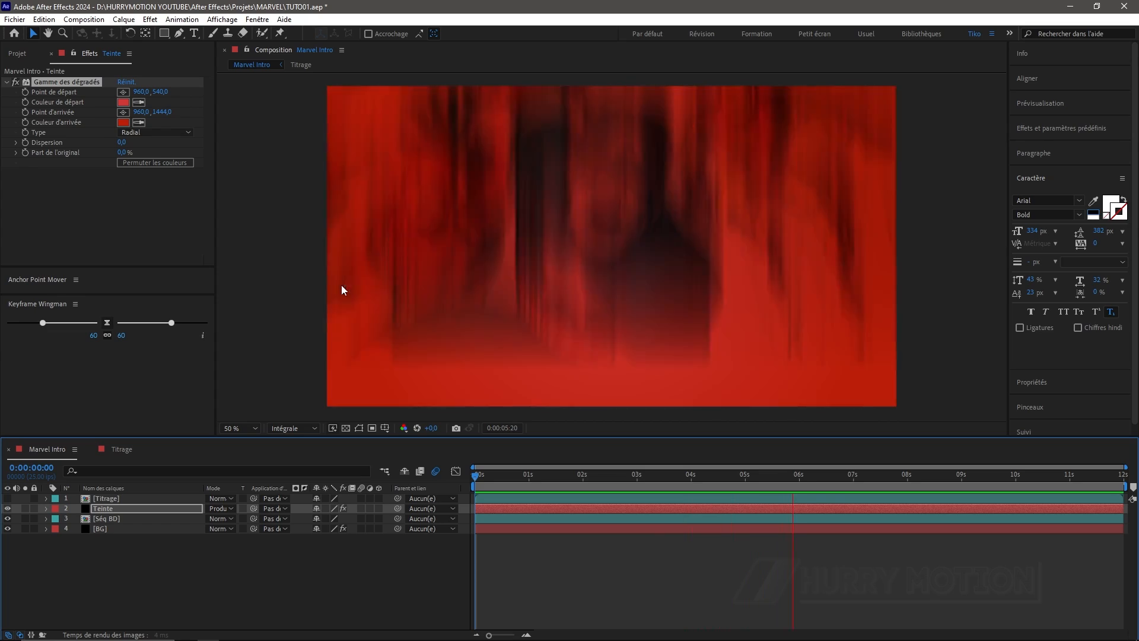
pyautogui.press('space')
pyautogui.moveTo(799, 475); pyautogui.dragTo(564, 475)
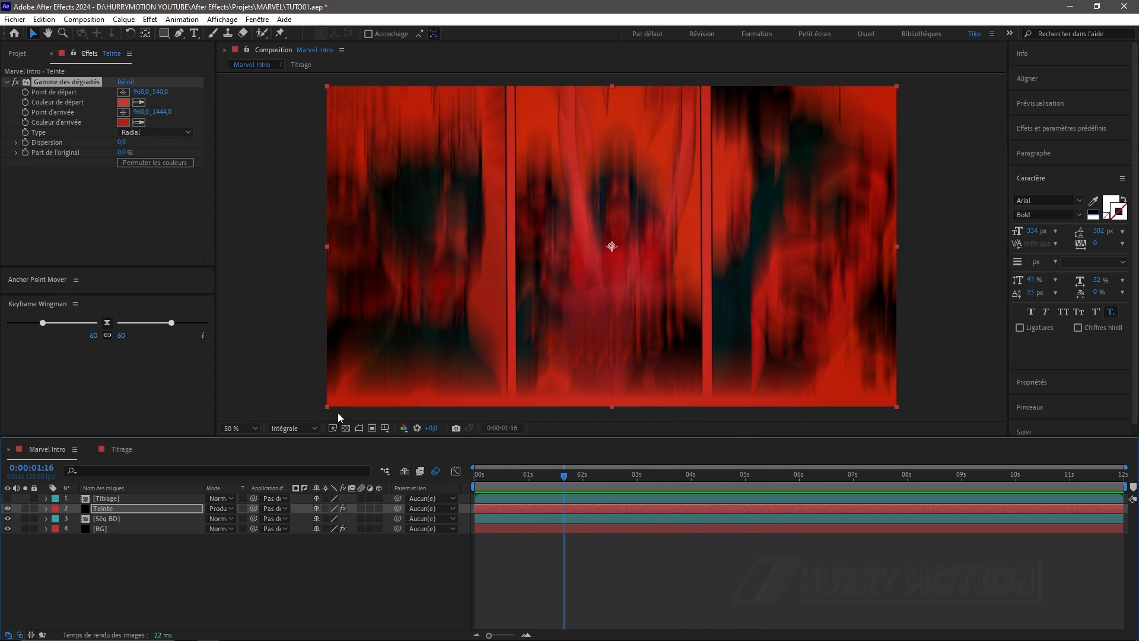
# Give the Teinte, Séq BD and BG layers the Orange label colour and deselect them
pyautogui.click(101, 511)
pyautogui.keyDown('shift'); pyautogui.click(102, 528); pyautogui.keyUp('shift')
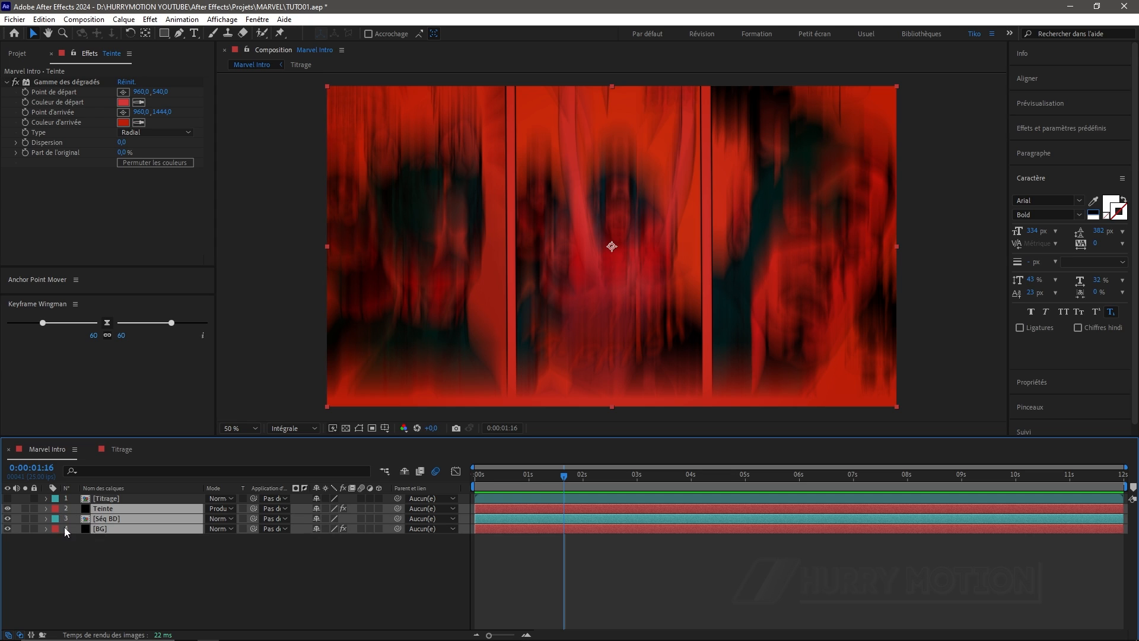
pyautogui.click(51, 513)
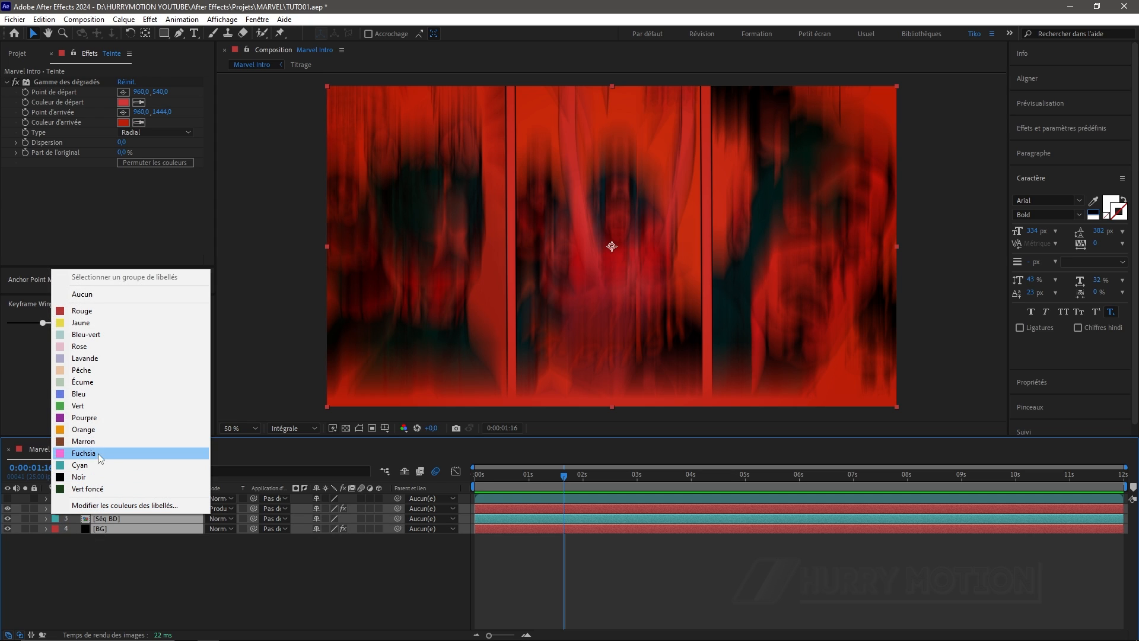
pyautogui.click(83, 428)
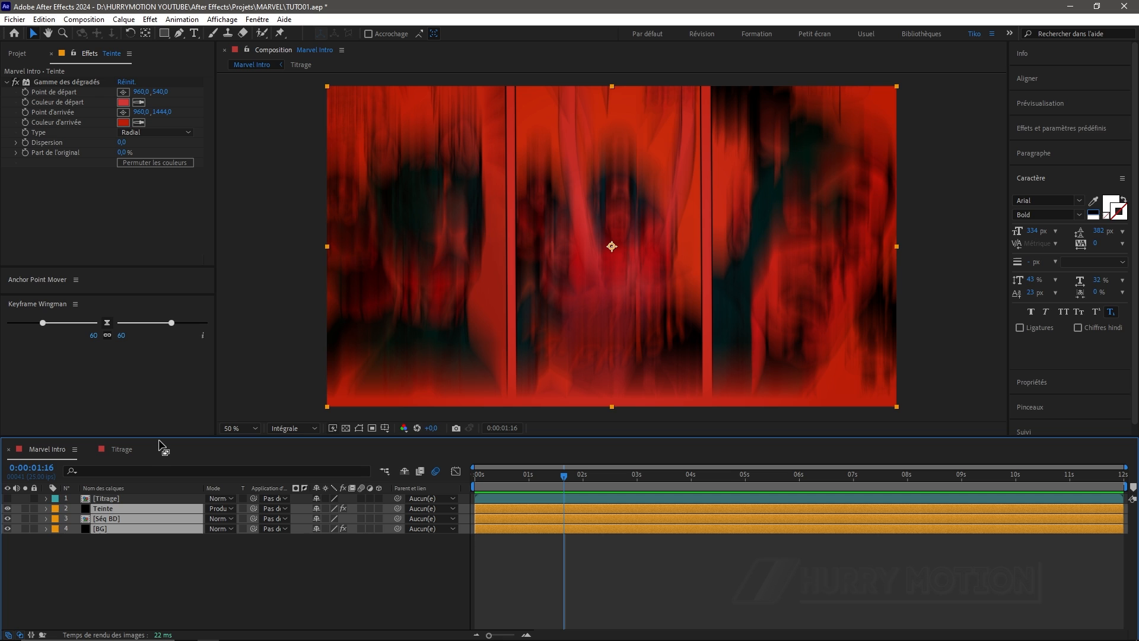
pyautogui.click(175, 578)
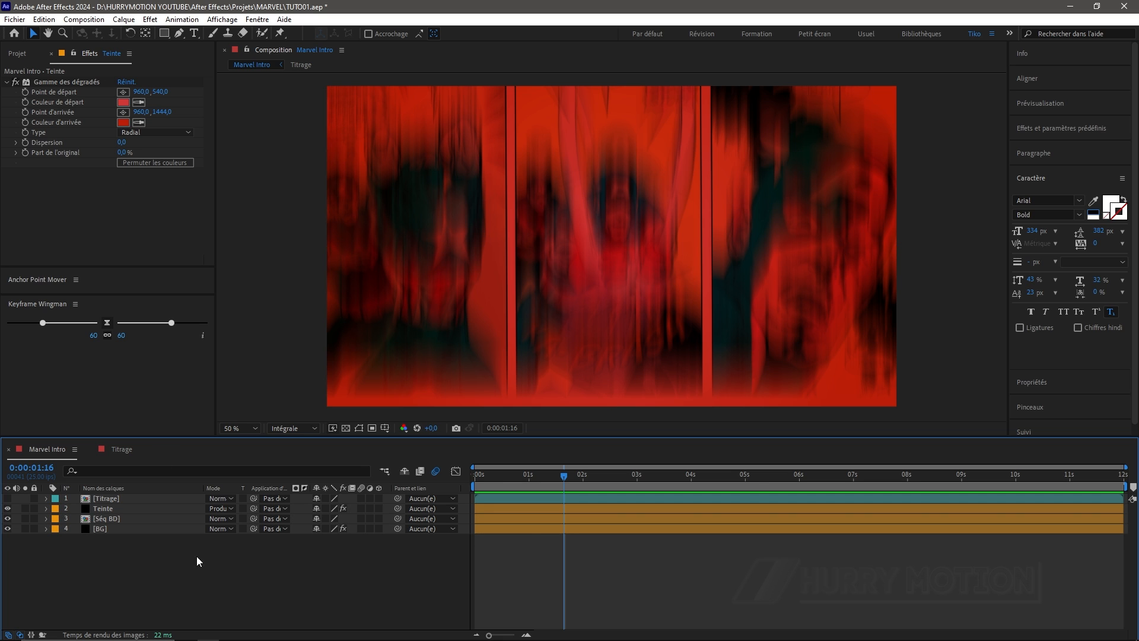
# Go to 0:00:02:02 and make the Titrage layer visible again over the tinted pages
pyautogui.moveTo(564, 476); pyautogui.dragTo(587, 476)
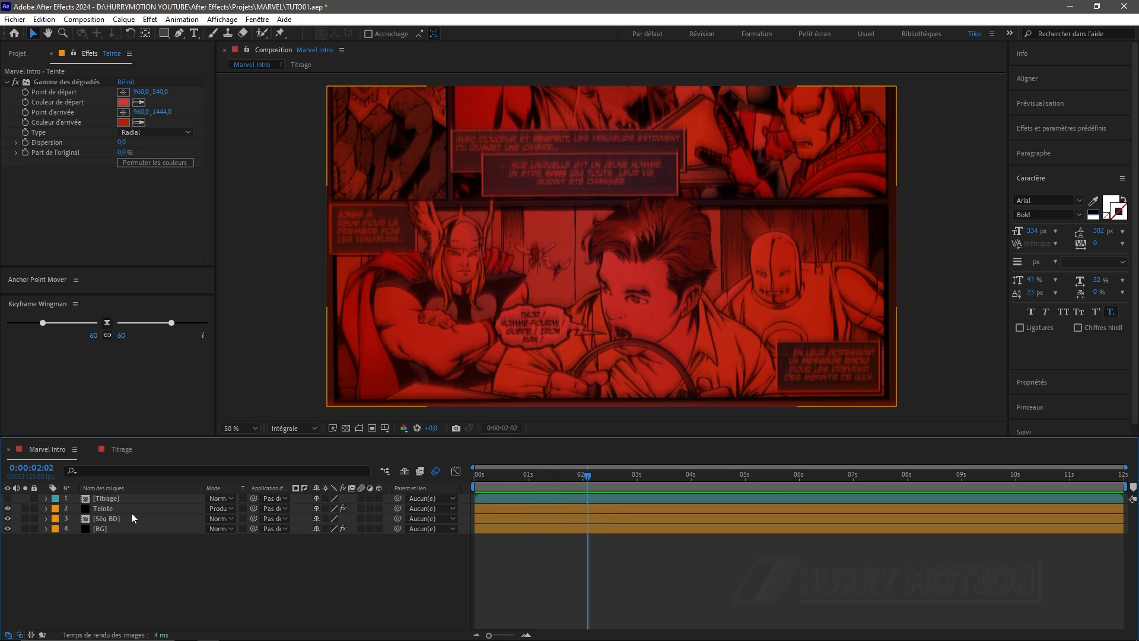
pyautogui.click(8, 498)
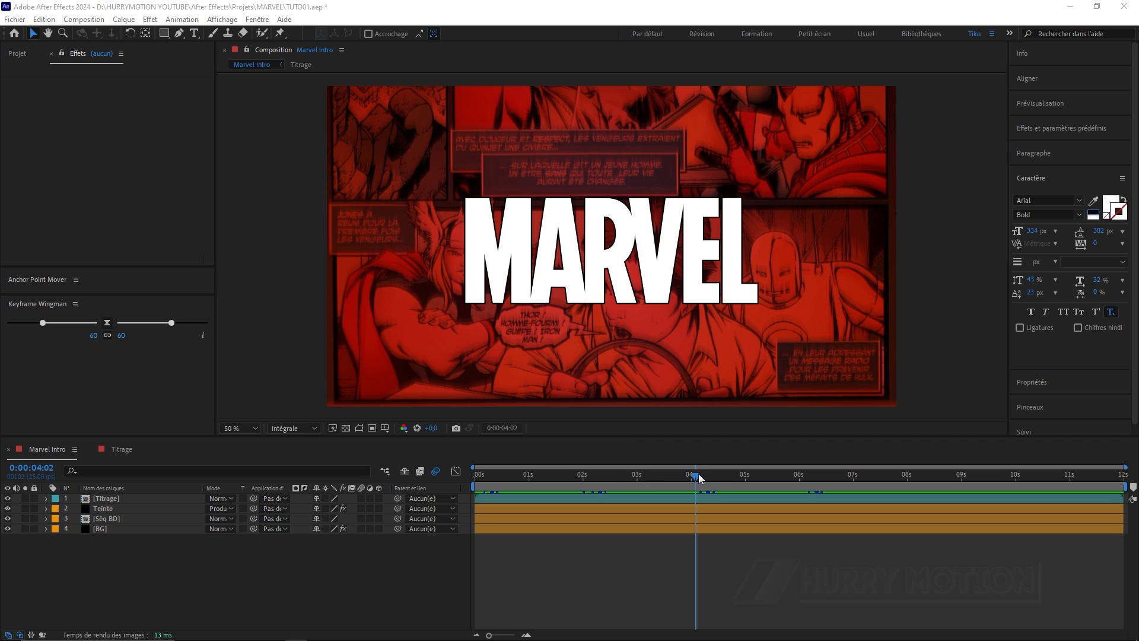
# Set the Titrage layer's scale to 80% at 0:00:11:00
pyautogui.moveTo(697, 479); pyautogui.dragTo(1069, 509)
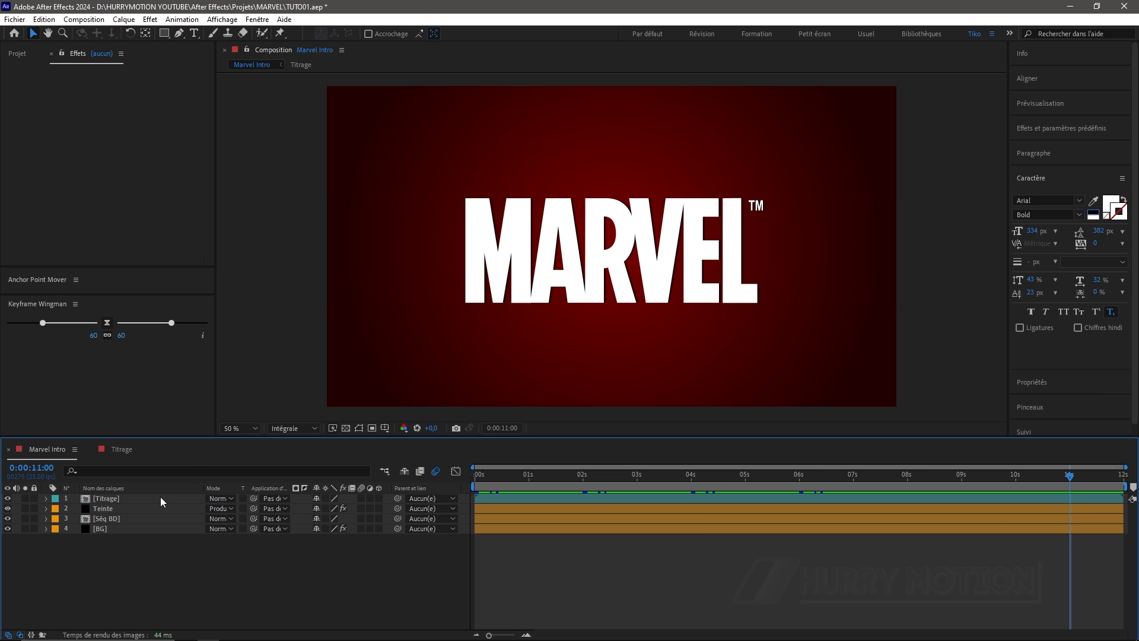
pyautogui.click(112, 508)
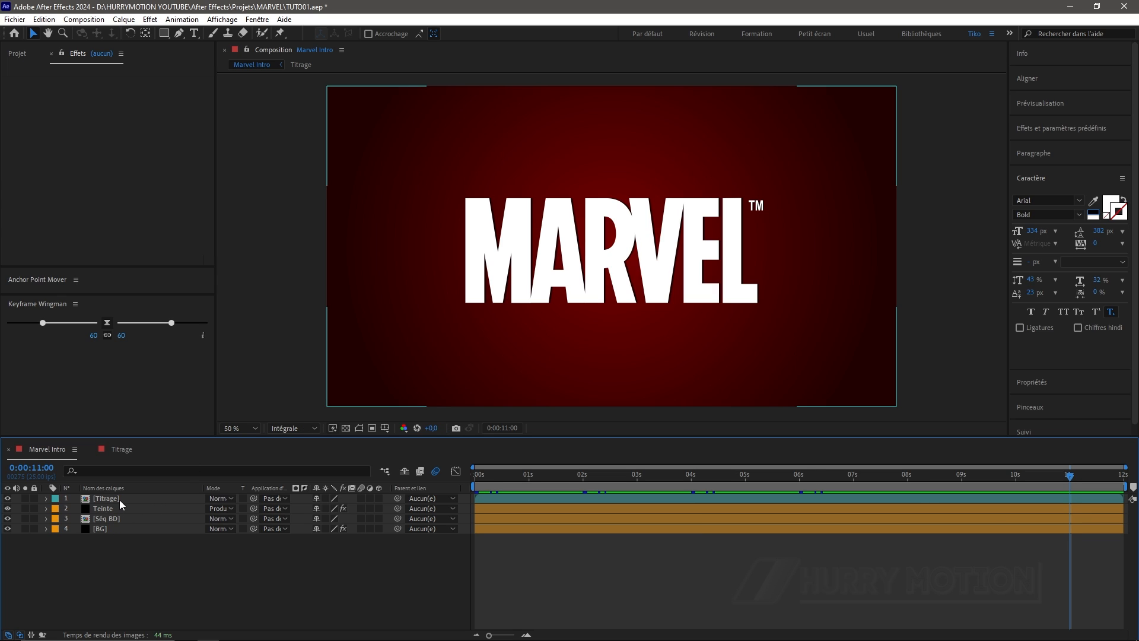
pyautogui.click(116, 500)
pyautogui.press('s')
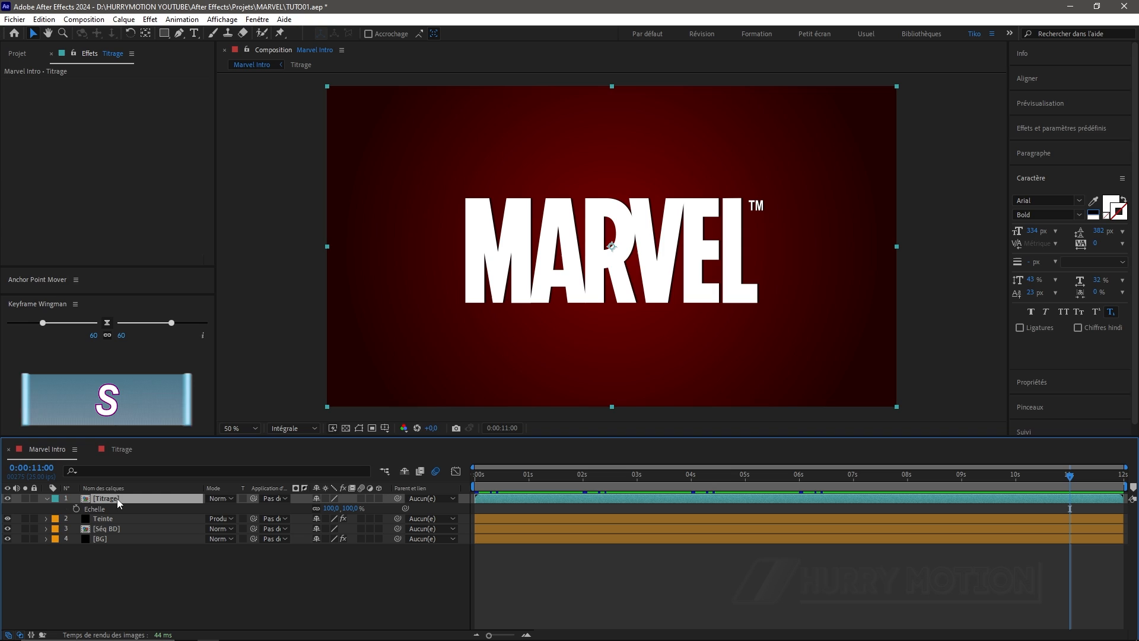
pyautogui.click(329, 509)
pyautogui.write('80')
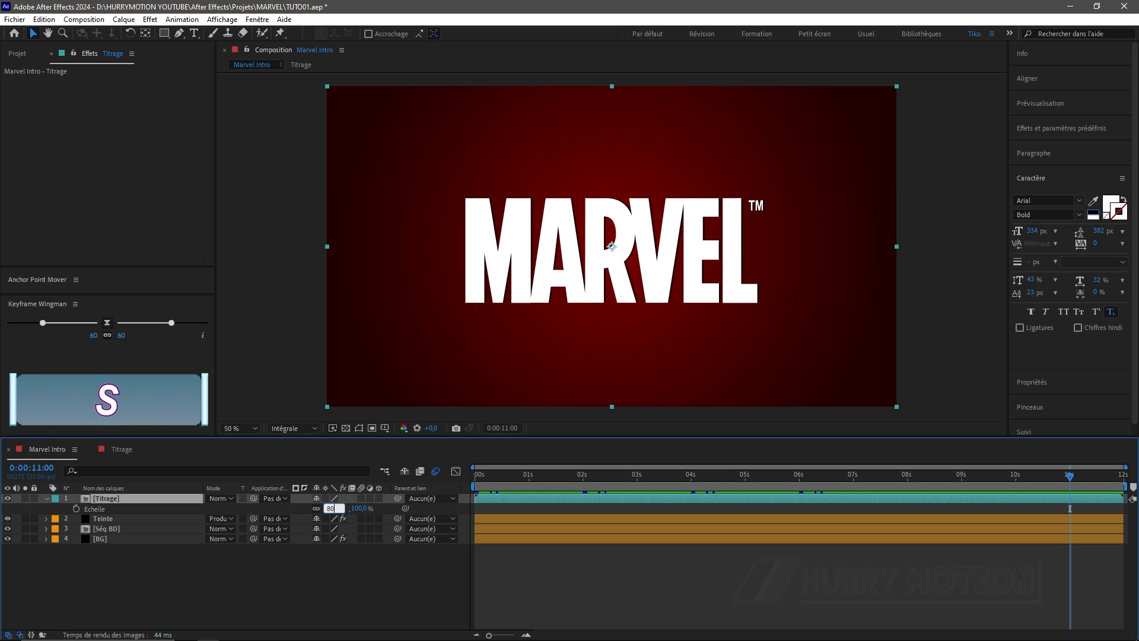
pyautogui.press('Return')
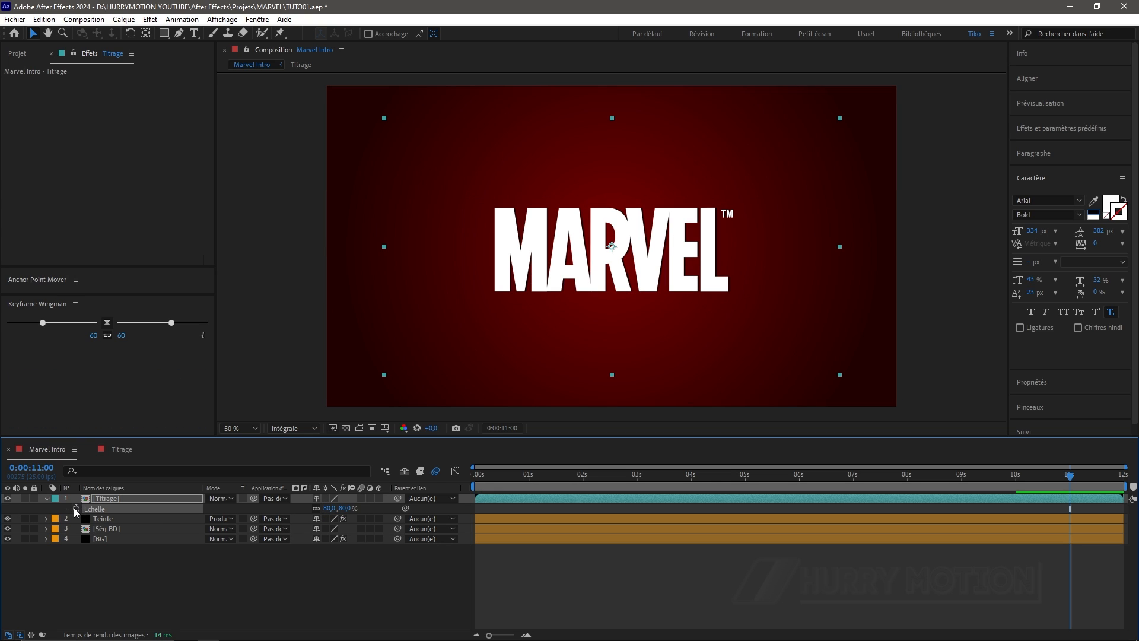
# Keyframe the Titrage layer's scale at 0:00:11:00 and add a starting keyframe of 382% at 0:00:00:00
pyautogui.click(76, 509)
pyautogui.moveTo(1070, 475); pyautogui.dragTo(882, 475)
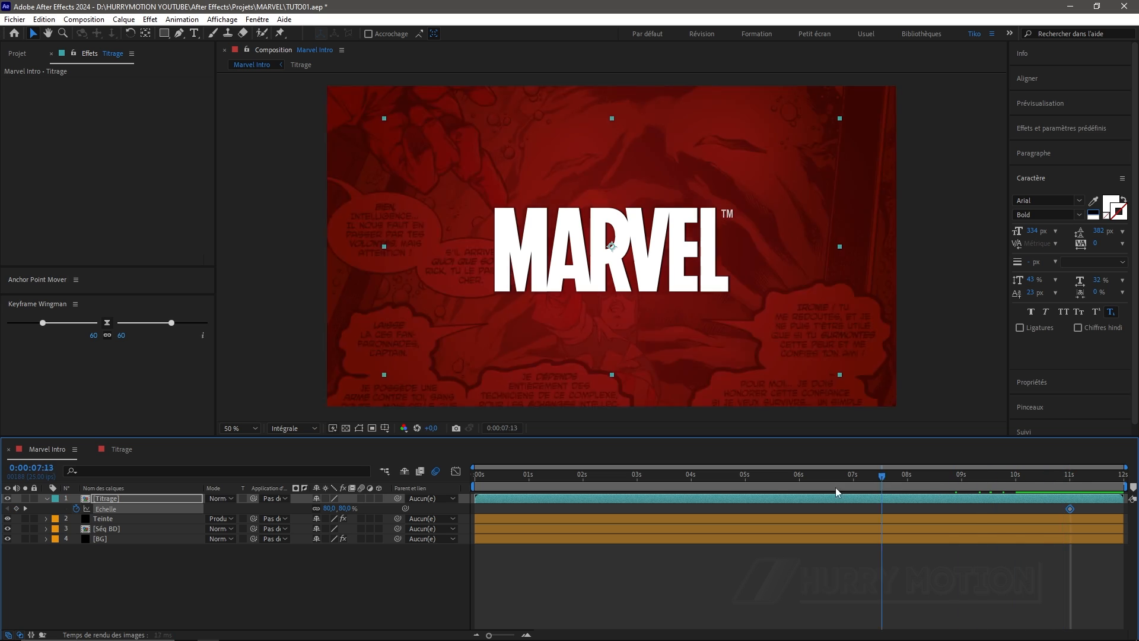
pyautogui.press('Home')
pyautogui.moveTo(334, 508); pyautogui.dragTo(466, 523)
pyautogui.moveTo(485, 525); pyautogui.dragTo(530, 533)
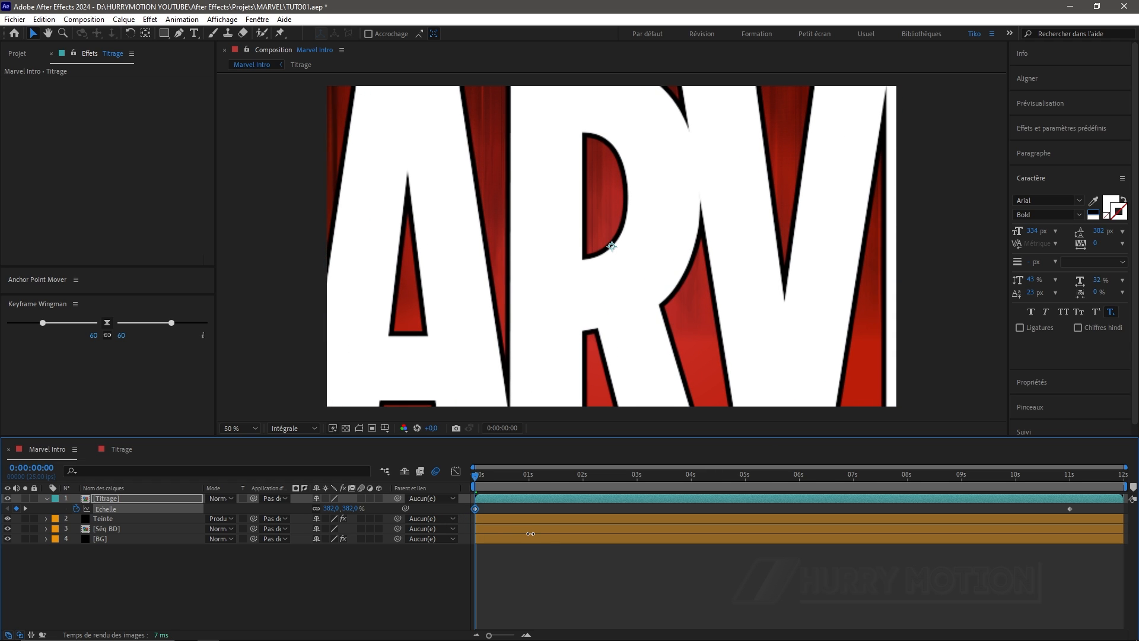
# Ease both Titrage scale keyframes and extend the last keyframe's incoming speed handle back to about the 6-second mark
pyautogui.moveTo(1090, 507); pyautogui.dragTo(460, 507)
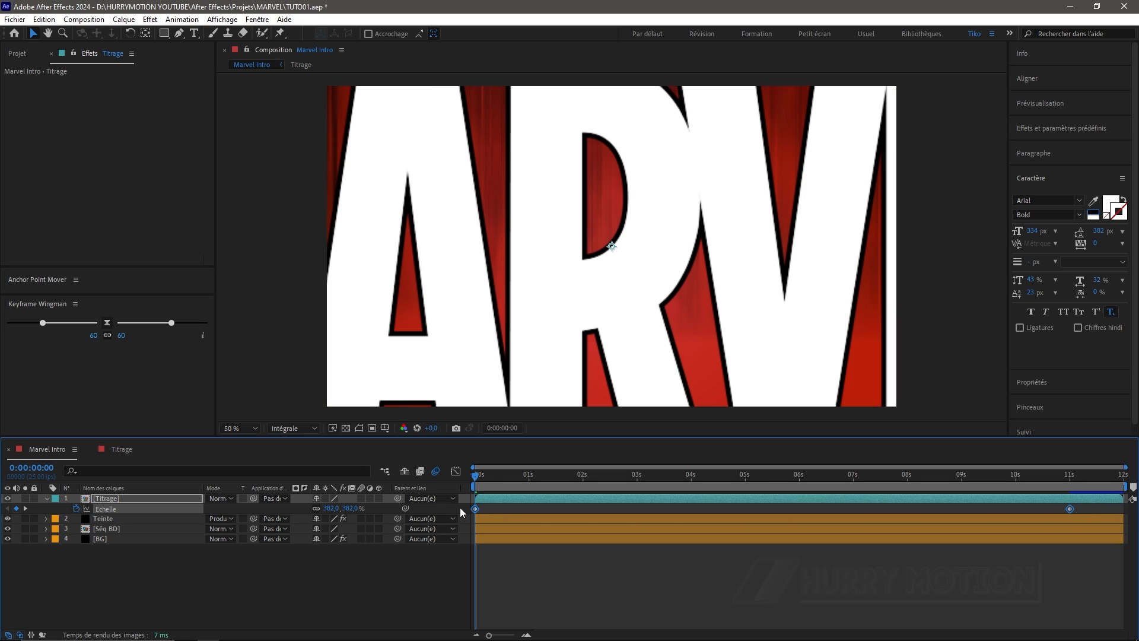
pyautogui.click(455, 470)
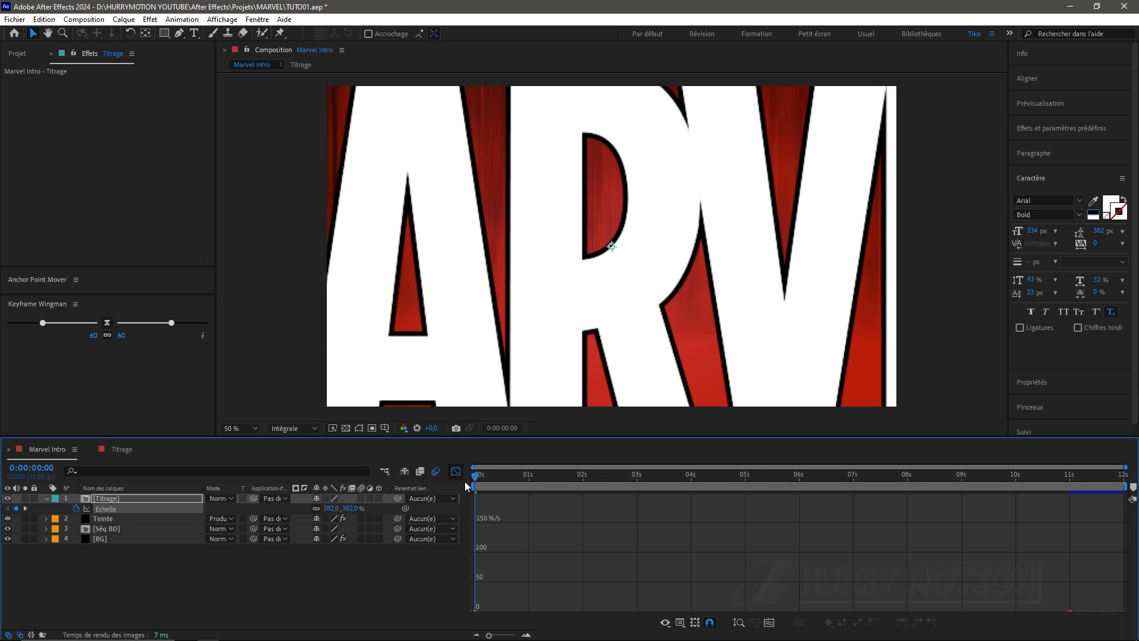
pyautogui.click(769, 622)
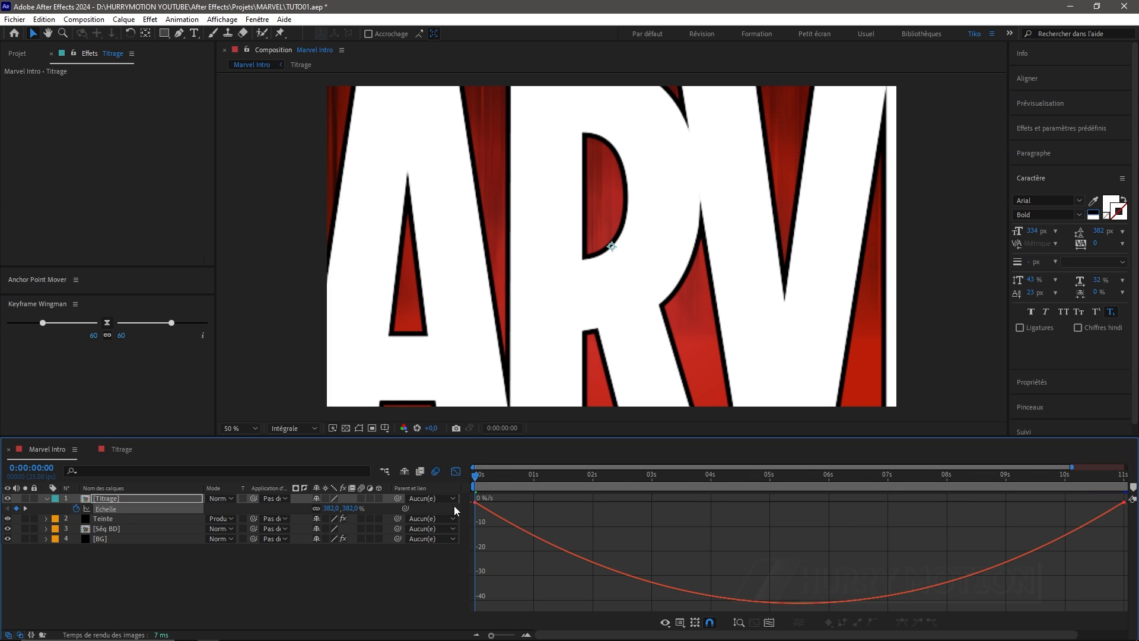
pyautogui.click(476, 504)
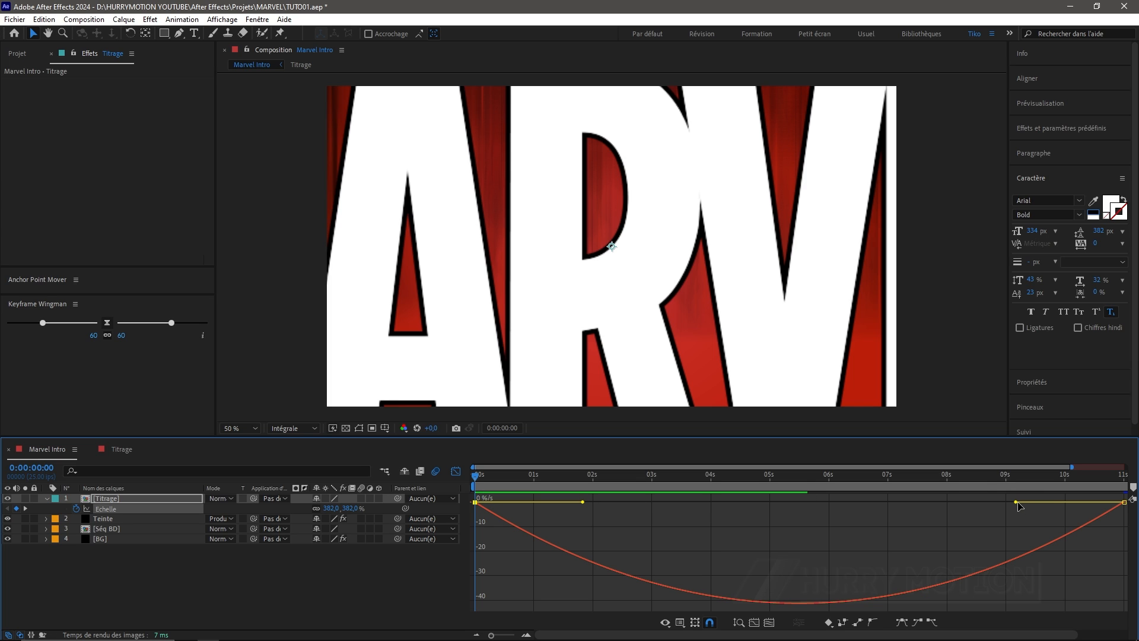
pyautogui.moveTo(1017, 502); pyautogui.dragTo(833, 502)
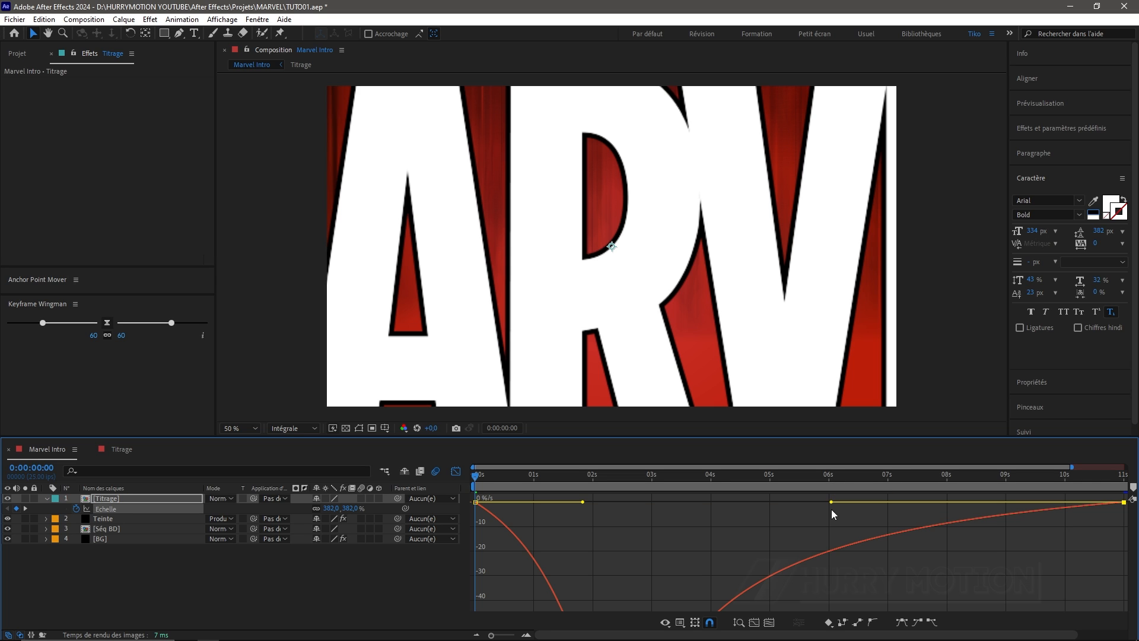
pyautogui.click(456, 471)
# Play the title animation from the start, then move the Titrage layer's last scale keyframe to 0:00:11:24
pyautogui.press('space')
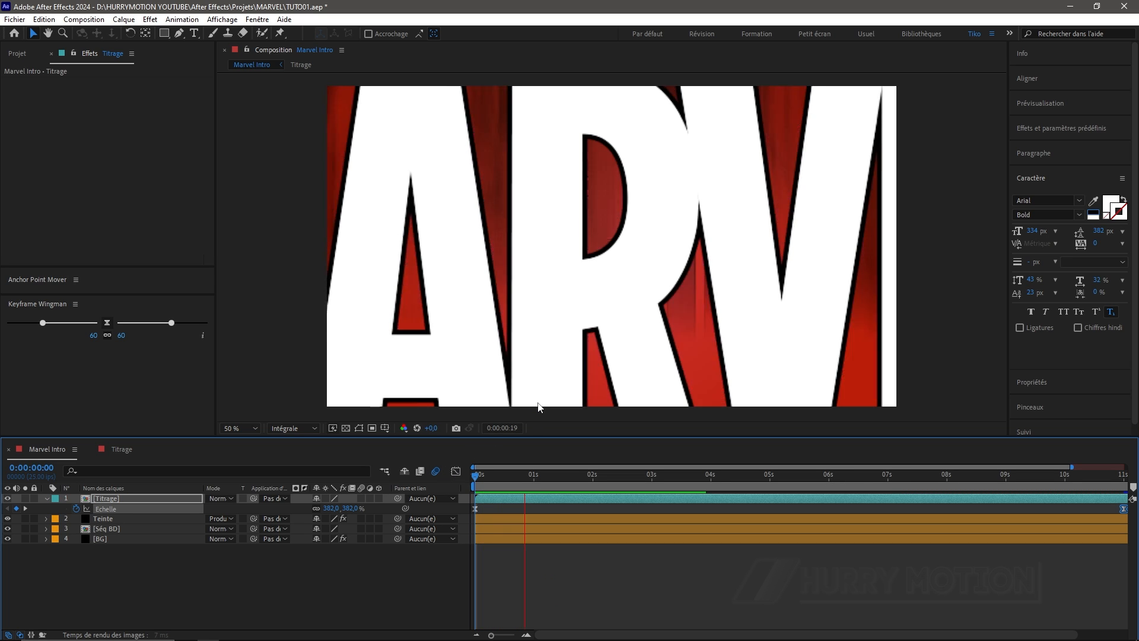
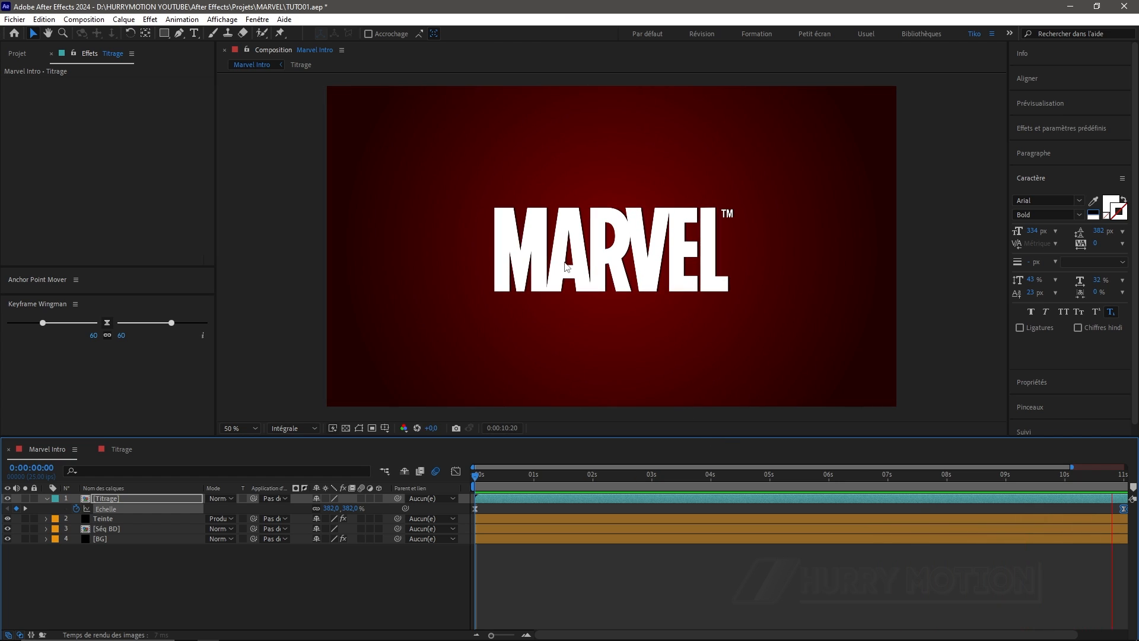
pyautogui.press('space')
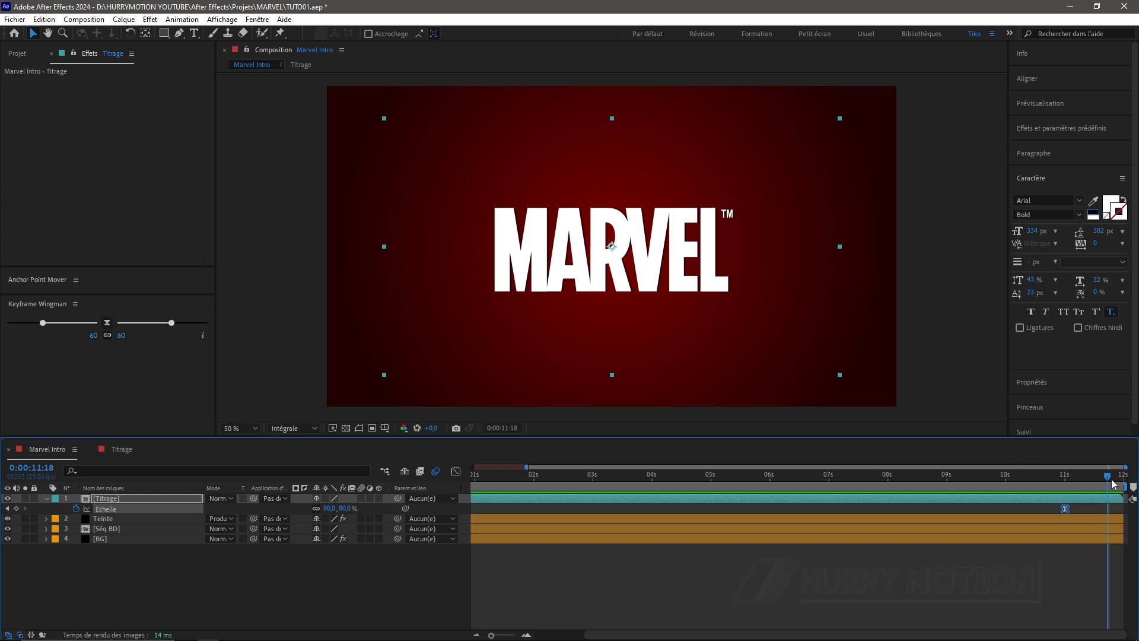
pyautogui.moveTo(1113, 483)
pyautogui.mouseDown()
pyautogui.moveTo(1030, 477)
pyautogui.moveTo(1121, 477)
pyautogui.mouseUp()
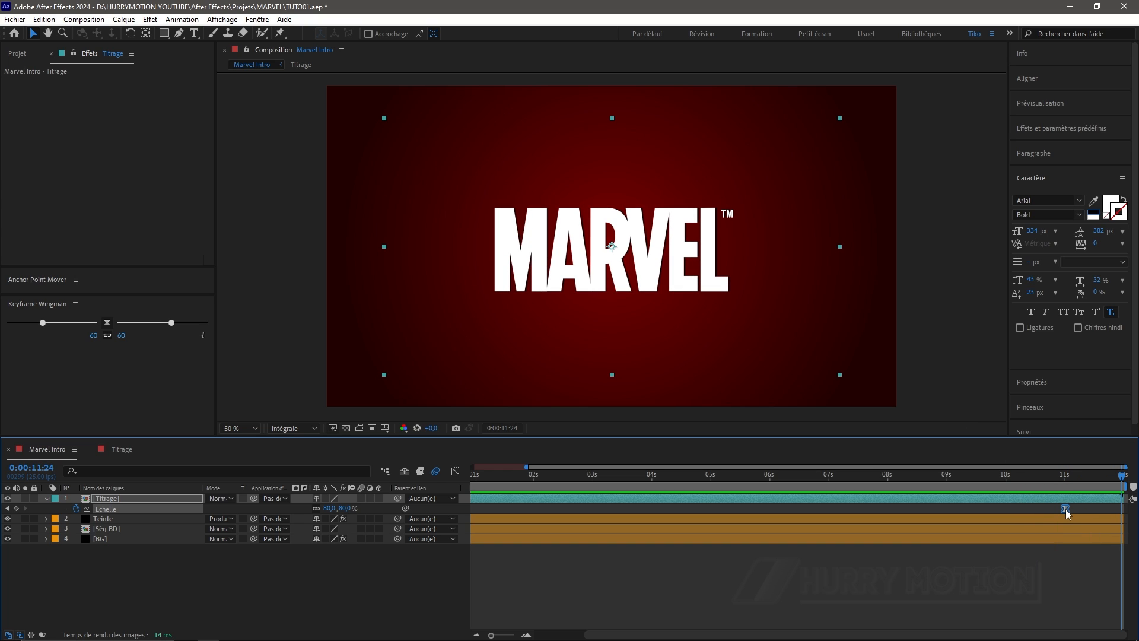
pyautogui.moveTo(1066, 509); pyautogui.dragTo(1122, 509)
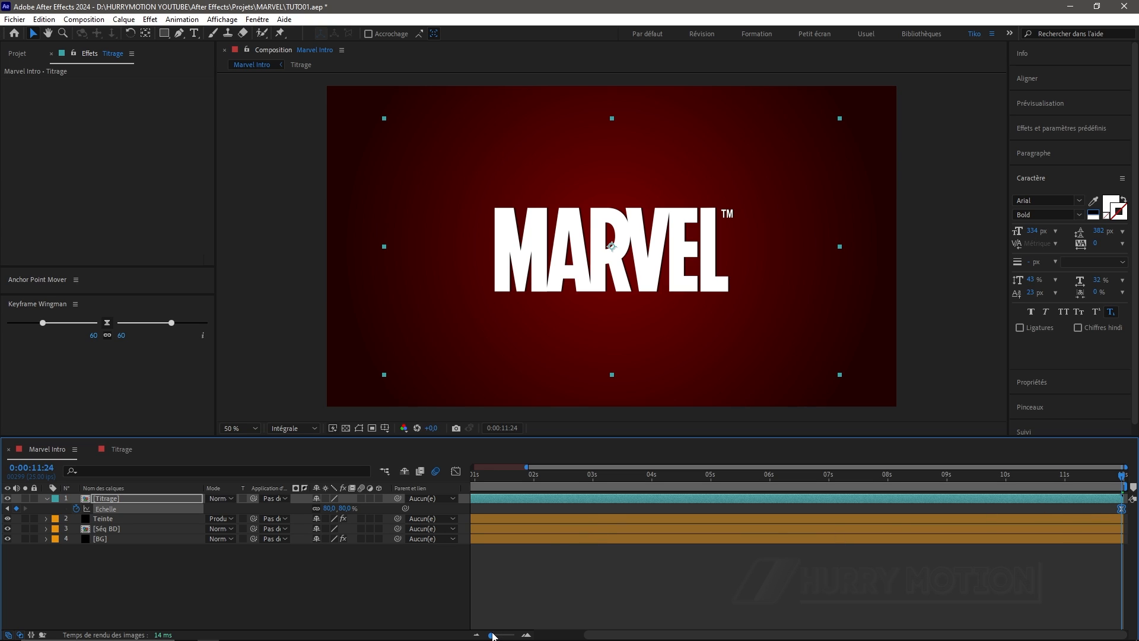
pyautogui.moveTo(493, 636); pyautogui.dragTo(490, 635)
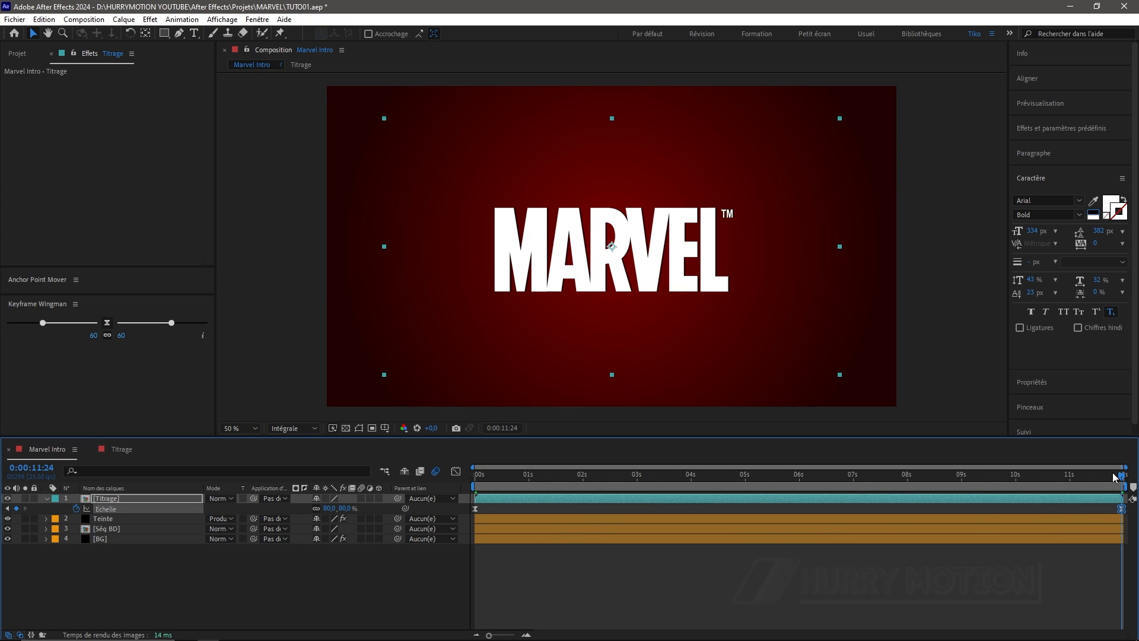
# At 0:00:05:21, duplicate the Séq BD layer and place the copy between the Titrage and Teinte layers
pyautogui.moveTo(1114, 477); pyautogui.dragTo(924, 493)
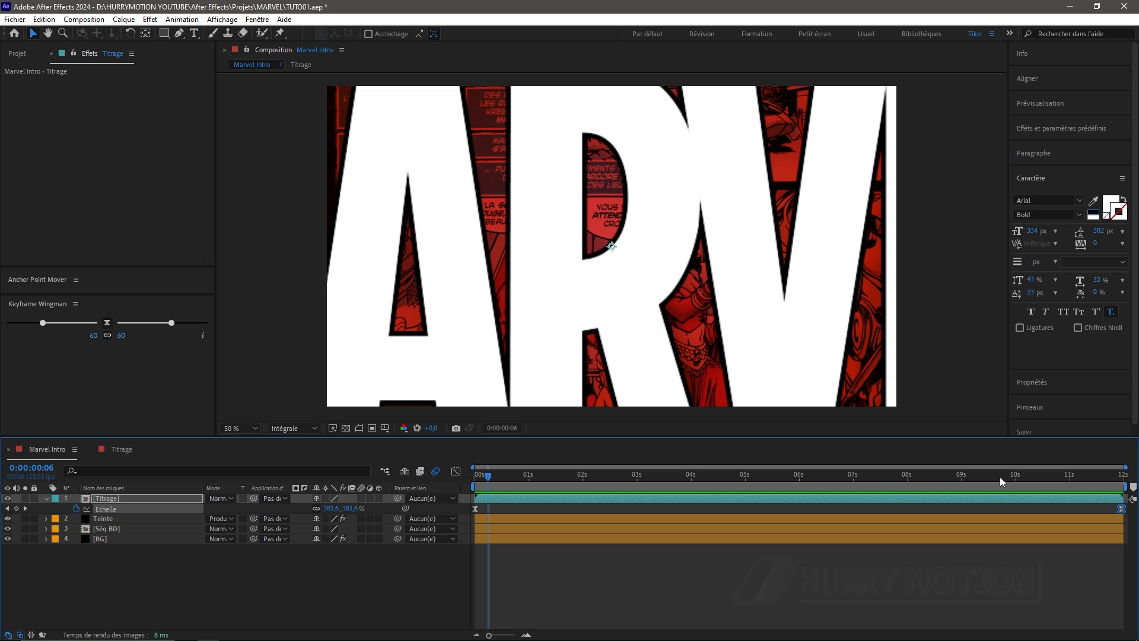
pyautogui.moveTo(488, 476); pyautogui.dragTo(792, 479)
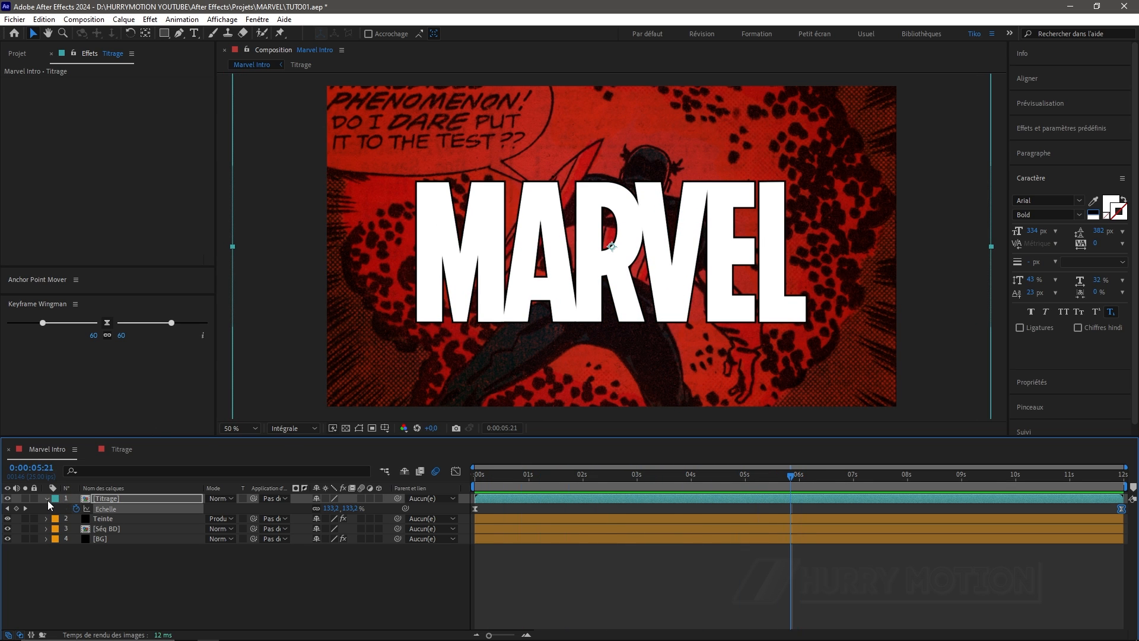
pyautogui.click(47, 499)
pyautogui.click(119, 519)
pyautogui.click(108, 520)
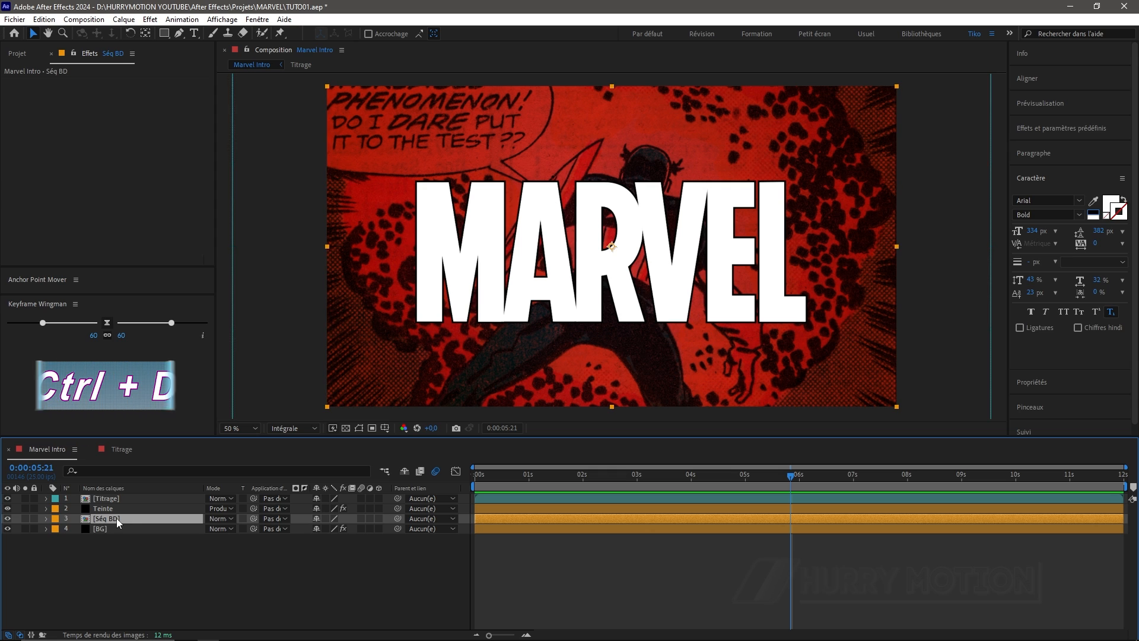
pyautogui.hotkey('ctrl', 'd')
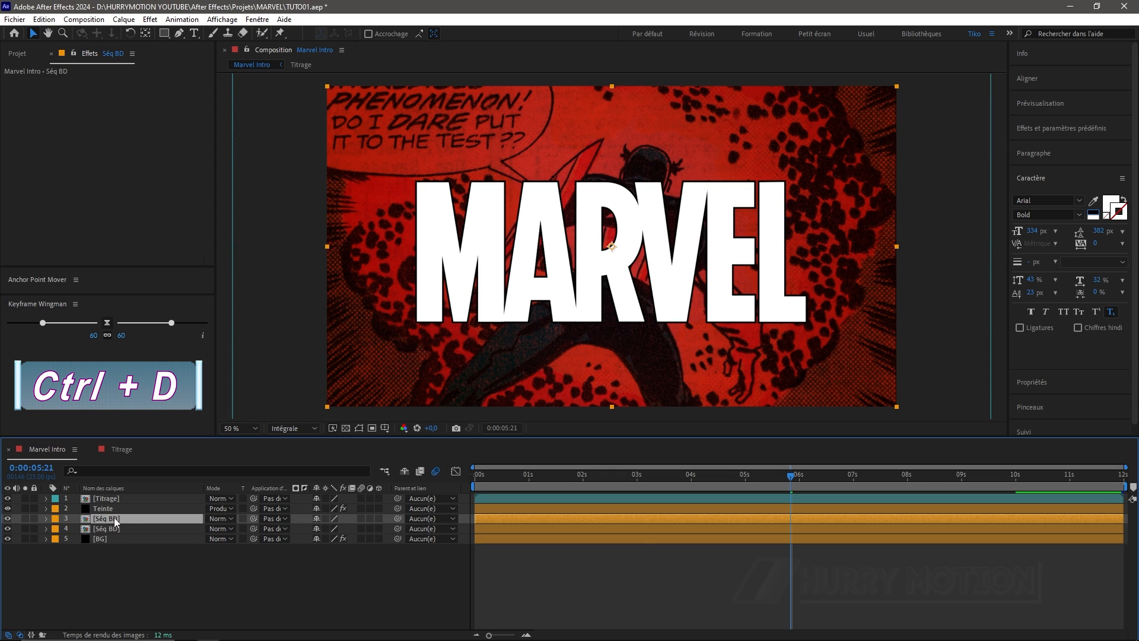
pyautogui.moveTo(116, 522); pyautogui.dragTo(119, 507)
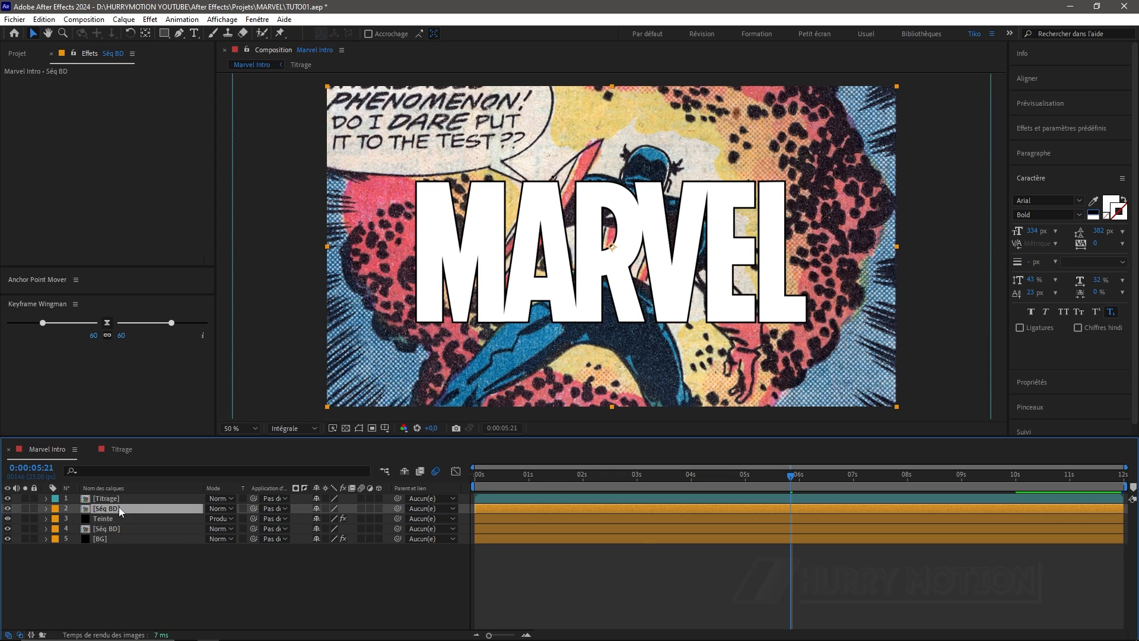
# Try the Jaune and Noir label colours on the upper Séq BD layer
pyautogui.click(55, 509)
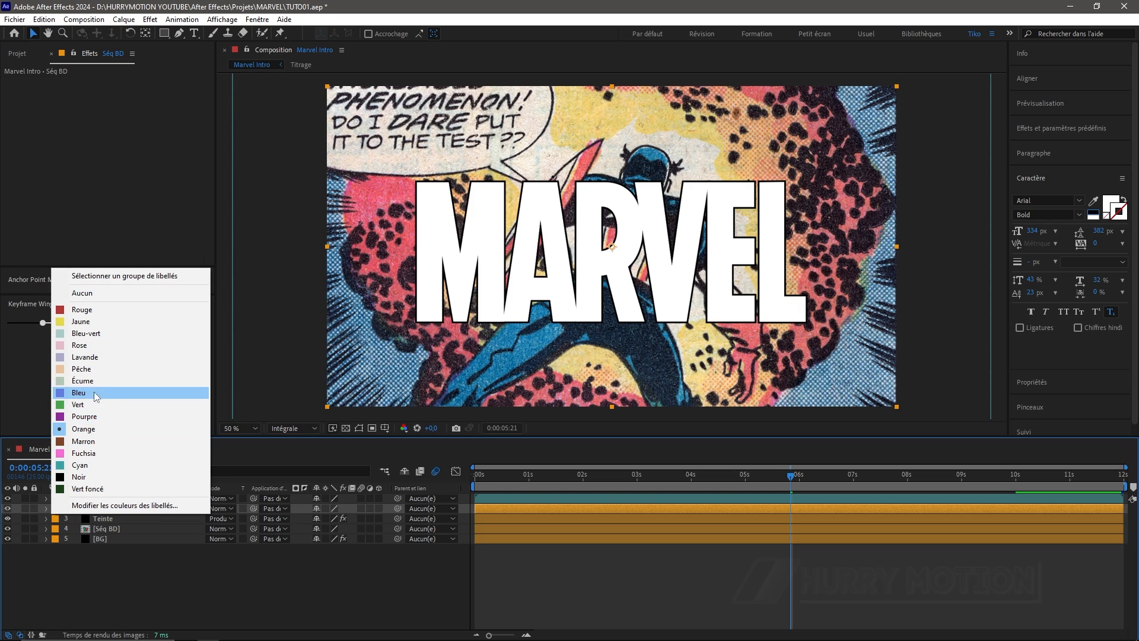
pyautogui.click(105, 322)
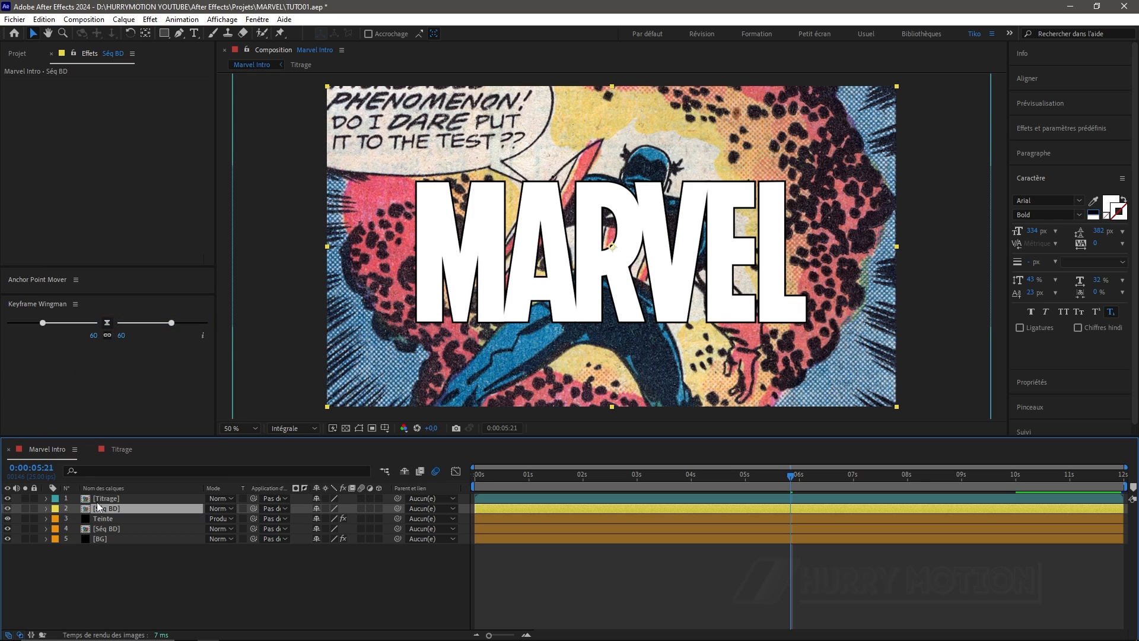
pyautogui.click(55, 508)
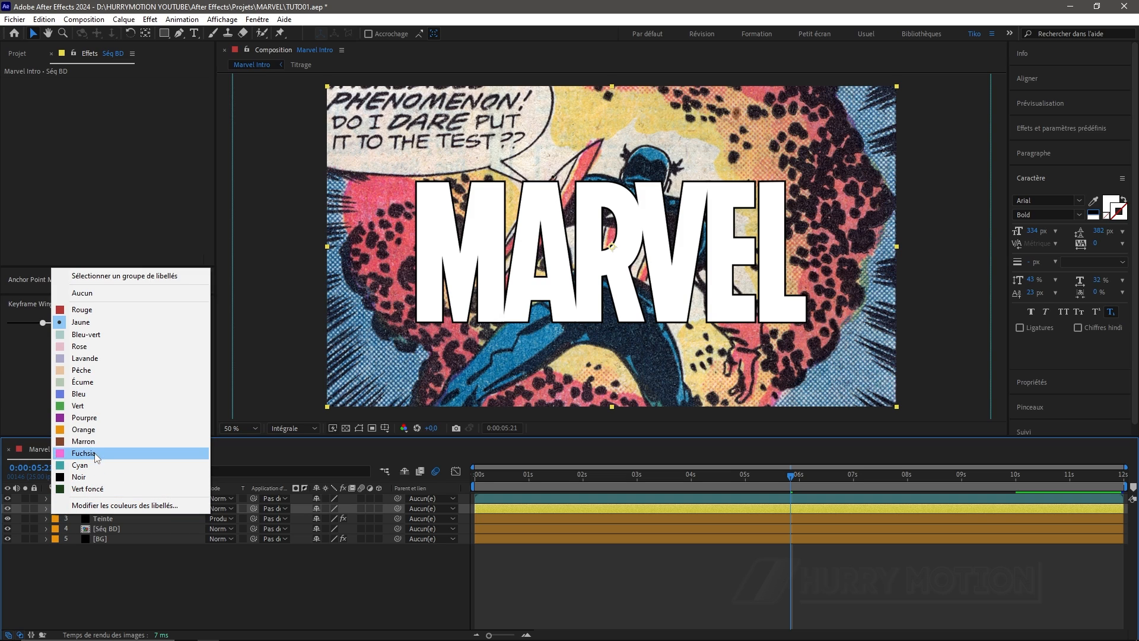
pyautogui.click(92, 476)
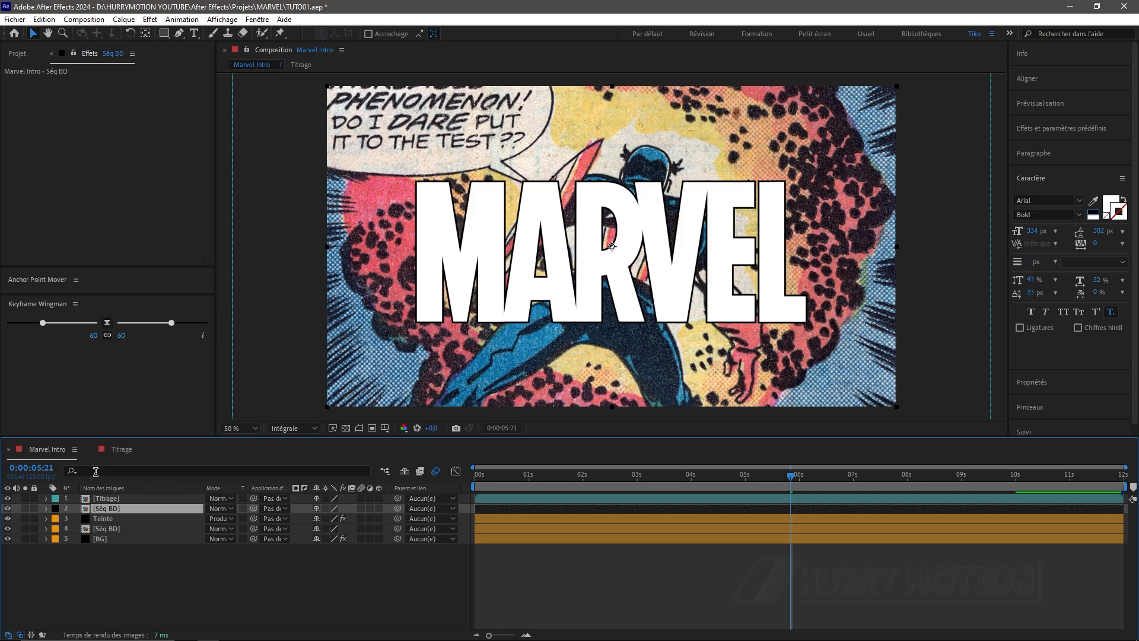
# Give the upper Séq BD layer the Cyan label colour and use the Titrage layer as its track matte
pyautogui.click(57, 508)
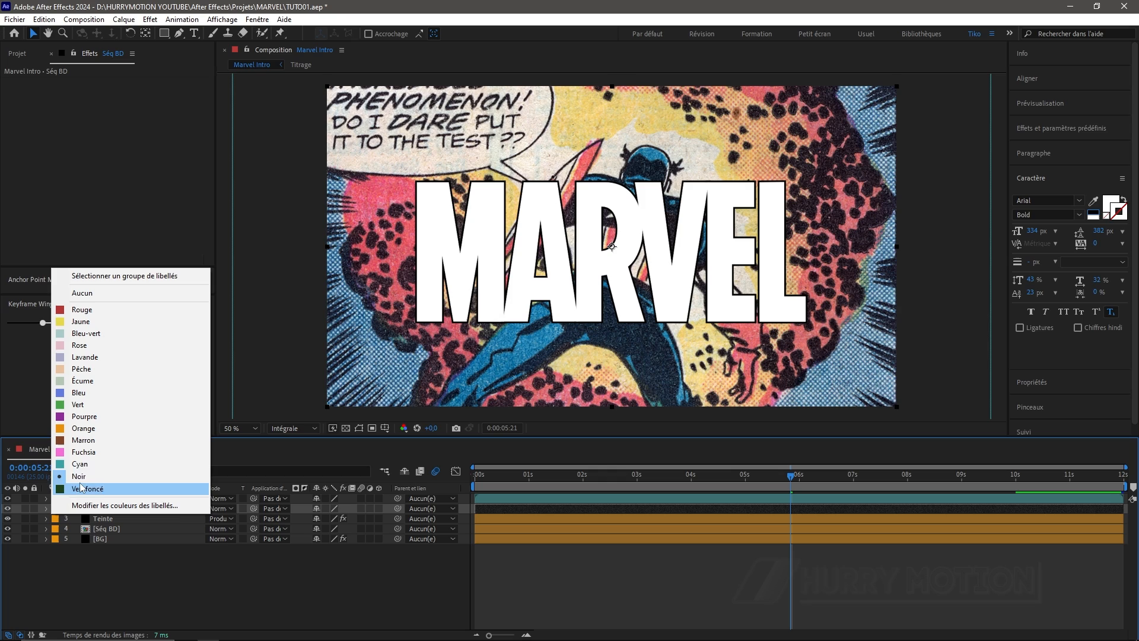
pyautogui.click(89, 465)
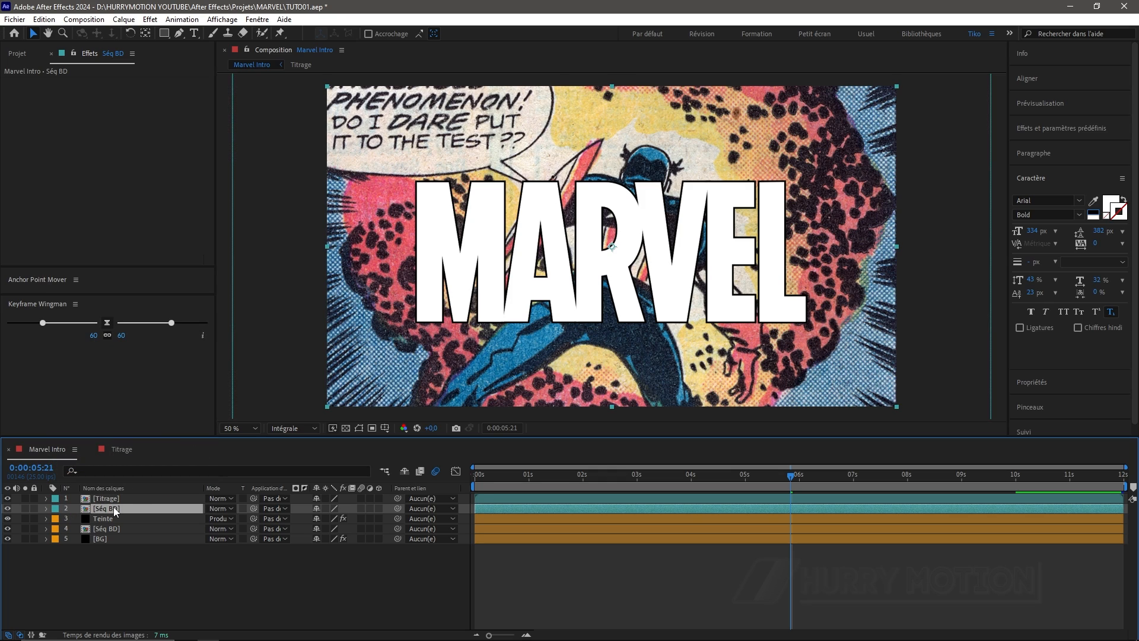
pyautogui.click(228, 508)
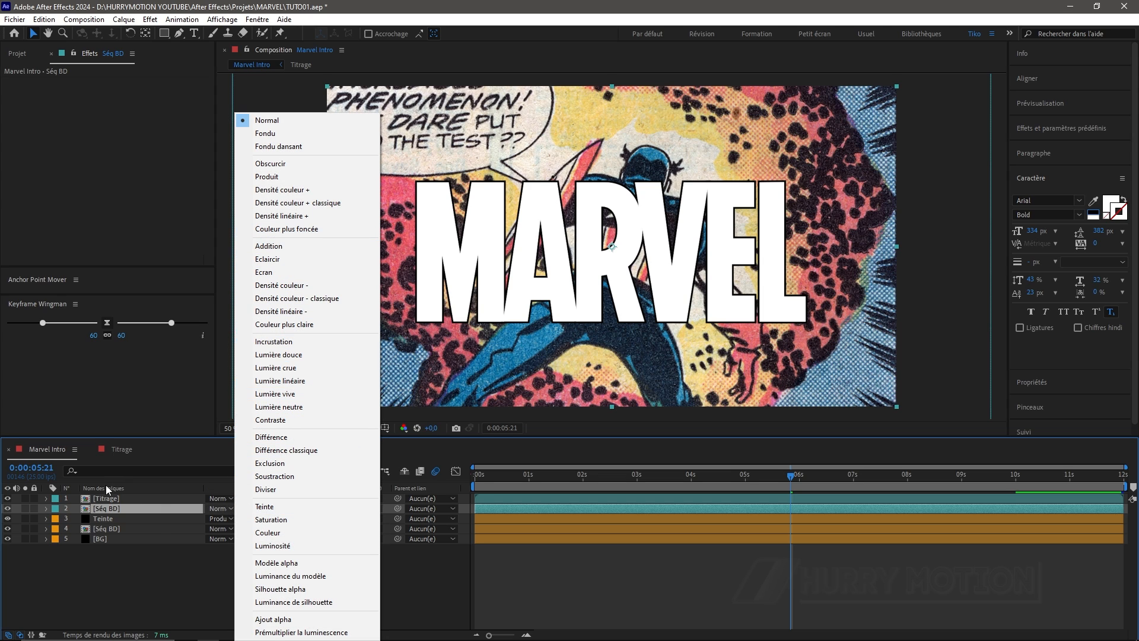
pyautogui.click(144, 510)
pyautogui.click(273, 509)
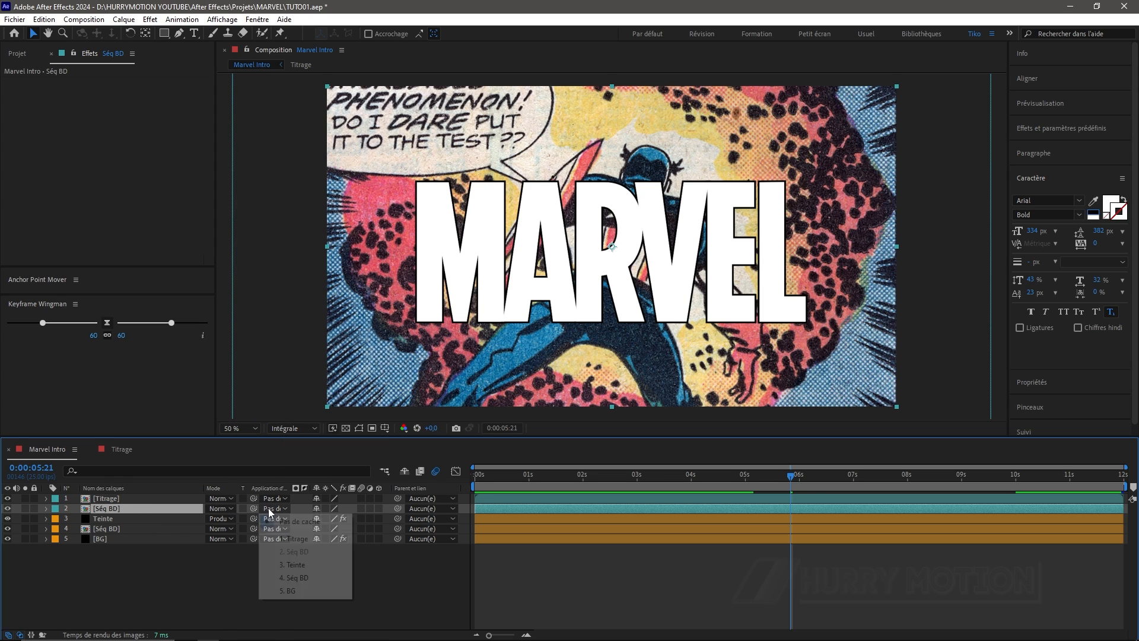
pyautogui.click(297, 538)
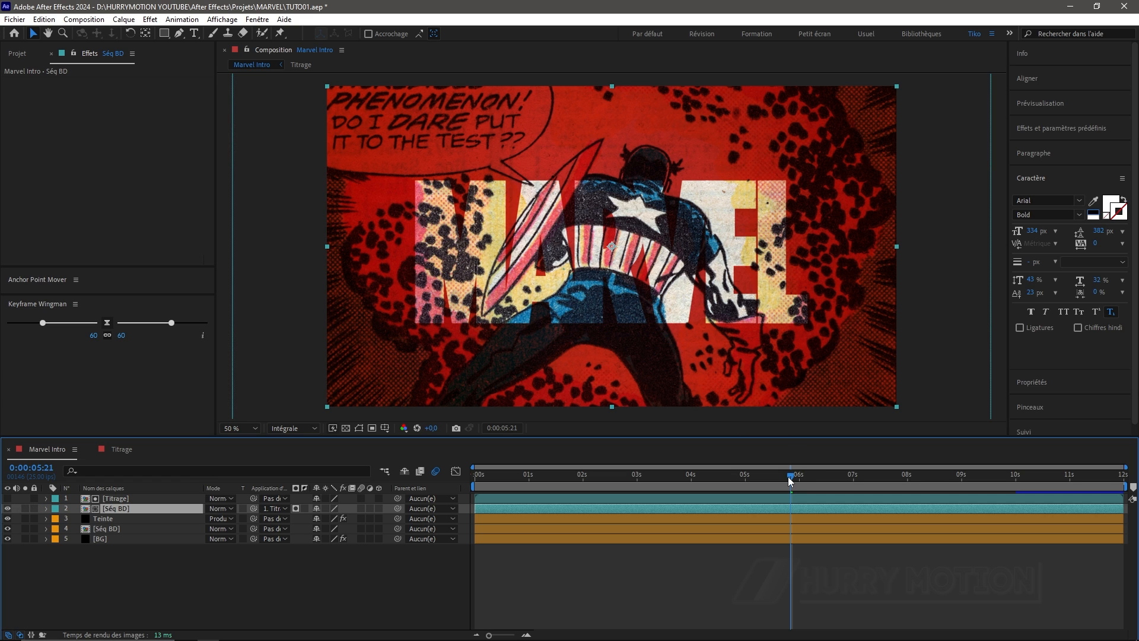
# Scrub through the composition and play it from the beginning to check the comic pages inside the MARVEL letters
pyautogui.moveTo(788, 478); pyautogui.dragTo(700, 500)
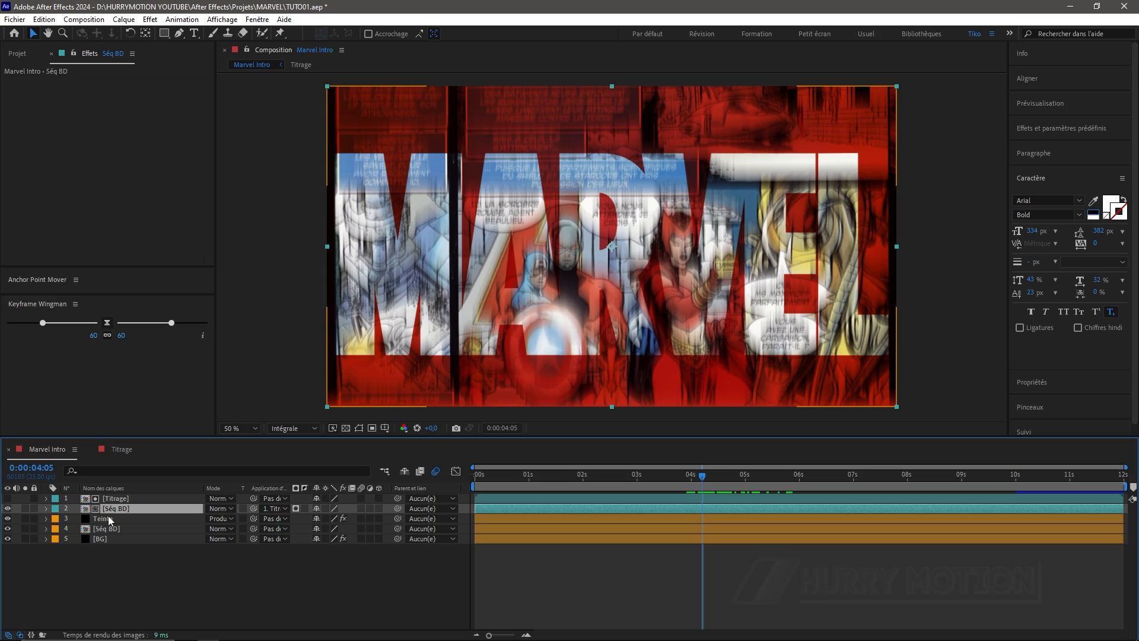
pyautogui.moveTo(706, 472); pyautogui.dragTo(658, 475)
pyautogui.moveTo(589, 481); pyautogui.dragTo(445, 474)
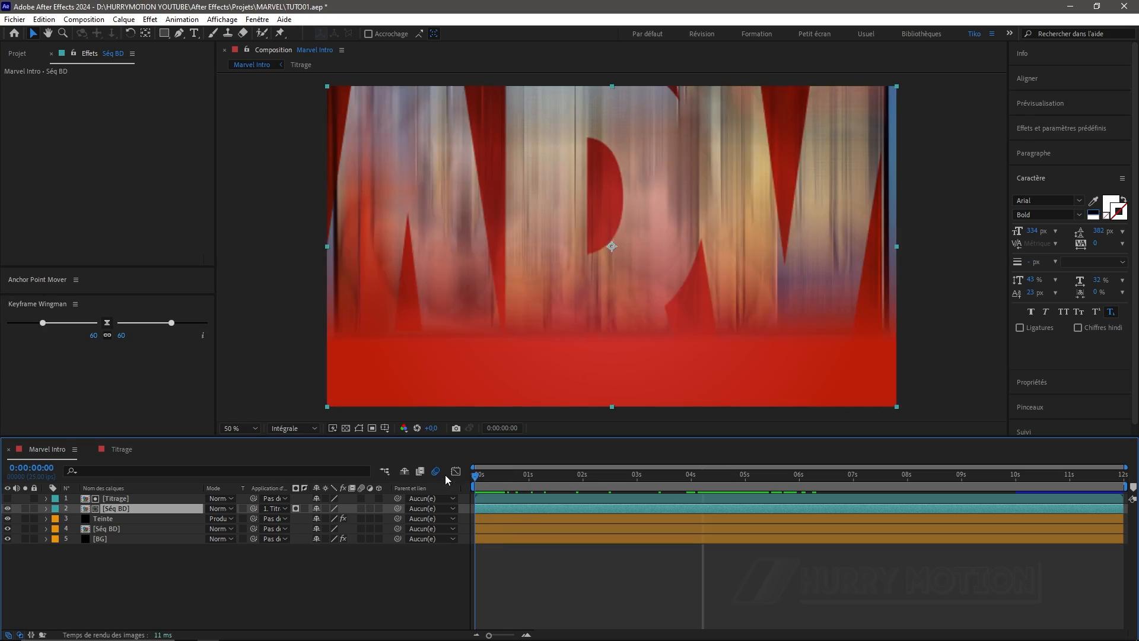
pyautogui.press('space')
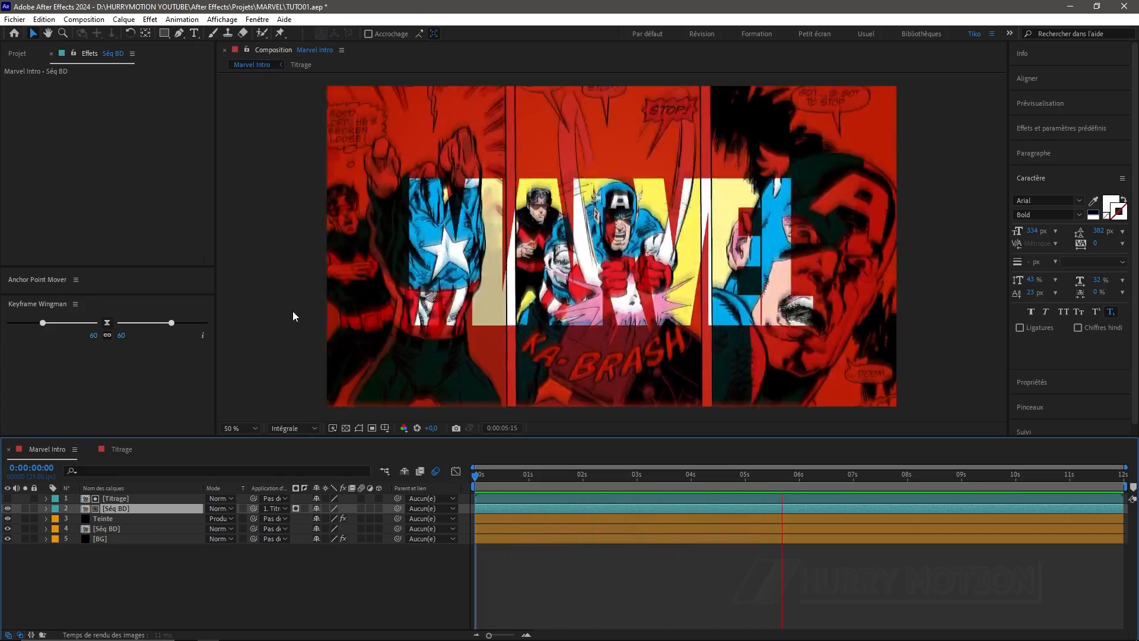
pyautogui.press('space')
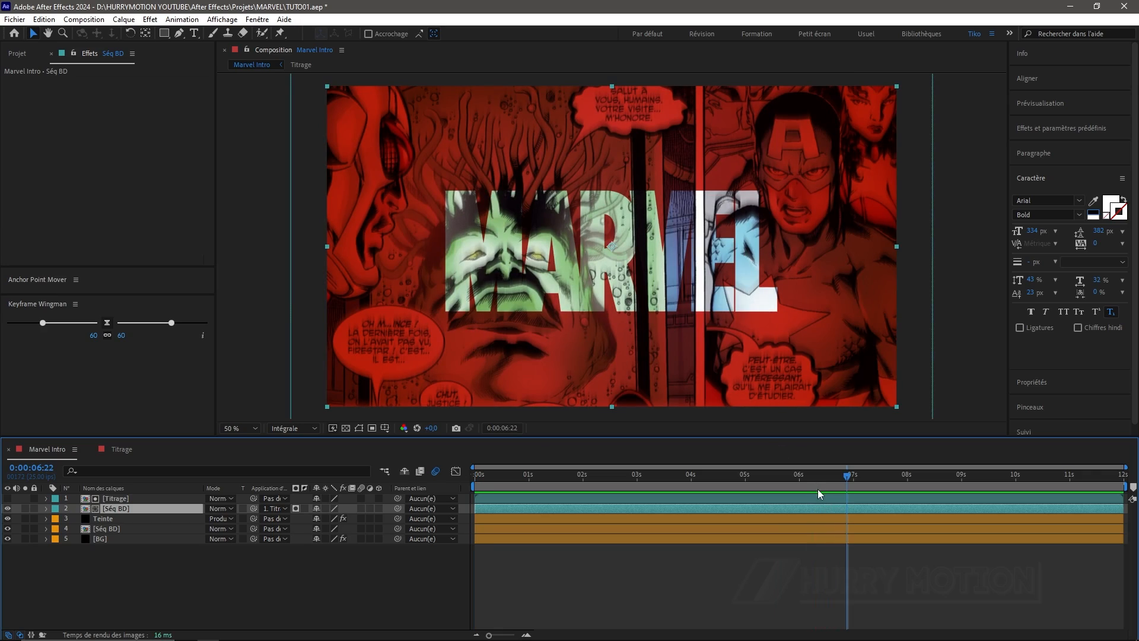
pyautogui.moveTo(850, 479); pyautogui.dragTo(791, 478)
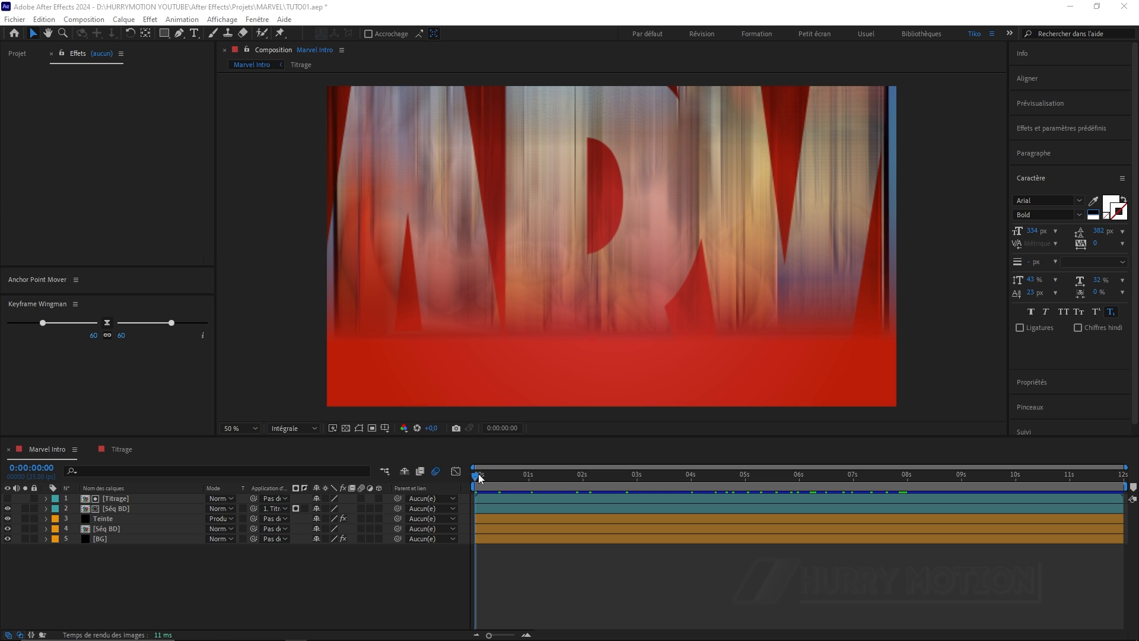
# Duplicate the Titrage layer, set the top copy's blending mode to Produit and make it visible
pyautogui.moveTo(479, 477); pyautogui.dragTo(754, 488)
pyautogui.click(116, 498)
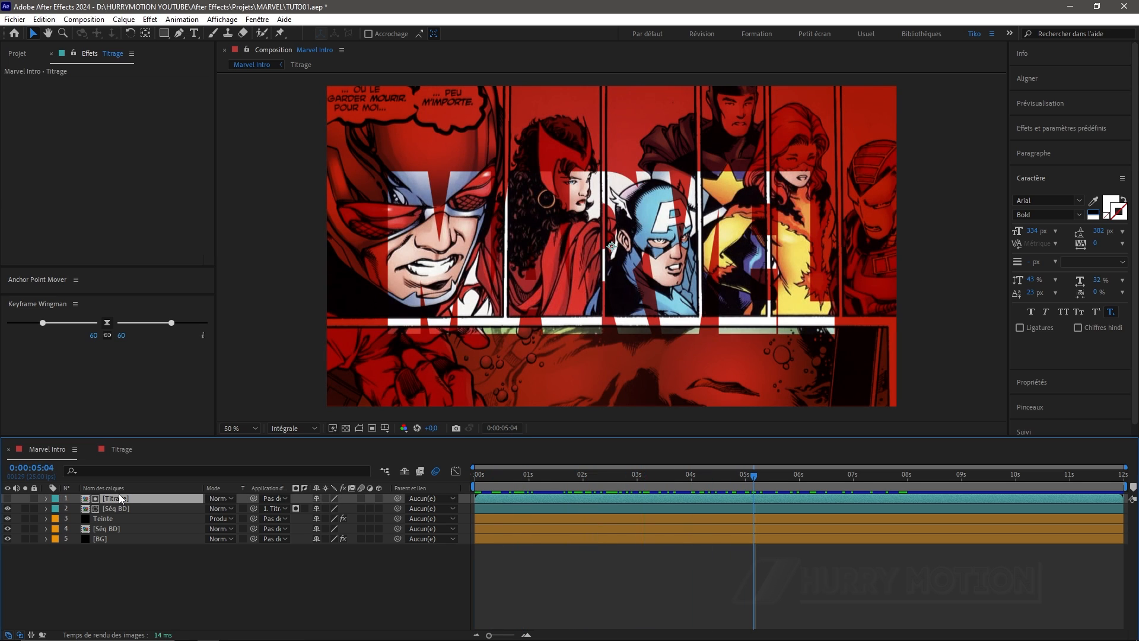
pyautogui.hotkey('ctrl', 'd')
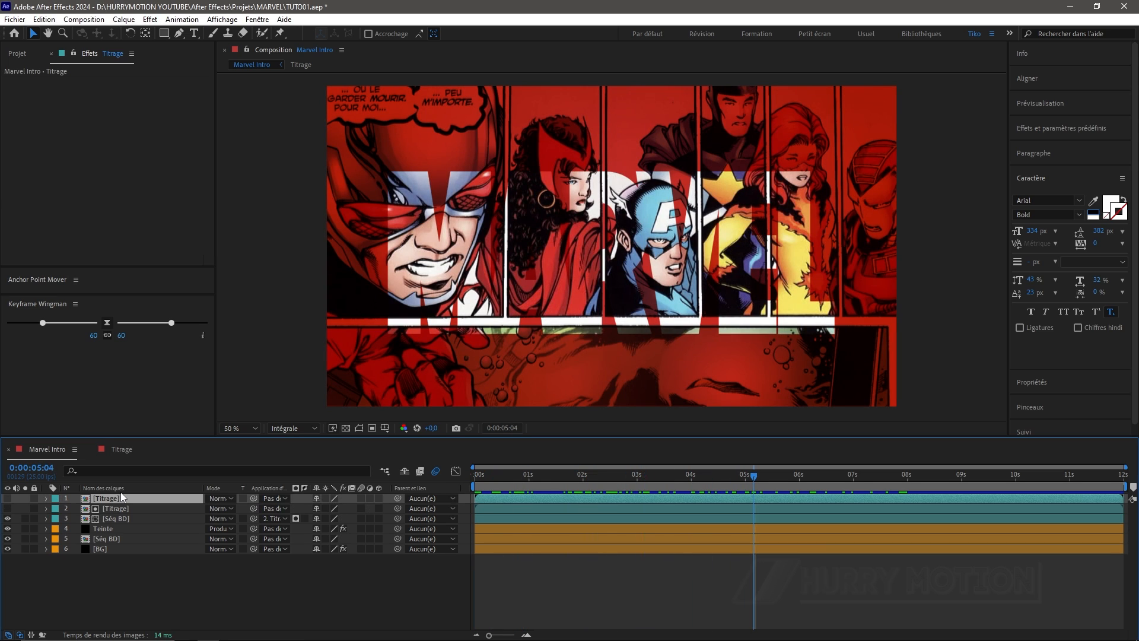
pyautogui.click(220, 497)
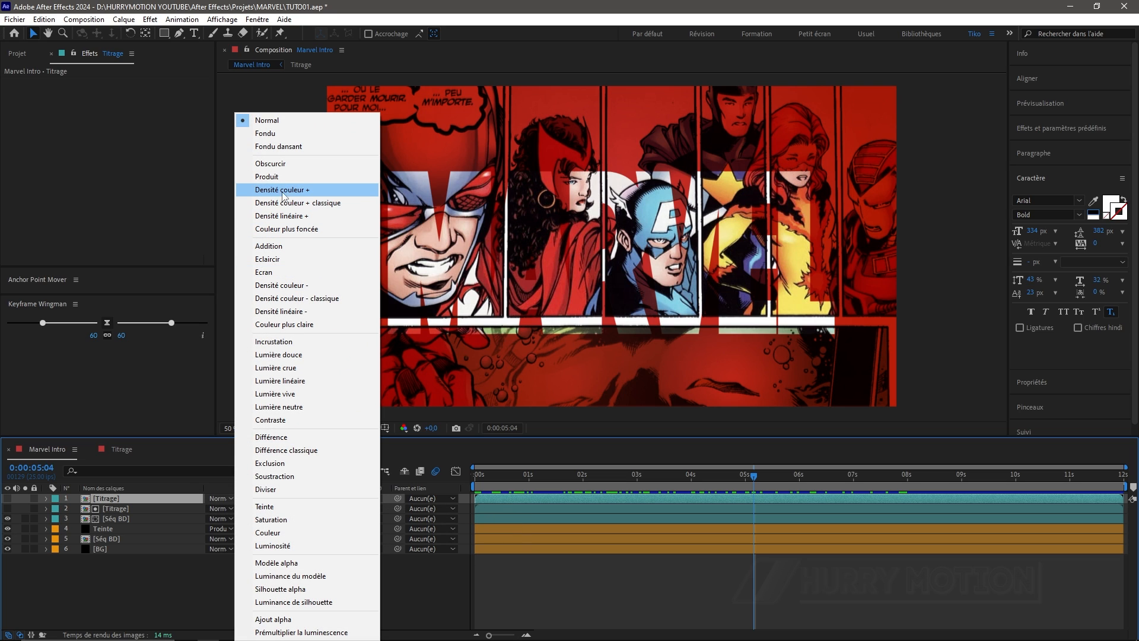
pyautogui.click(267, 176)
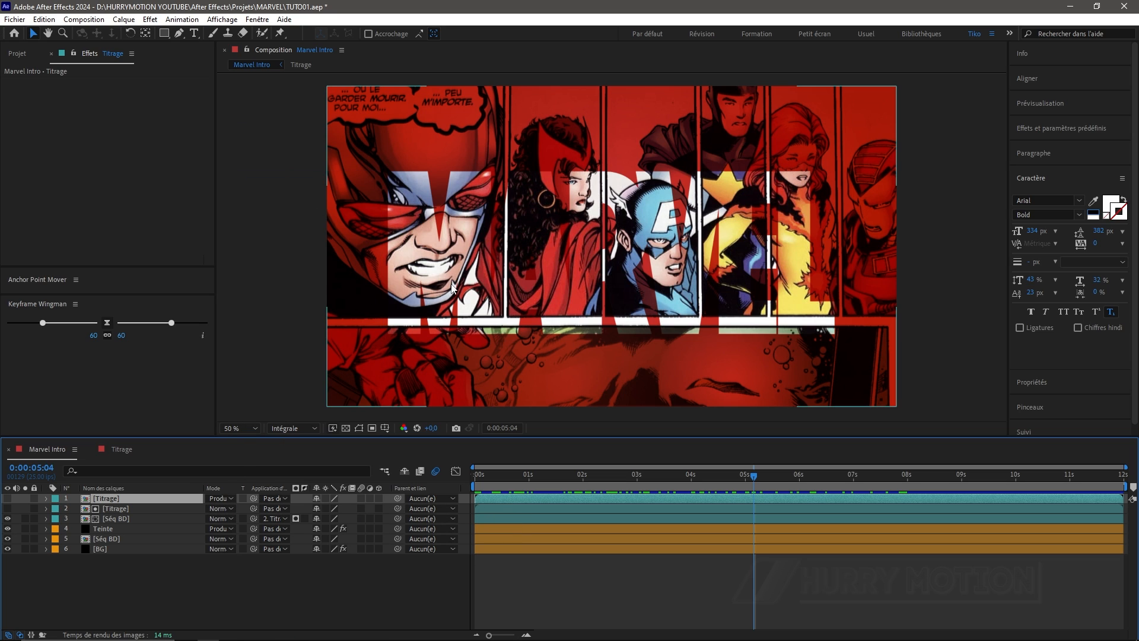
pyautogui.click(7, 498)
pyautogui.moveTo(754, 477); pyautogui.dragTo(808, 480)
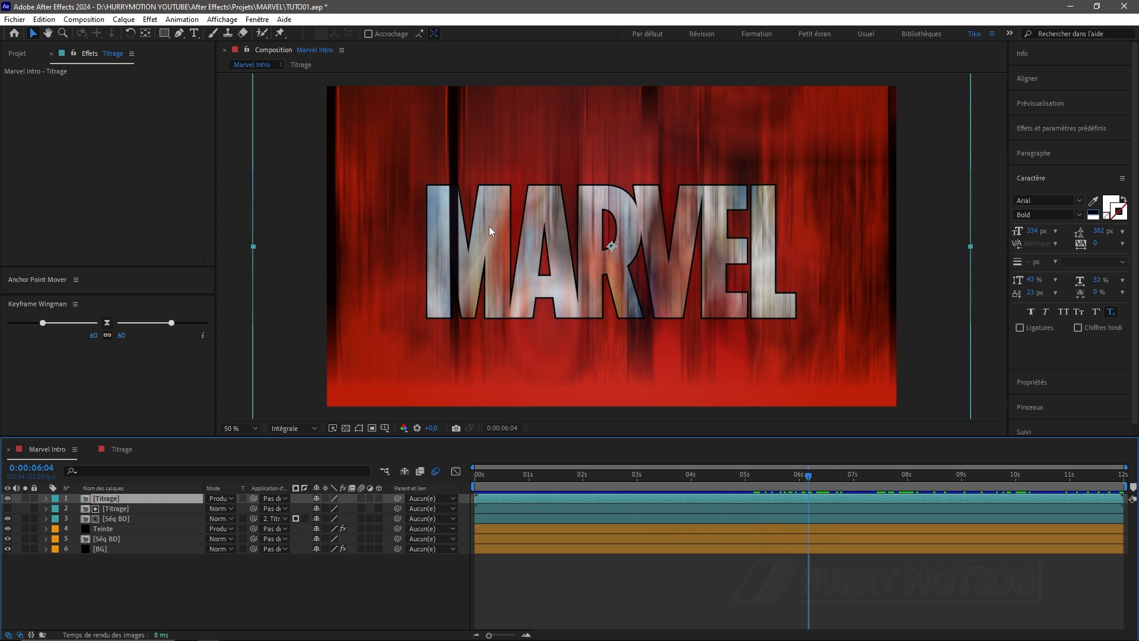
# Keyframe the top Titrage layer's opacity to fade out from 100% at 0:00:08:00 until 0:00:10:00, and ease both keyframes
pyautogui.moveTo(801, 474); pyautogui.dragTo(907, 493)
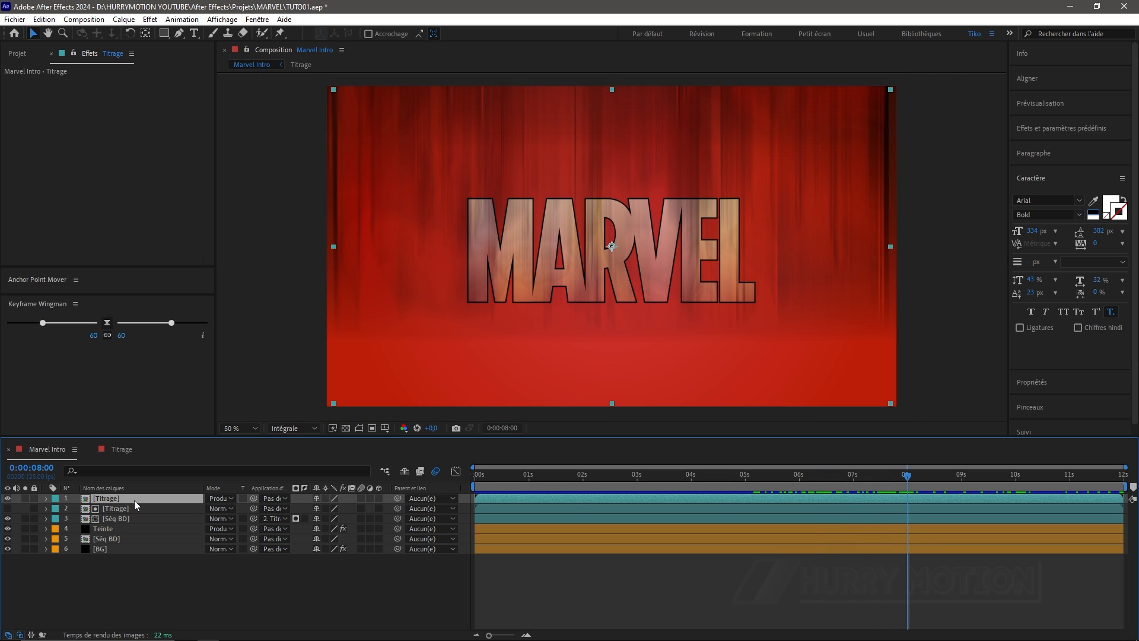
pyautogui.press('t')
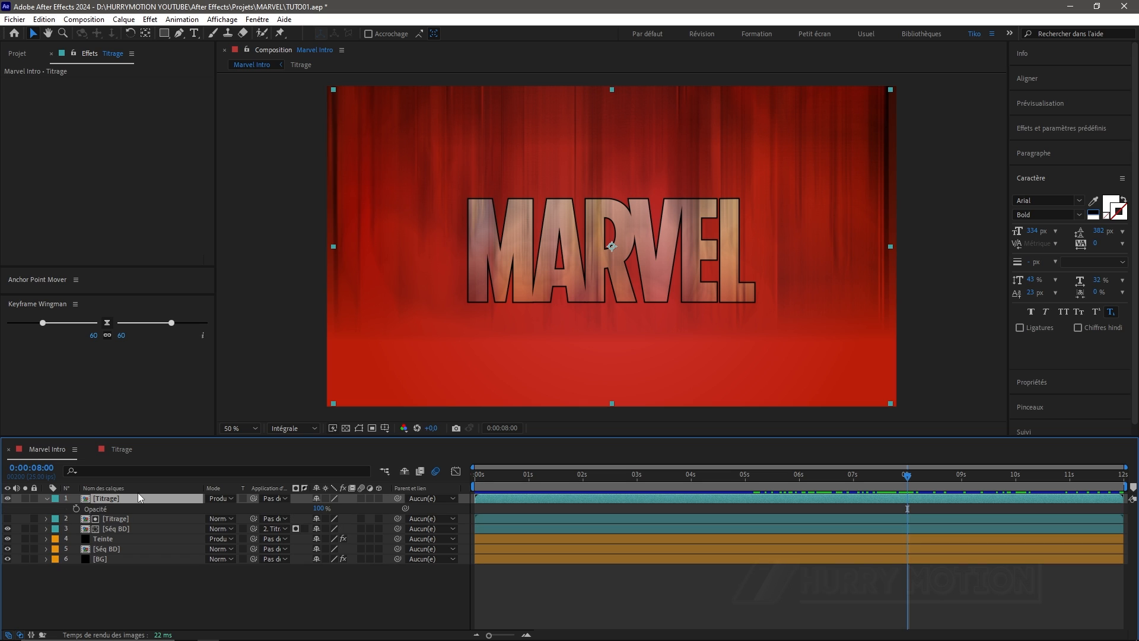
pyautogui.click(76, 507)
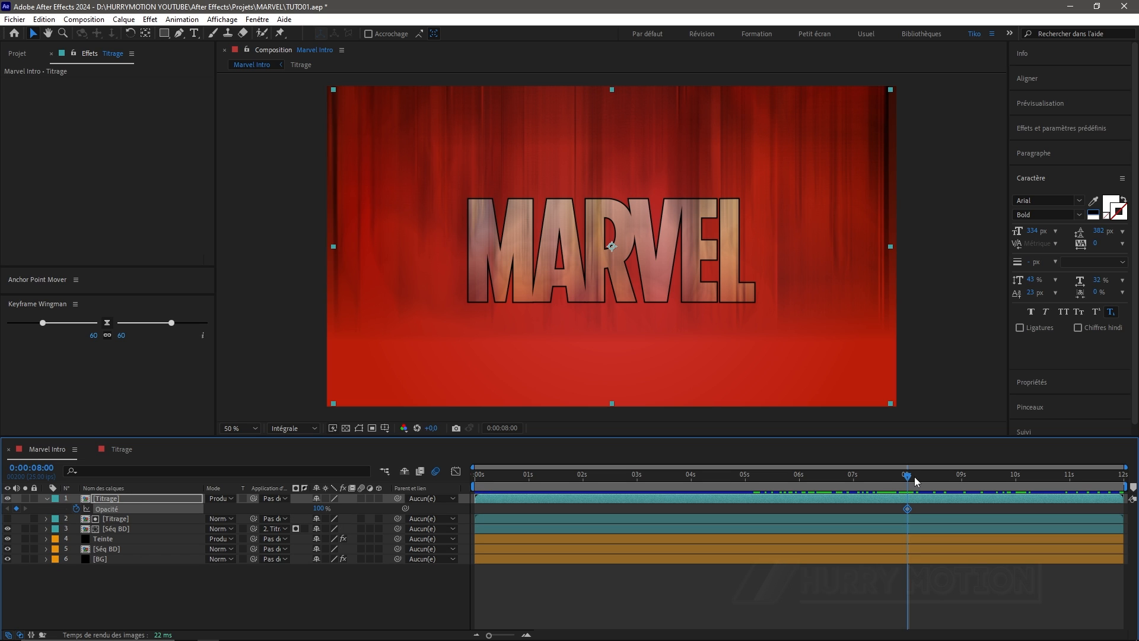
pyautogui.moveTo(915, 478); pyautogui.dragTo(1012, 499)
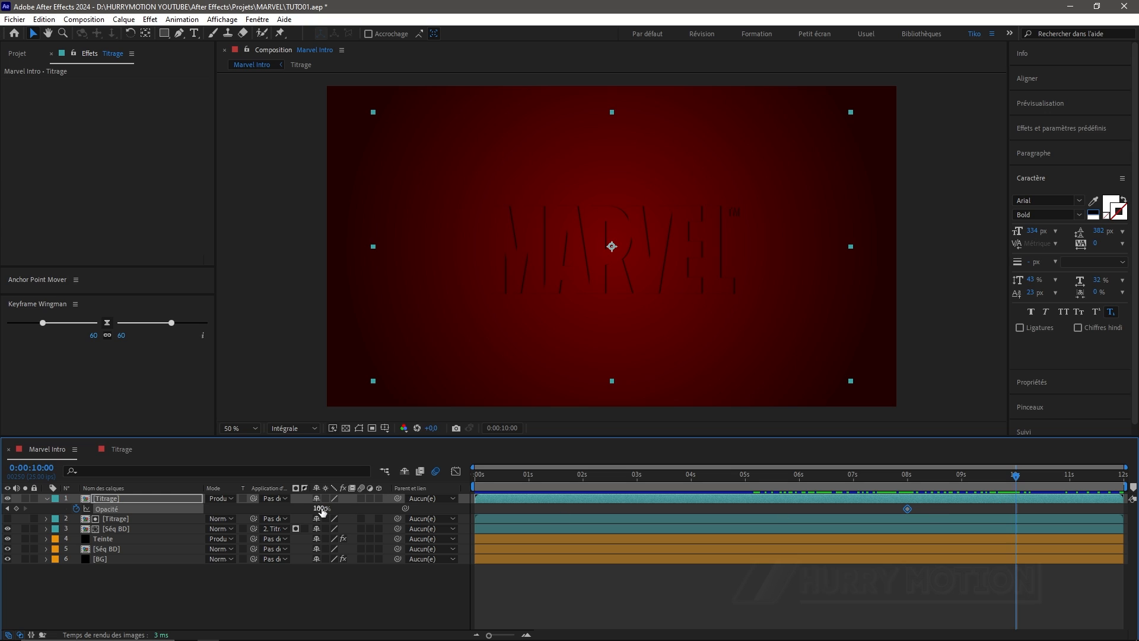
pyautogui.moveTo(321, 509); pyautogui.dragTo(225, 511)
pyautogui.moveTo(1034, 509); pyautogui.dragTo(870, 507)
pyautogui.moveTo(1018, 474); pyautogui.dragTo(908, 475)
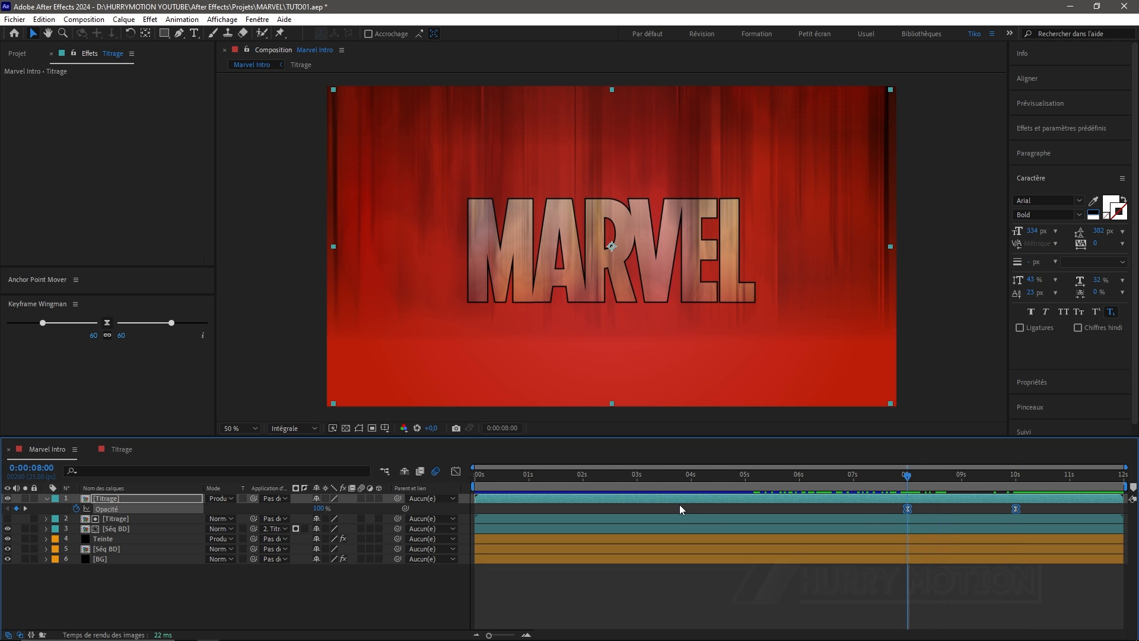
# Duplicate the top Titrage layer with its fade, set the new copy's blending mode to Normal and reveal its opacity keyframes
pyautogui.click(106, 499)
pyautogui.hotkey('ctrl', 'd')
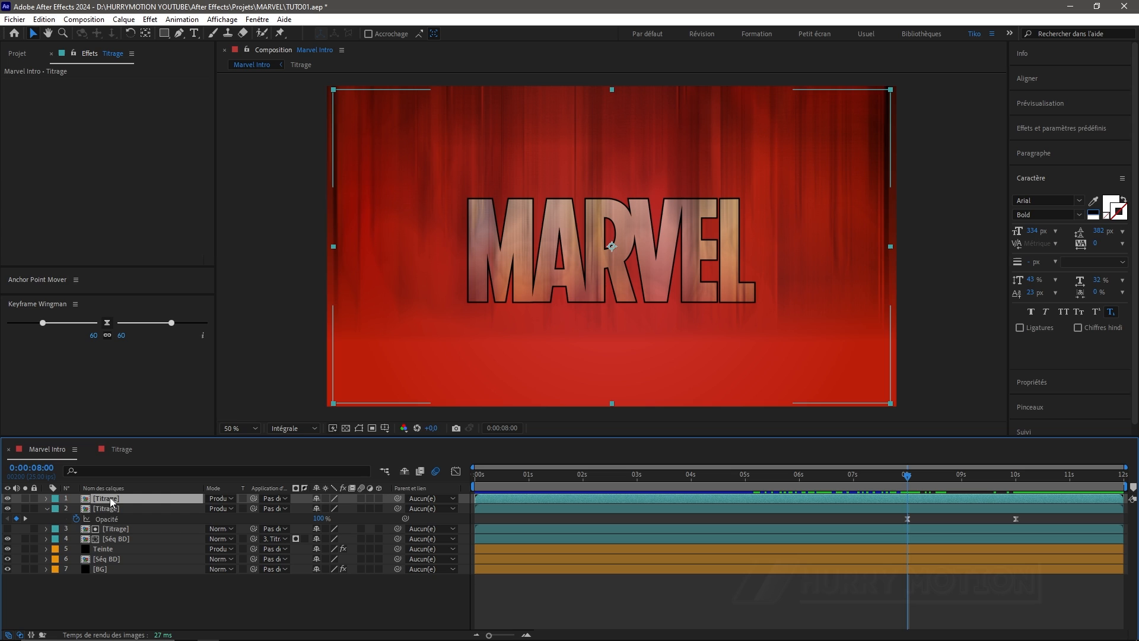
pyautogui.click(215, 501)
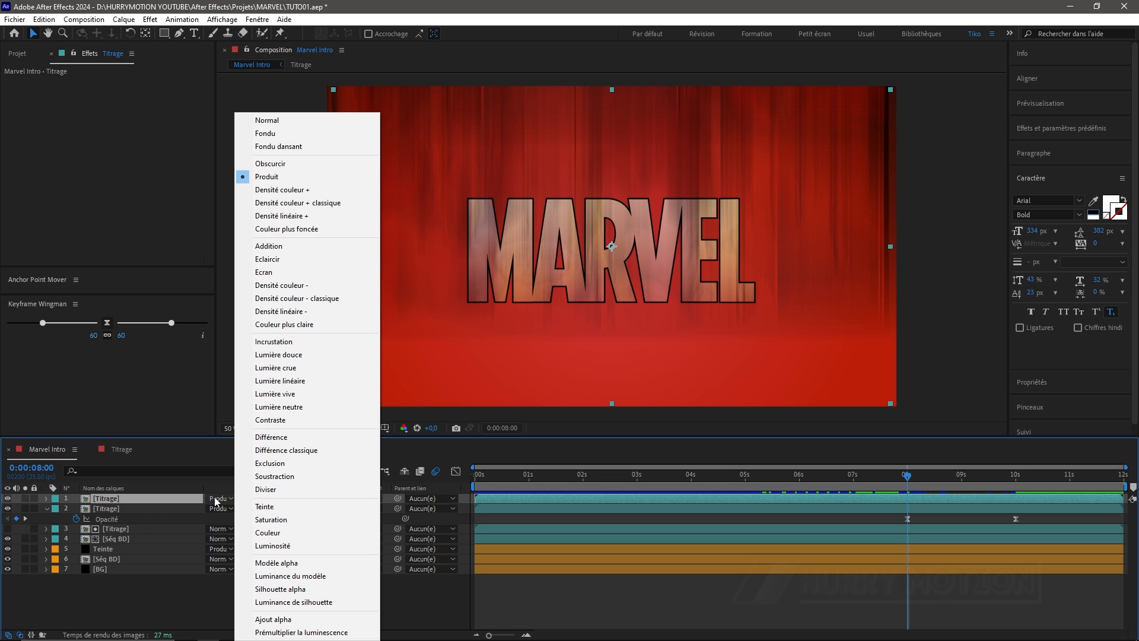
pyautogui.click(283, 120)
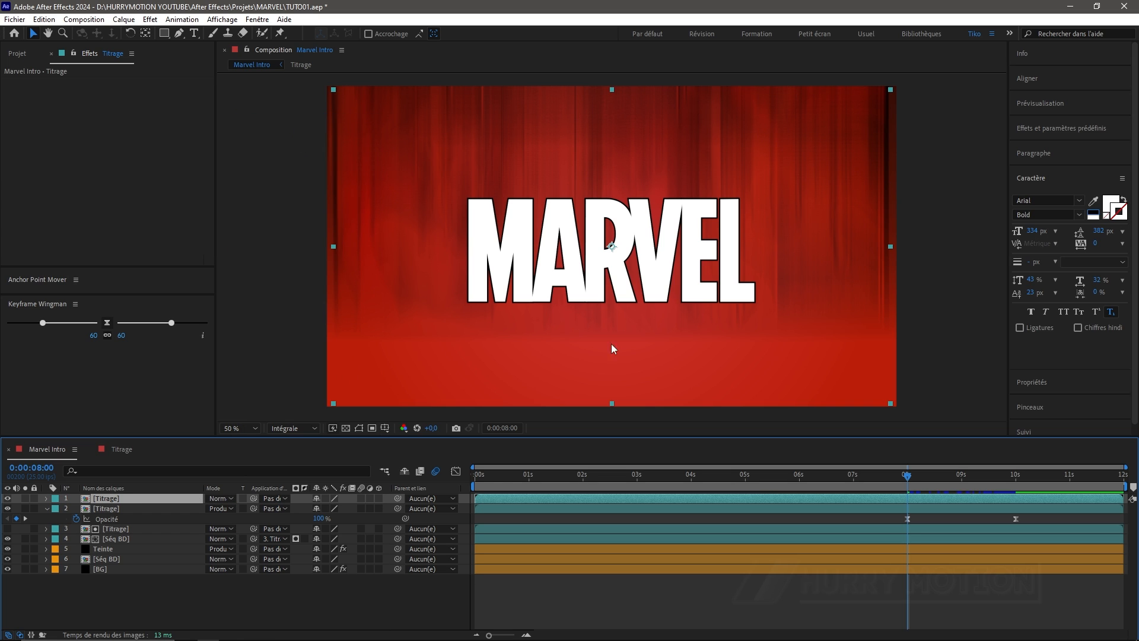
pyautogui.press('u')
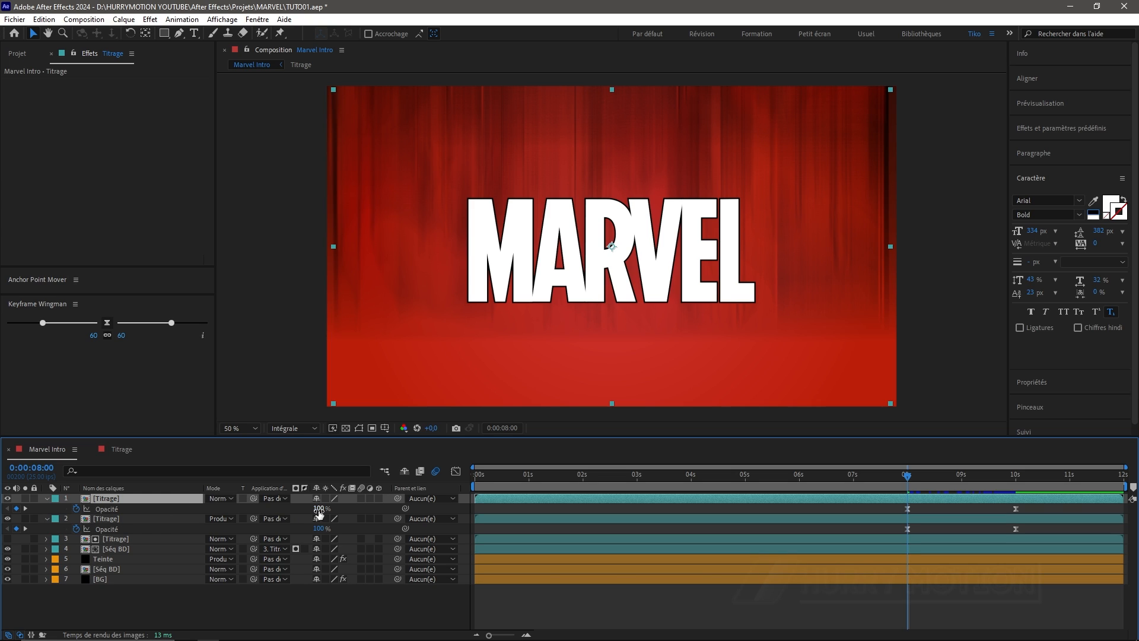
# Animate the topmost Titrage layer's opacity from 1% at 8 seconds to 100% at 10 seconds
pyautogui.moveTo(319, 508); pyautogui.dragTo(227, 508)
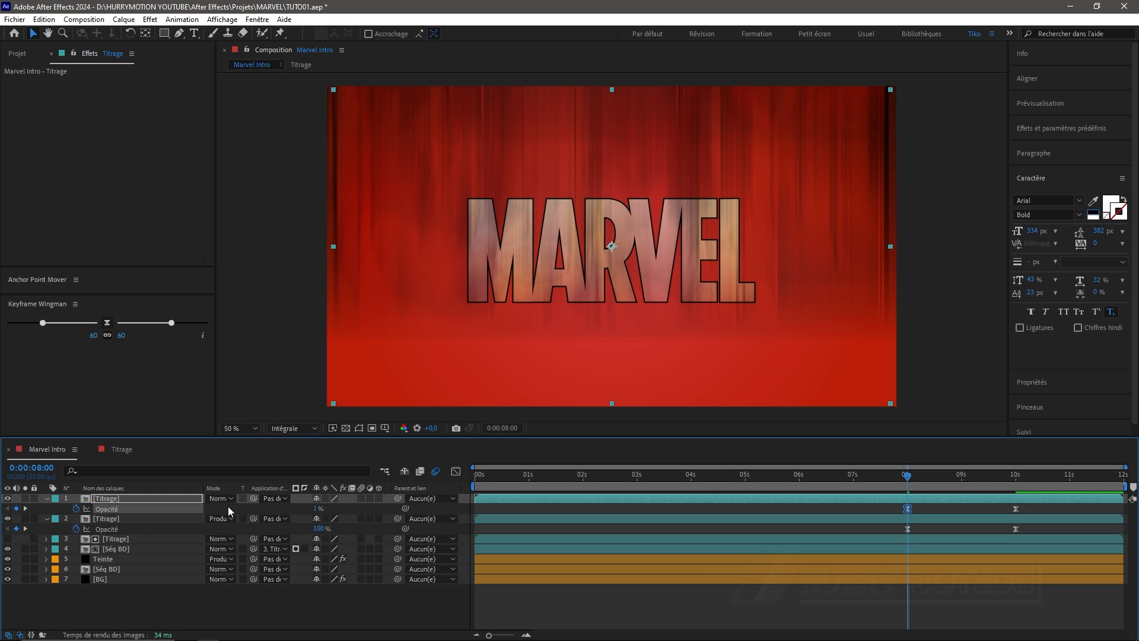
pyautogui.press('k')
pyautogui.moveTo(316, 508); pyautogui.dragTo(511, 501)
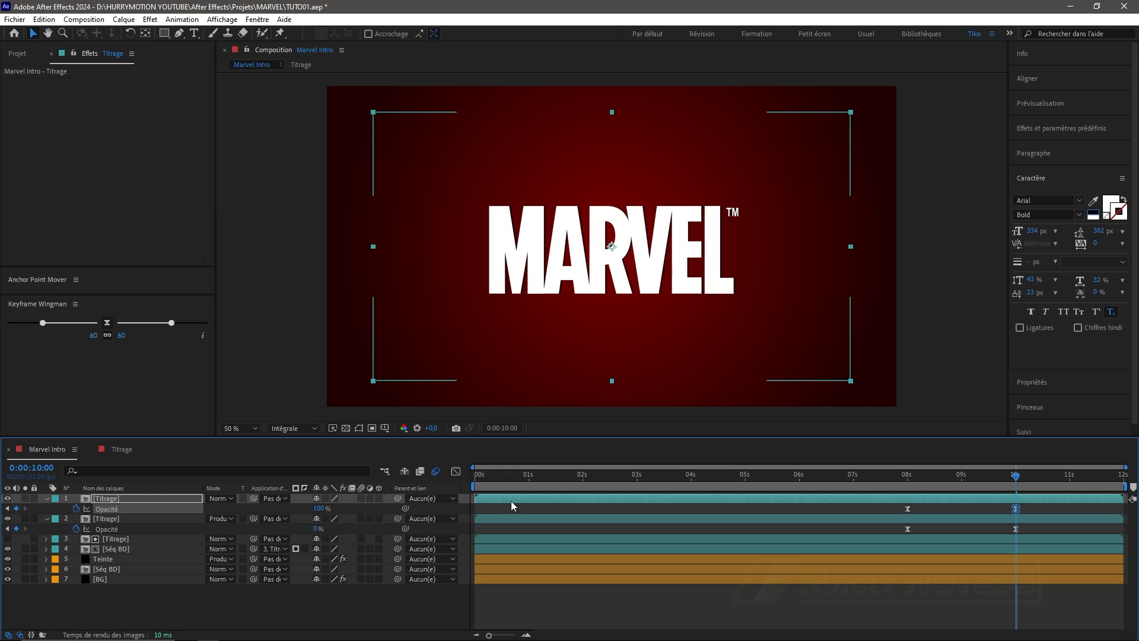
# Preview the title's opacity crossfade between 8 and 10 seconds and collapse the layers' keyframe properties
pyautogui.moveTo(1020, 477); pyautogui.dragTo(834, 485)
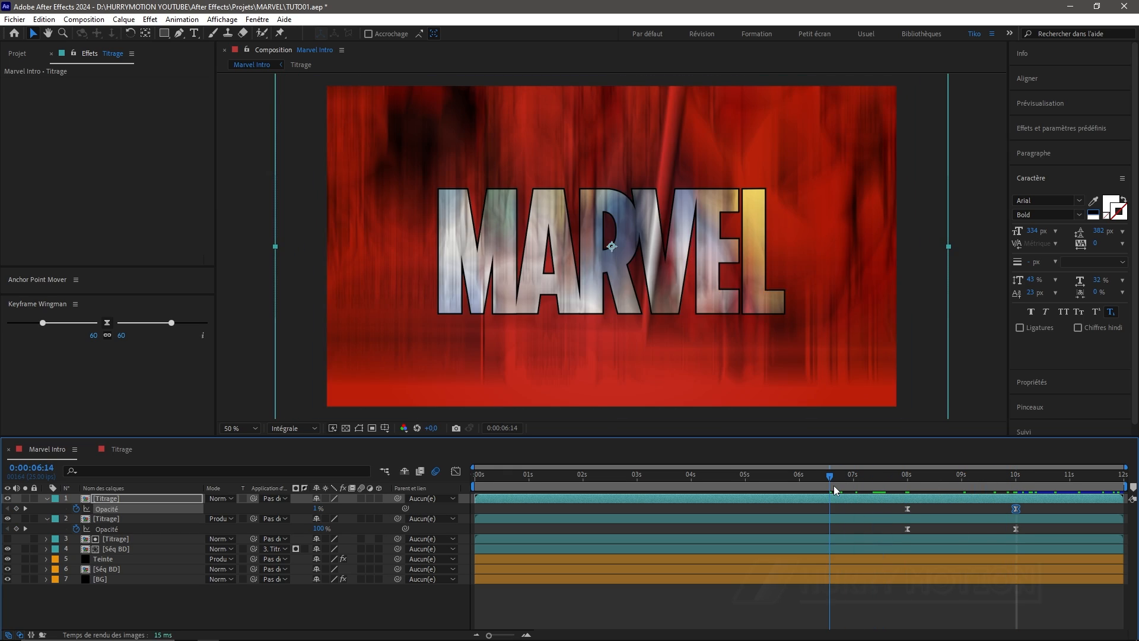
pyautogui.press('space')
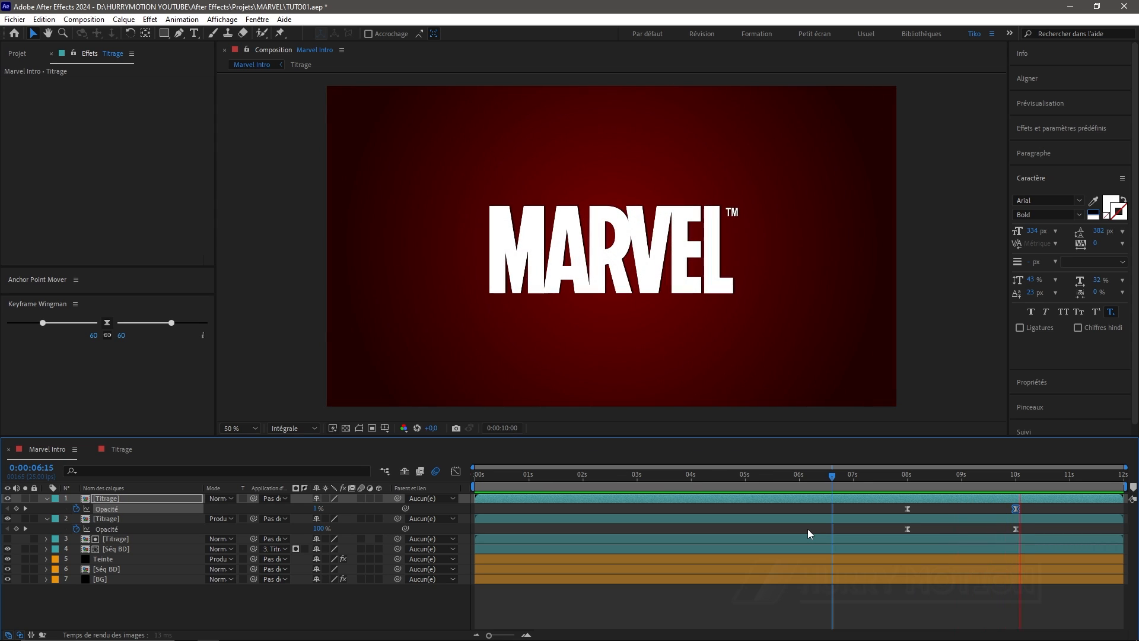
pyautogui.press('space')
pyautogui.moveTo(1037, 478); pyautogui.dragTo(950, 479)
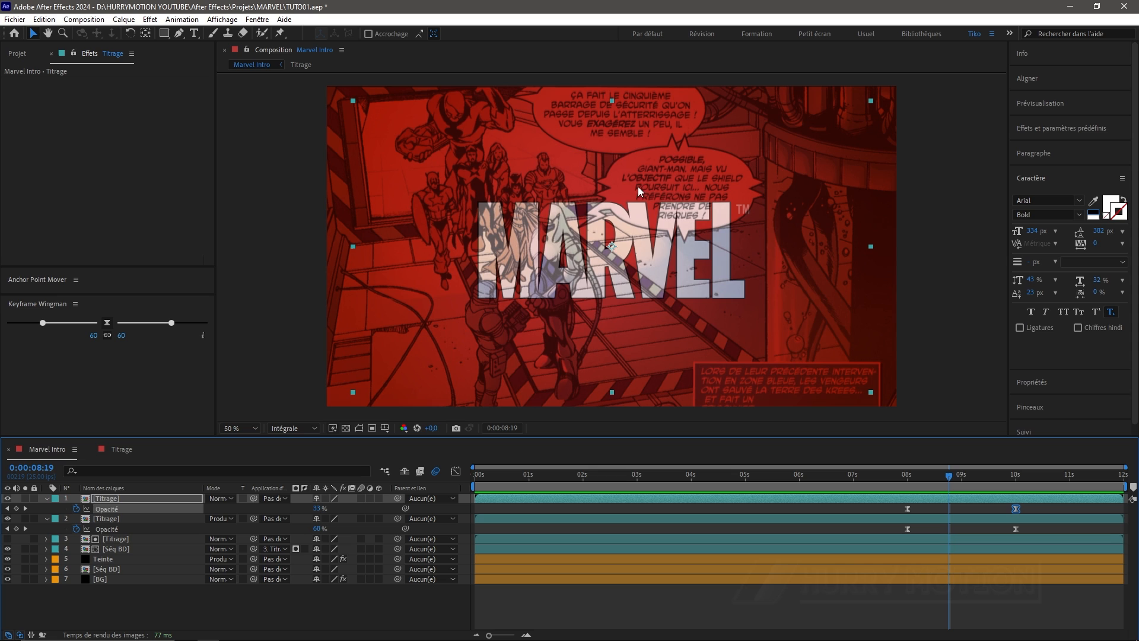
pyautogui.moveTo(950, 478); pyautogui.dragTo(773, 480)
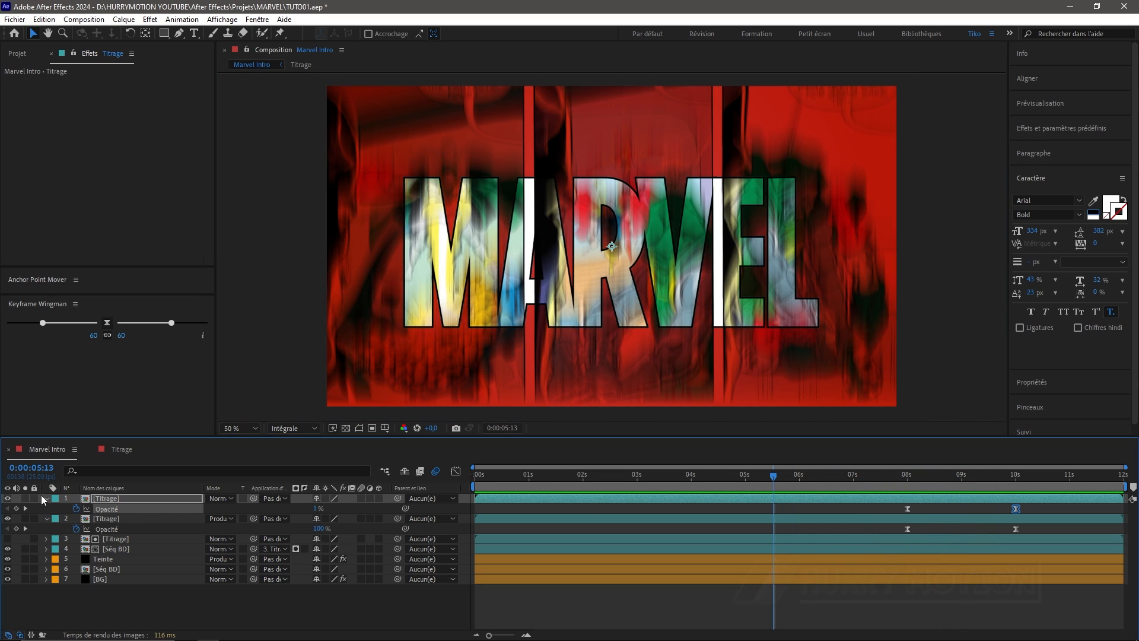
pyautogui.press('u')
pyautogui.click(47, 509)
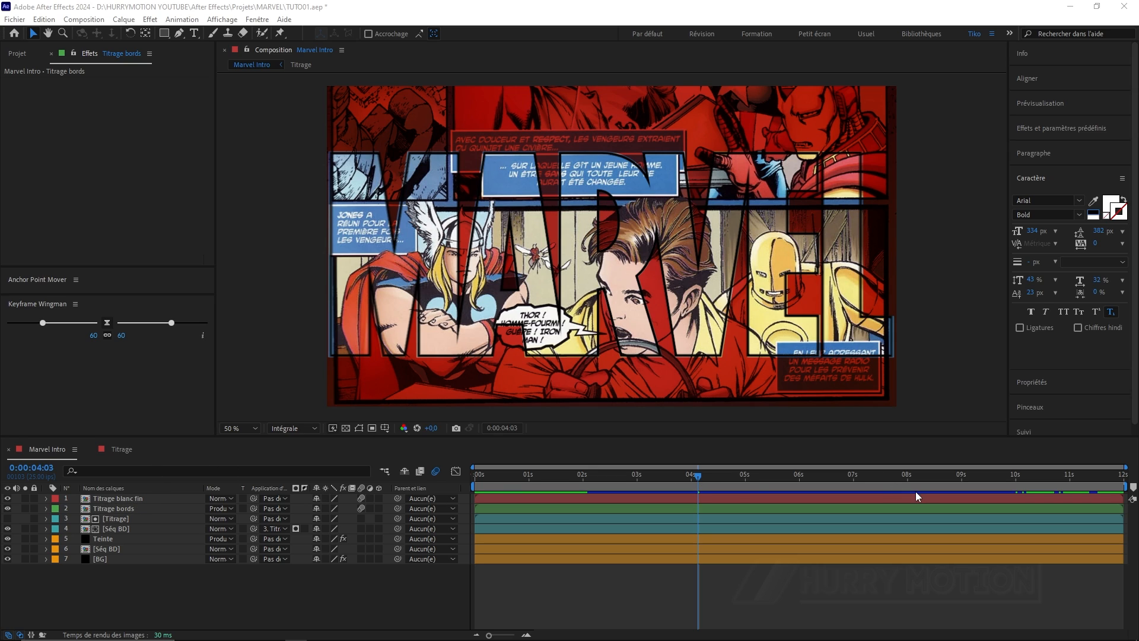
# Split the Titrage blanc fin layer at 8 seconds, discarding the earlier part, and lock the remaining layer
pyautogui.moveTo(700, 482); pyautogui.dragTo(910, 485)
pyautogui.click(896, 493)
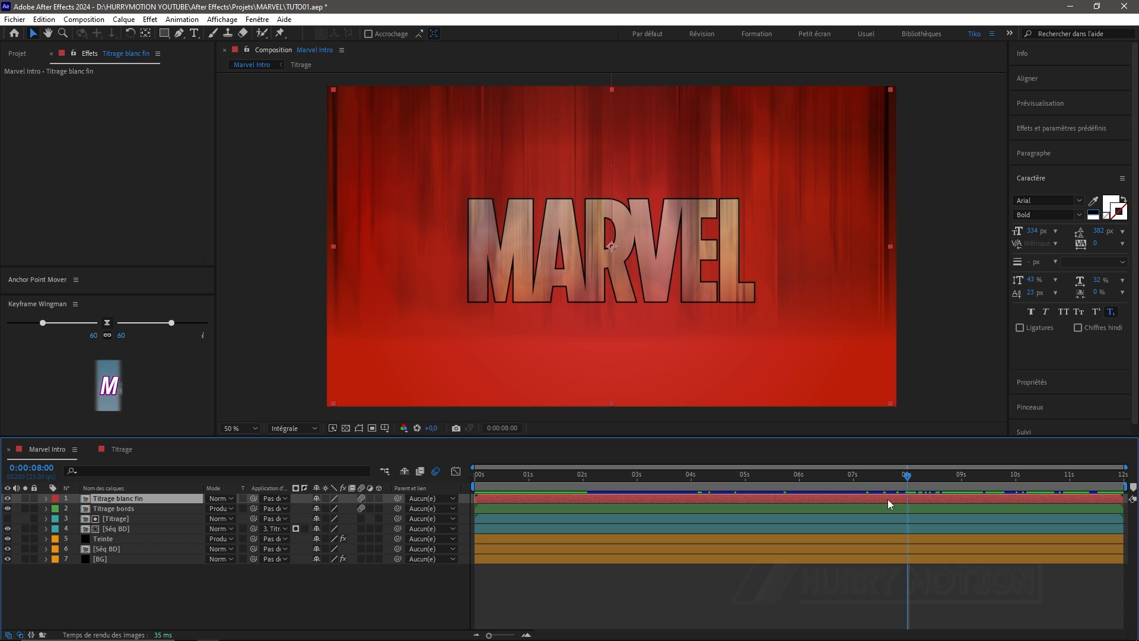
pyautogui.hotkey('ctrl', 'shift', 'd')
pyautogui.press('Delete')
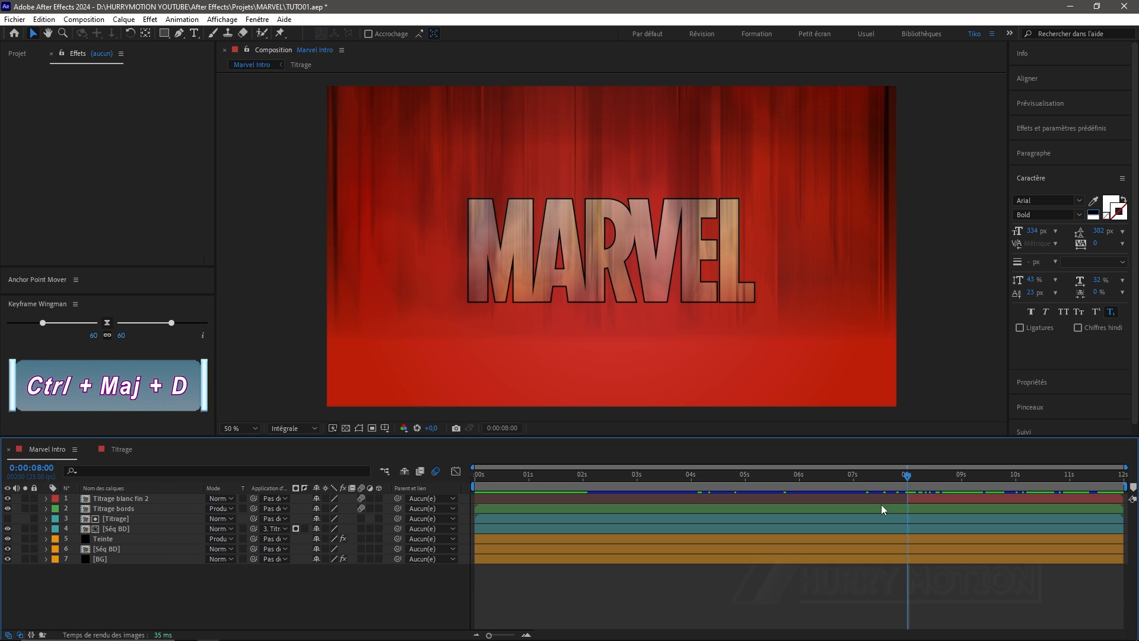
pyautogui.moveTo(908, 475)
pyautogui.mouseDown()
pyautogui.moveTo(844, 473)
pyautogui.moveTo(935, 475)
pyautogui.moveTo(907, 477)
pyautogui.mouseUp()
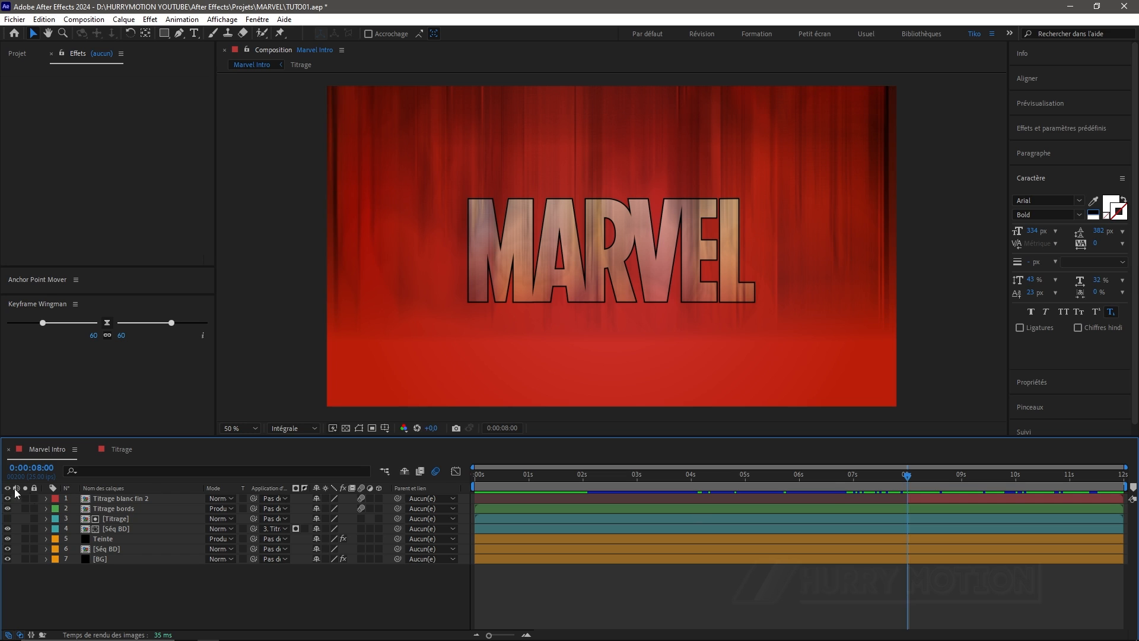
pyautogui.click(33, 499)
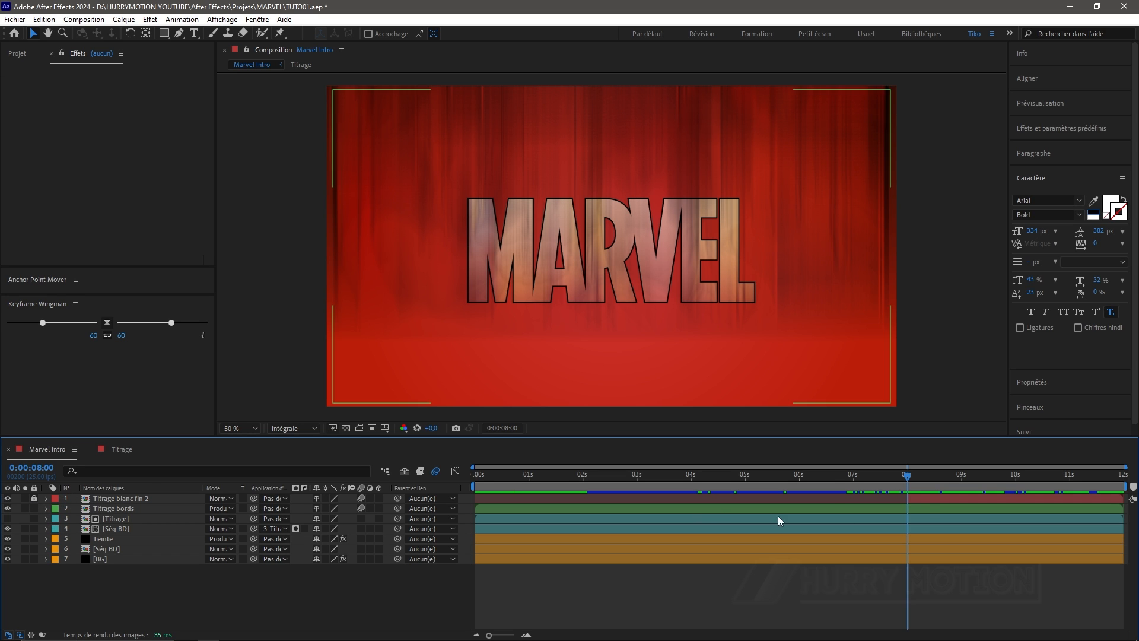
# Trim the start of the [Titrage] matte layer to just before 11 seconds
pyautogui.moveTo(908, 478); pyautogui.dragTo(843, 478)
pyautogui.click(751, 485)
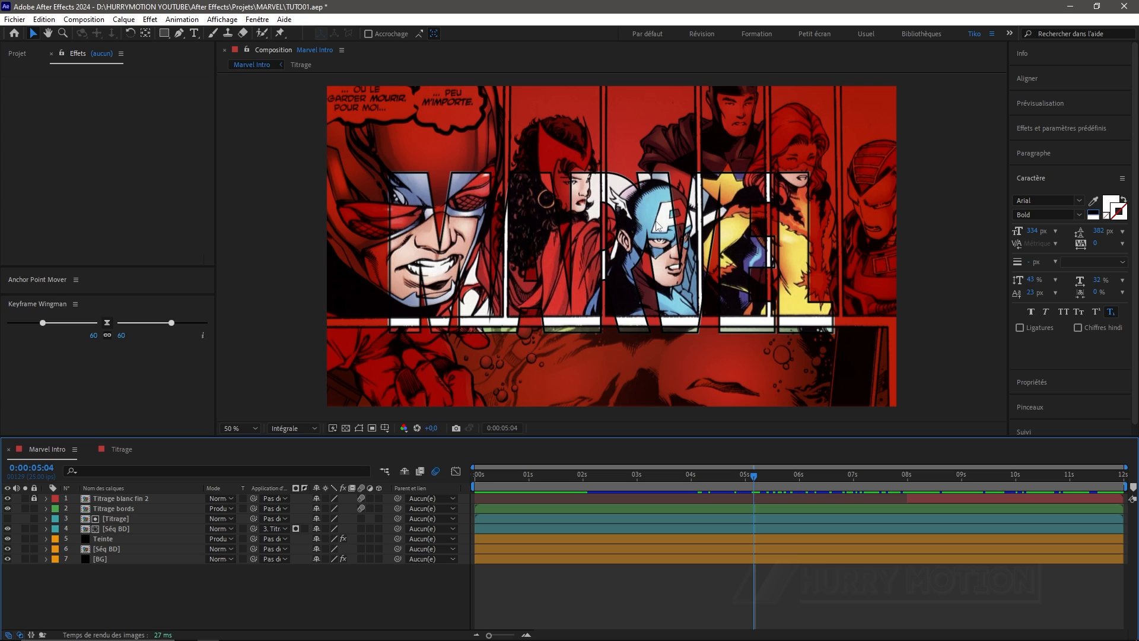
pyautogui.click(744, 474)
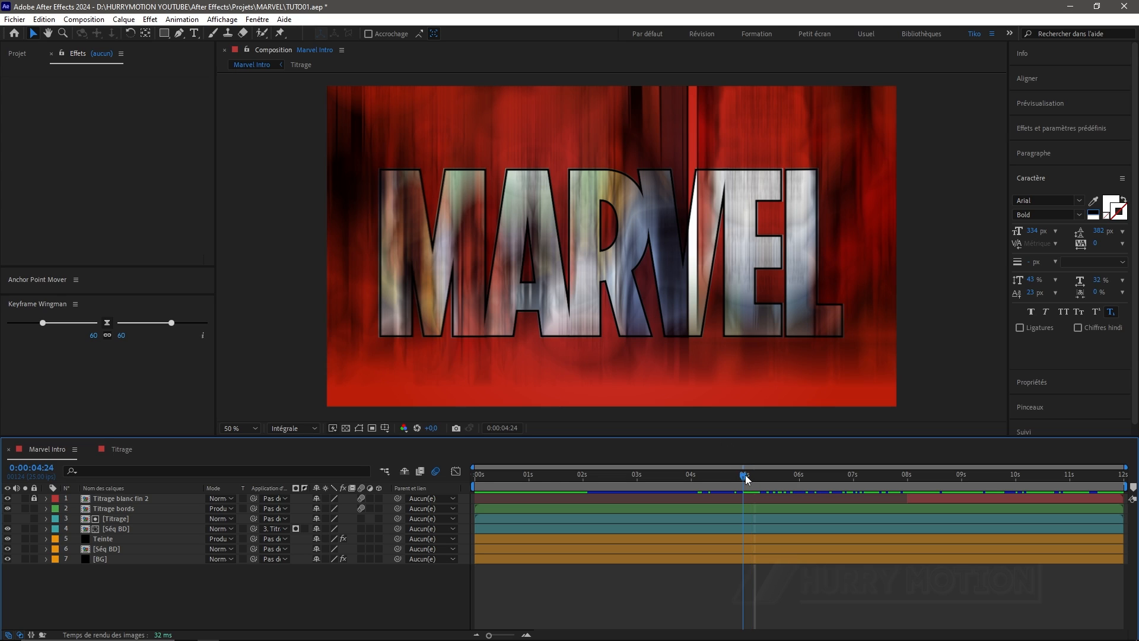
pyautogui.click(112, 518)
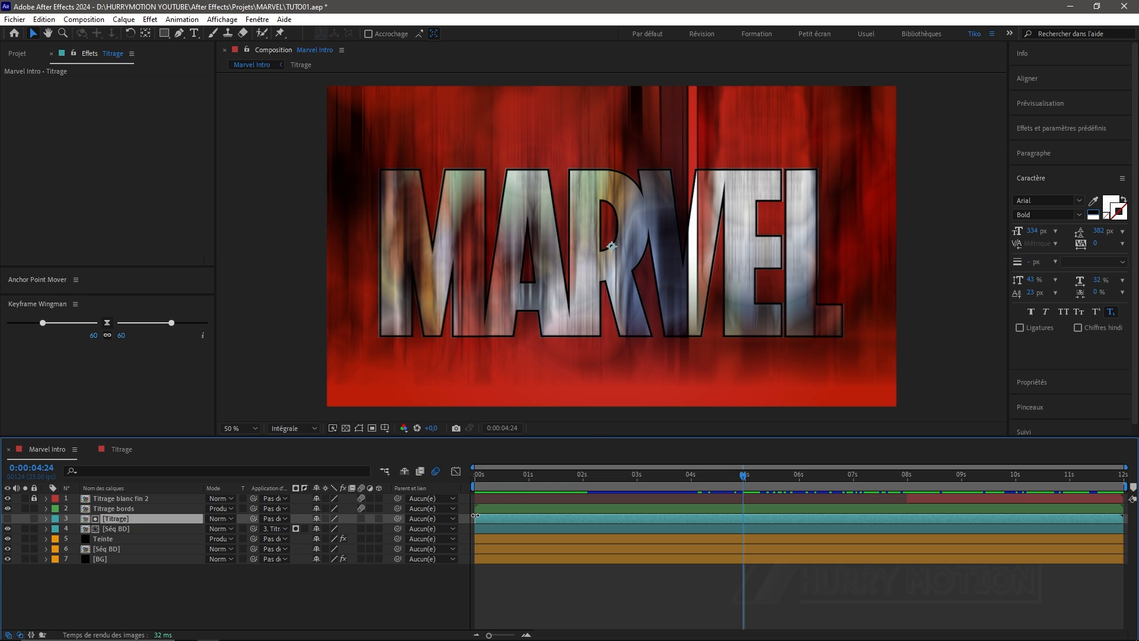
pyautogui.moveTo(475, 516); pyautogui.dragTo(1059, 503)
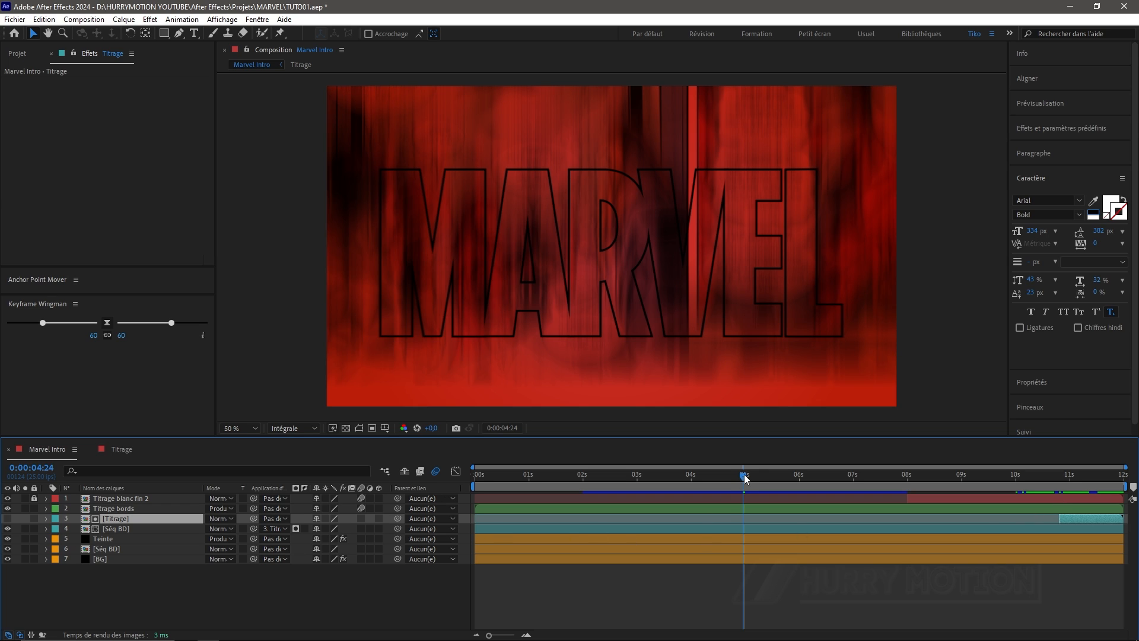
# Add a Position keyframe to the Titrage bords layer at 0:00:02:04
pyautogui.moveTo(745, 480); pyautogui.dragTo(585, 478)
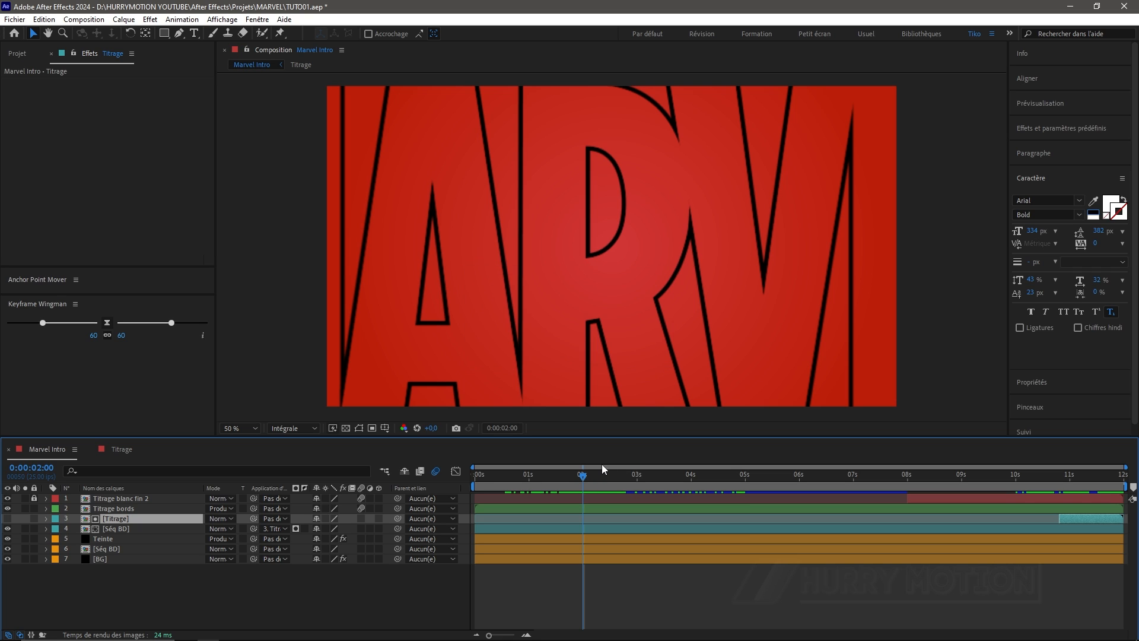
pyautogui.press('pagedown')
pyautogui.press('pagedown')
pyautogui.press('pagedown')
pyautogui.press('pagedown')
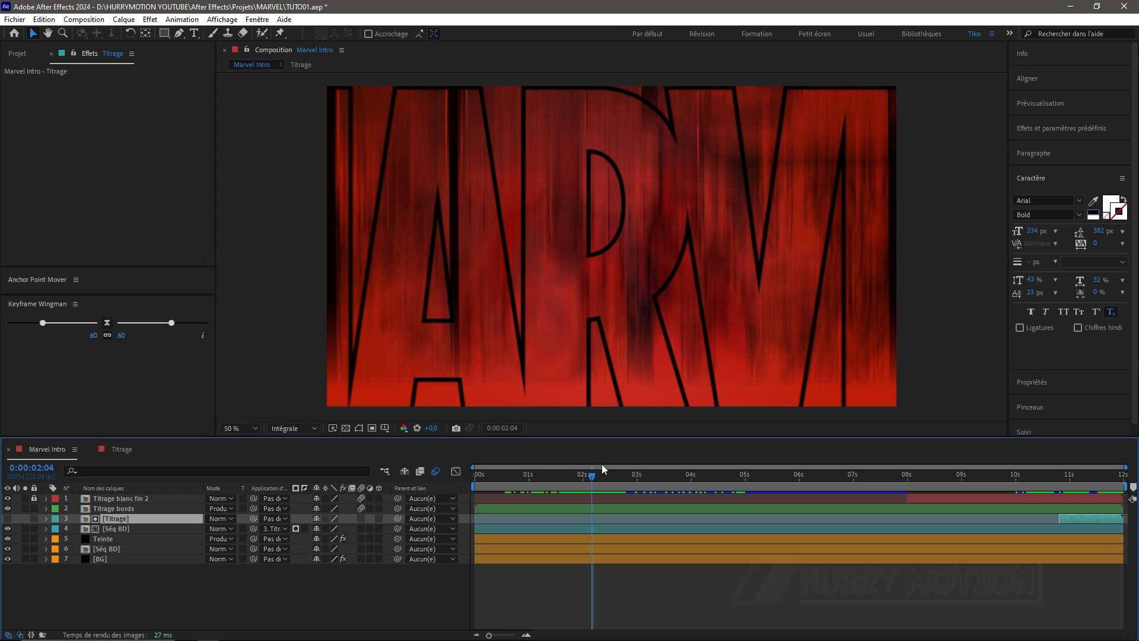
pyautogui.press('p')
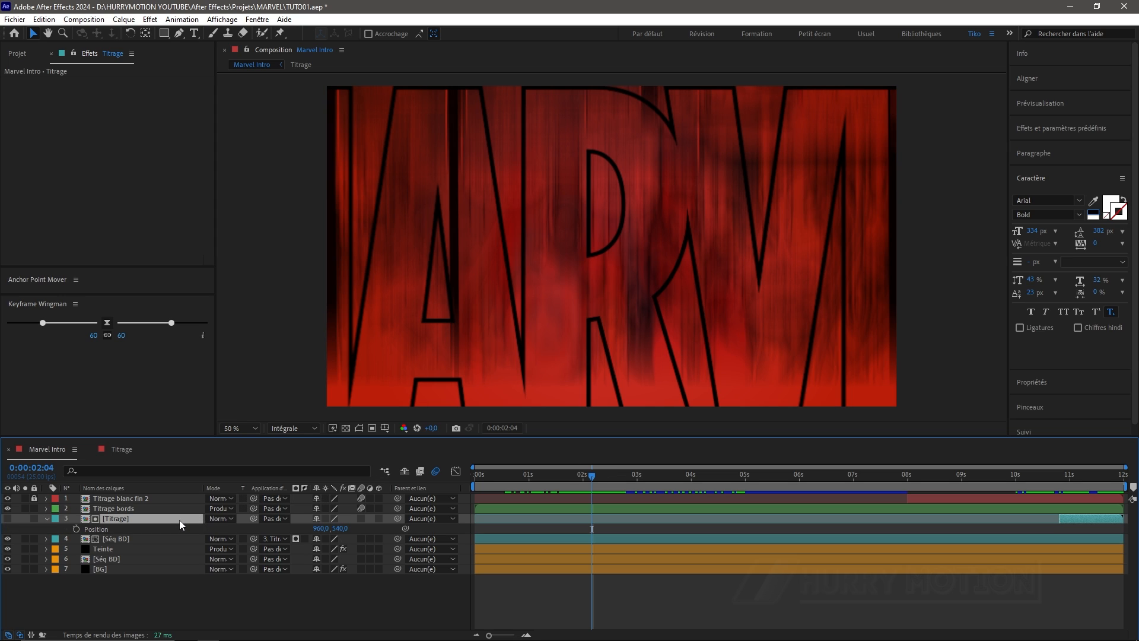
pyautogui.press('p')
pyautogui.click(172, 508)
pyautogui.press('p')
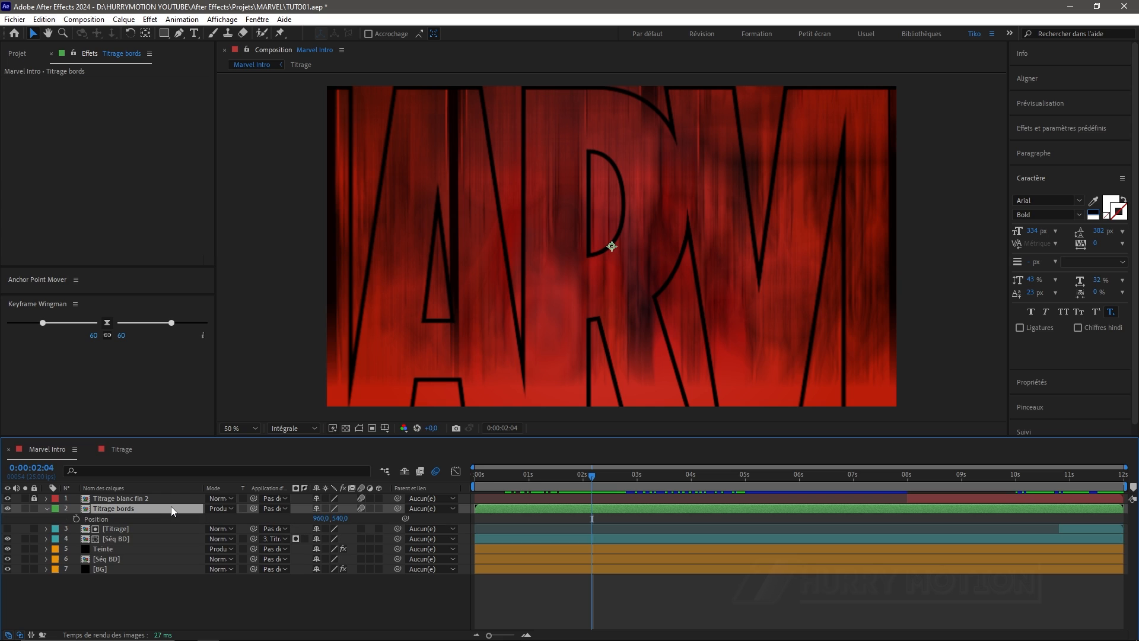
pyautogui.click(76, 519)
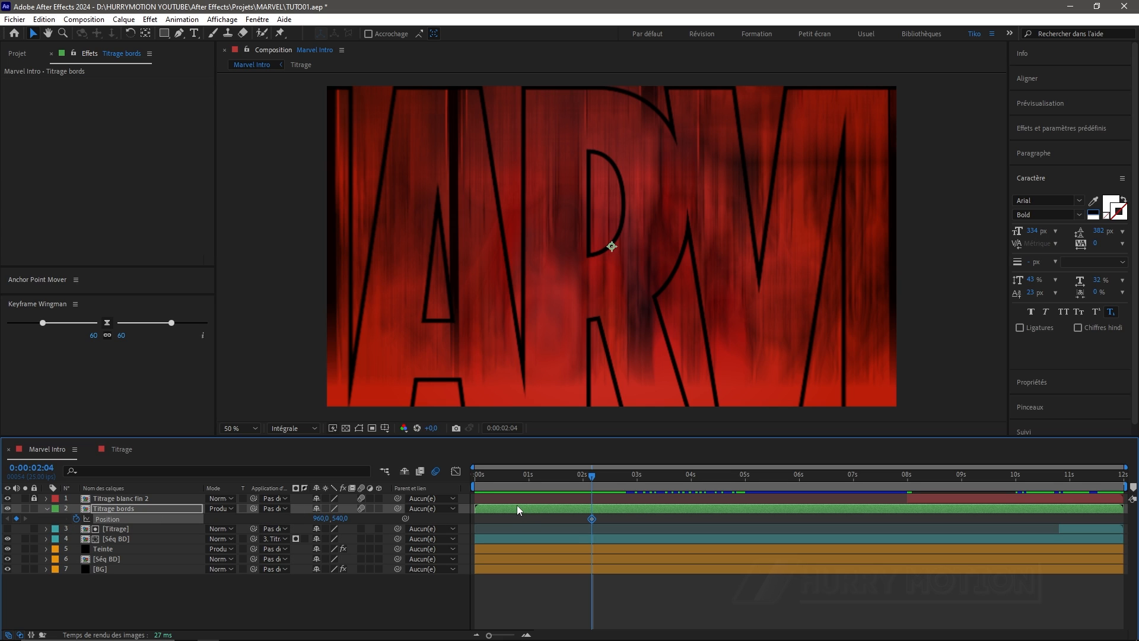
# Move back to 0:00:02:00 and set the Titrage bords layer's vertical position to -1100
pyautogui.press('pageup')
pyautogui.press('pageup')
pyautogui.press('pageup')
pyautogui.press('pageup')
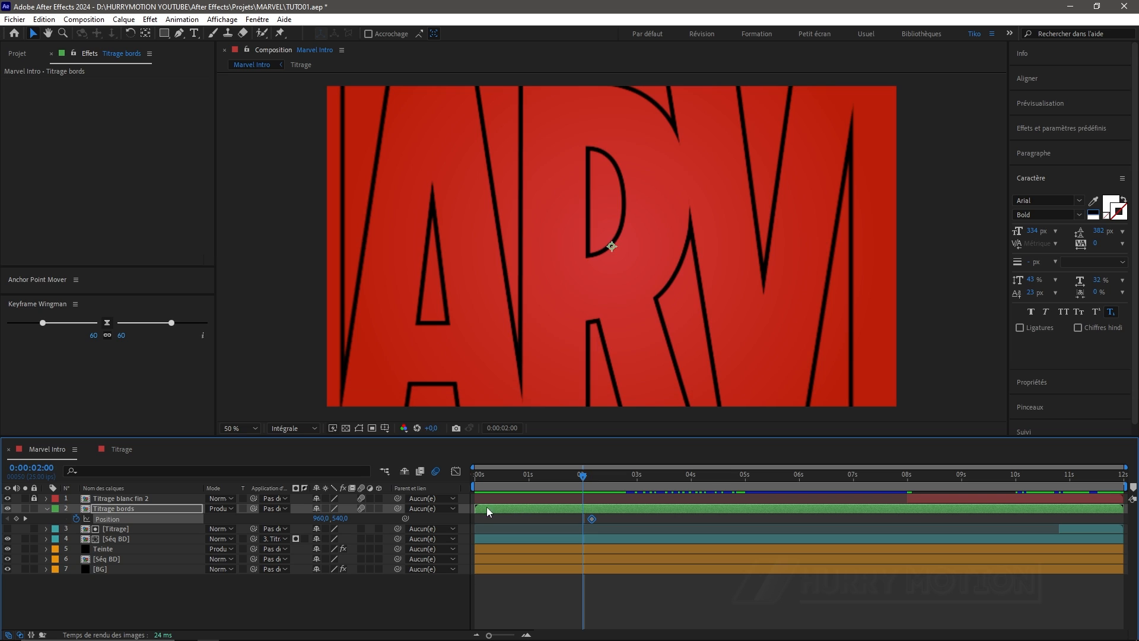
pyautogui.moveTo(336, 520); pyautogui.dragTo(241, 532)
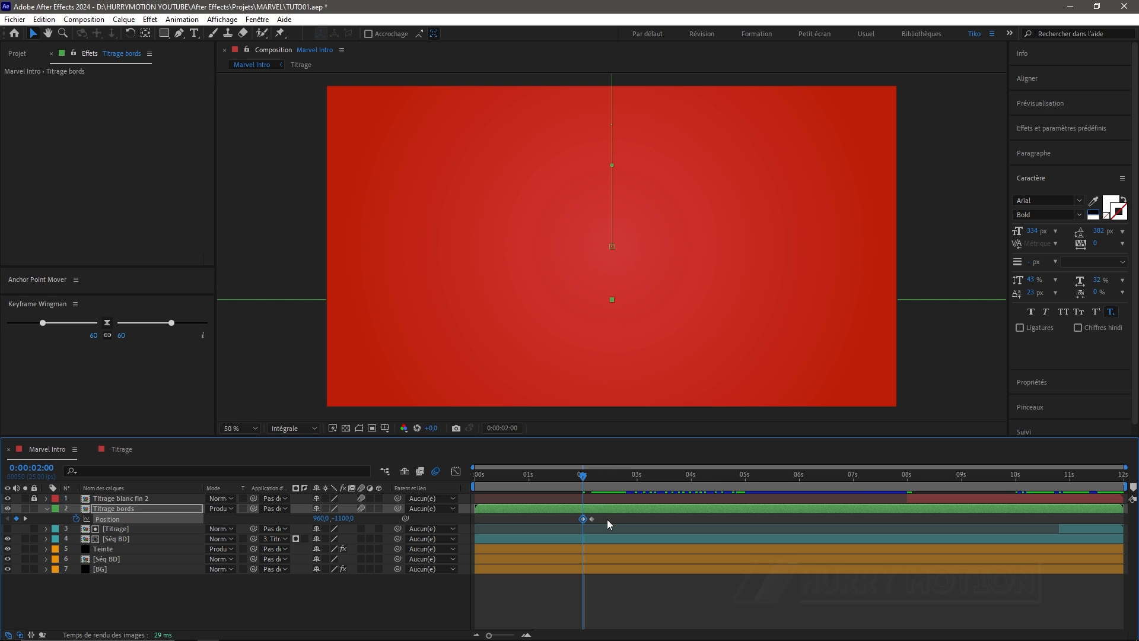
# Ease both Titrage bords Position keyframes and reshape their speed curve so the drop starts fast and slows into the last keyframe
pyautogui.moveTo(607, 521); pyautogui.dragTo(572, 519)
pyautogui.click(456, 471)
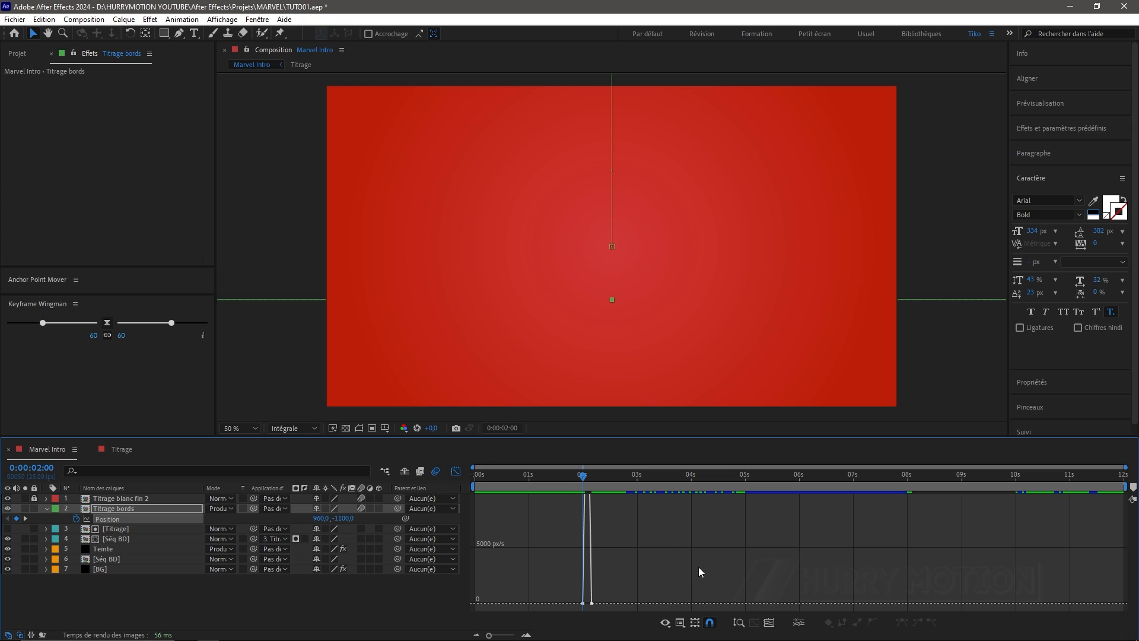
pyautogui.click(770, 621)
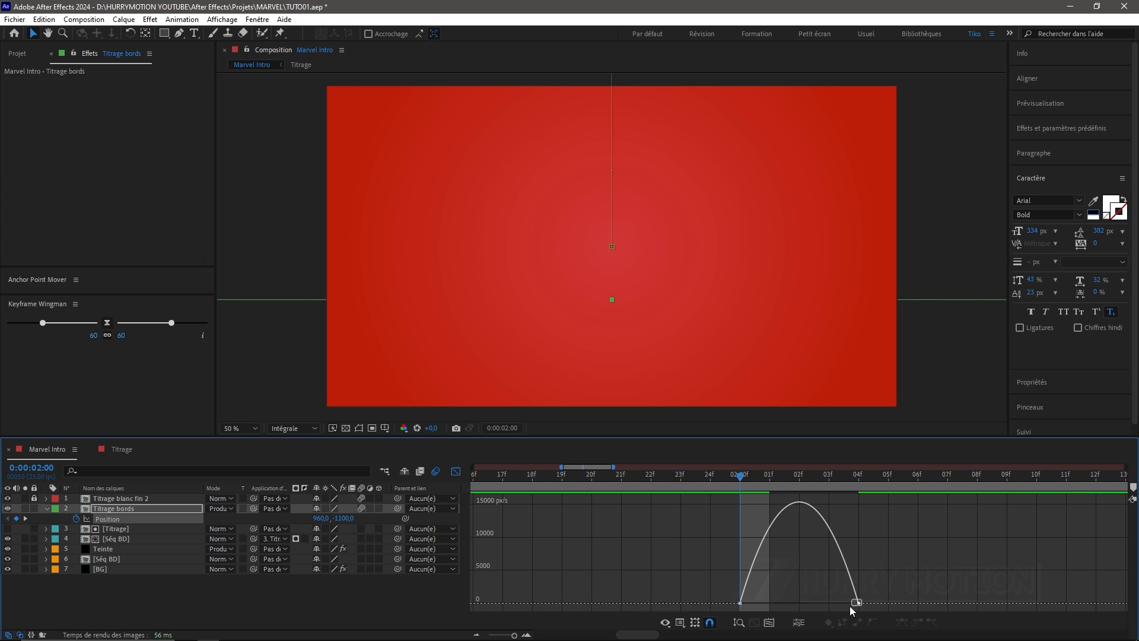
pyautogui.moveTo(838, 603); pyautogui.dragTo(793, 605)
pyautogui.click(456, 471)
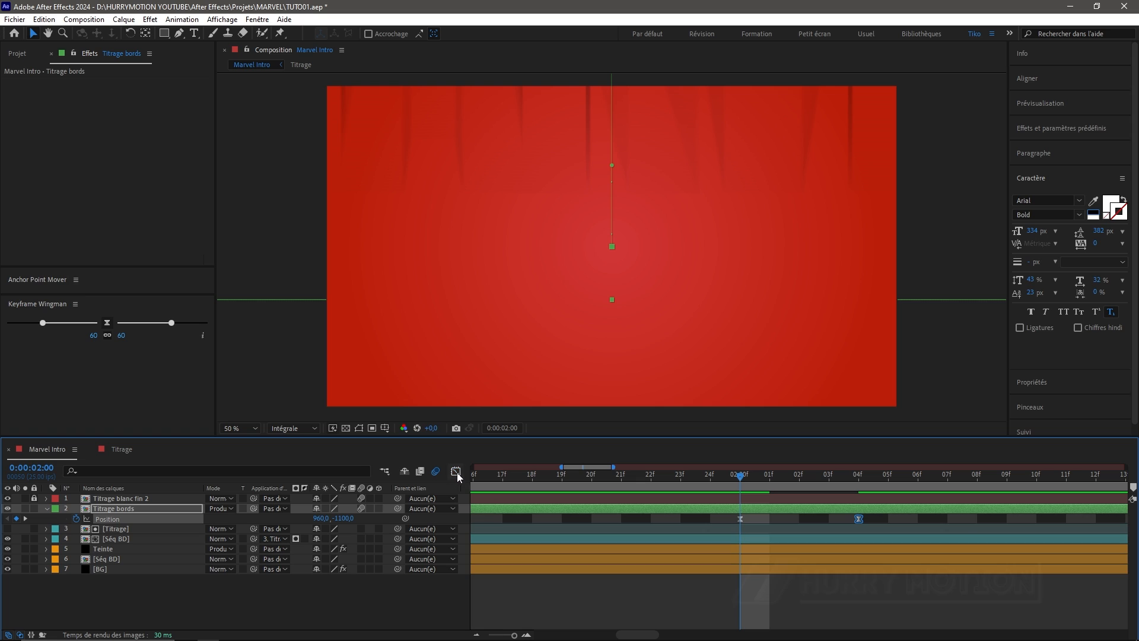
# Check the eased title drop and split the Titrage bords layer at 0:00:02:04
pyautogui.click(756, 476)
pyautogui.moveTo(774, 473); pyautogui.dragTo(800, 487)
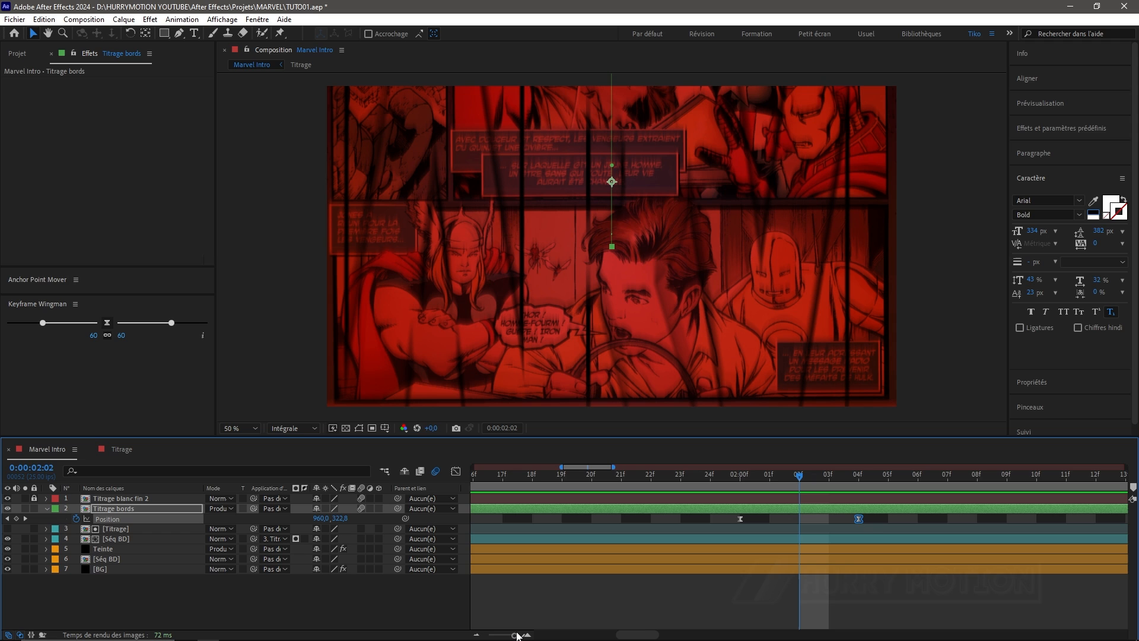
pyautogui.moveTo(514, 635); pyautogui.dragTo(480, 635)
pyautogui.moveTo(585, 472); pyautogui.dragTo(590, 481)
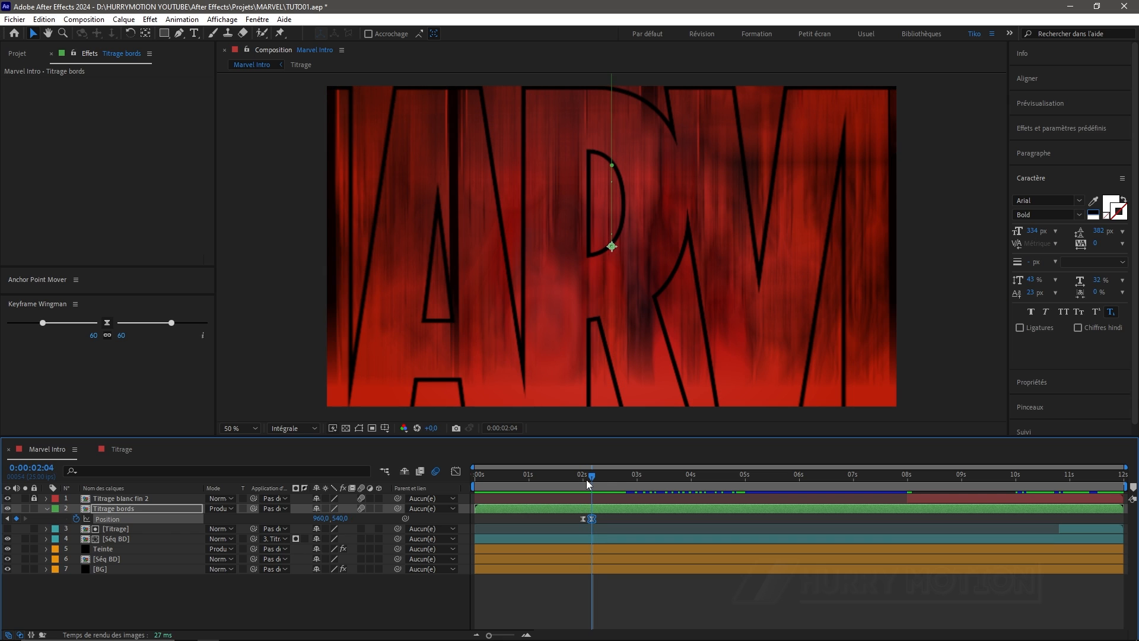
pyautogui.hotkey('ctrl', 'shift', 'd')
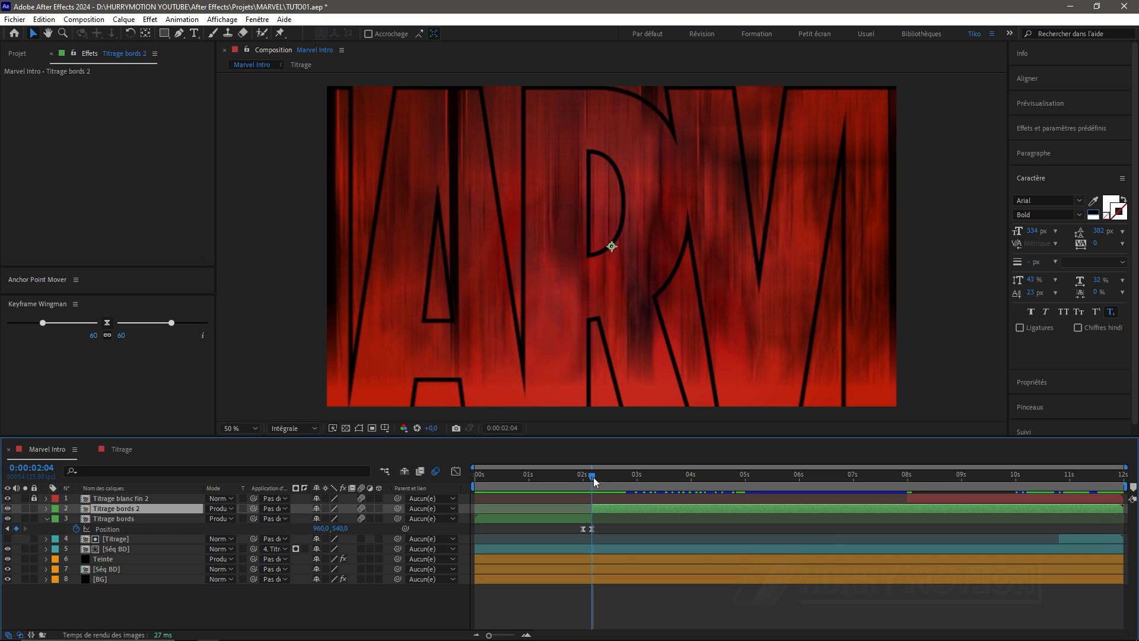
# Shift the Position keyframes of Titrage bords 2 so that the drop starts at 0:00:02:14
pyautogui.moveTo(593, 478)
pyautogui.mouseDown()
pyautogui.moveTo(625, 477)
pyautogui.moveTo(592, 483)
pyautogui.mouseUp()
pyautogui.hotkey('shift', 'pagedown')
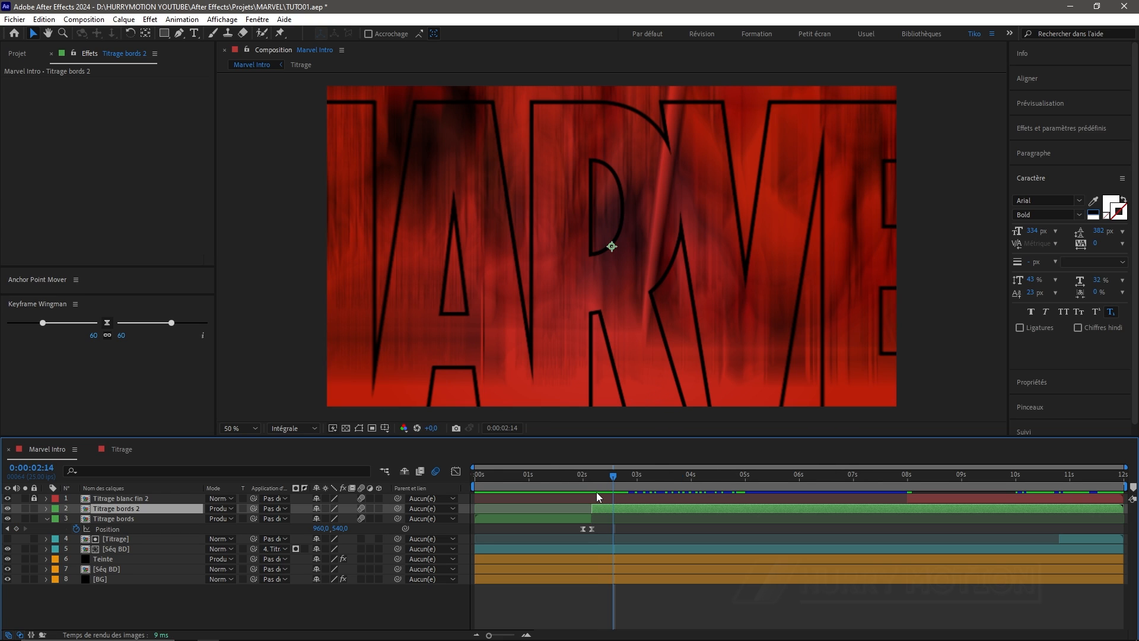
pyautogui.press('u')
pyautogui.moveTo(599, 520)
pyautogui.mouseDown()
pyautogui.moveTo(575, 521)
pyautogui.moveTo(611, 523)
pyautogui.mouseUp()
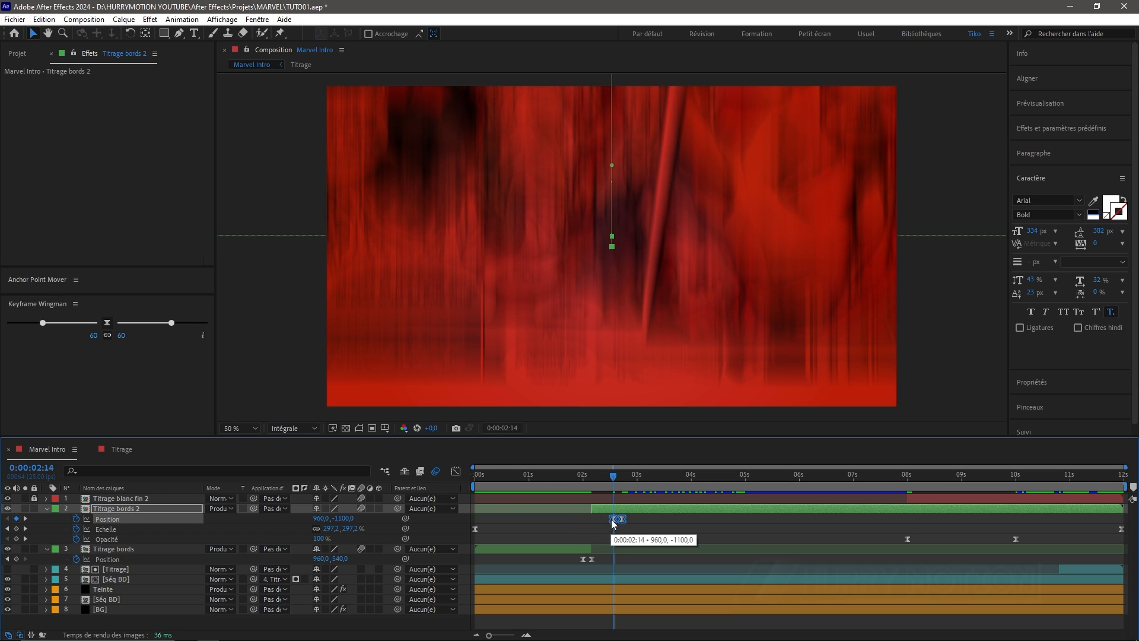
# Split Titrage bords 2 at 0:00:02:18 and shift the new piece's Position keyframes so its drop starts at 0:00:03:03
pyautogui.moveTo(613, 479); pyautogui.dragTo(621, 480)
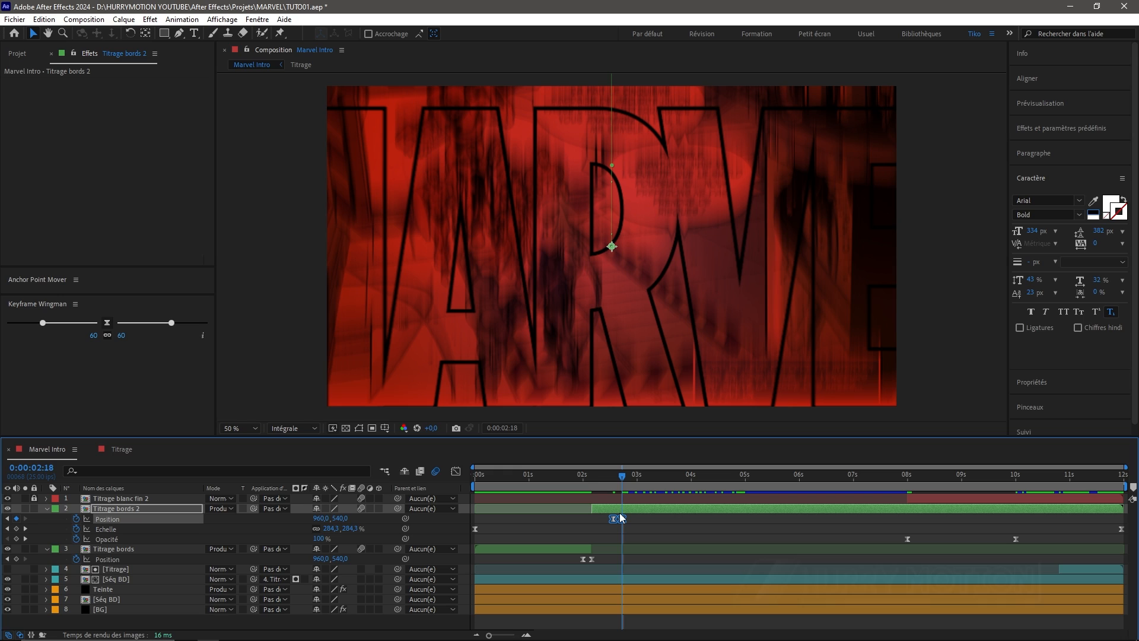
pyautogui.hotkey('ctrl', 'shift', 'd')
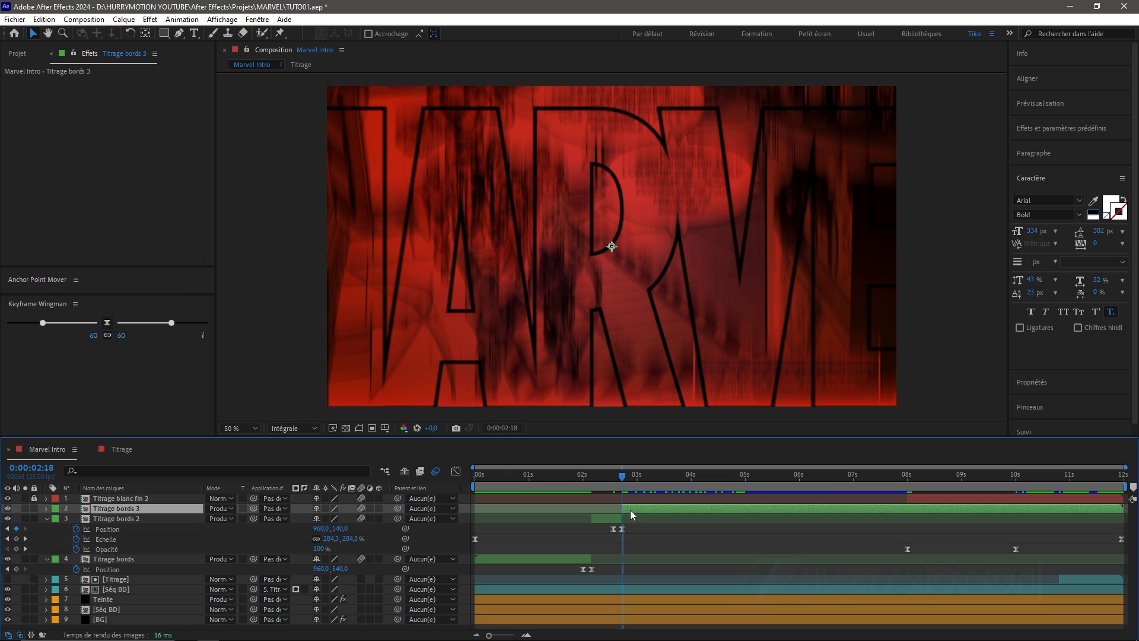
pyautogui.press('u')
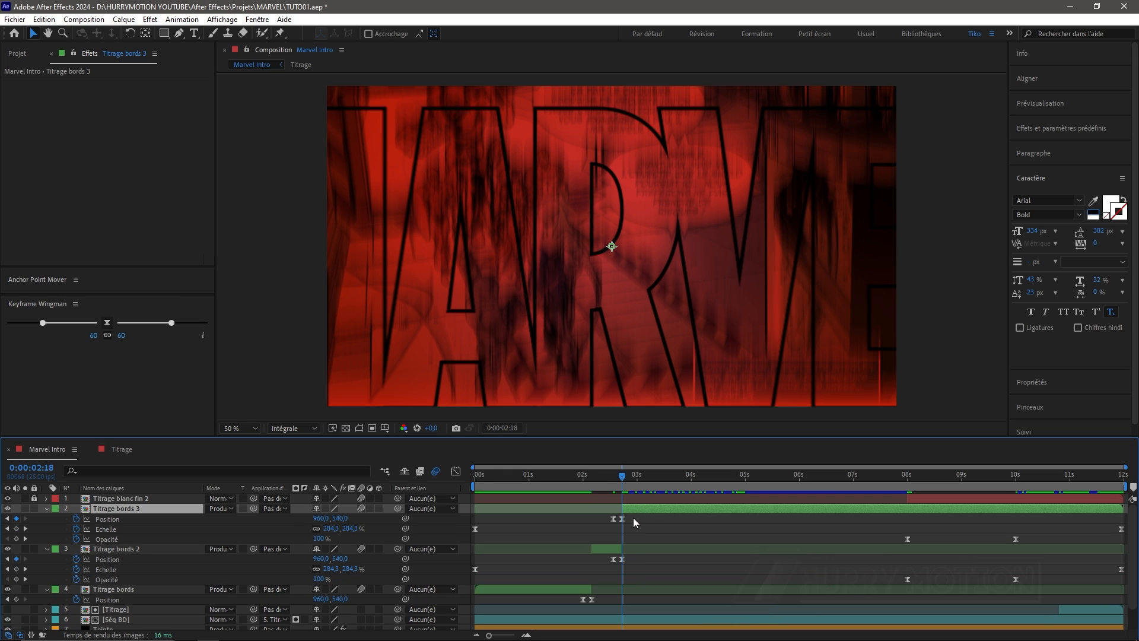
pyautogui.moveTo(632, 517); pyautogui.dragTo(619, 521)
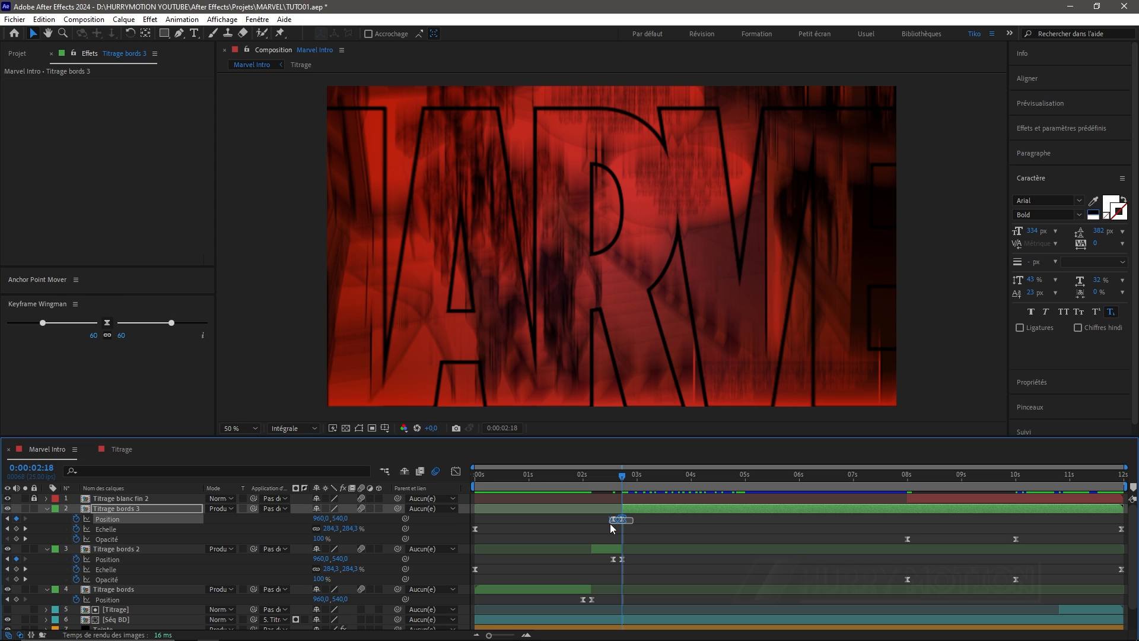
pyautogui.click(628, 517)
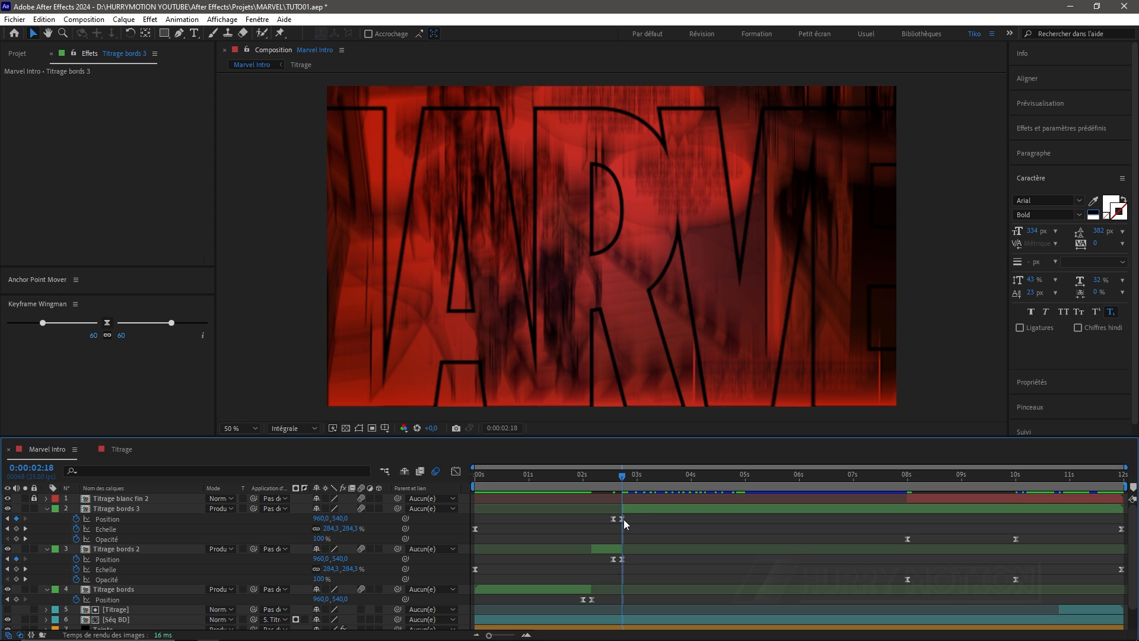
pyautogui.click(622, 519)
pyautogui.hotkey('shift', 'pagedown')
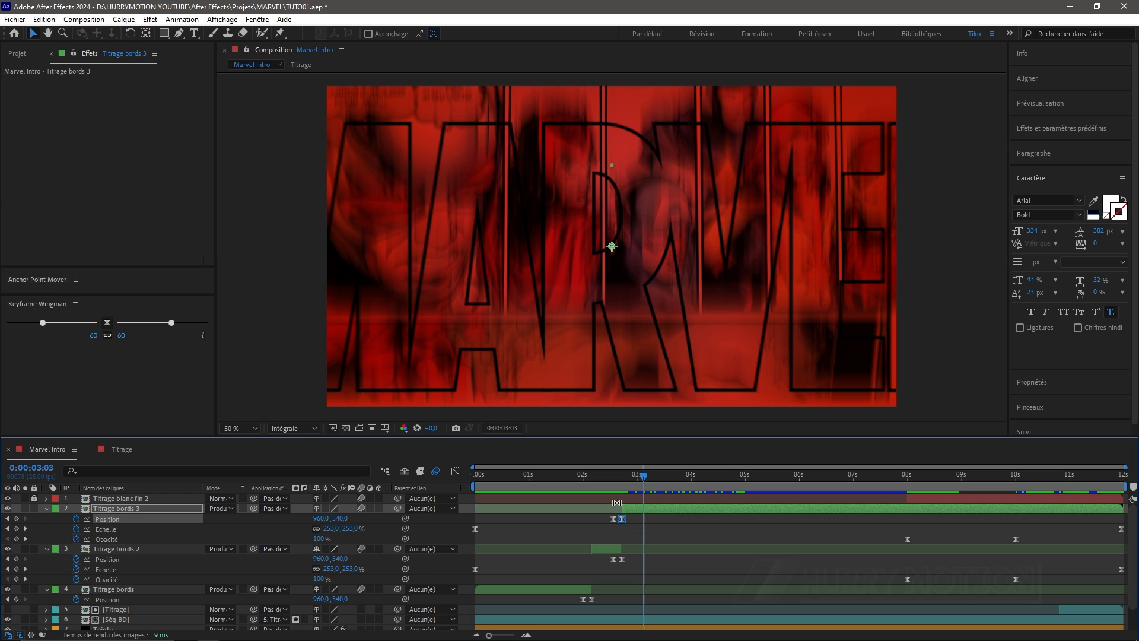
pyautogui.moveTo(610, 522); pyautogui.dragTo(641, 522)
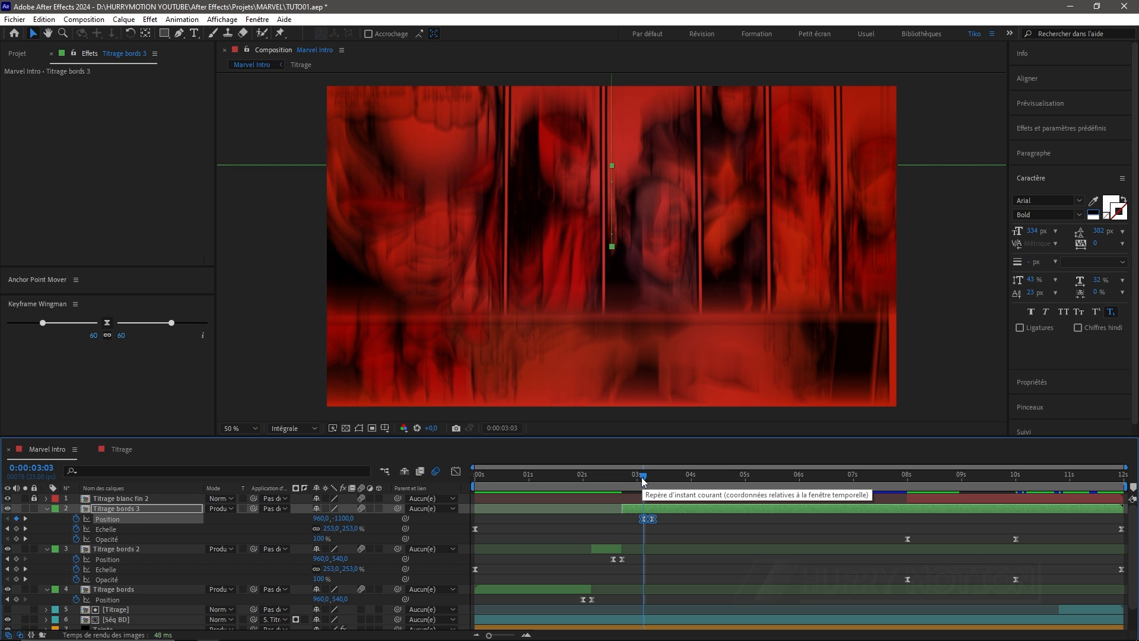
# Split Titrage bords 3 at 0:00:03:07, hide the new last piece and collapse the properties of the Titrage bords layers
pyautogui.moveTo(643, 480); pyautogui.dragTo(653, 483)
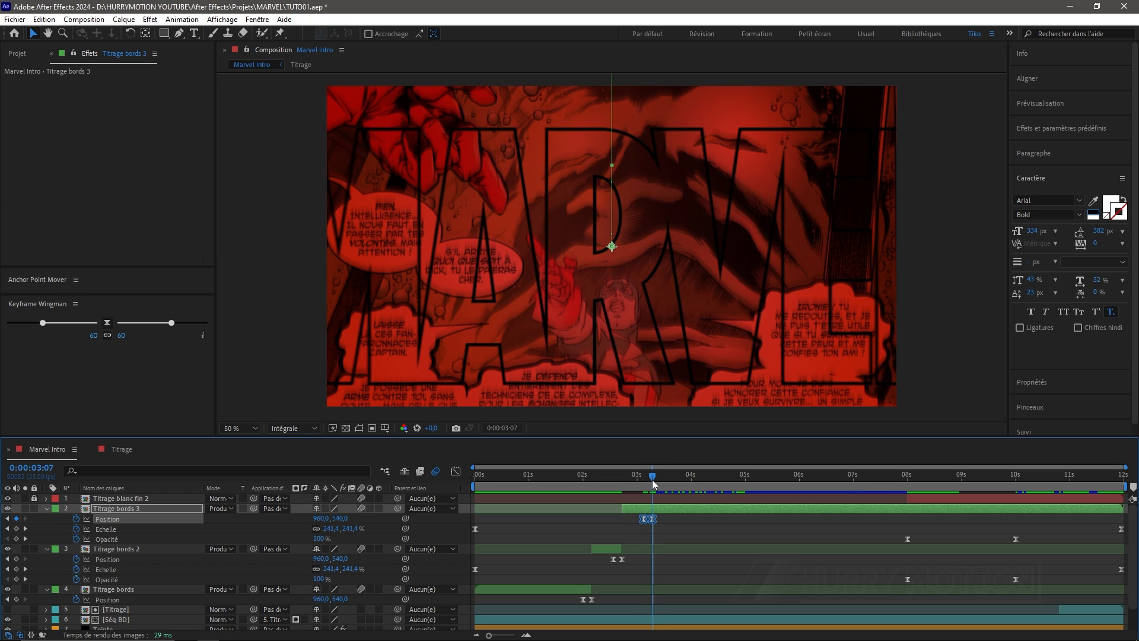
pyautogui.hotkey('ctrl', 'shift', 'd')
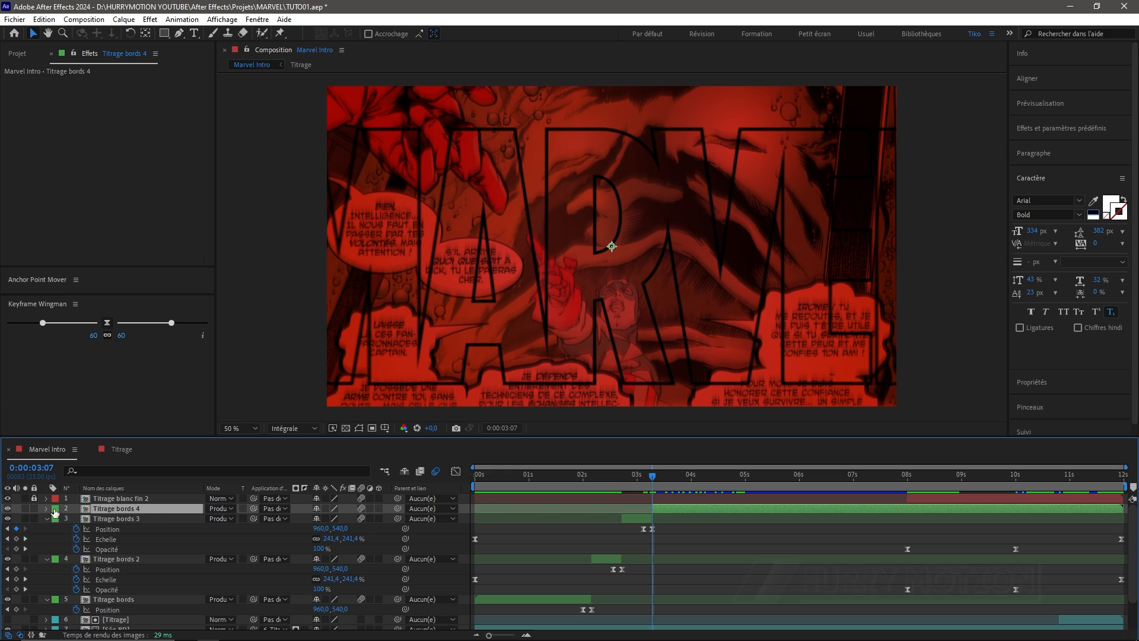
pyautogui.click(7, 508)
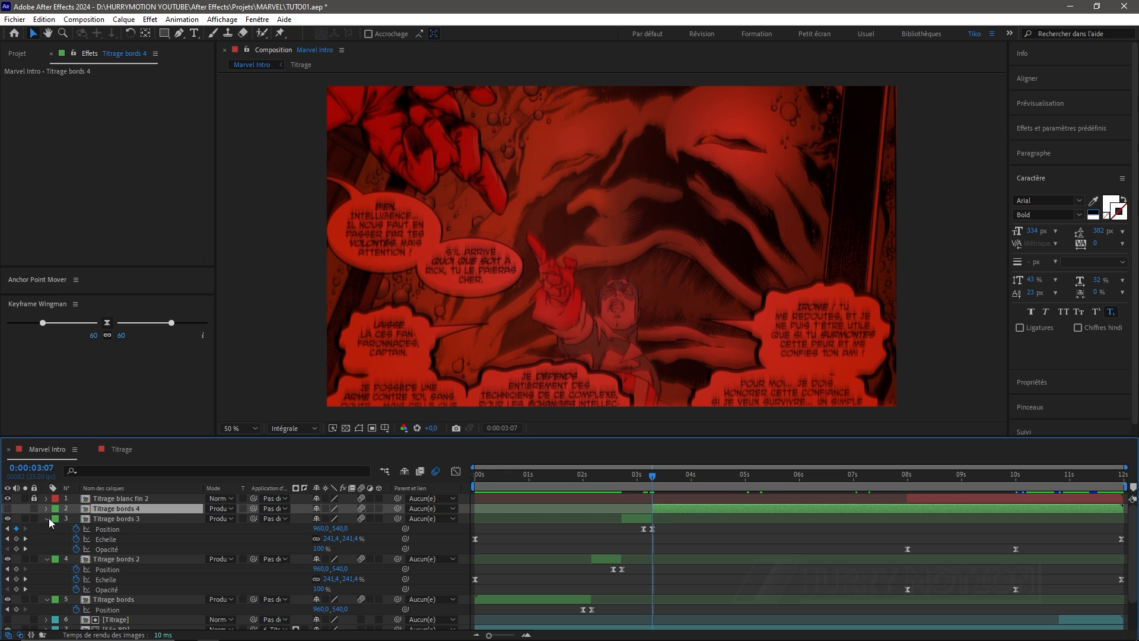
pyautogui.click(49, 518)
pyautogui.click(46, 529)
pyautogui.click(47, 537)
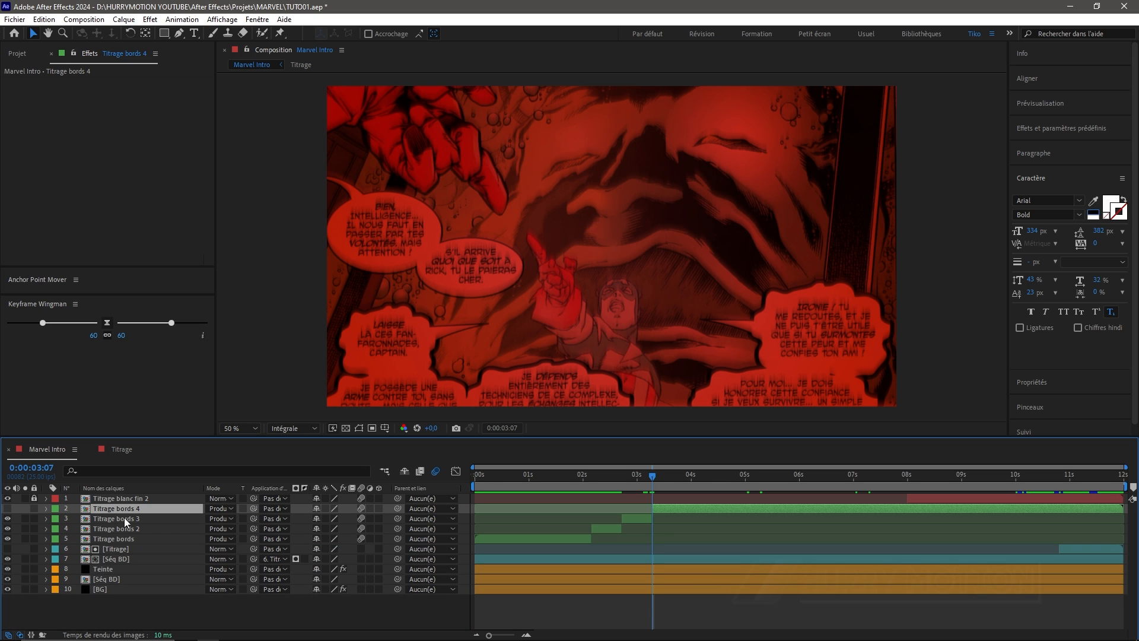
# Preview the repeated title drops from about 0:00:01:15 and return to 0:00:01:24
pyautogui.moveTo(652, 476); pyautogui.dragTo(565, 490)
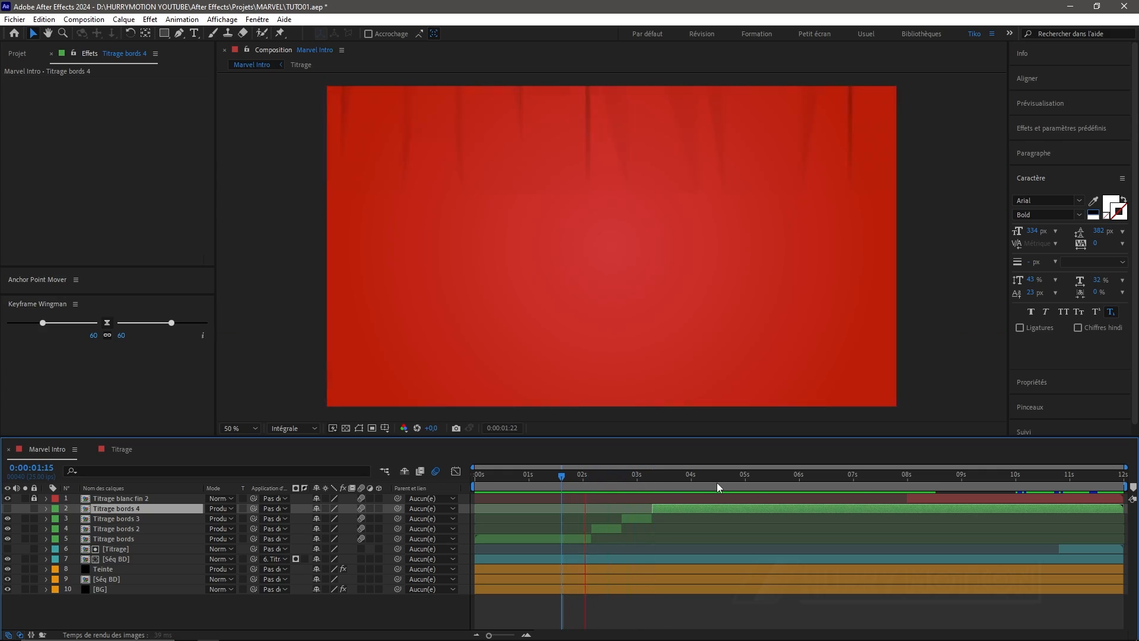
pyautogui.press('space')
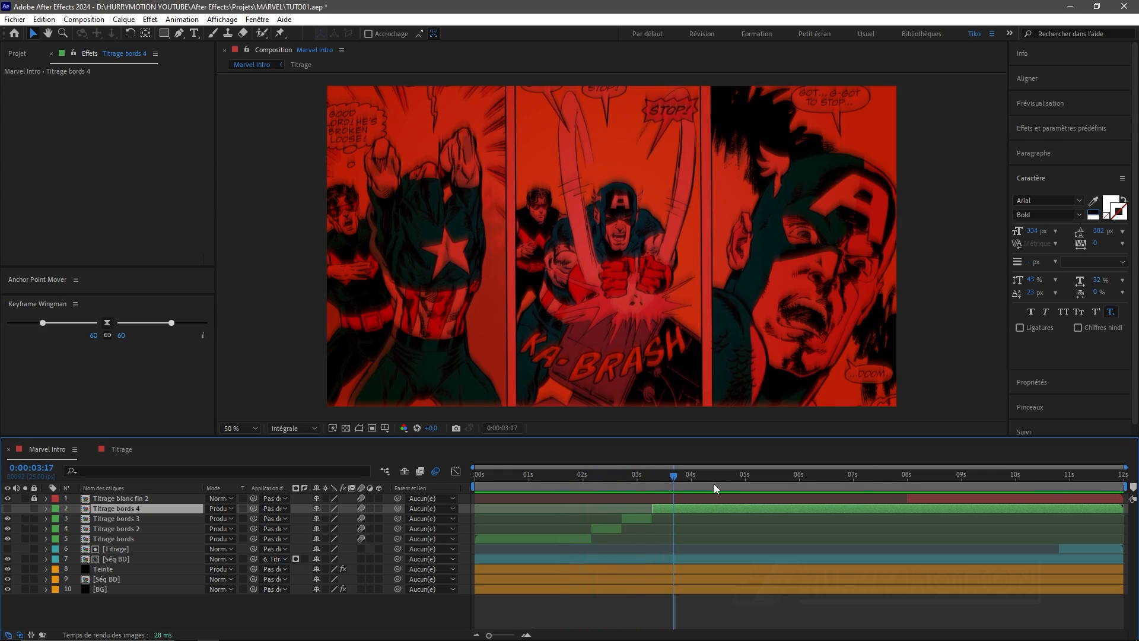
pyautogui.moveTo(679, 474); pyautogui.dragTo(581, 477)
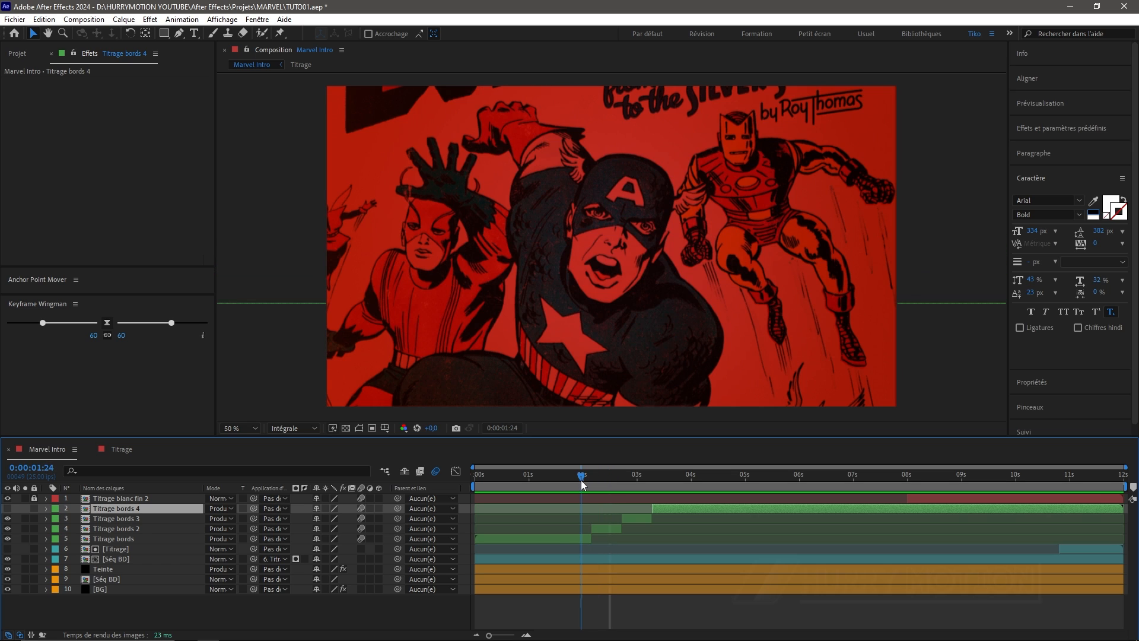
# Duplicate the Titrage blanc fin 2 layer, place the copy just above Titrage bords and keep the original locked on top
pyautogui.click(556, 538)
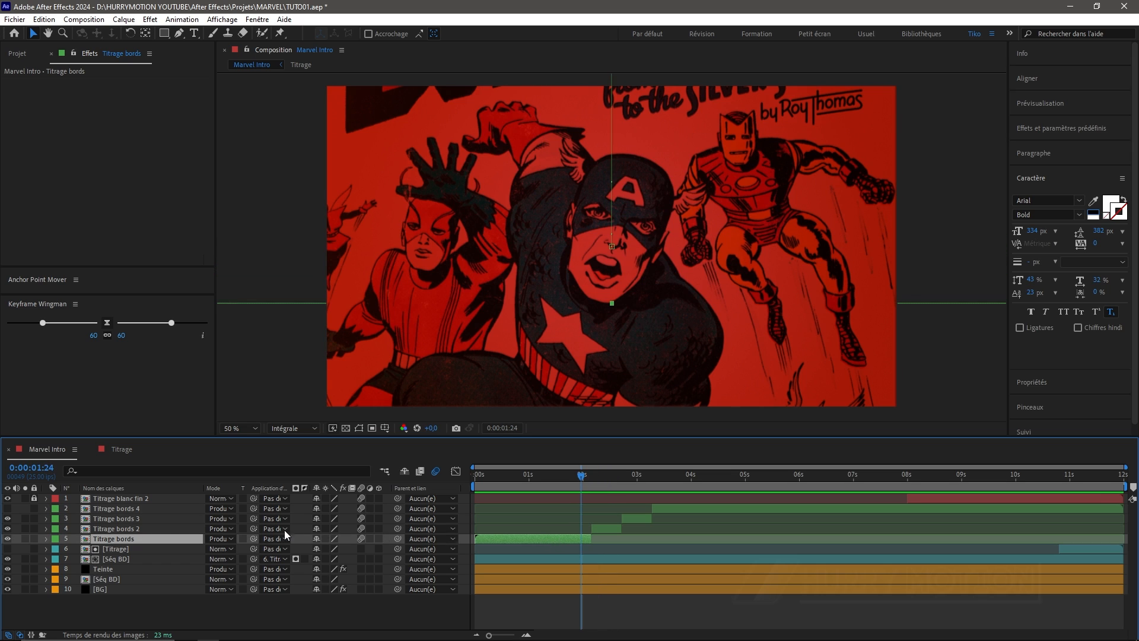
pyautogui.click(112, 499)
pyautogui.hotkey('ctrl', 'shift', 'l')
pyautogui.moveTo(113, 497); pyautogui.dragTo(127, 548)
pyautogui.hotkey('ctrl', 'd')
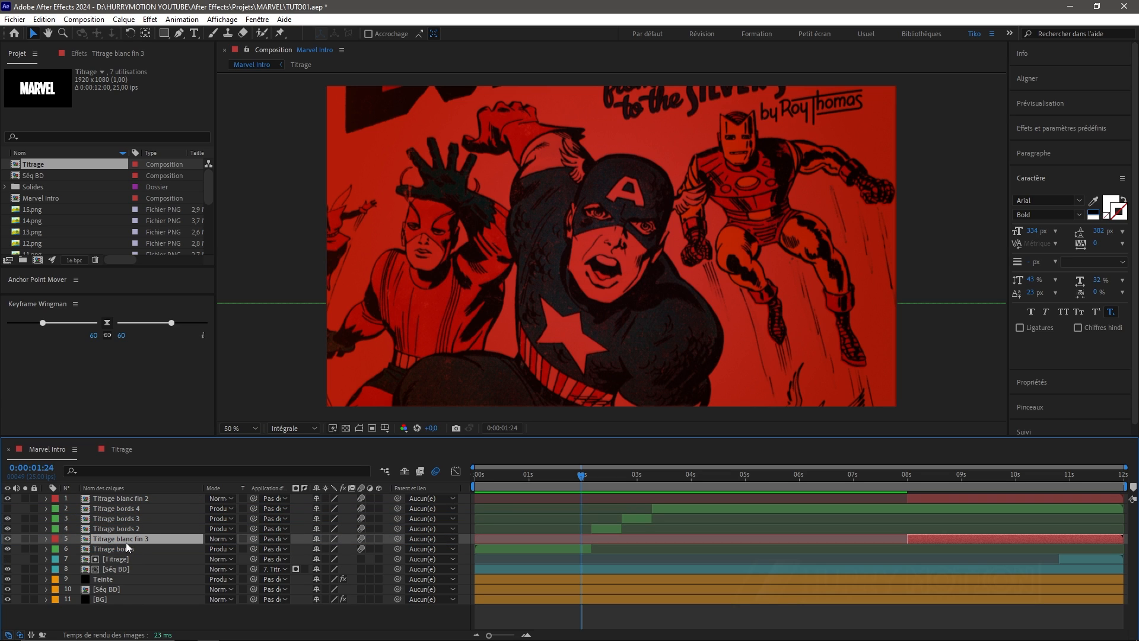
pyautogui.click(33, 498)
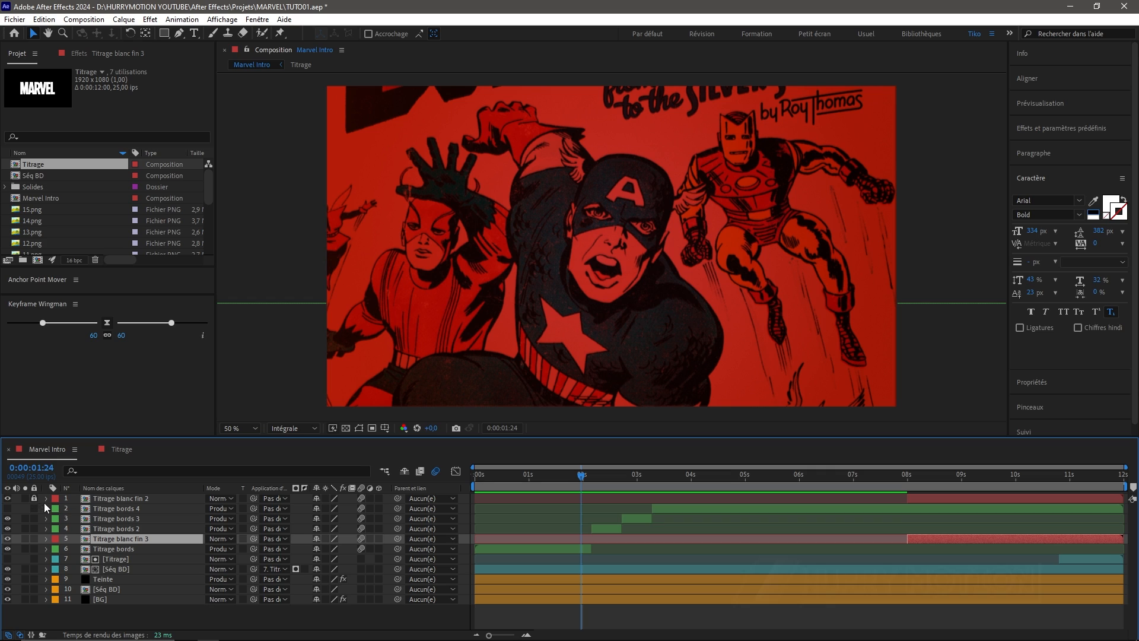
# Give the duplicated white title layer the Bleu label and rename it Titrage blanc
pyautogui.click(58, 540)
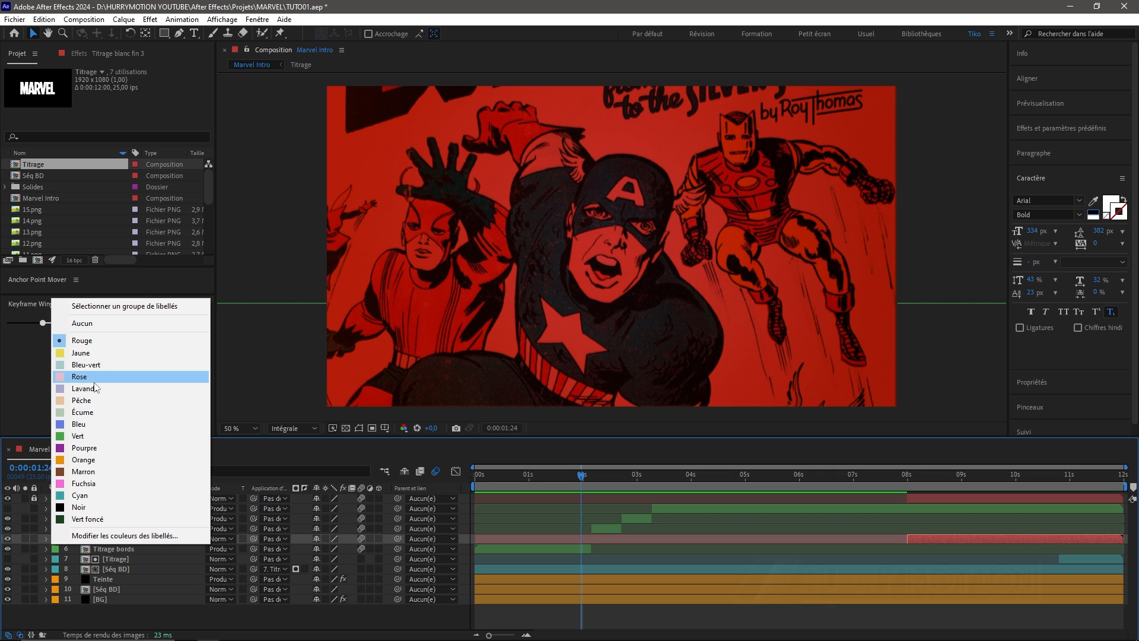
pyautogui.click(78, 424)
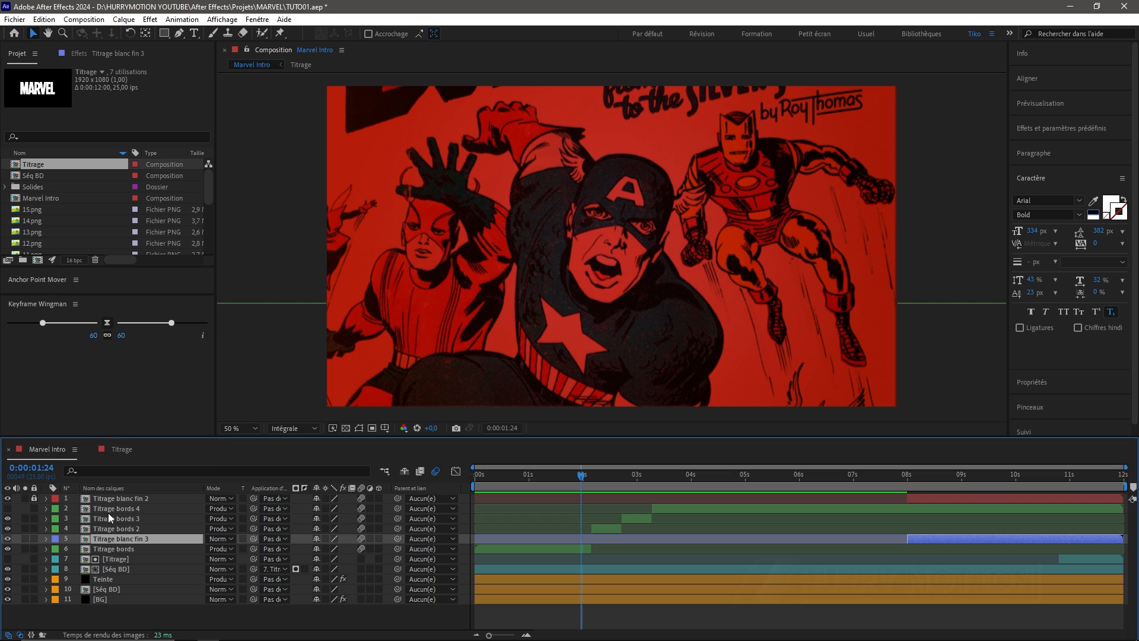
pyautogui.press('Return')
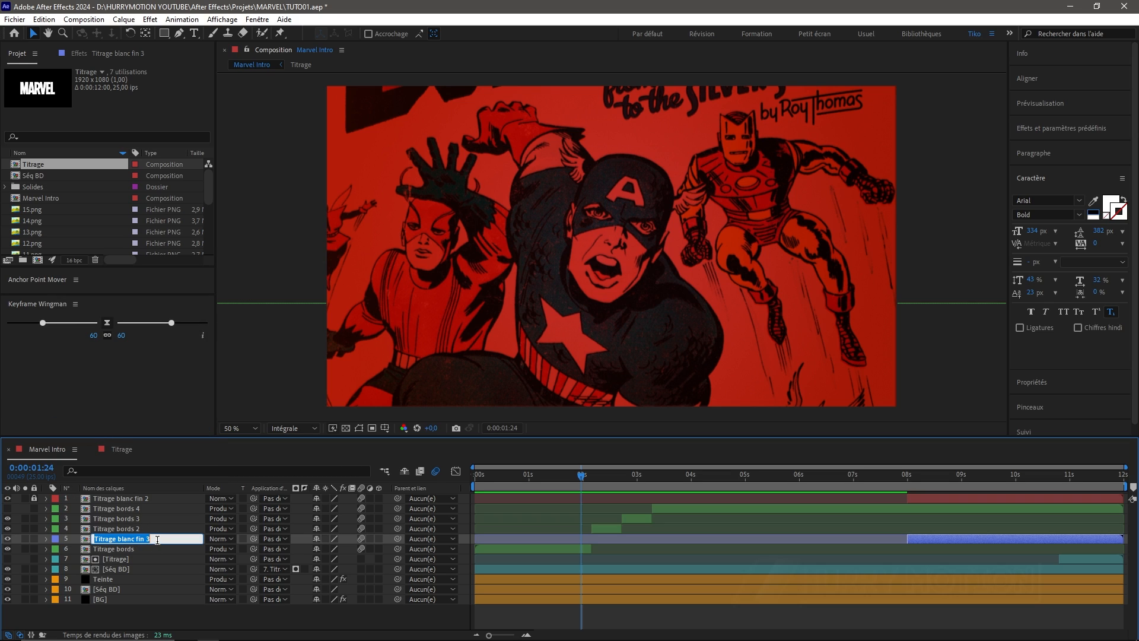
pyautogui.moveTo(150, 539); pyautogui.dragTo(134, 539)
pyautogui.press('BackSpace')
pyautogui.click(147, 546)
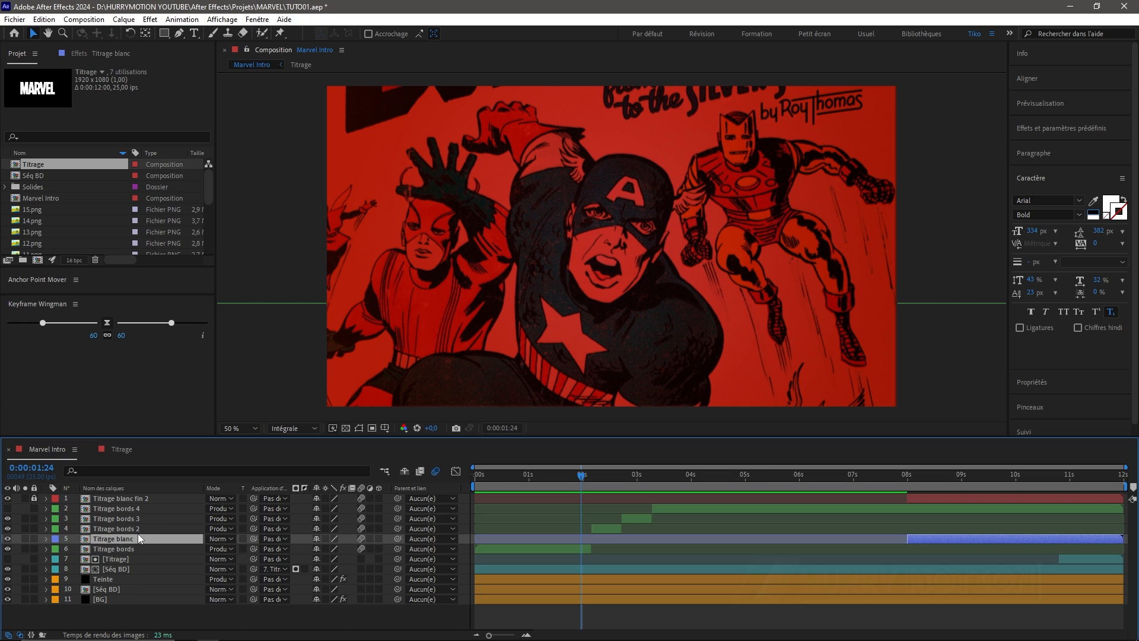
# Set Titrage blanc's opacity to 100% and remove the keyframes from its Opacity and Position
pyautogui.press('u')
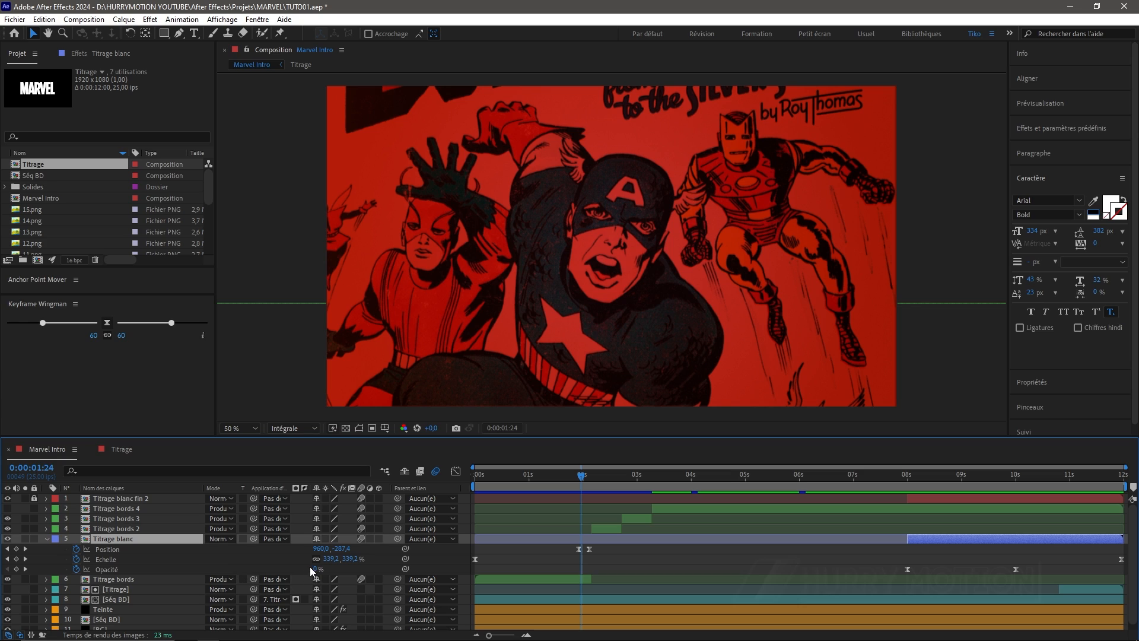
pyautogui.moveTo(314, 571); pyautogui.dragTo(379, 569)
pyautogui.click(76, 569)
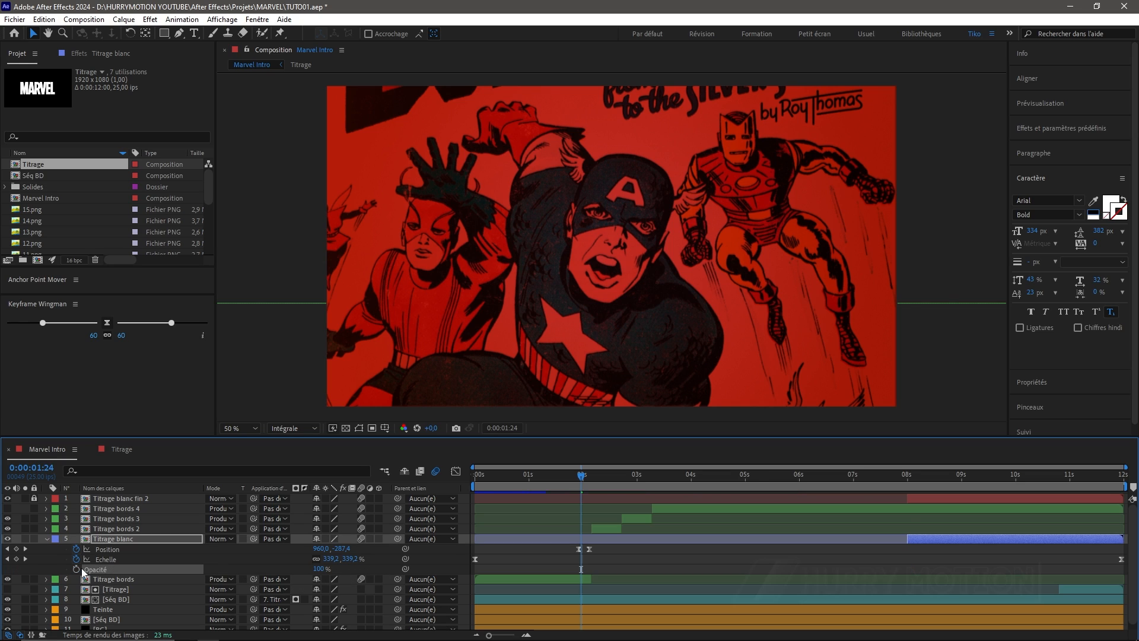
pyautogui.click(119, 549)
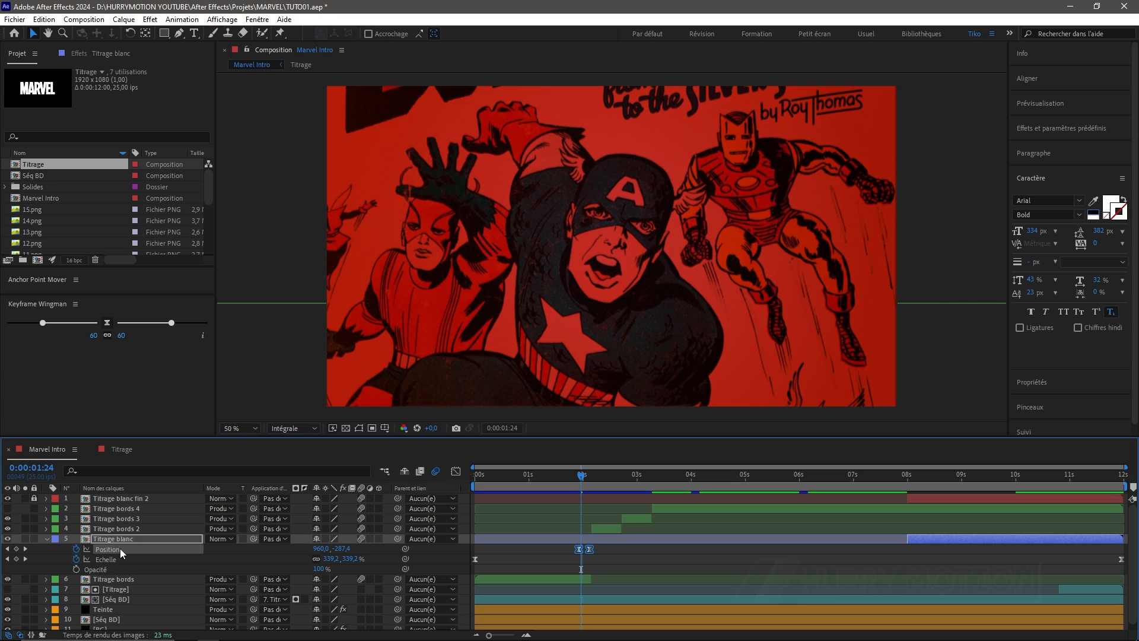
pyautogui.click(76, 549)
# Reveal the Titrage bords keyframes, go to 0:00:02:02 and extend the start of Titrage blanc to the beginning of the composition
pyautogui.click(121, 579)
pyautogui.press('u')
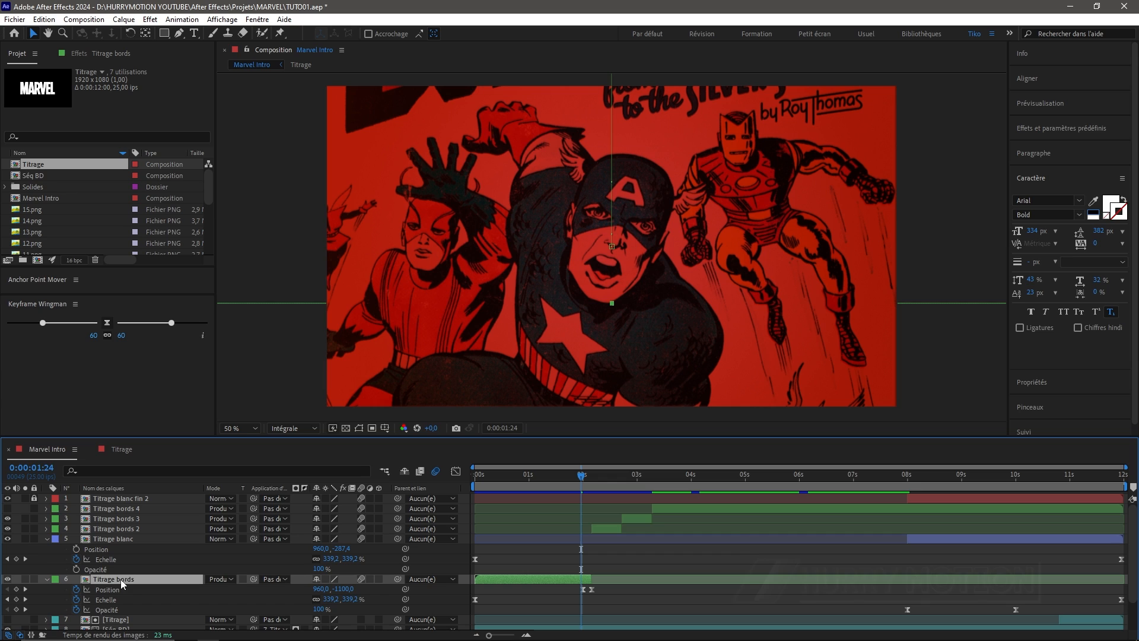
pyautogui.moveTo(582, 480); pyautogui.dragTo(585, 484)
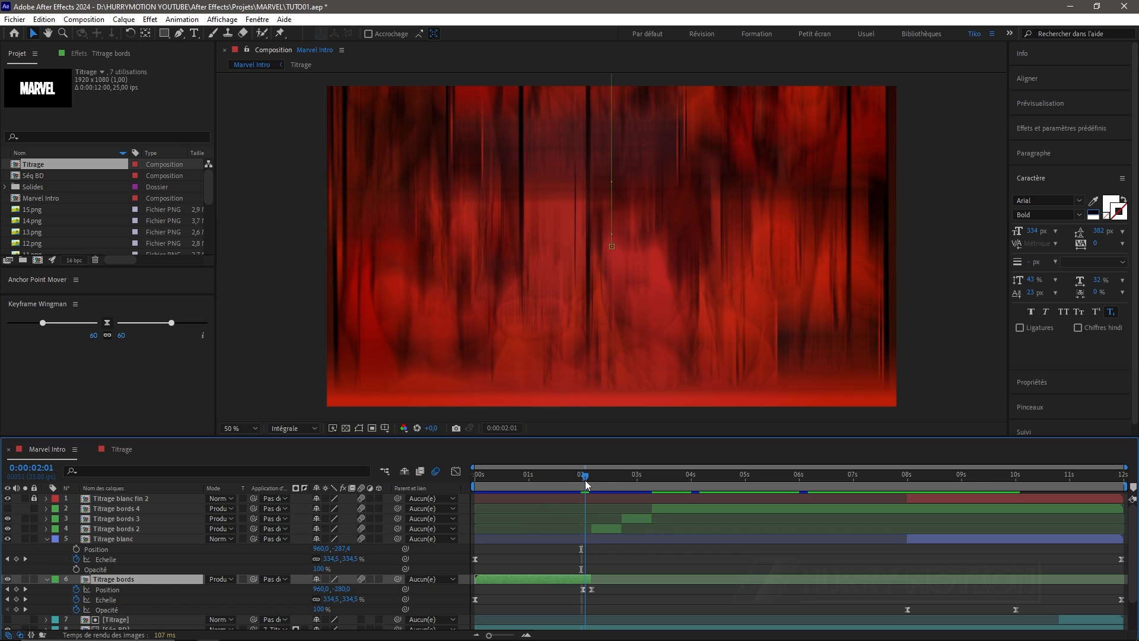
pyautogui.moveTo(587, 485); pyautogui.dragTo(587, 482)
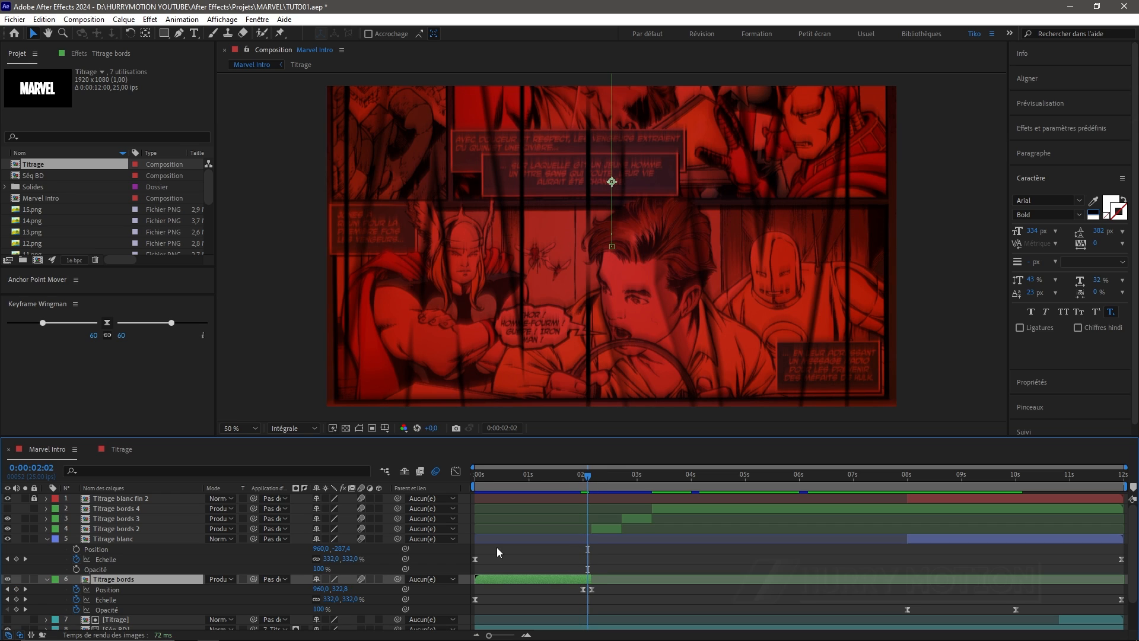
pyautogui.click(130, 539)
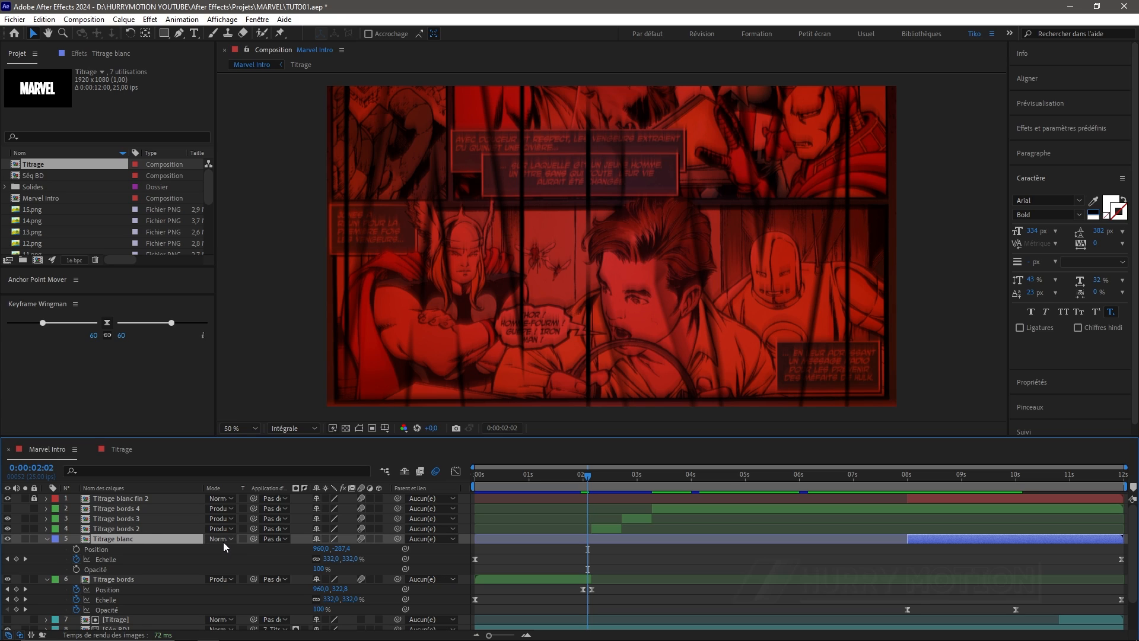
pyautogui.click(24, 539)
pyautogui.click(24, 539)
pyautogui.moveTo(912, 538); pyautogui.dragTo(477, 546)
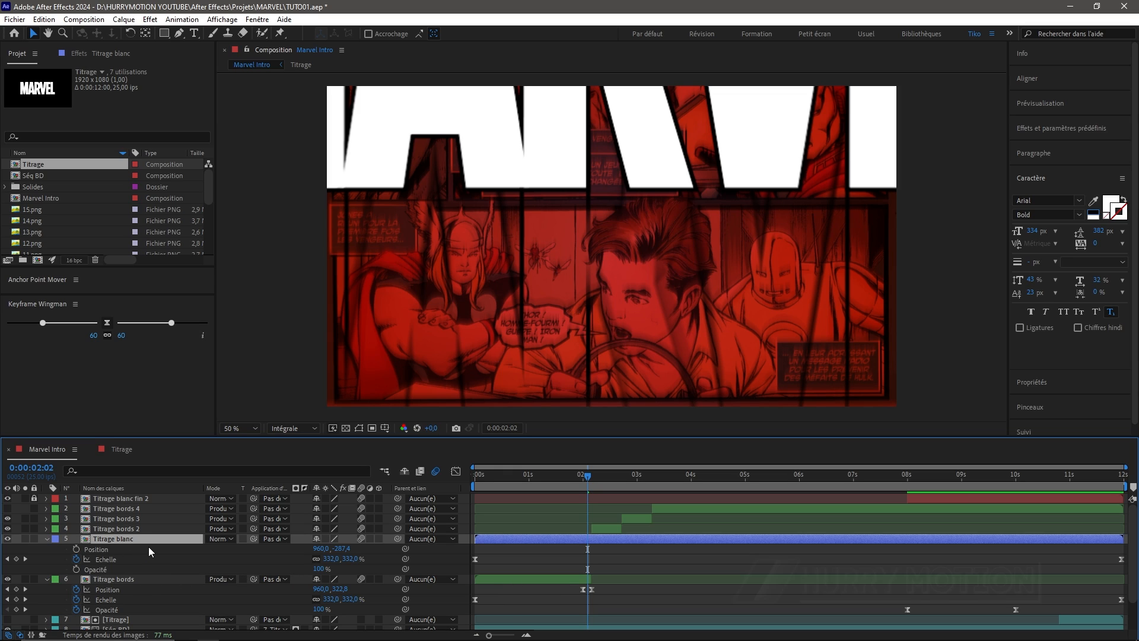
# Set Titrage blanc's vertical position to 540 and add a Position keyframe at 0:00:02:06
pyautogui.click(341, 548)
pyautogui.write('540')
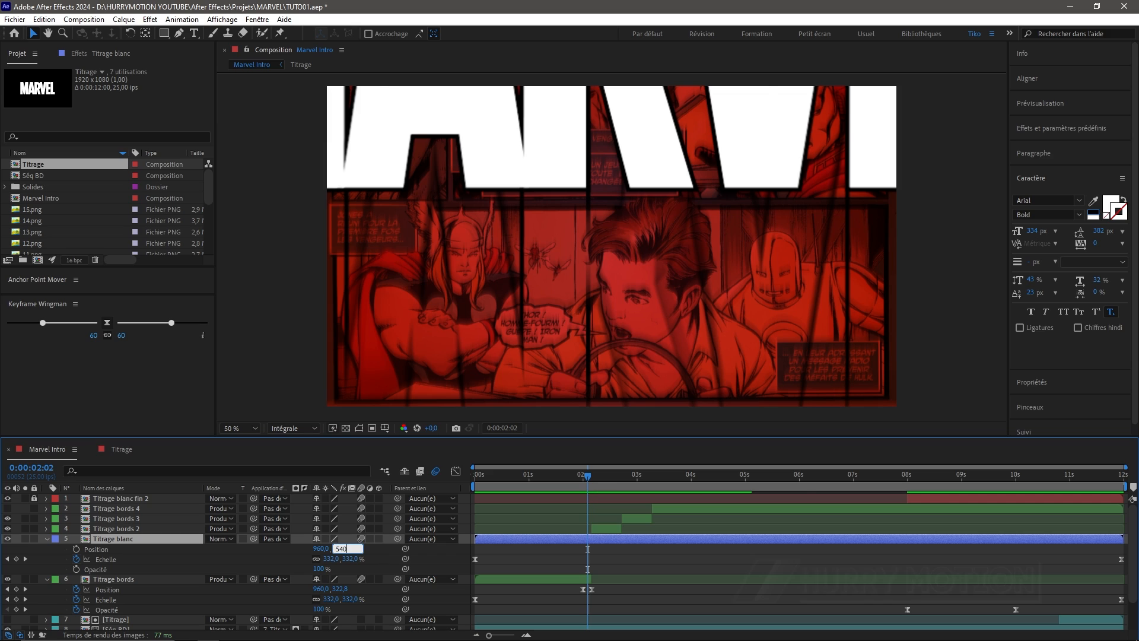
pyautogui.press('Return')
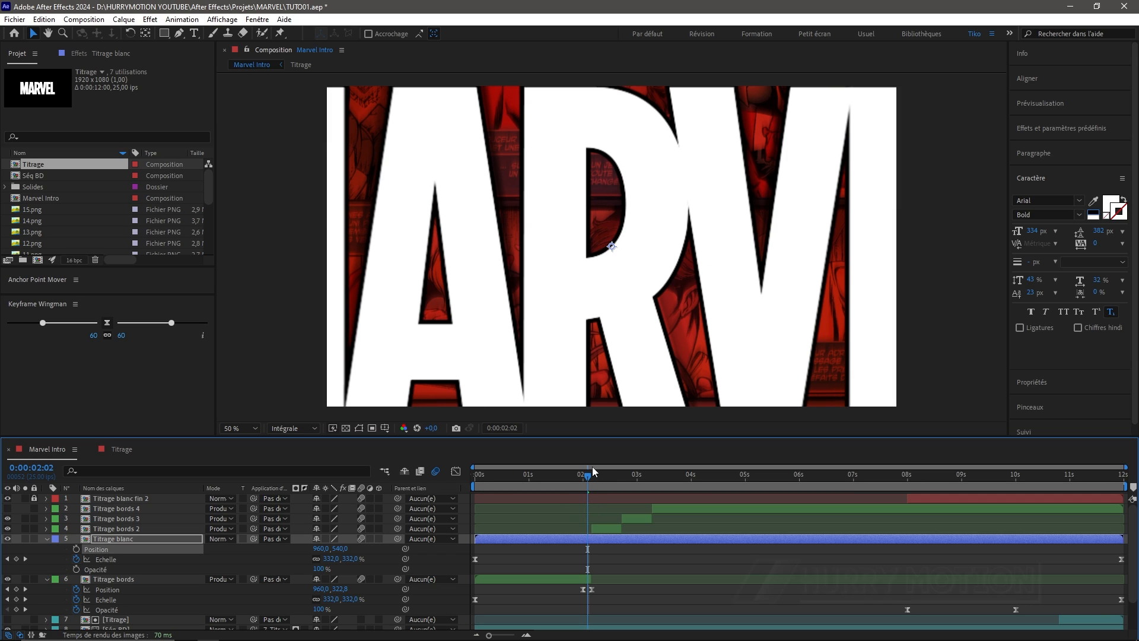
pyautogui.hotkey('ctrl', 'Right')
pyautogui.hotkey('ctrl', 'Right')
pyautogui.hotkey('ctrl', 'Right')
pyautogui.hotkey('ctrl', 'Right')
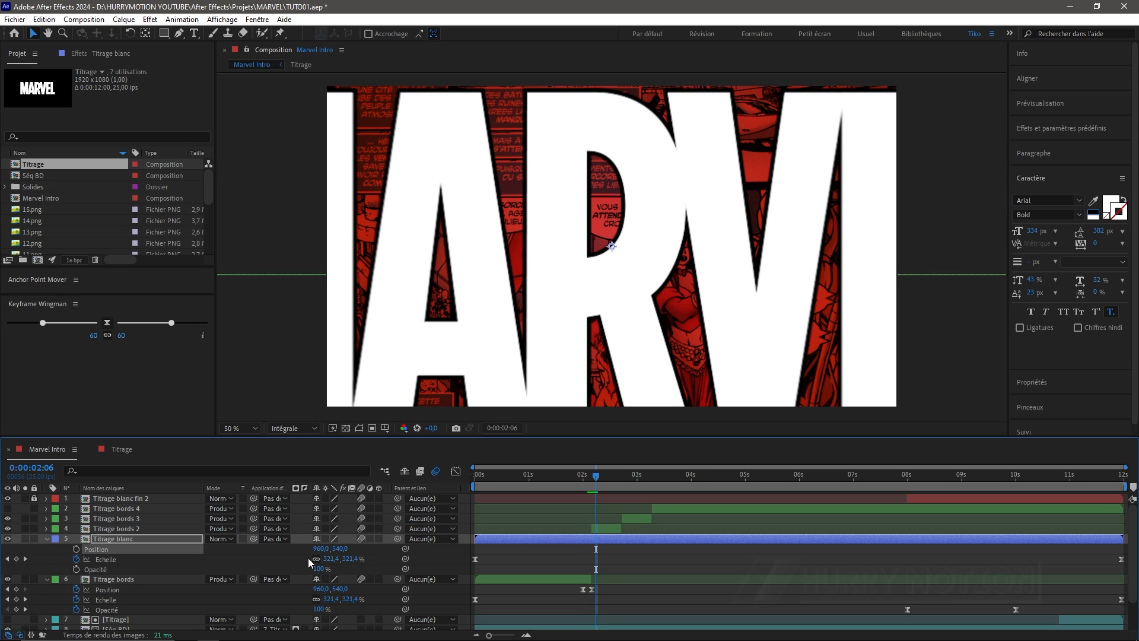
pyautogui.click(77, 548)
# Go back to 0:00:02:02 and raise Titrage blanc out of the frame to a vertical position of -1039
pyautogui.hotkey('ctrl', 'Left')
pyautogui.hotkey('ctrl', 'Left')
pyautogui.hotkey('ctrl', 'Left')
pyautogui.hotkey('ctrl', 'Left')
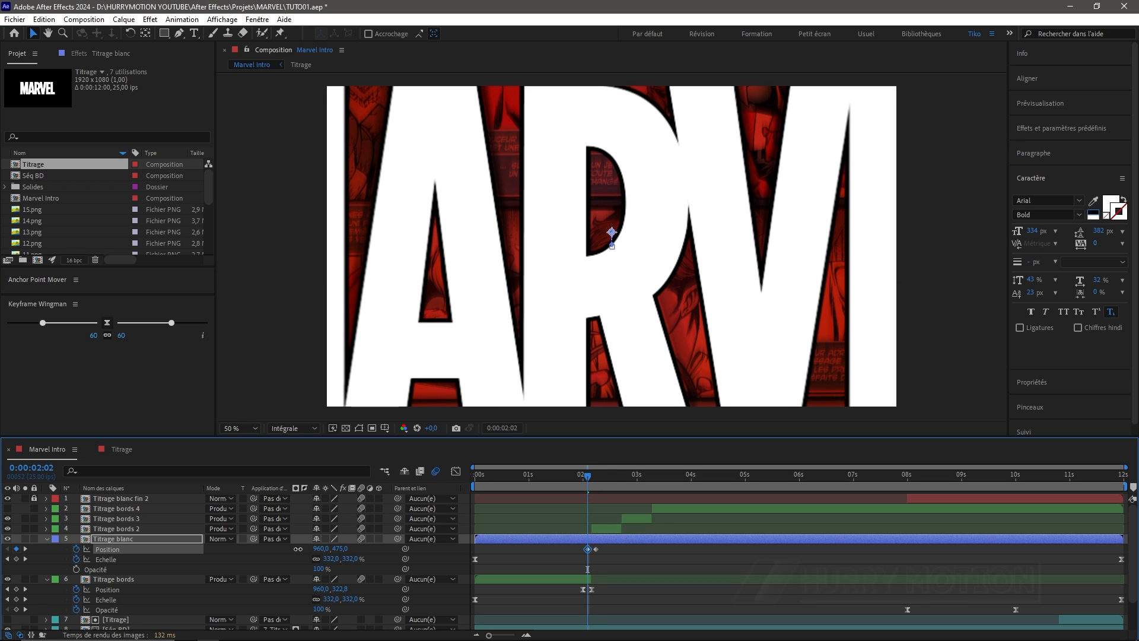
pyautogui.moveTo(610, 234); pyautogui.dragTo(611, 107)
pyautogui.moveTo(137, 528); pyautogui.dragTo(75, 533)
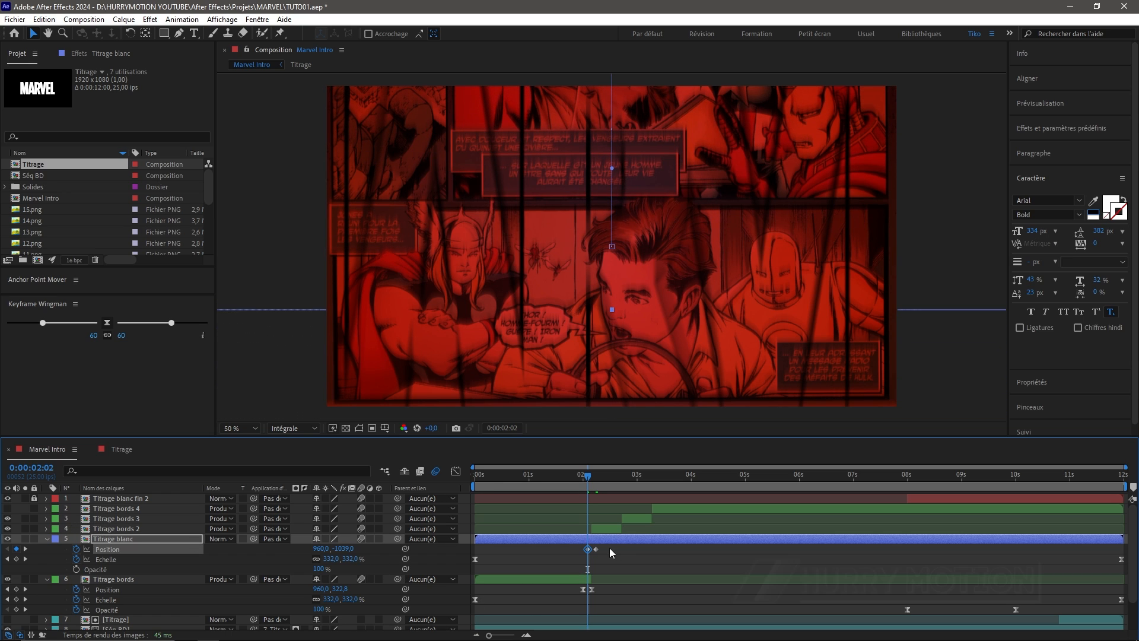
# Apply easy ease to Titrage blanc's two Position keyframes and lengthen the incoming ease at 0:00:02:06 in the speed graph
pyautogui.moveTo(610, 547); pyautogui.dragTo(562, 550)
pyautogui.press('F9')
pyautogui.click(456, 471)
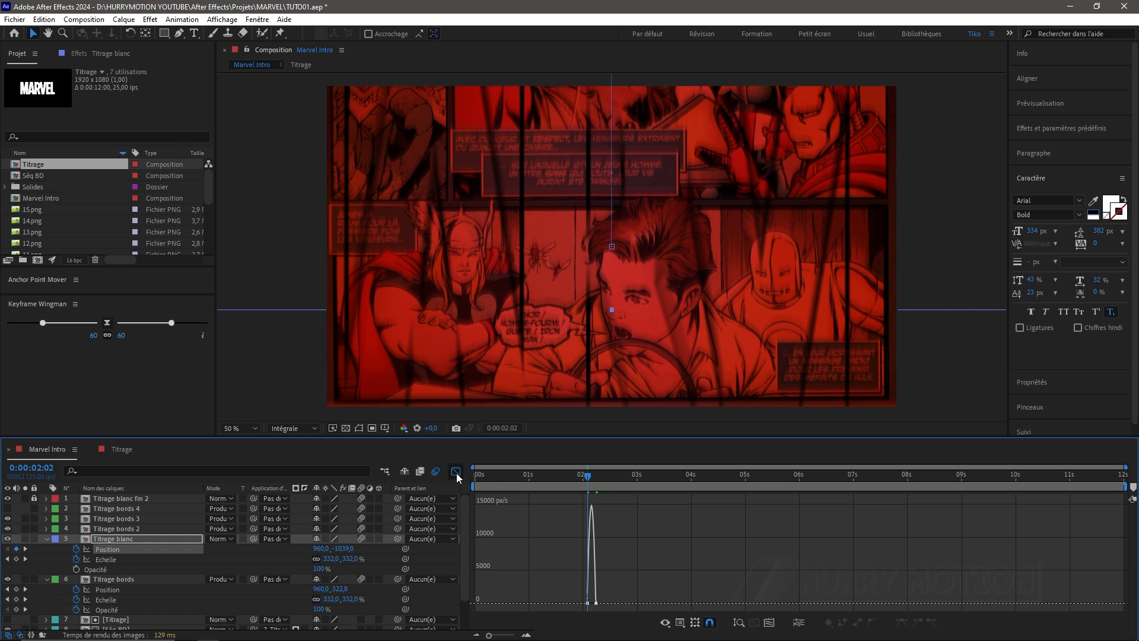
pyautogui.click(769, 622)
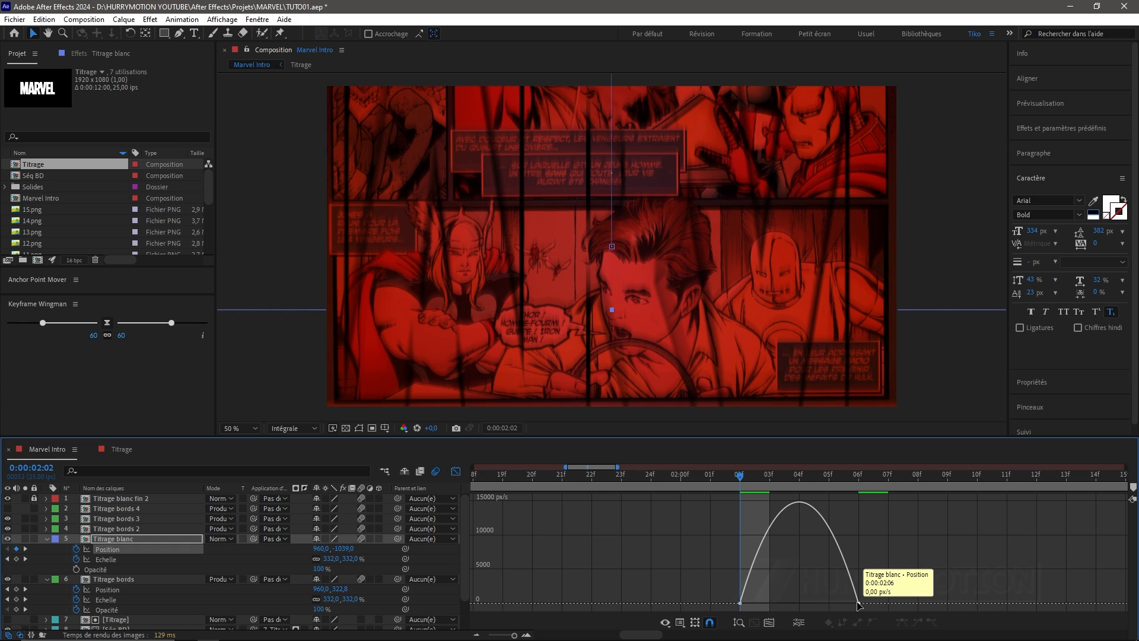
pyautogui.moveTo(845, 606); pyautogui.dragTo(800, 603)
pyautogui.click(456, 471)
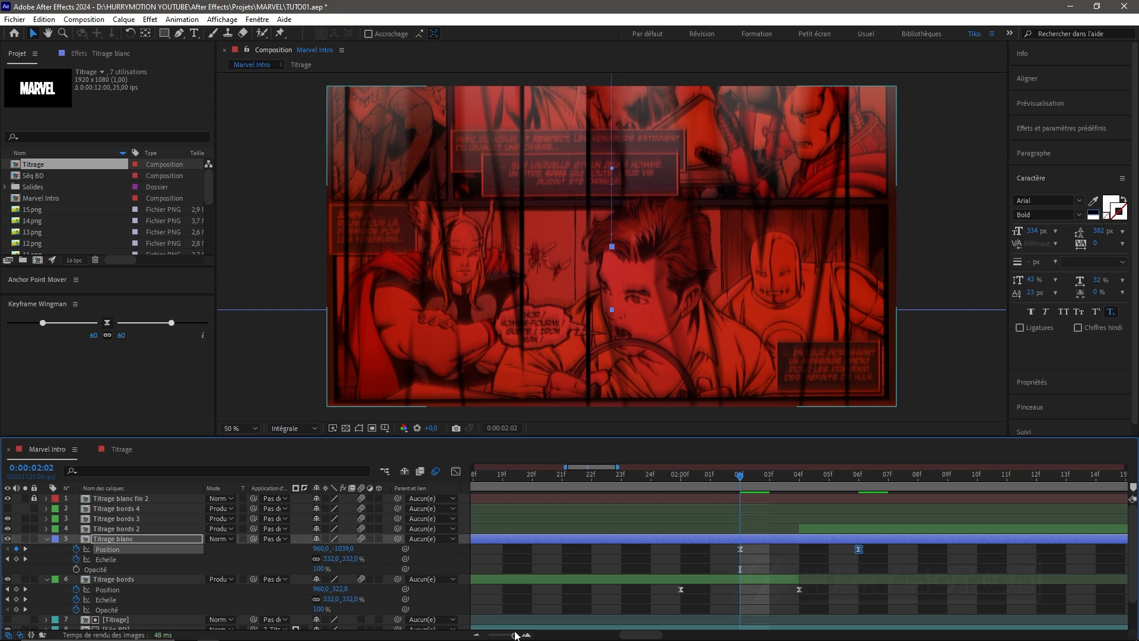
# Go to Titrage blanc's last Position keyframe at 0:00:02:06 and select the layer
pyautogui.moveTo(519, 636); pyautogui.dragTo(511, 636)
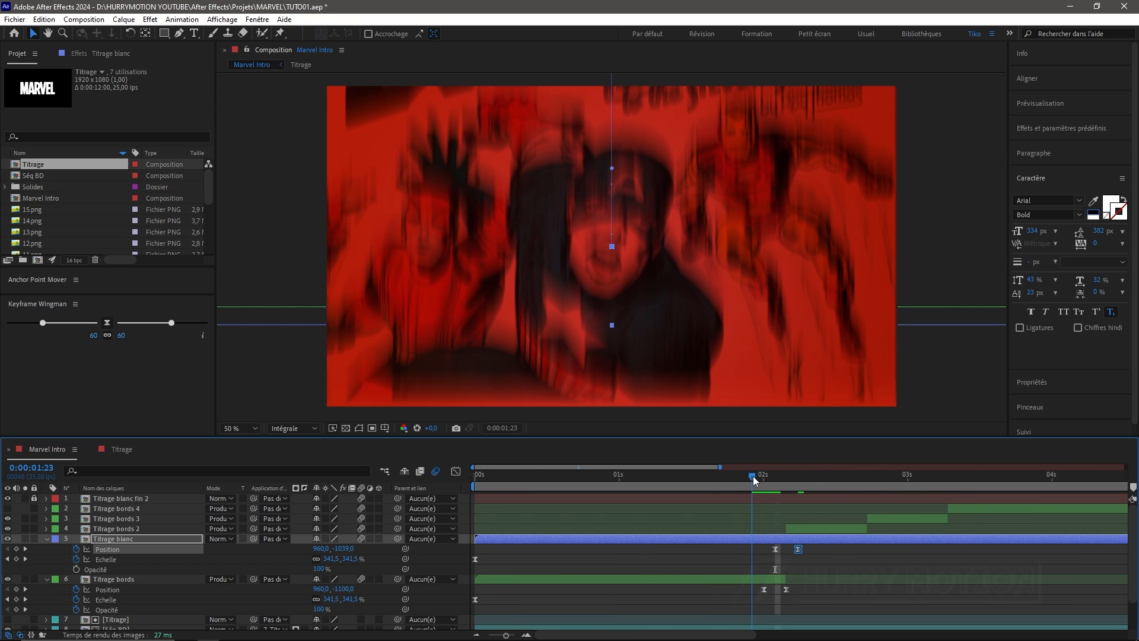
pyautogui.moveTo(775, 477); pyautogui.dragTo(799, 479)
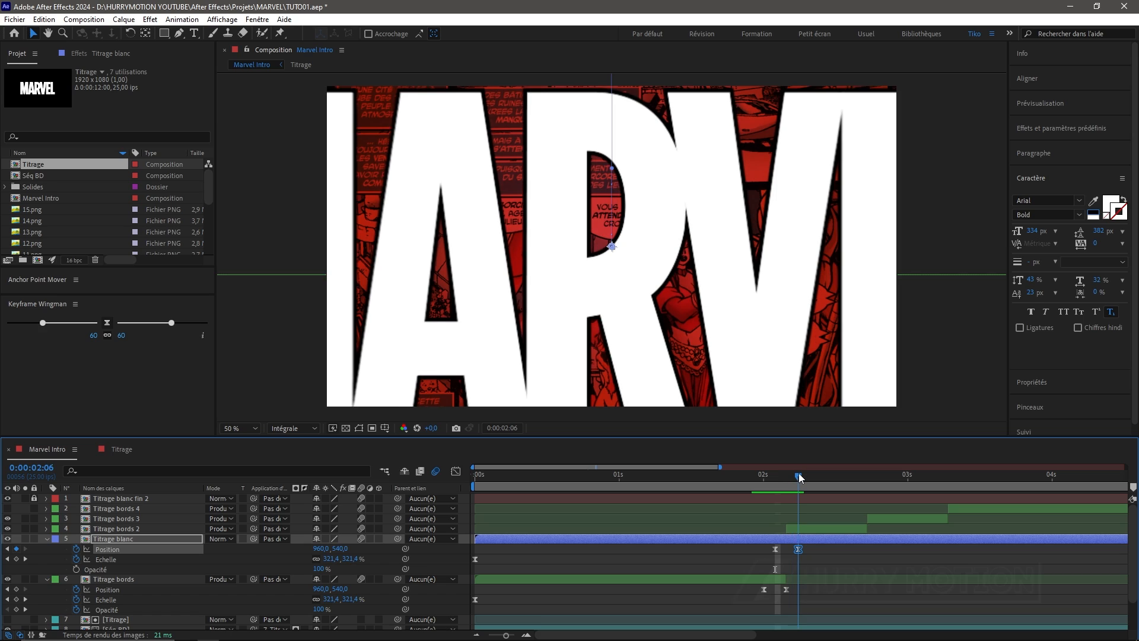
pyautogui.click(795, 541)
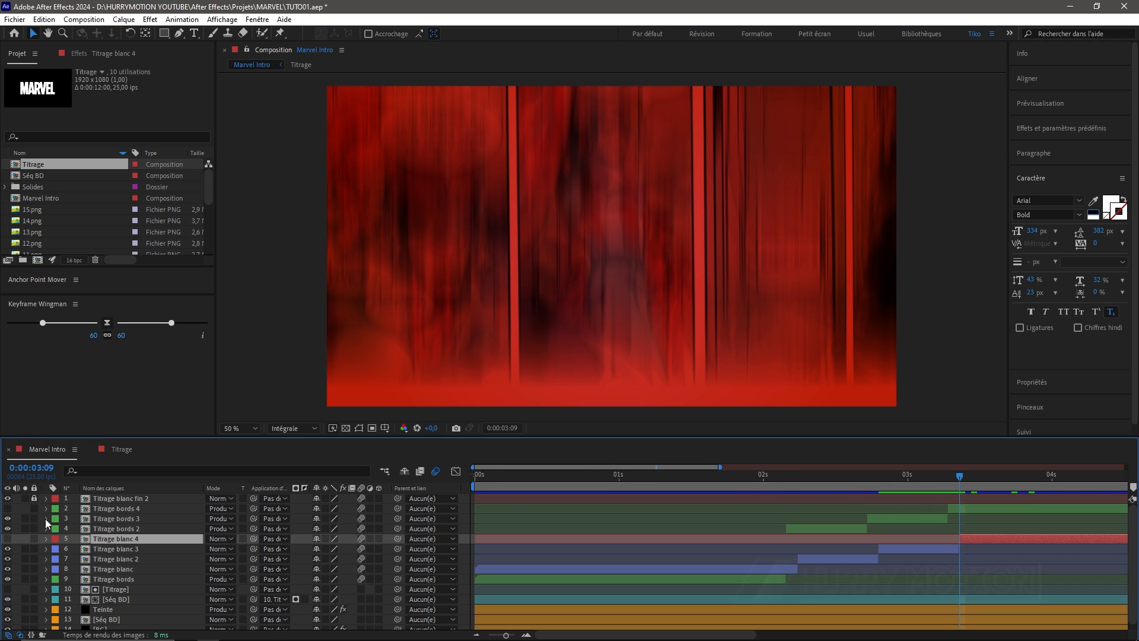
# Preview the successive white title drops from 0:00:01:17
pyautogui.click(717, 475)
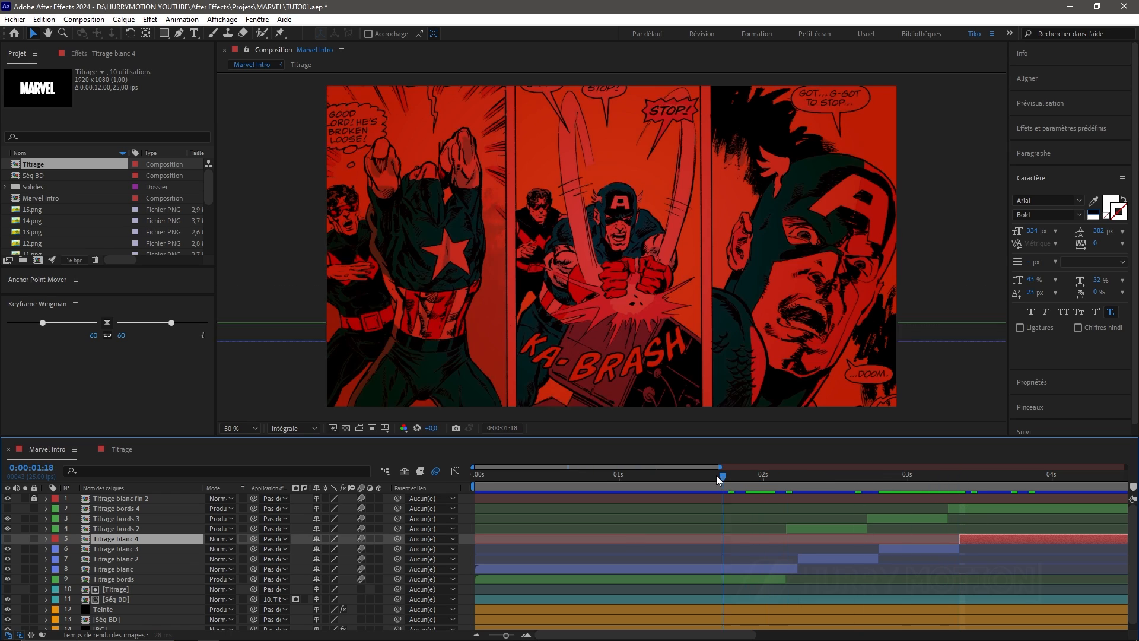
pyautogui.press('space')
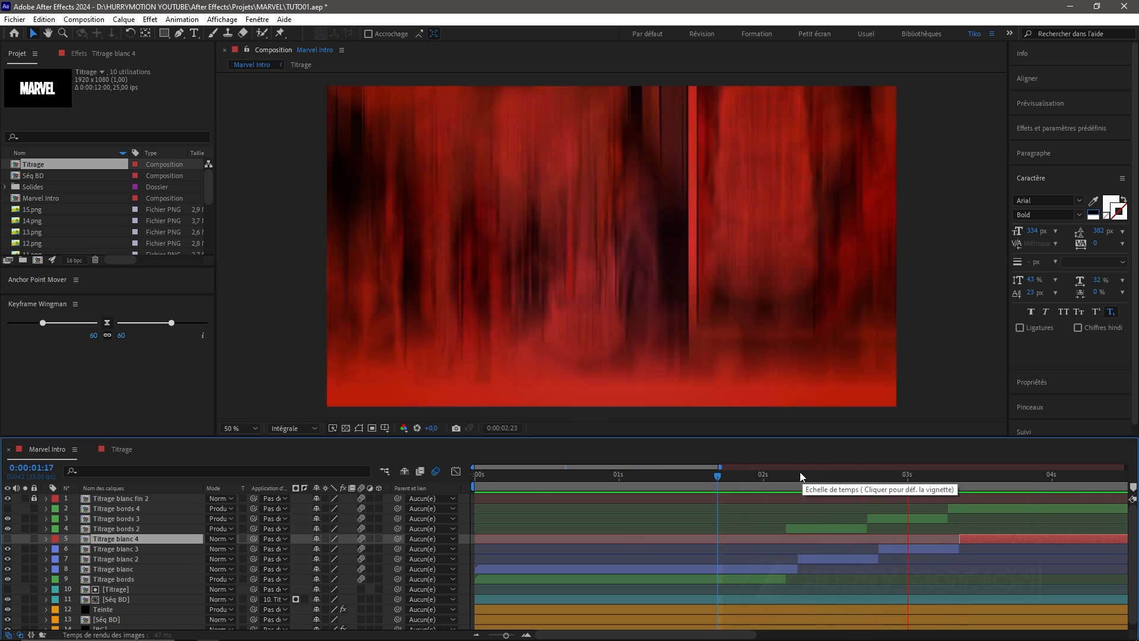
pyautogui.moveTo(1033, 478); pyautogui.dragTo(976, 501)
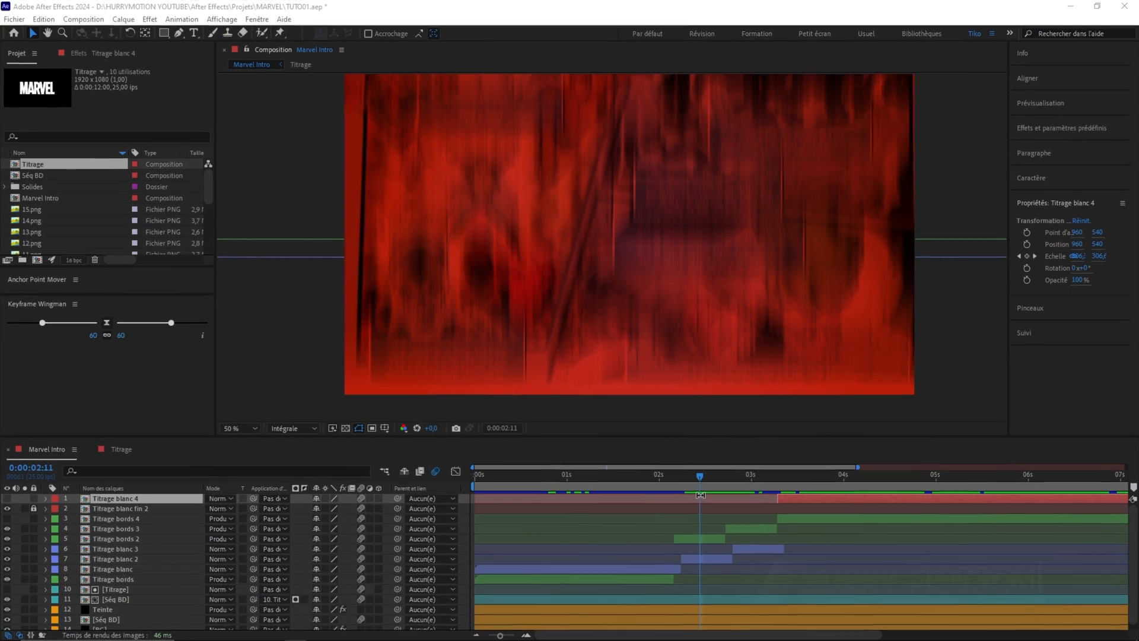
# Make Titrage blanc 4 visible and extend its start to the beginning of the composition
pyautogui.click(699, 479)
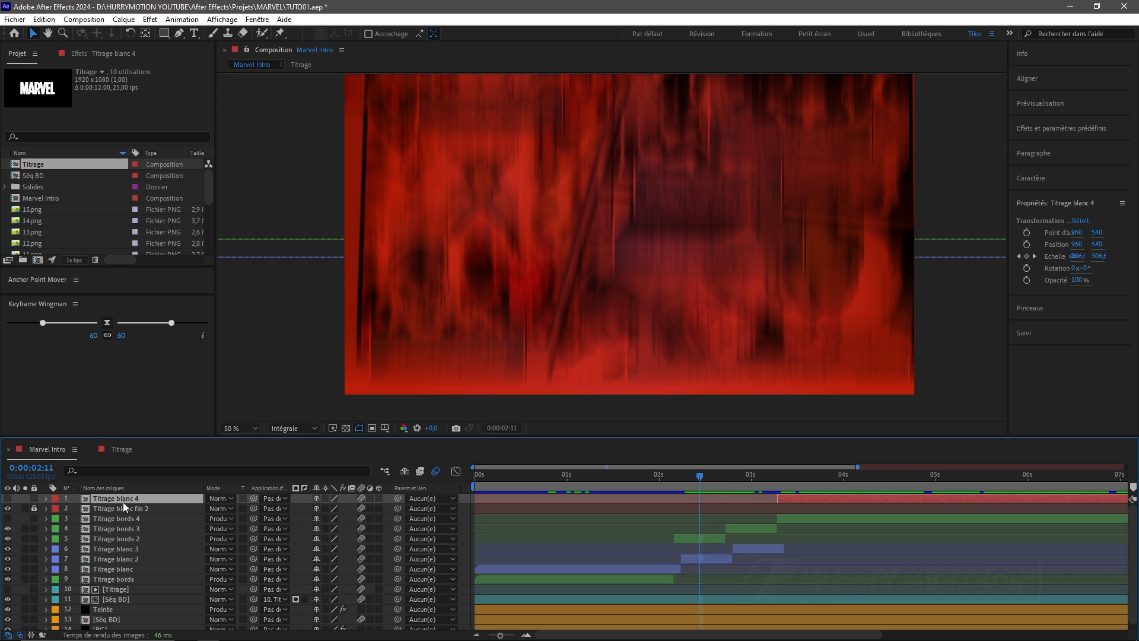
pyautogui.click(8, 499)
pyautogui.moveTo(776, 504); pyautogui.dragTo(706, 504)
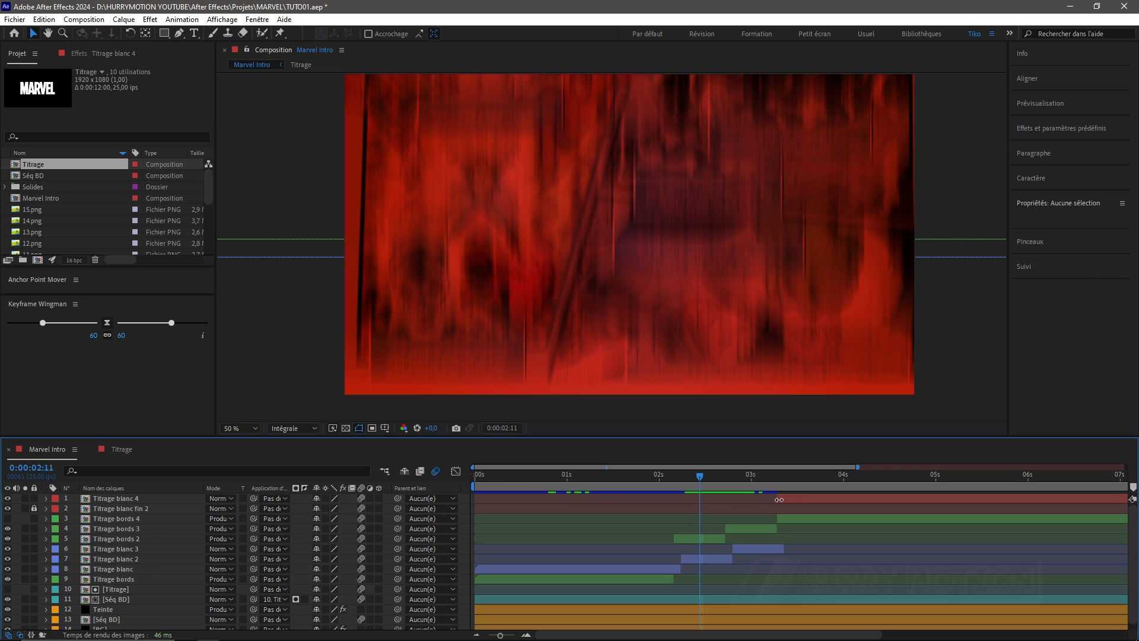
pyautogui.moveTo(777, 504); pyautogui.dragTo(478, 503)
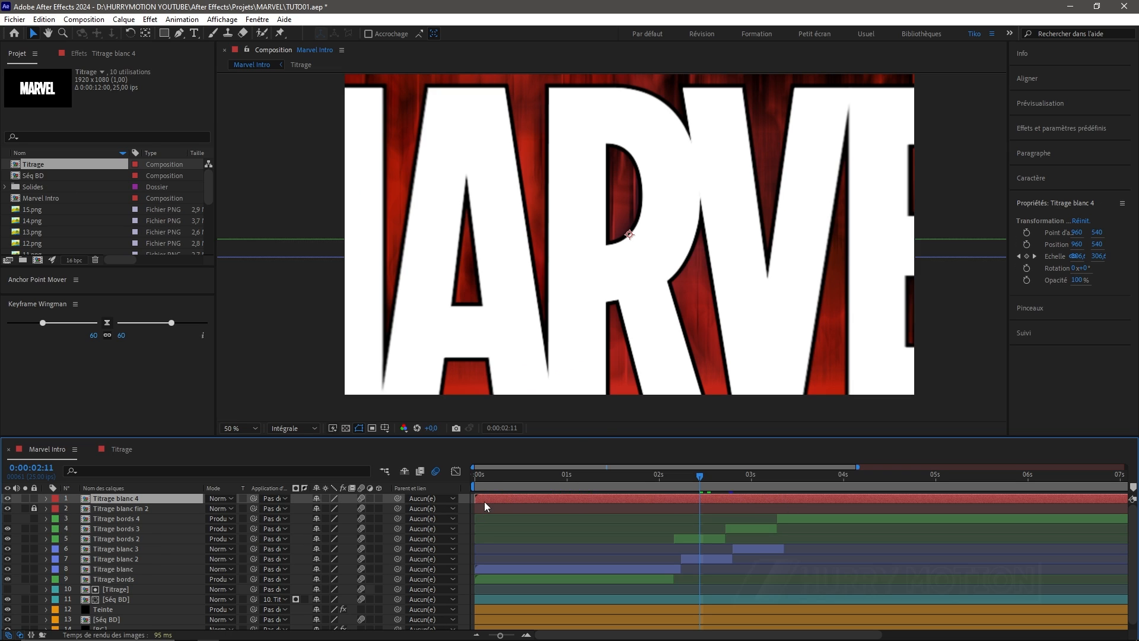
# At 0:00:05:00, draw a white upright rectangle about 920 px tall over the title's M as a new shape layer
pyautogui.press(',')
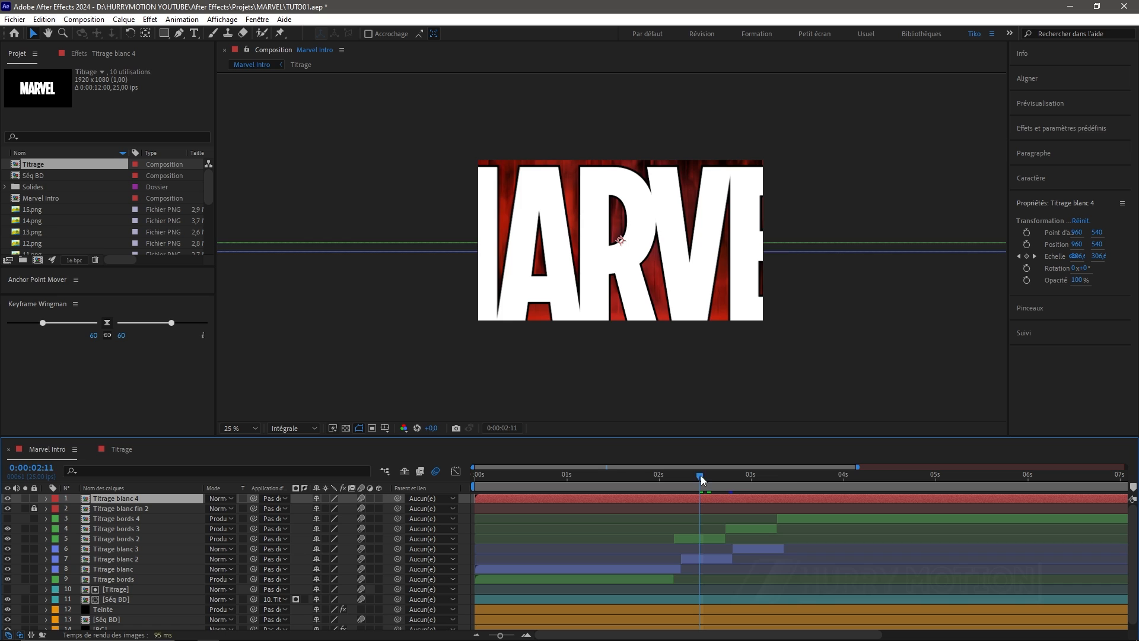
pyautogui.moveTo(701, 479); pyautogui.dragTo(891, 475)
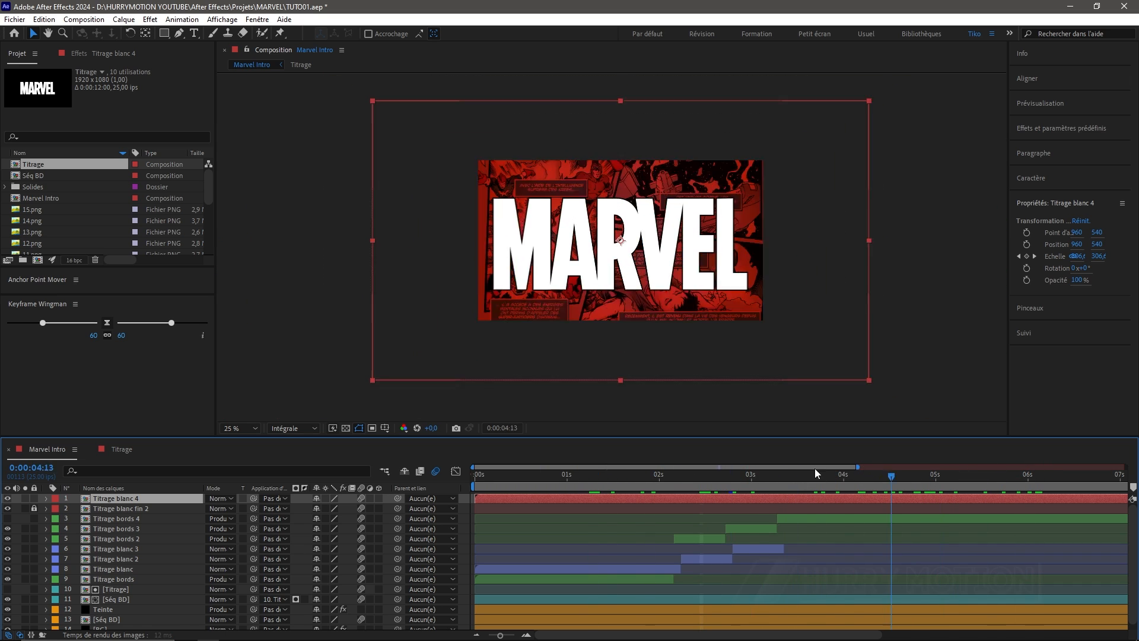
pyautogui.moveTo(815, 474); pyautogui.dragTo(921, 475)
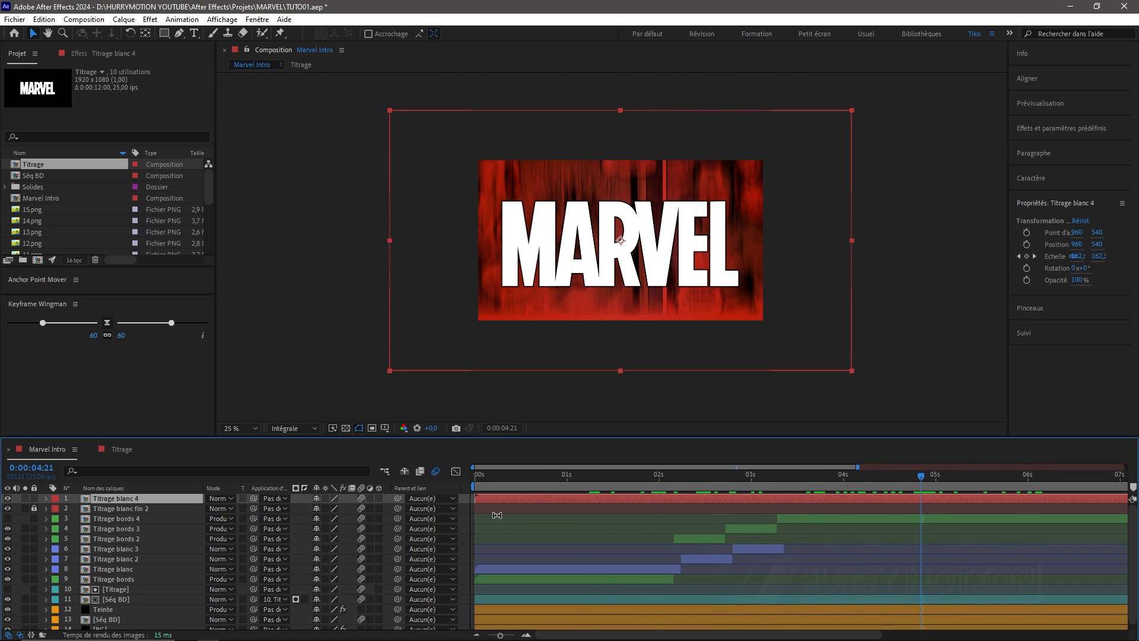
pyautogui.press('s')
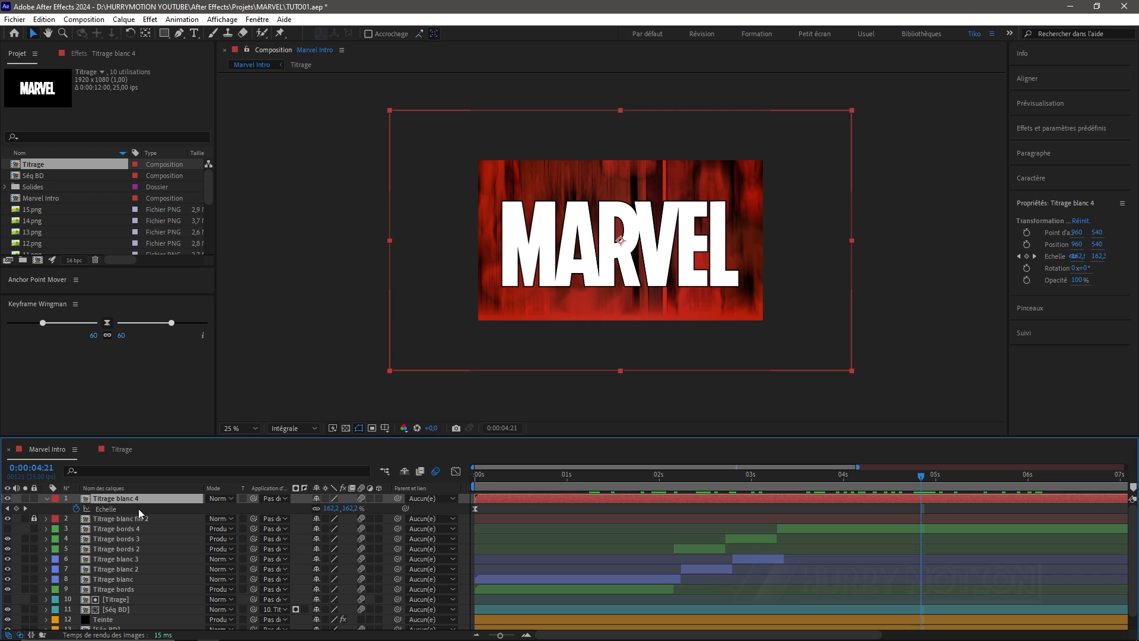
pyautogui.press('s')
pyautogui.moveTo(908, 475); pyautogui.dragTo(936, 473)
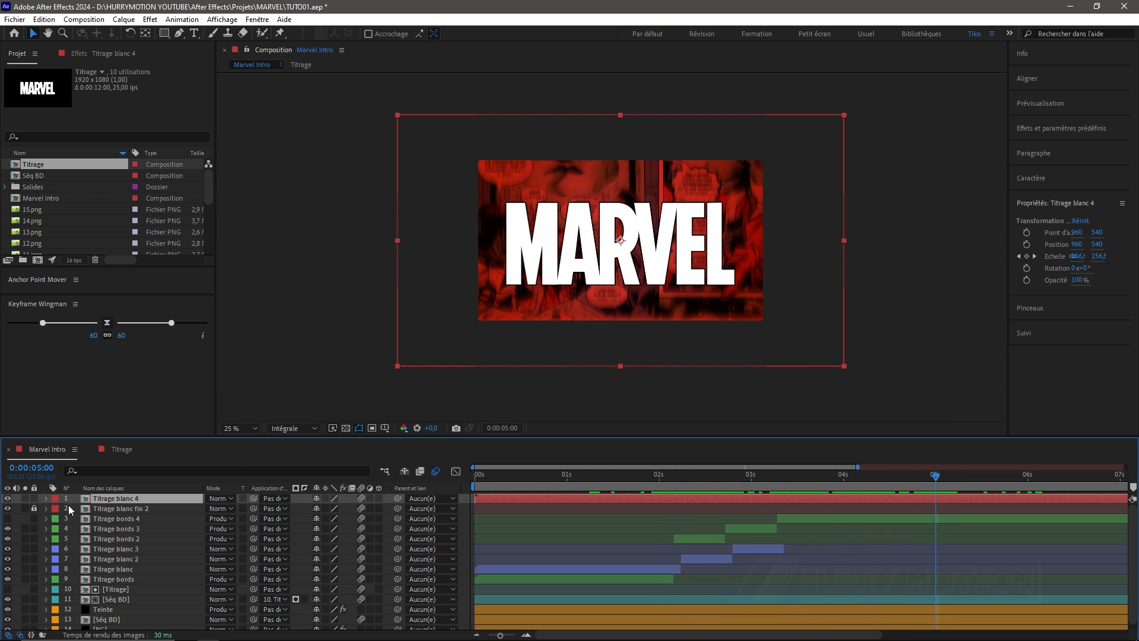
pyautogui.click(164, 34)
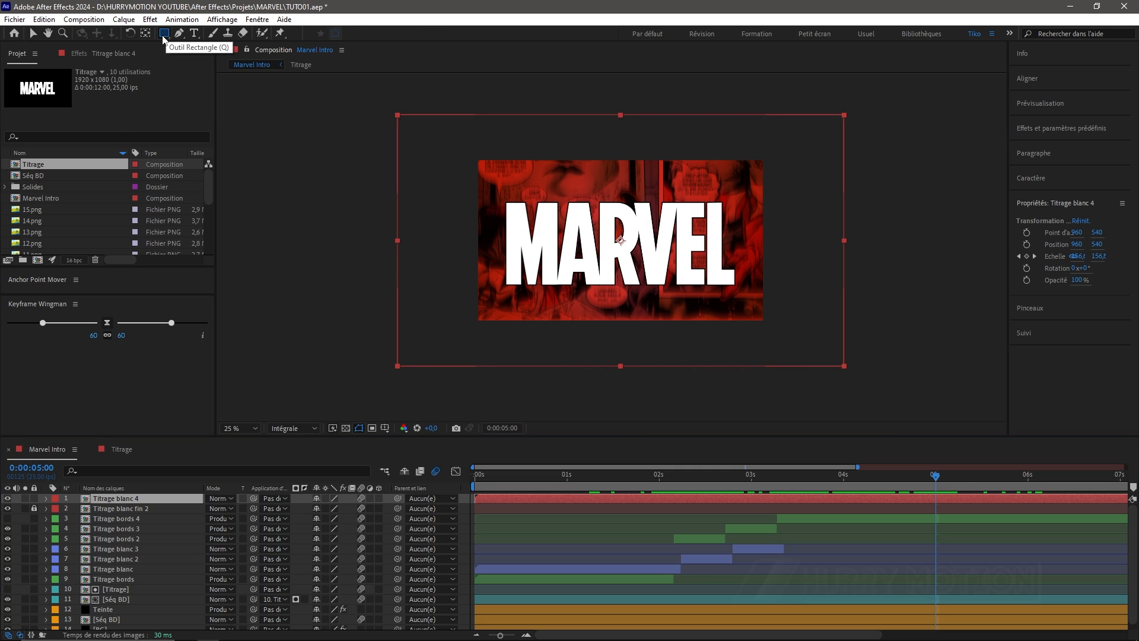
pyautogui.click(304, 507)
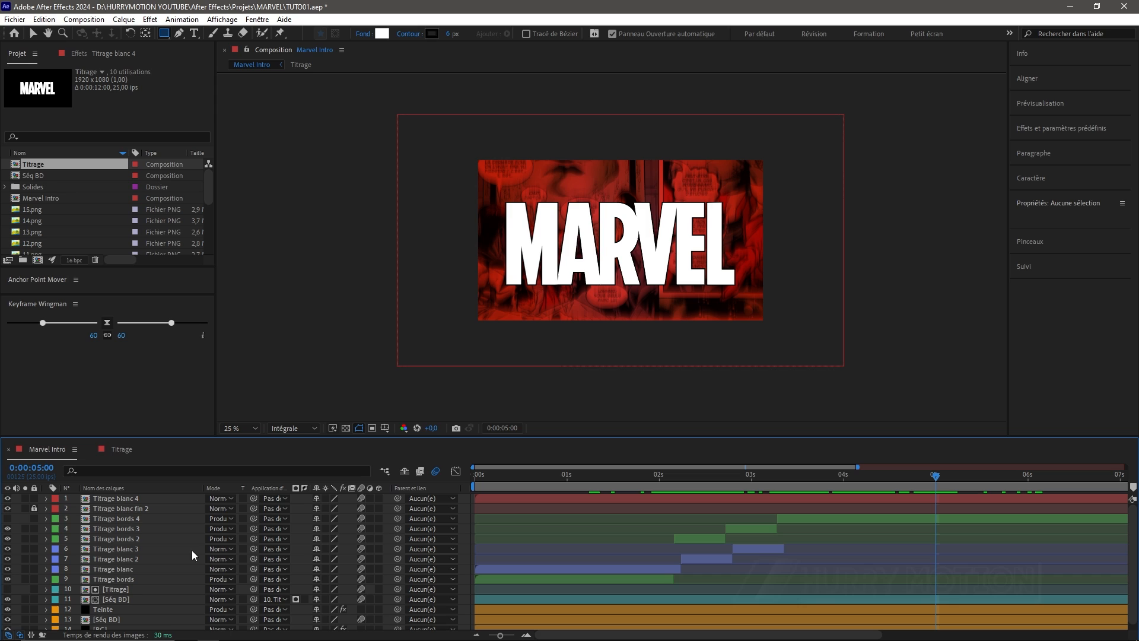
pyautogui.moveTo(504, 177)
pyautogui.mouseDown()
pyautogui.moveTo(548, 223)
pyautogui.moveTo(549, 311)
pyautogui.moveTo(571, 314)
pyautogui.mouseUp()
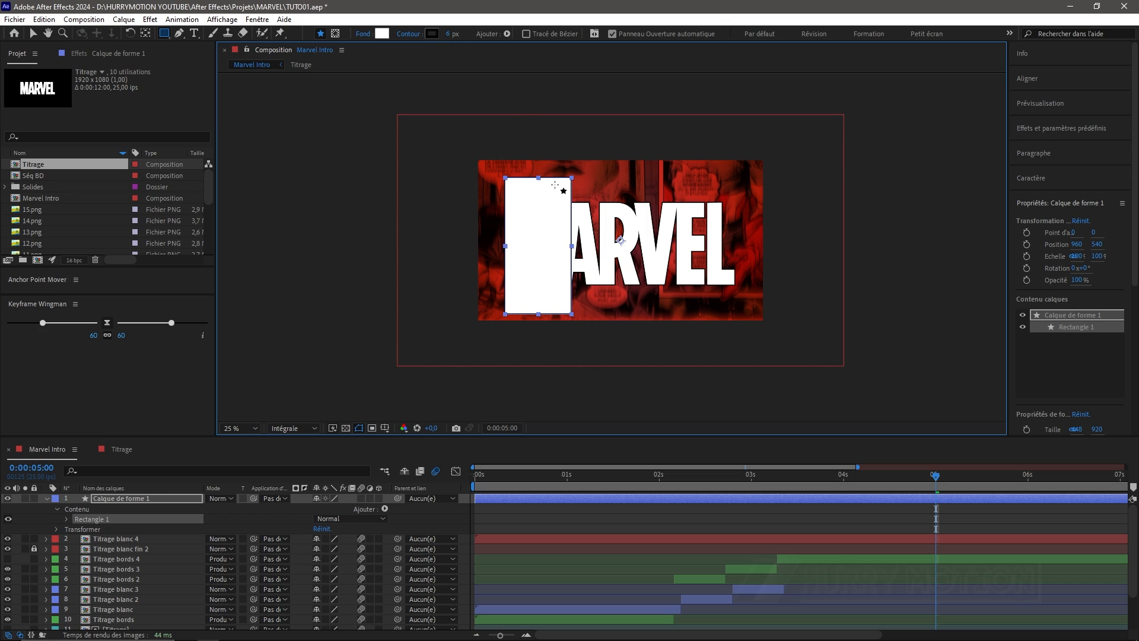
pyautogui.press('.')
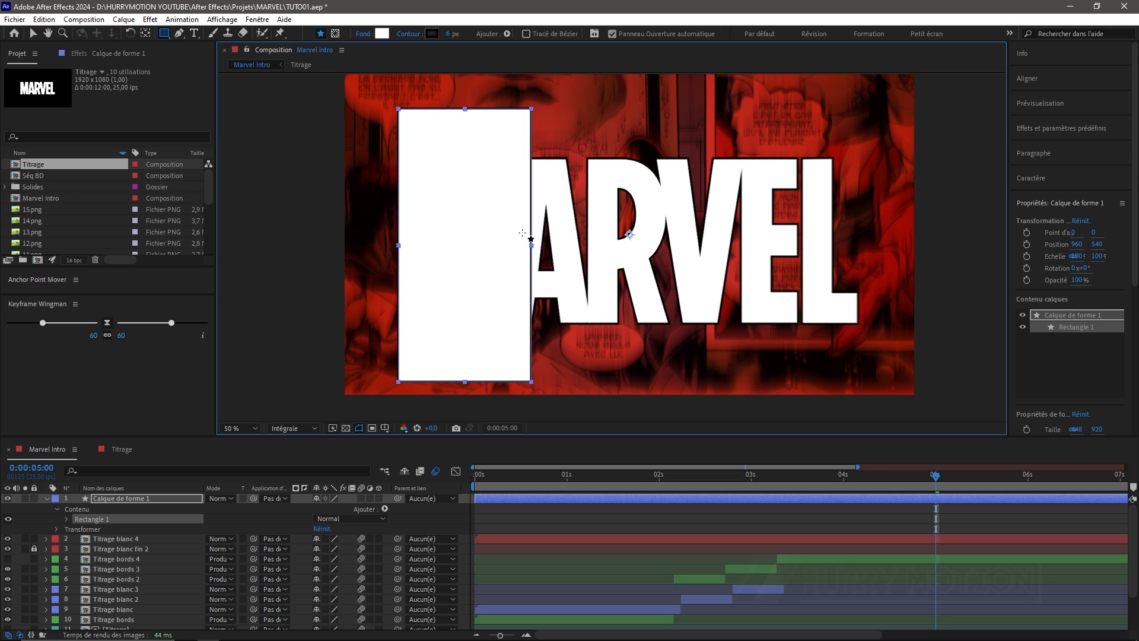
pyautogui.click(33, 33)
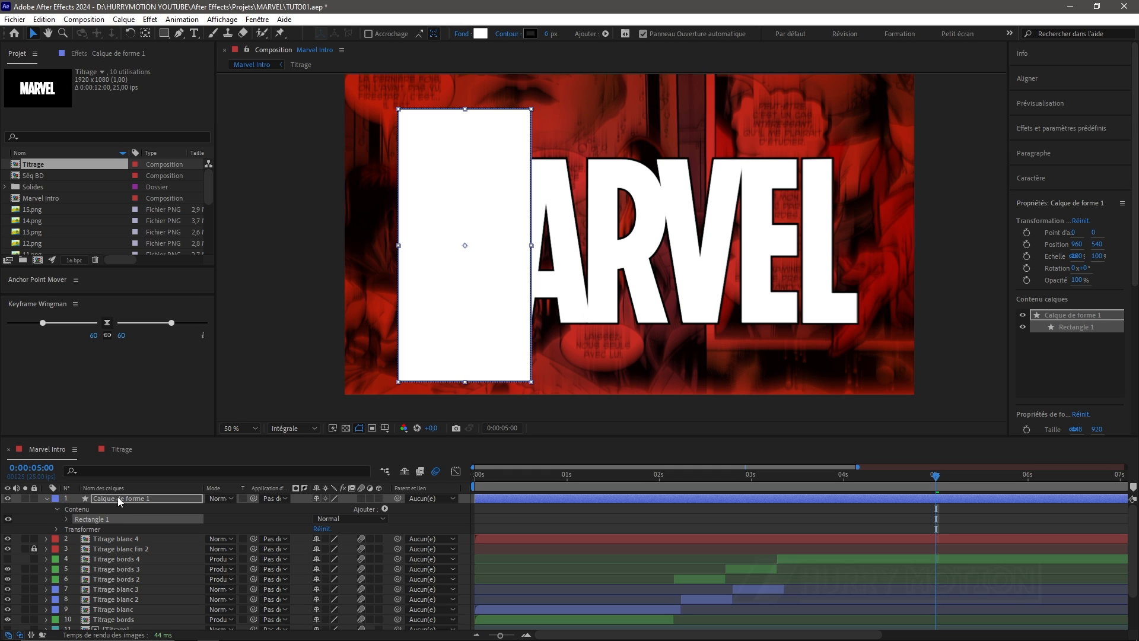
# Set the skew (Inclinaison) in Rectangle 1's transform to 25
pyautogui.click(69, 519)
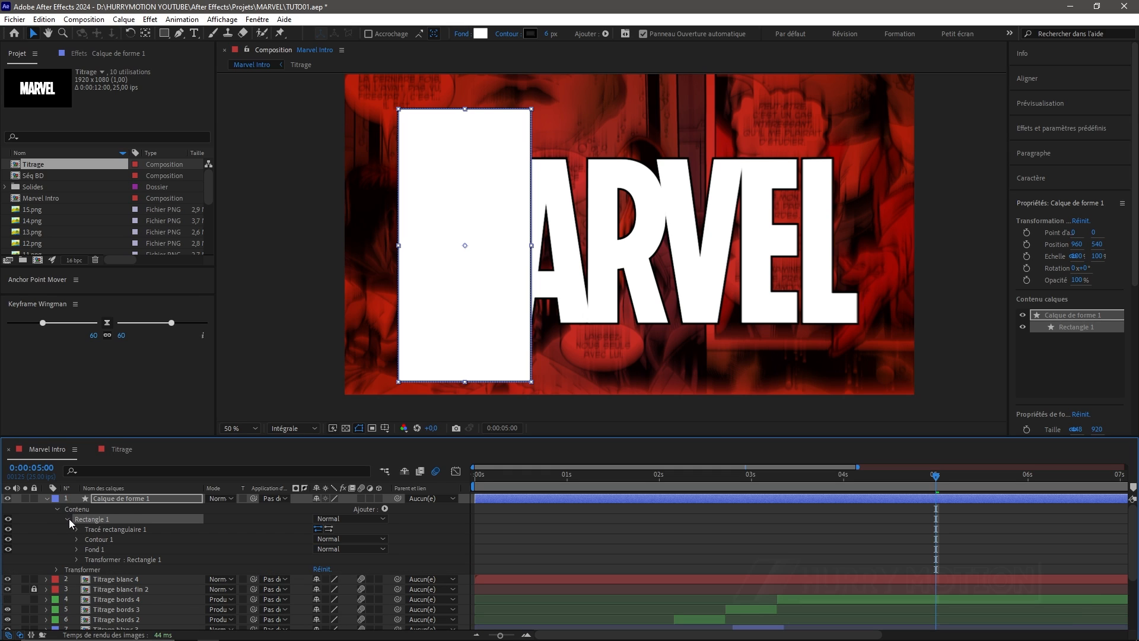
pyautogui.click(77, 560)
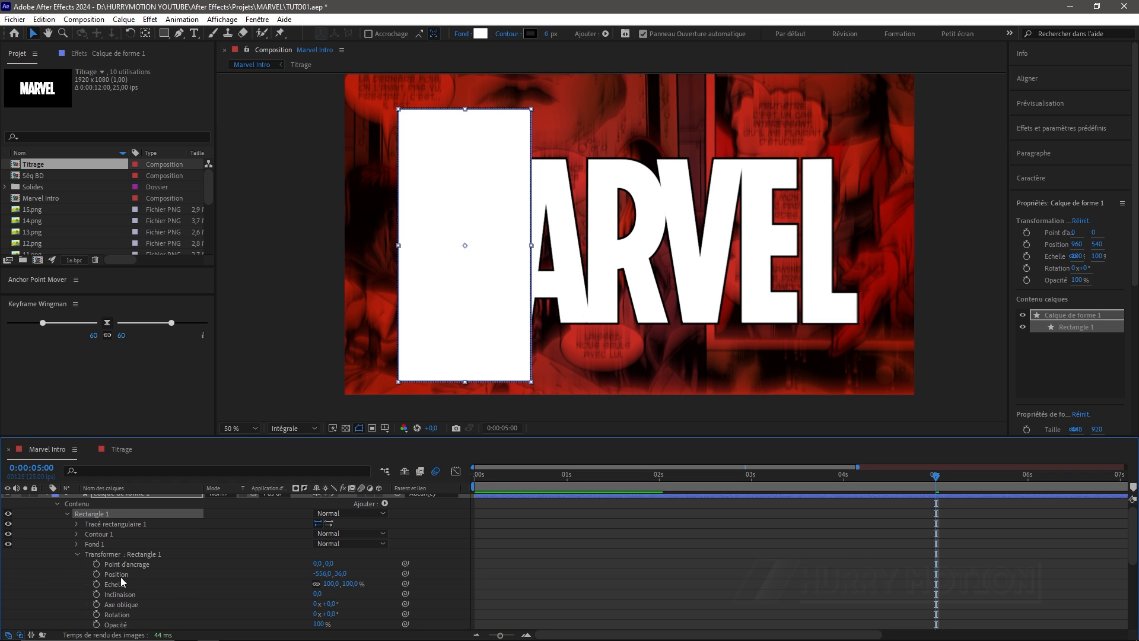
pyautogui.click(317, 594)
pyautogui.write('25')
pyautogui.press('Return')
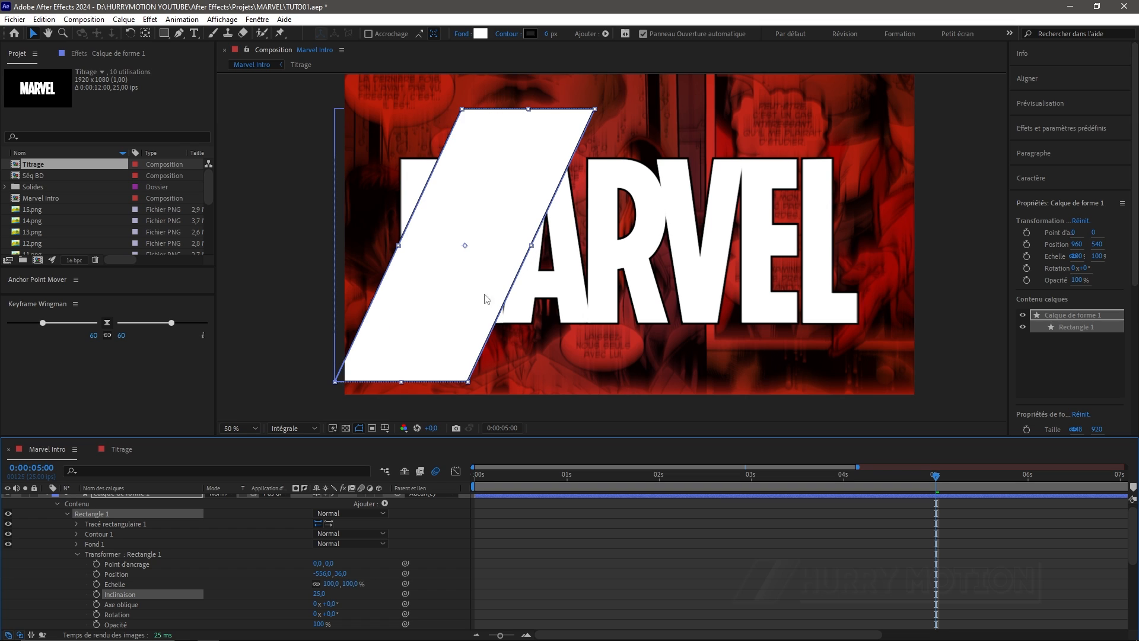
# Rename the shape layer as masque_01 and collapse its properties
pyautogui.scroll(1, 106, 516)
pyautogui.click(137, 501)
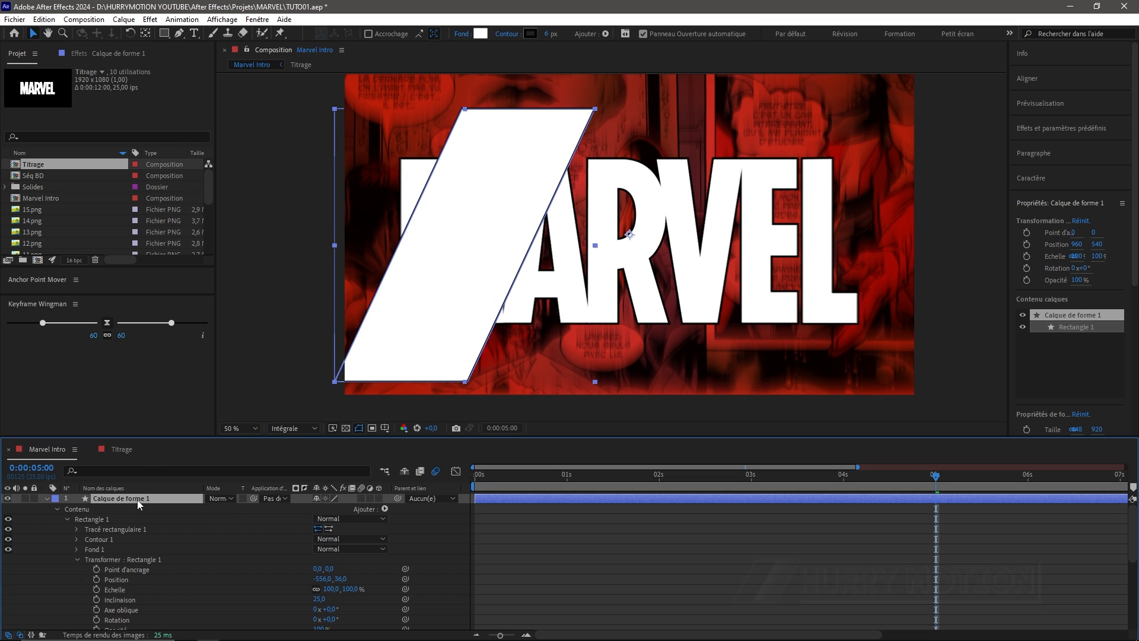
pyautogui.press('Return')
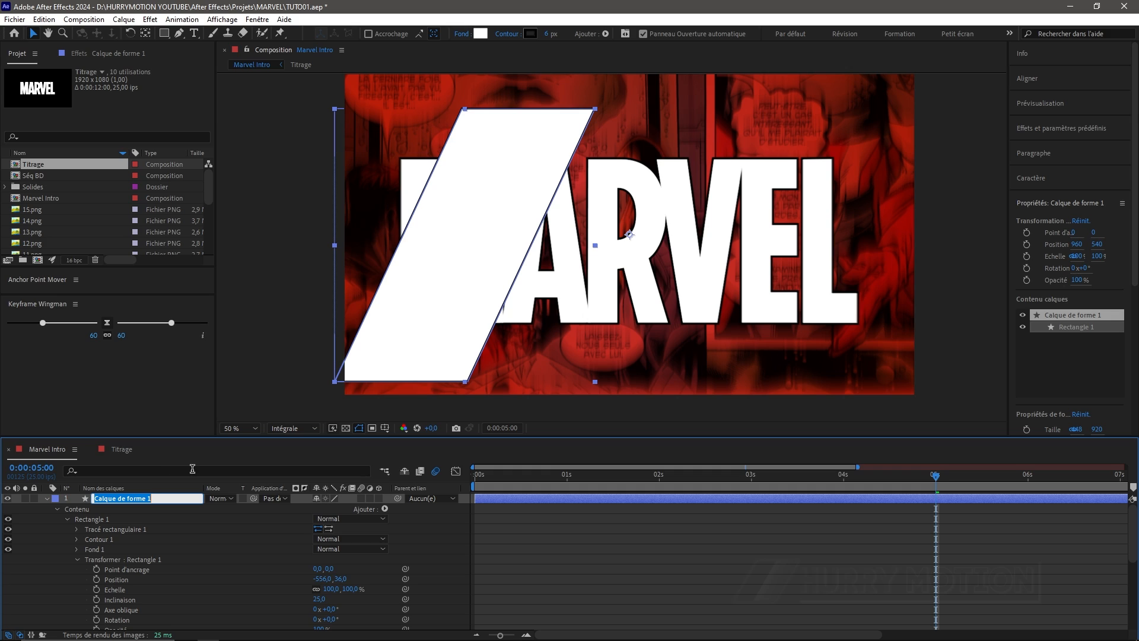
pyautogui.write('masque_01')
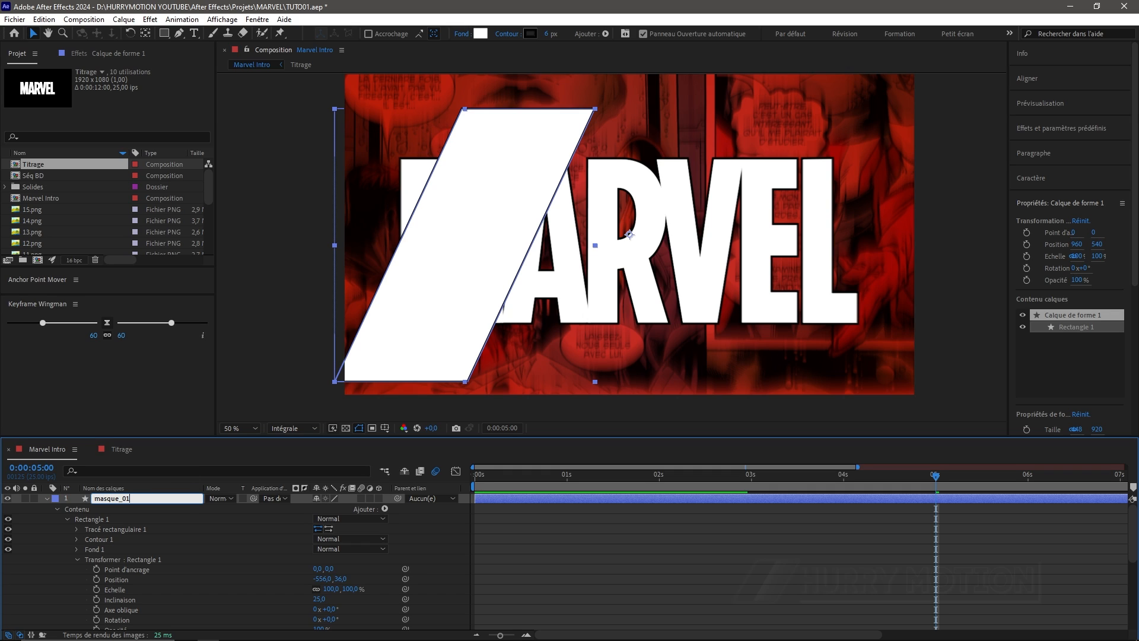
pyautogui.press('Return')
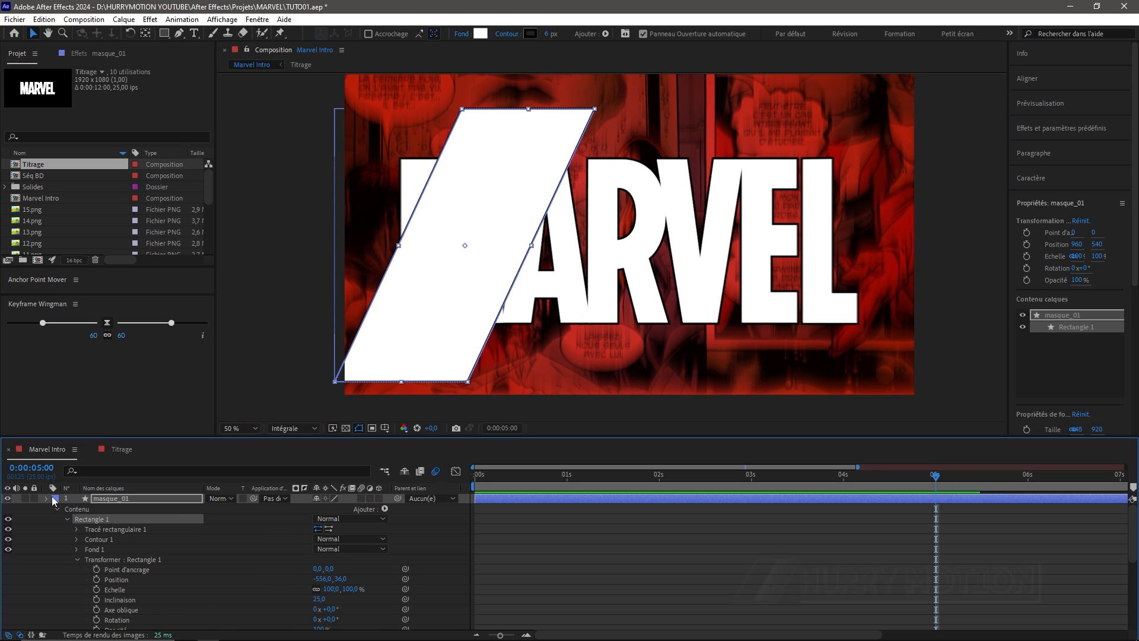
pyautogui.click(47, 498)
# Try using Titrage blanc 4 as the track matte for masque_01
pyautogui.click(118, 499)
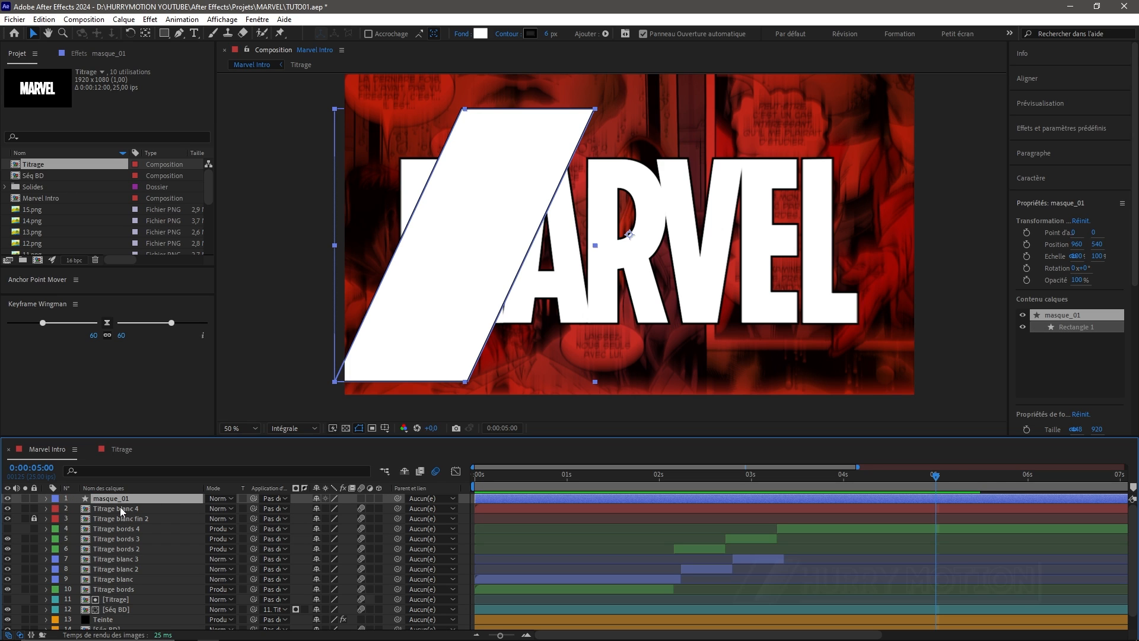
pyautogui.click(270, 501)
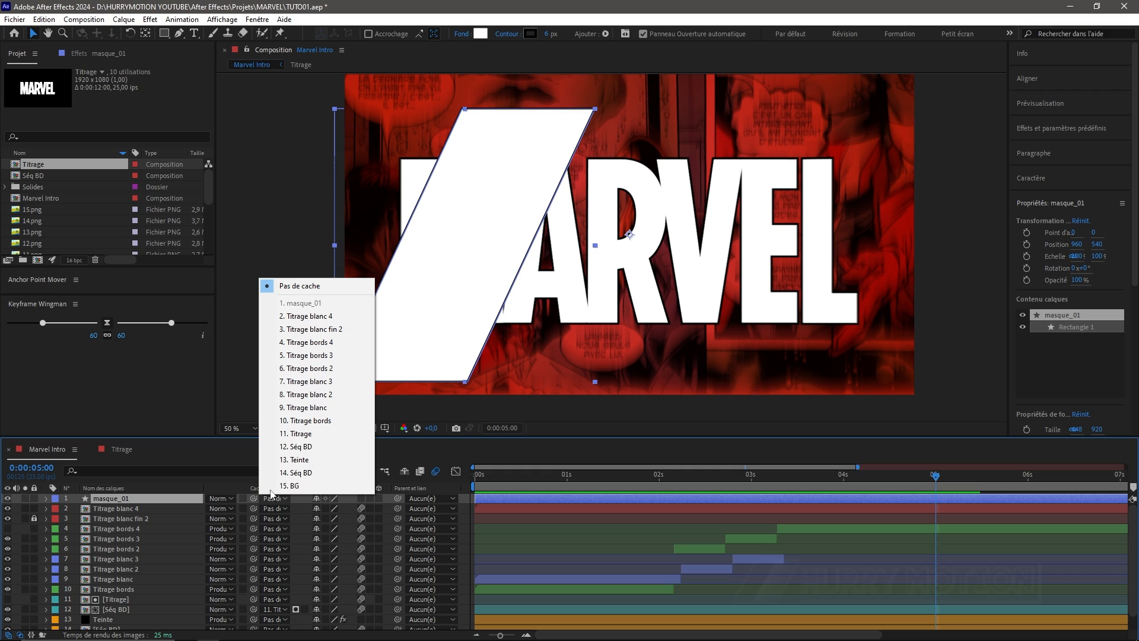
pyautogui.click(296, 317)
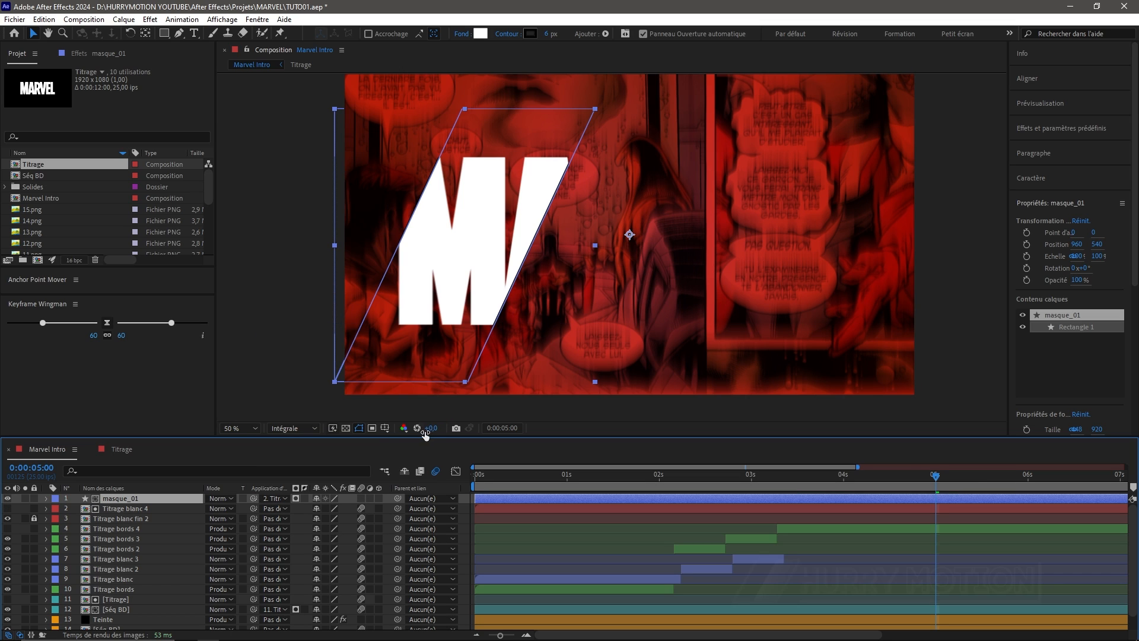
# Go to 0:00:02:10 and remove the track matte from masque_01
pyautogui.click(605, 228)
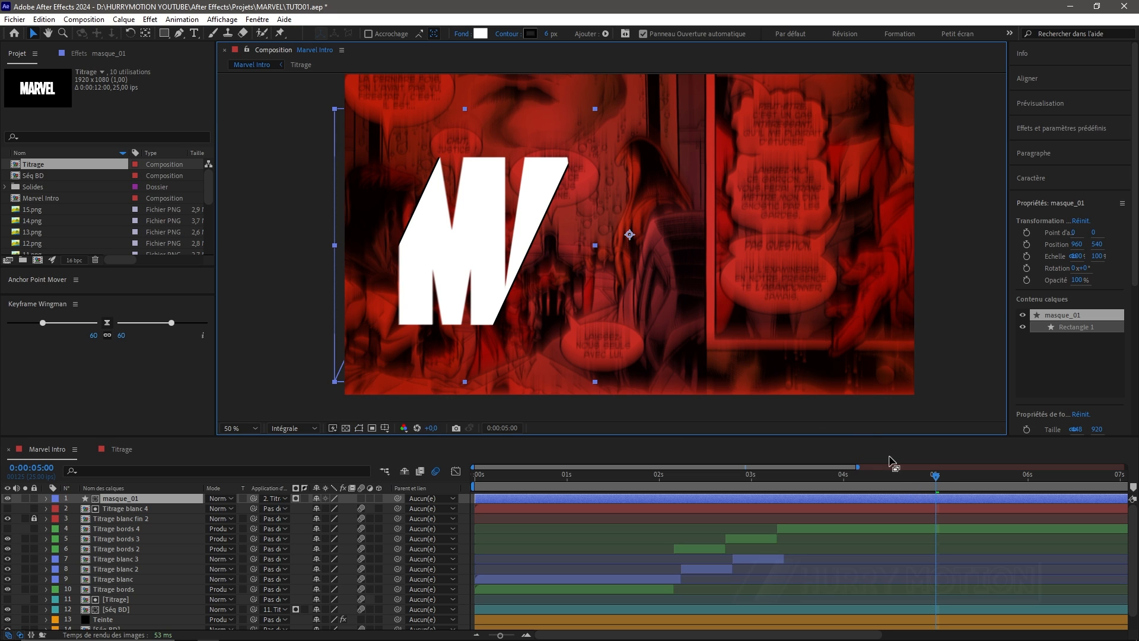
pyautogui.press(',')
pyautogui.moveTo(938, 477); pyautogui.dragTo(698, 490)
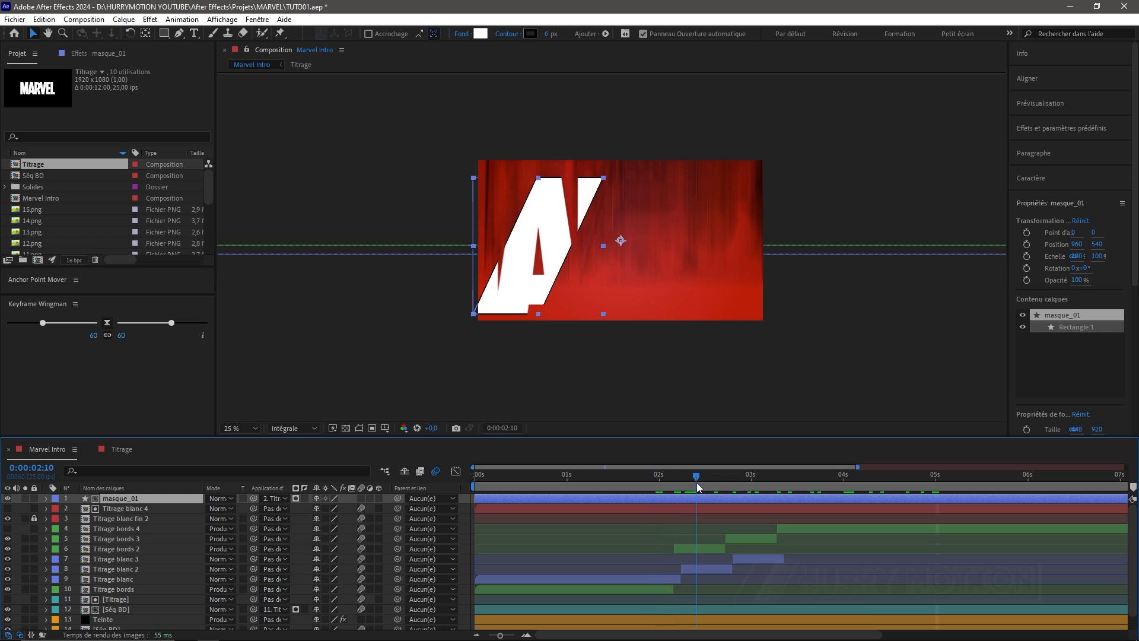
pyautogui.click(277, 499)
pyautogui.click(299, 286)
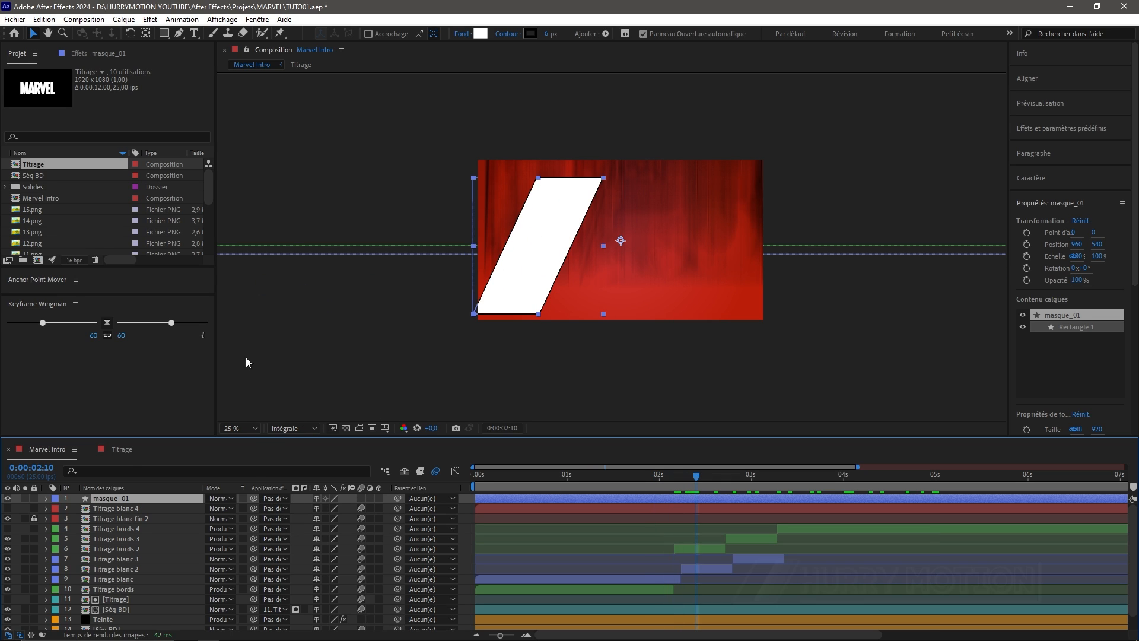
# Show Titrage blanc 4 and add a scale (Echelle) keyframe of 183% to masque_01 at 0:00:00:00
pyautogui.click(7, 508)
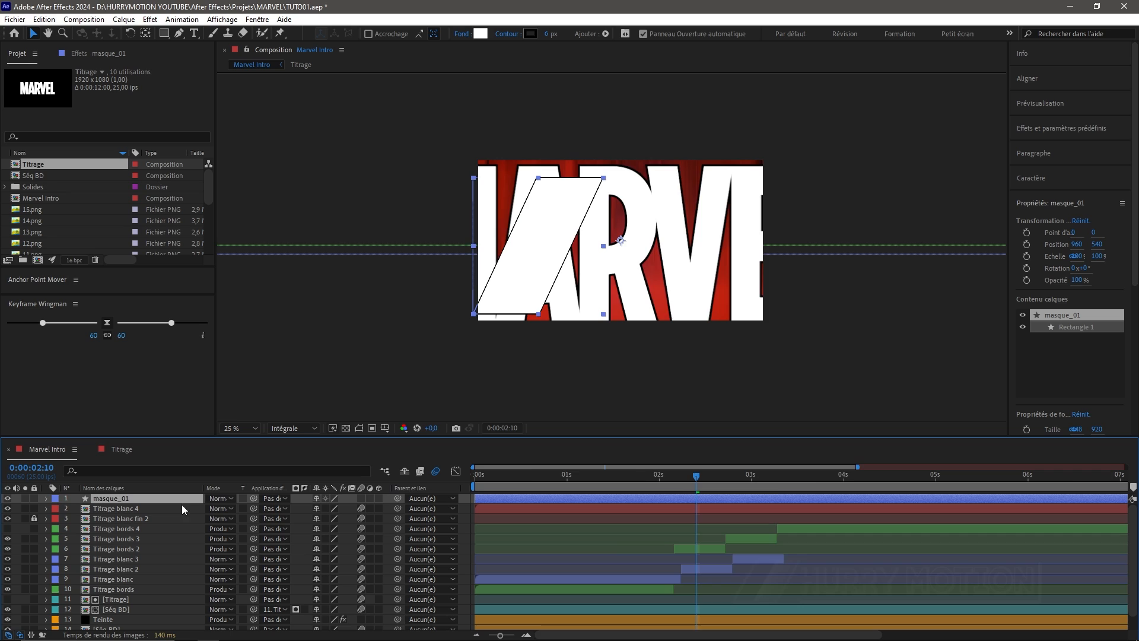
pyautogui.moveTo(746, 487); pyautogui.dragTo(453, 505)
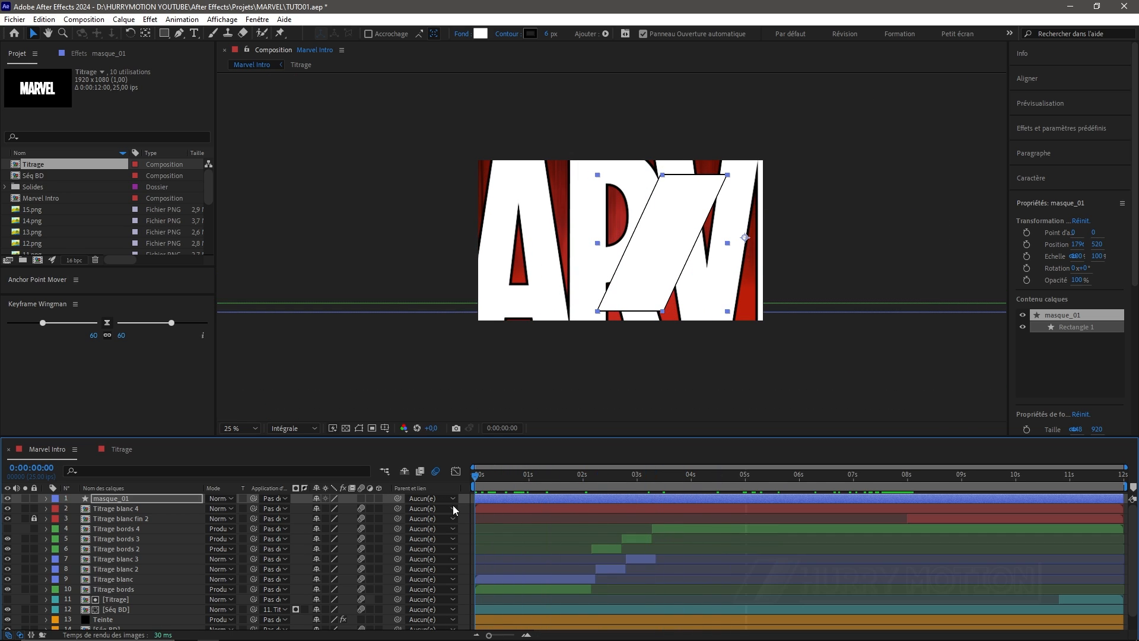
pyautogui.click(147, 499)
pyautogui.press('s')
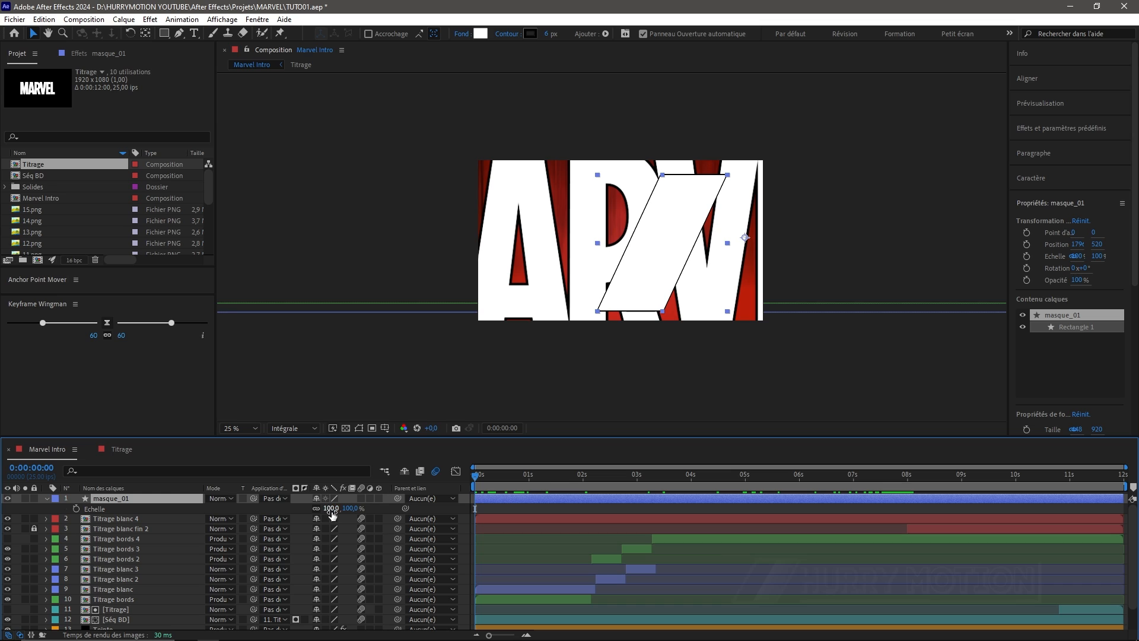
pyautogui.moveTo(326, 511); pyautogui.dragTo(379, 510)
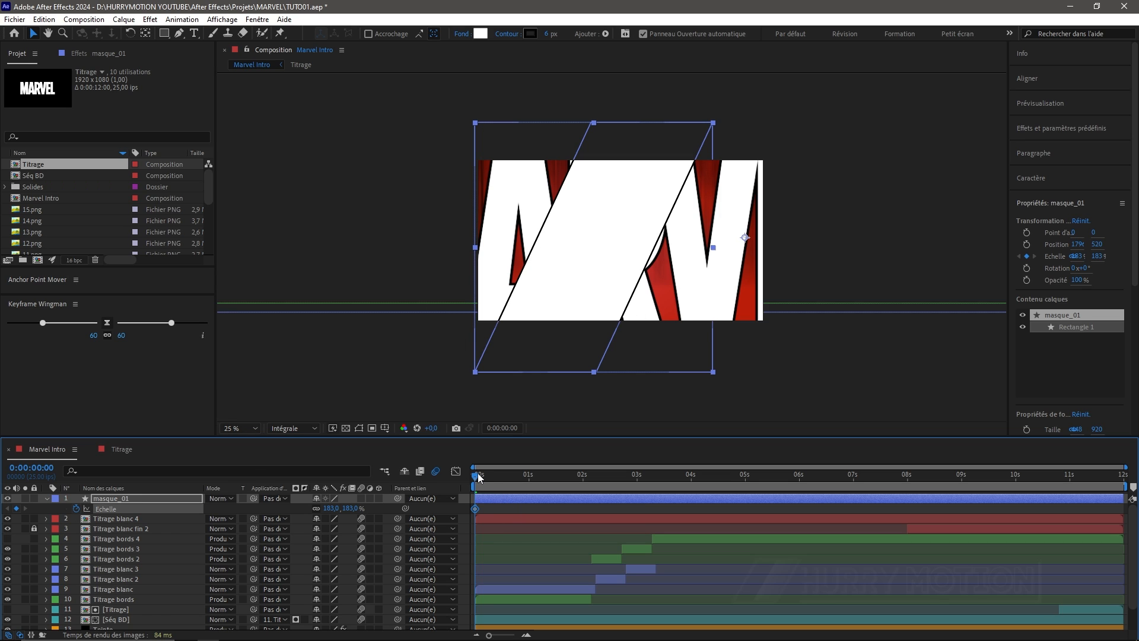
# Keyframe masque_01's scale at 57% at 0:00:08:00 and lengthen that keyframe's incoming ease in the speed graph
pyautogui.moveTo(479, 478); pyautogui.dragTo(913, 487)
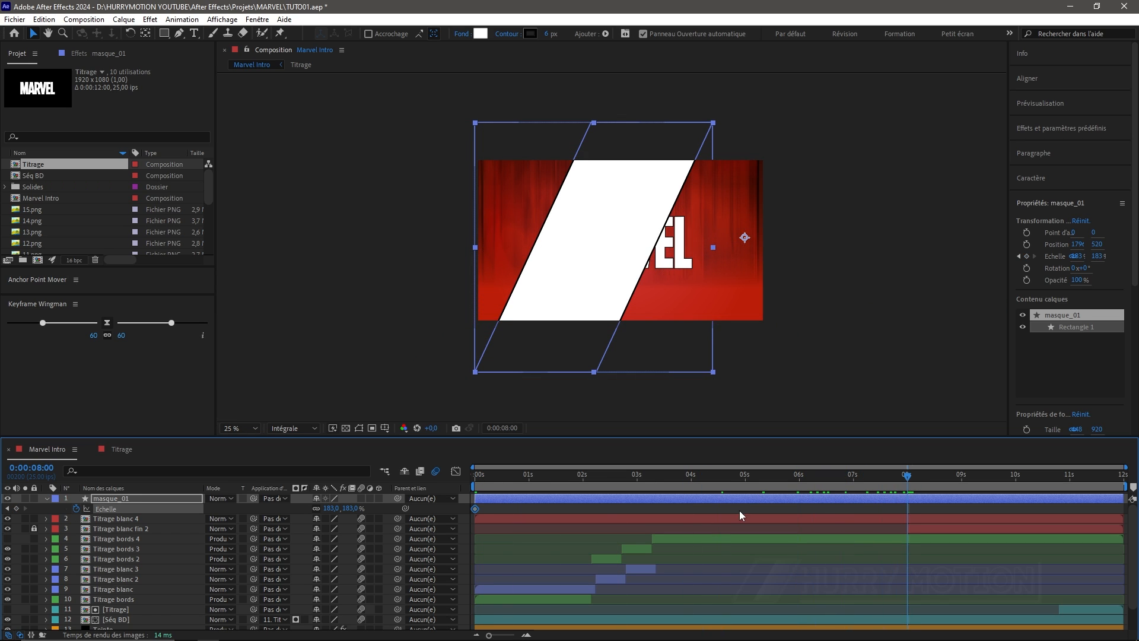
pyautogui.moveTo(331, 511); pyautogui.dragTo(265, 518)
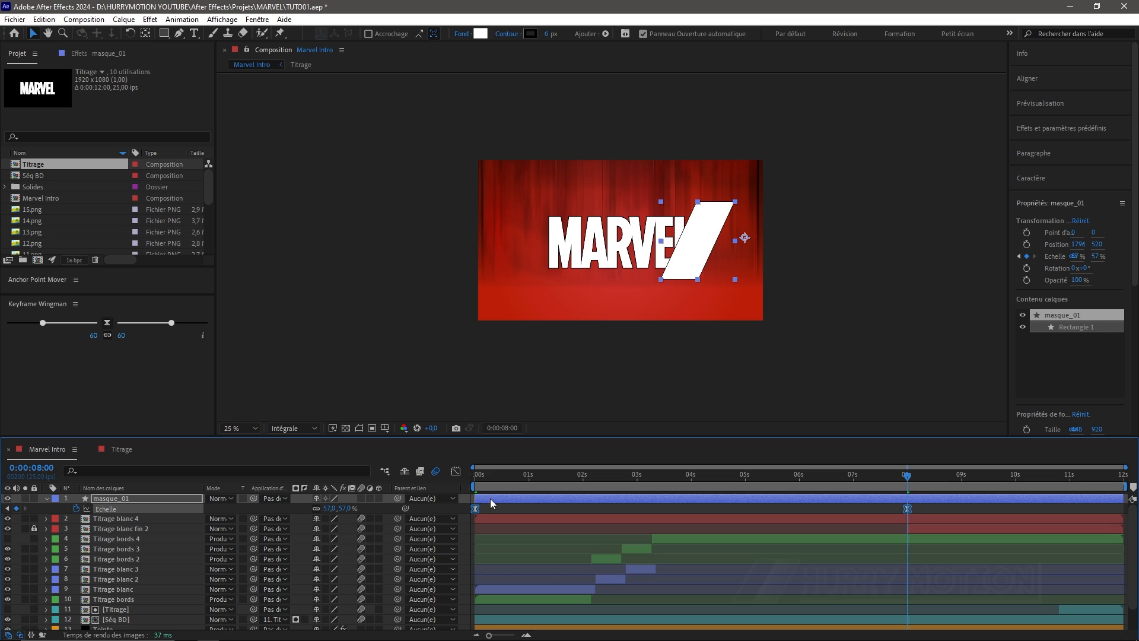
pyautogui.click(455, 471)
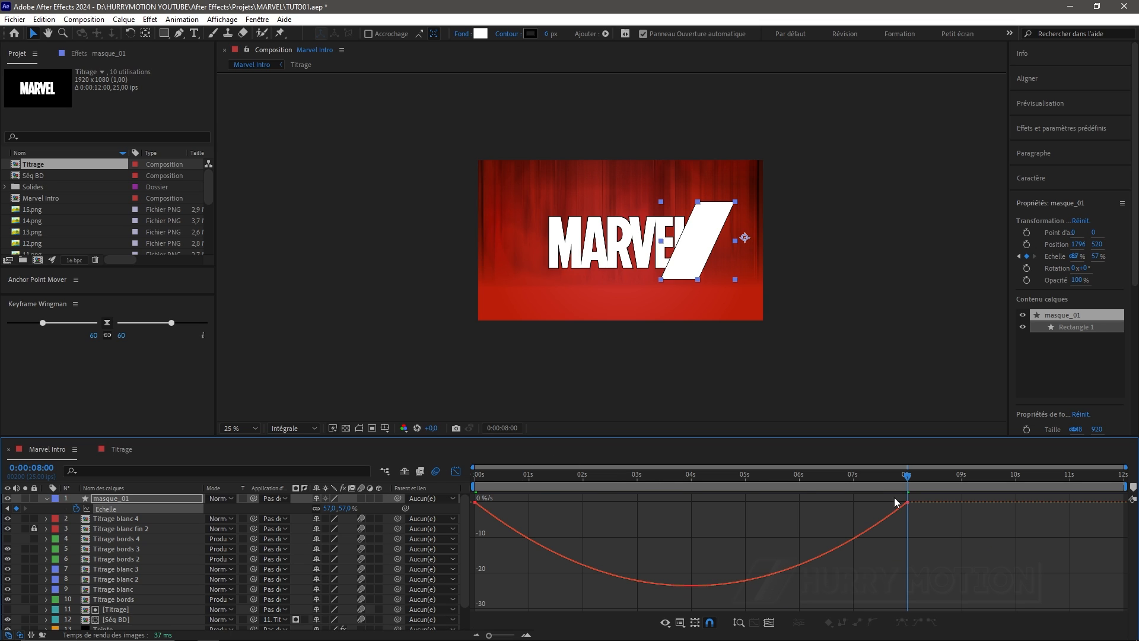
pyautogui.click(899, 503)
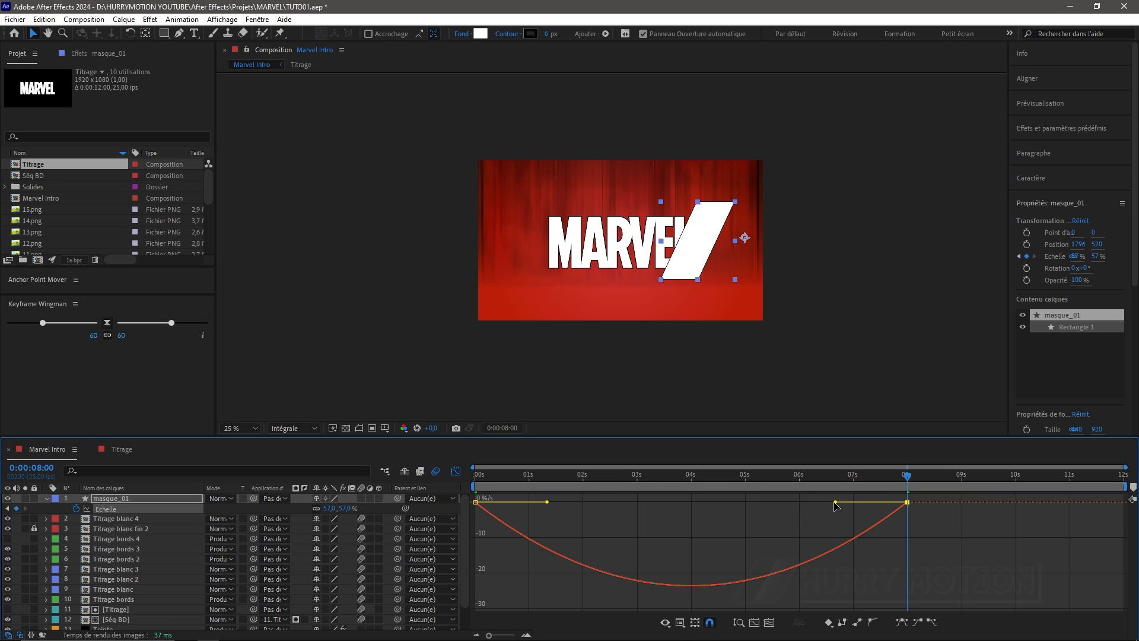
pyautogui.moveTo(835, 505); pyautogui.dragTo(697, 502)
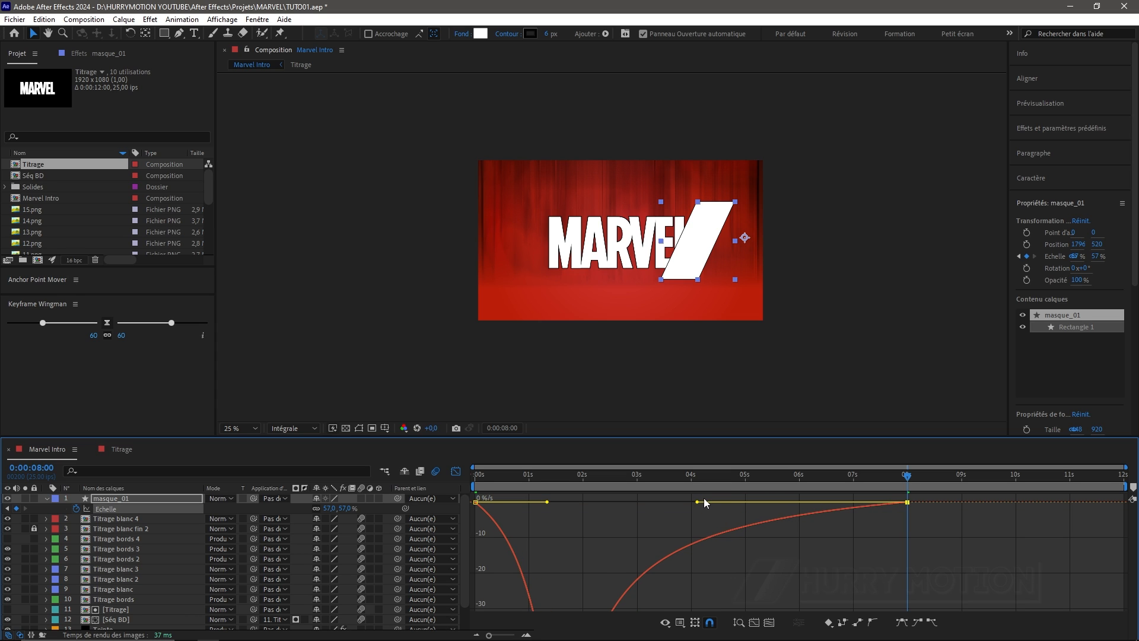
# Set masque_01's scale keyframe at 0:00:00:00 to 255%, preview the animation and leave the speed graph
pyautogui.moveTo(908, 475); pyautogui.dragTo(468, 498)
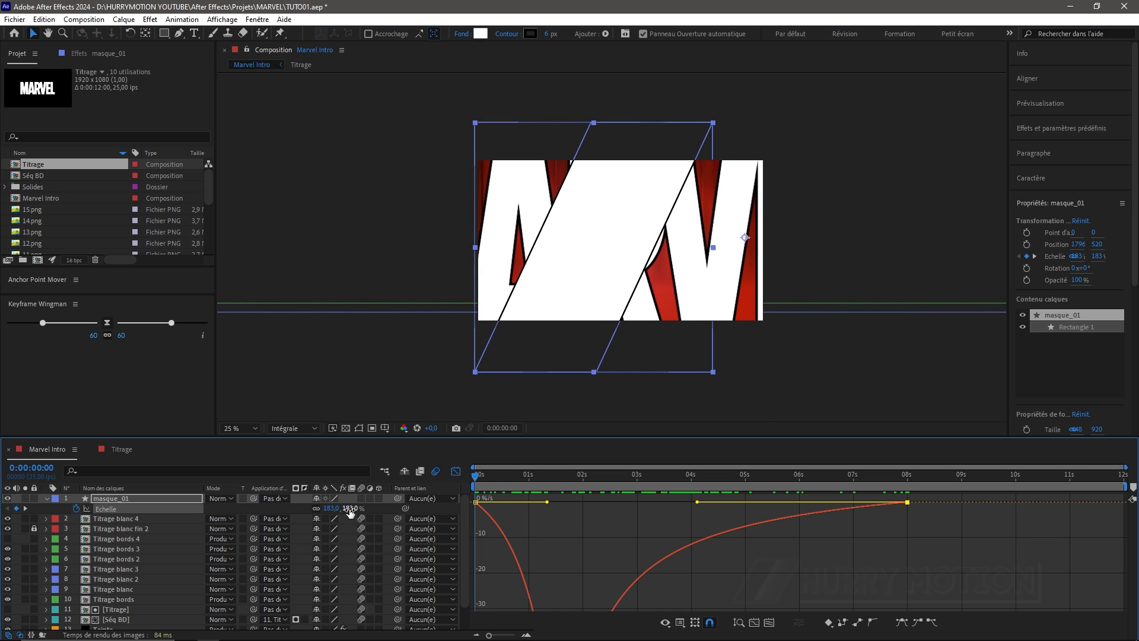
pyautogui.moveTo(350, 512); pyautogui.dragTo(389, 510)
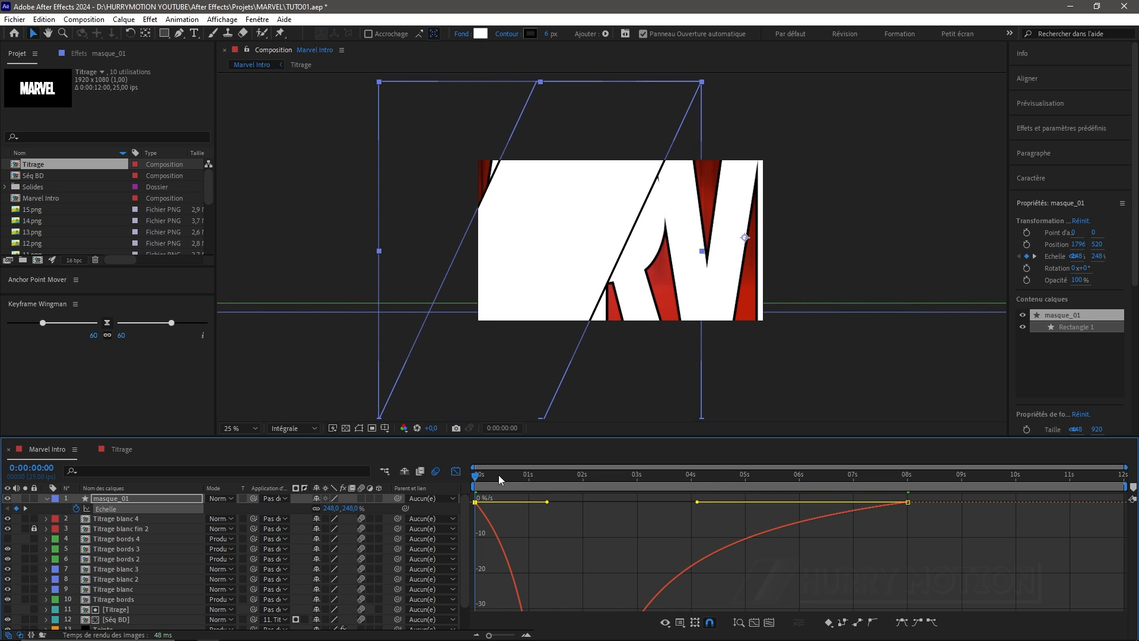
pyautogui.press('space')
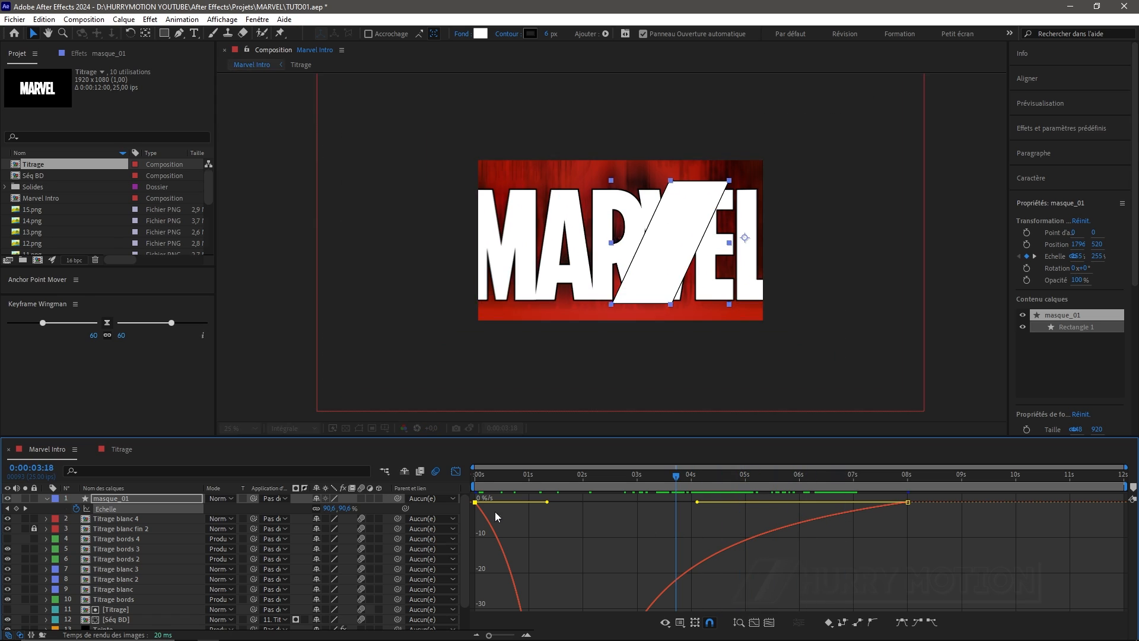
pyautogui.press('space')
pyautogui.click(455, 472)
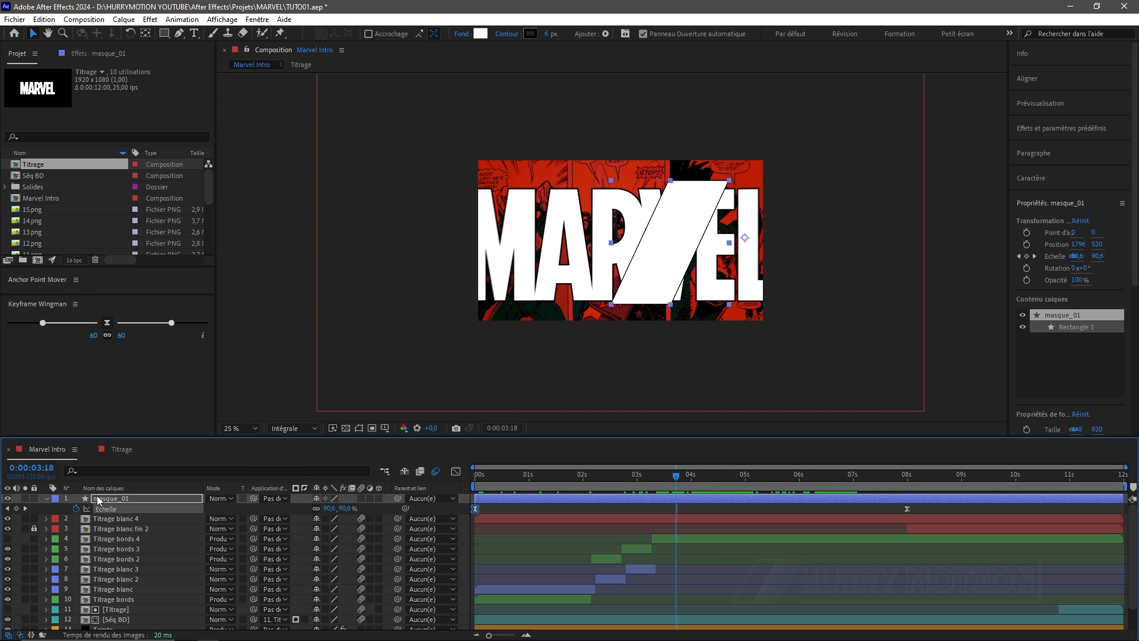
# Use Titrage blanc 4 as the track matte for masque_01 and turn the Titrage blanc 4 layer's visibility back on
pyautogui.click(272, 497)
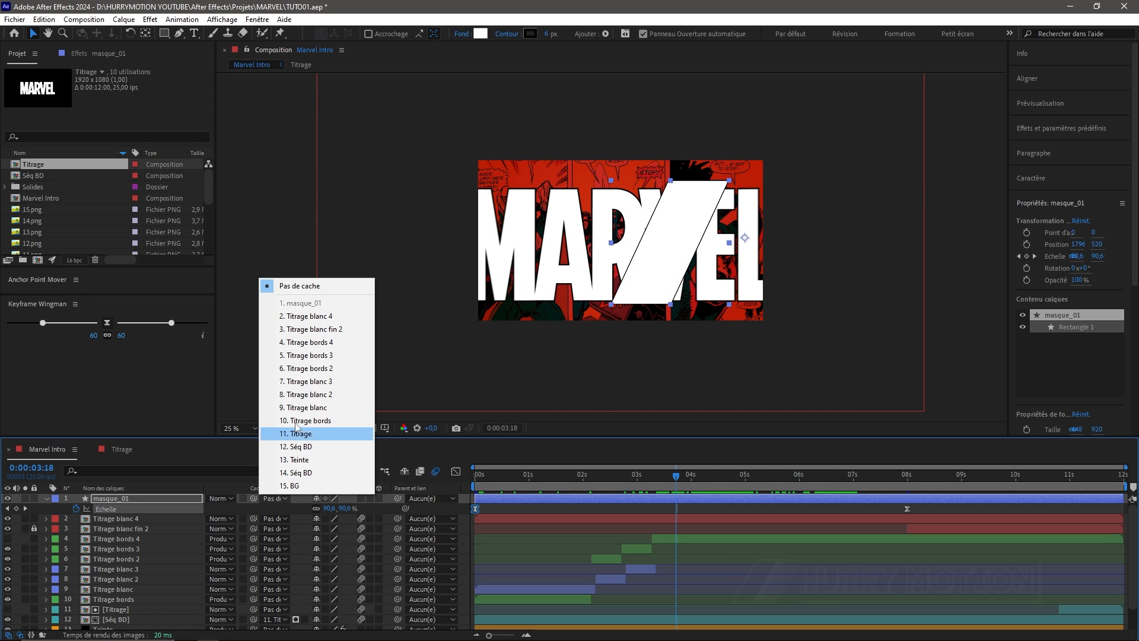
pyautogui.click(323, 317)
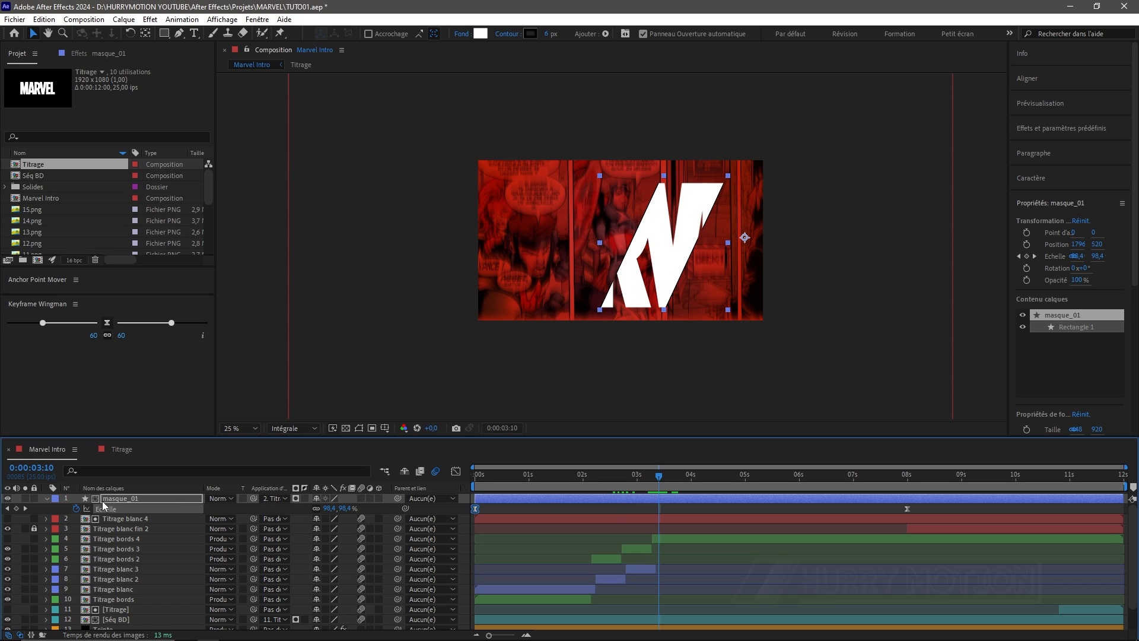
pyautogui.click(8, 519)
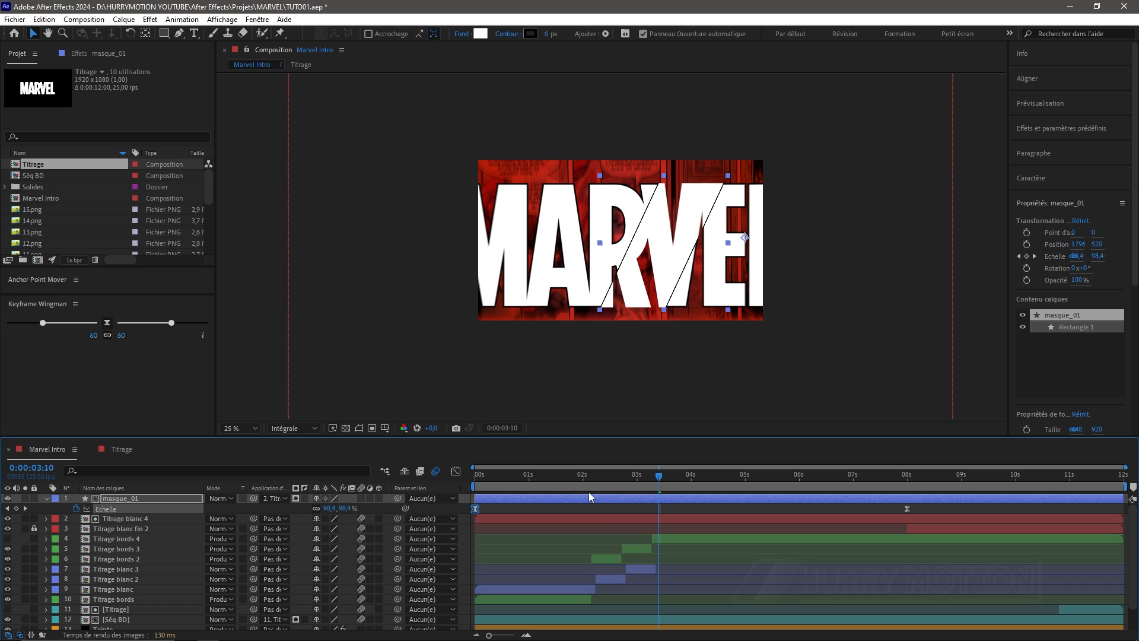
# Keyframe masque_01's position at 136, 520 at 0:00:00:00
pyautogui.moveTo(666, 478); pyautogui.dragTo(461, 486)
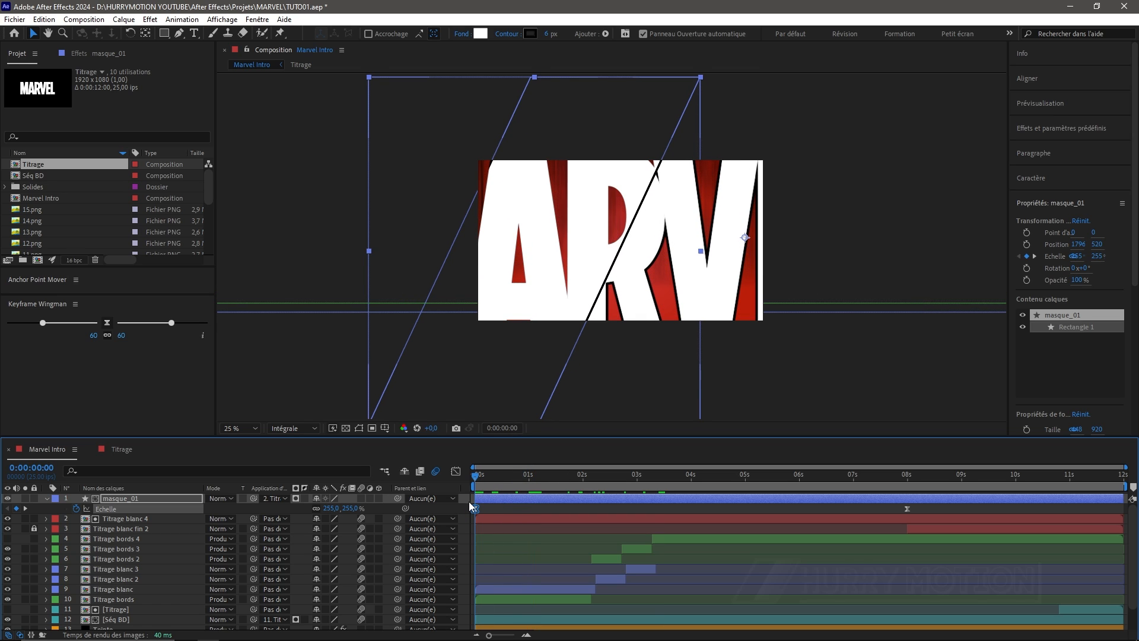
pyautogui.press('p')
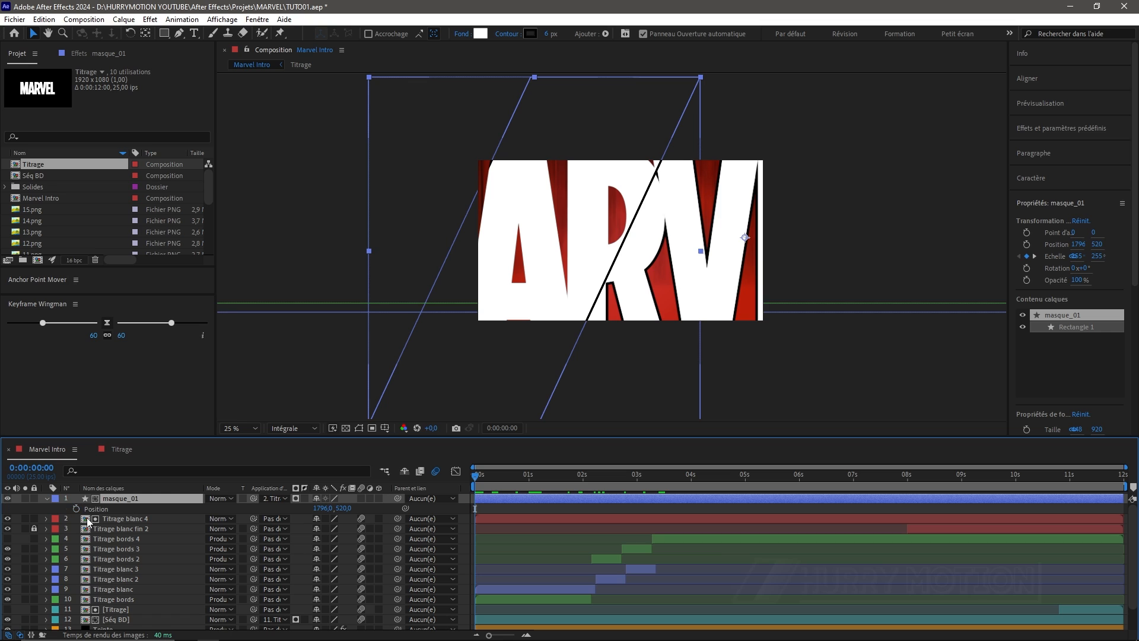
pyautogui.click(77, 509)
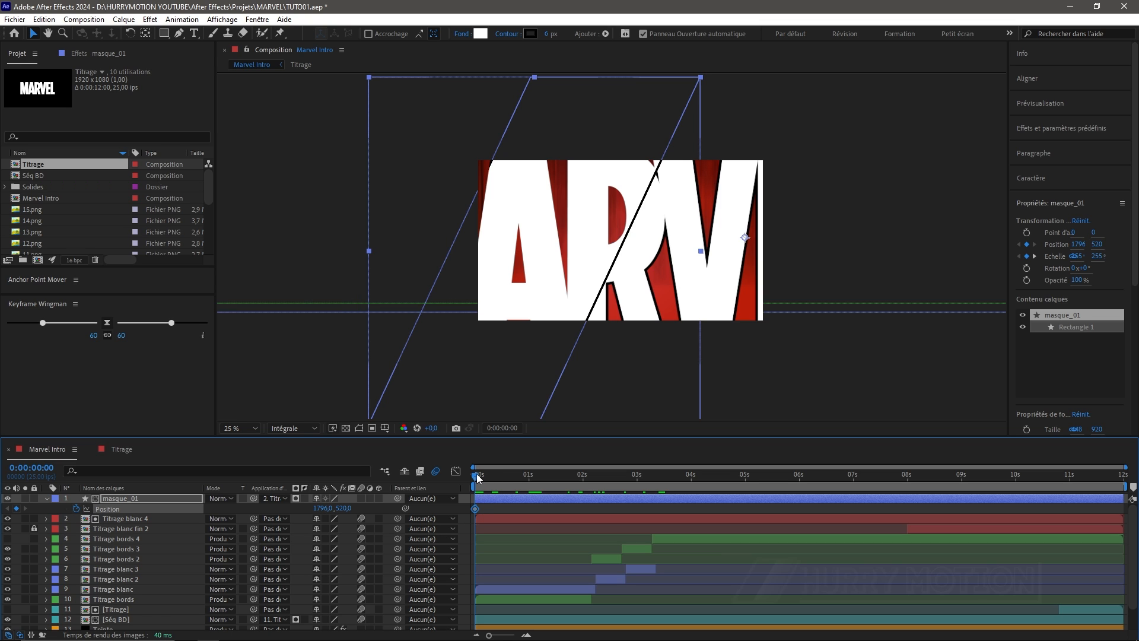
pyautogui.moveTo(478, 479); pyautogui.dragTo(746, 486)
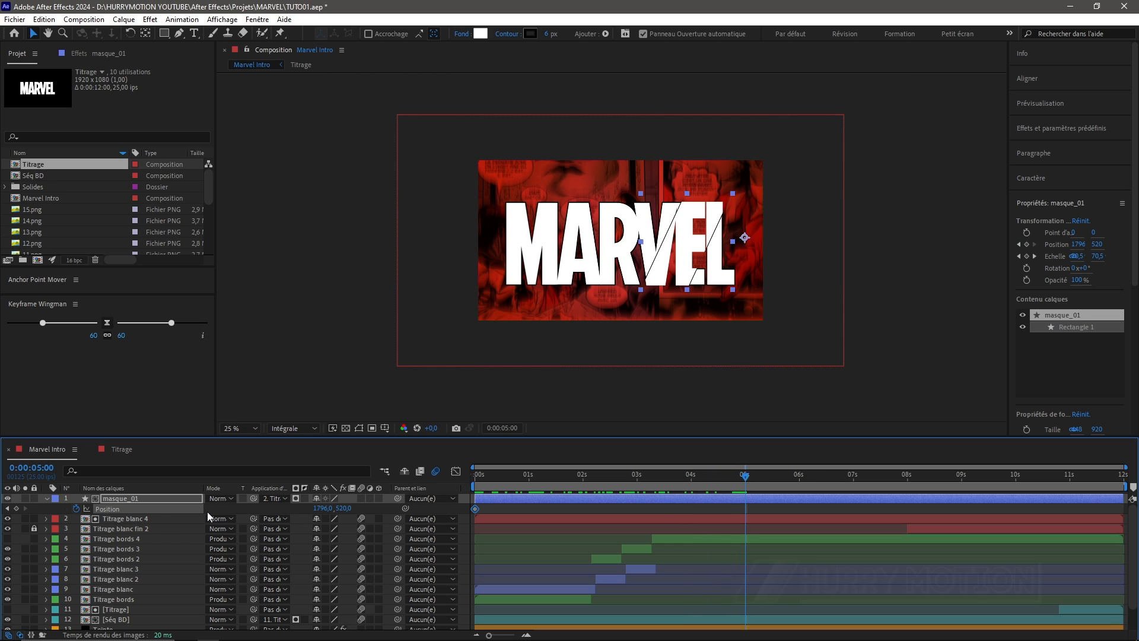
pyautogui.moveTo(737, 478); pyautogui.dragTo(408, 503)
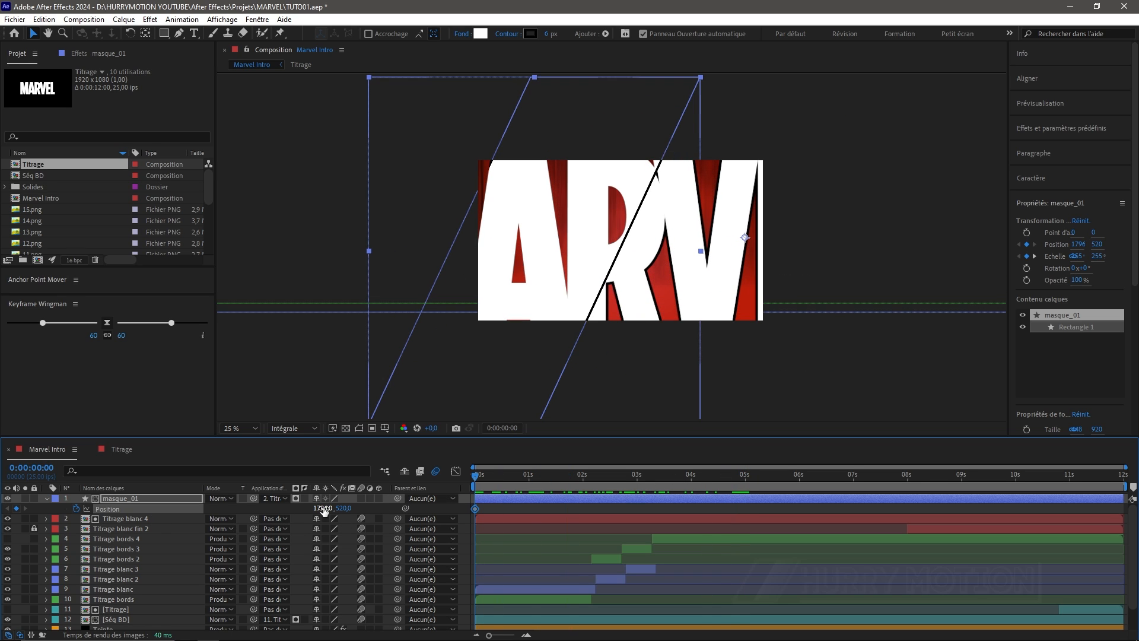
pyautogui.moveTo(320, 507); pyautogui.dragTo(218, 504)
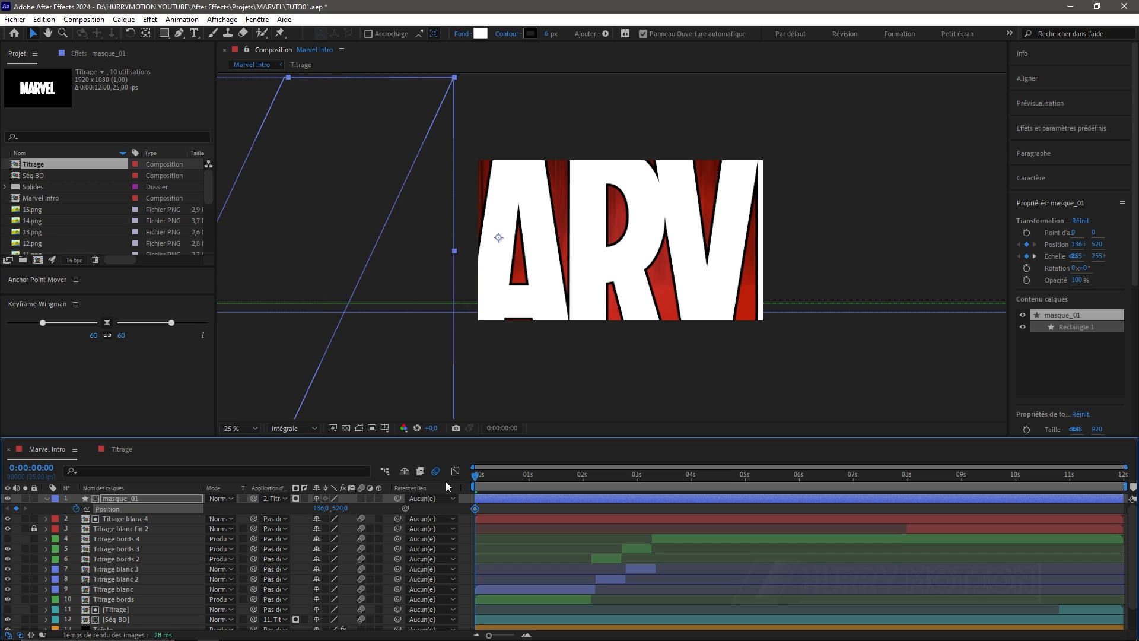
# Add position keyframes to masque_01 at 0:00:05:00 with X 1746 and at 0:00:06:00 with X 906
pyautogui.moveTo(475, 475); pyautogui.dragTo(746, 500)
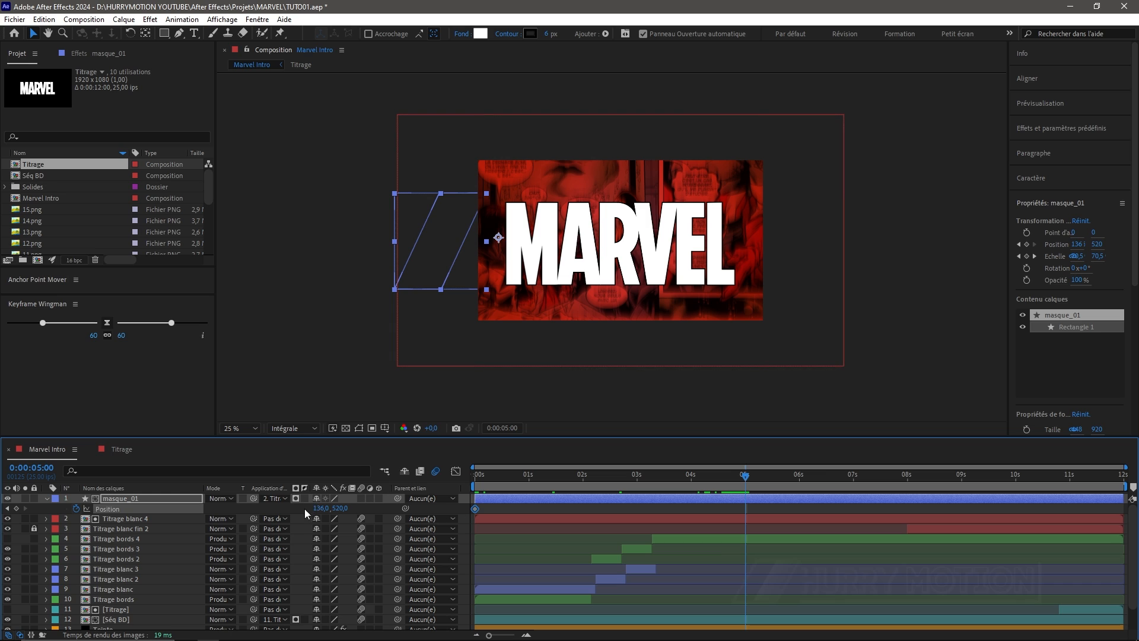
pyautogui.moveTo(319, 508); pyautogui.dragTo(421, 511)
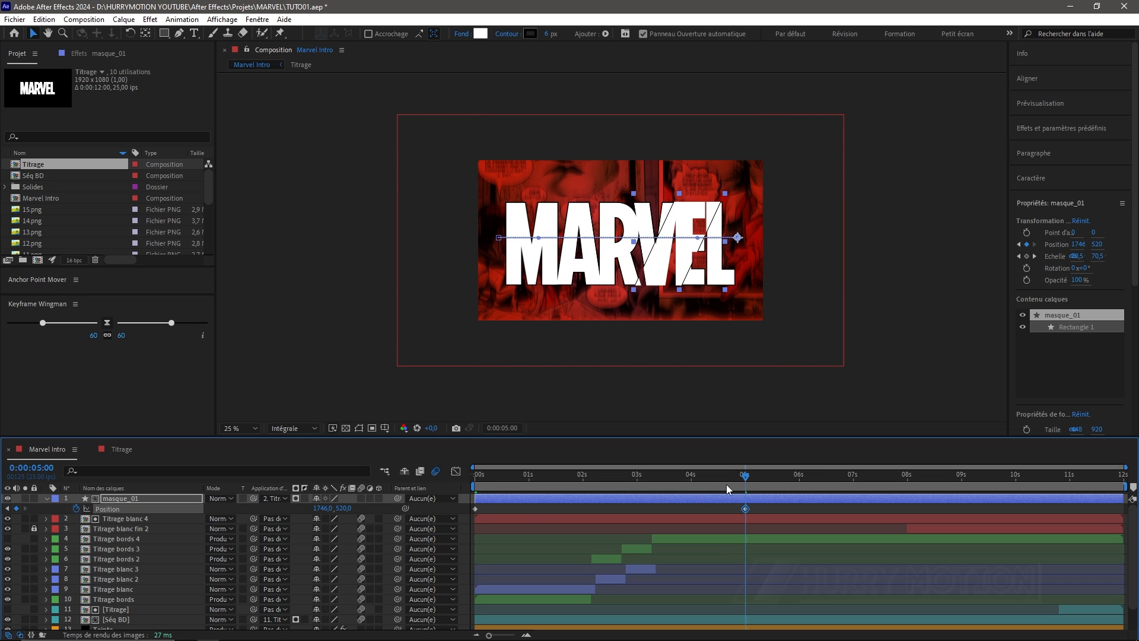
pyautogui.moveTo(749, 478); pyautogui.dragTo(804, 485)
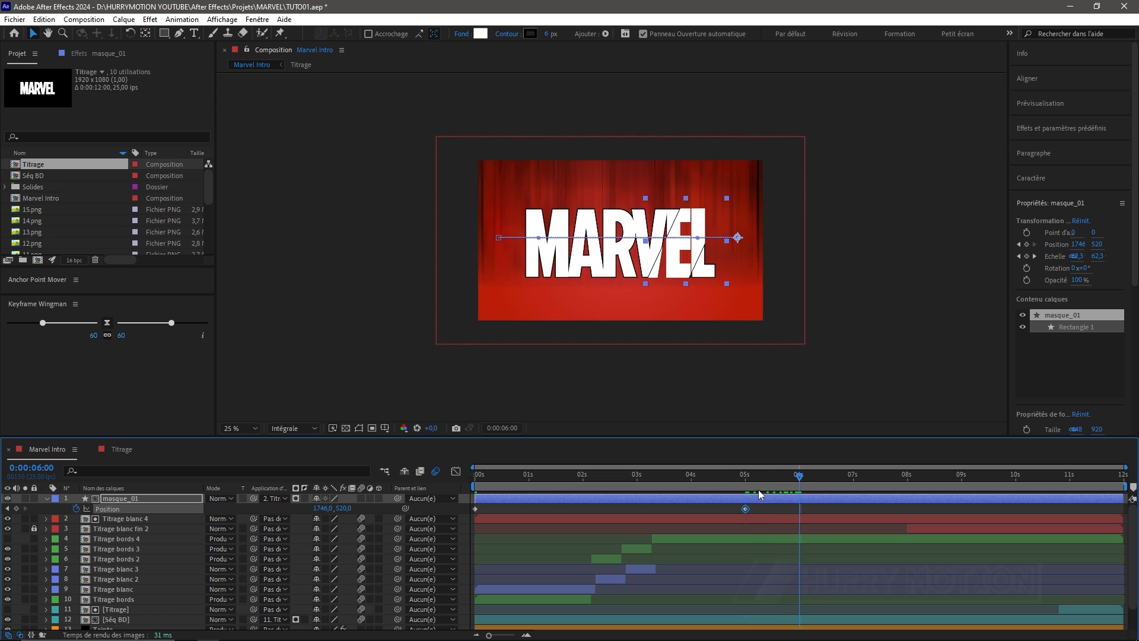
pyautogui.moveTo(322, 511); pyautogui.dragTo(275, 511)
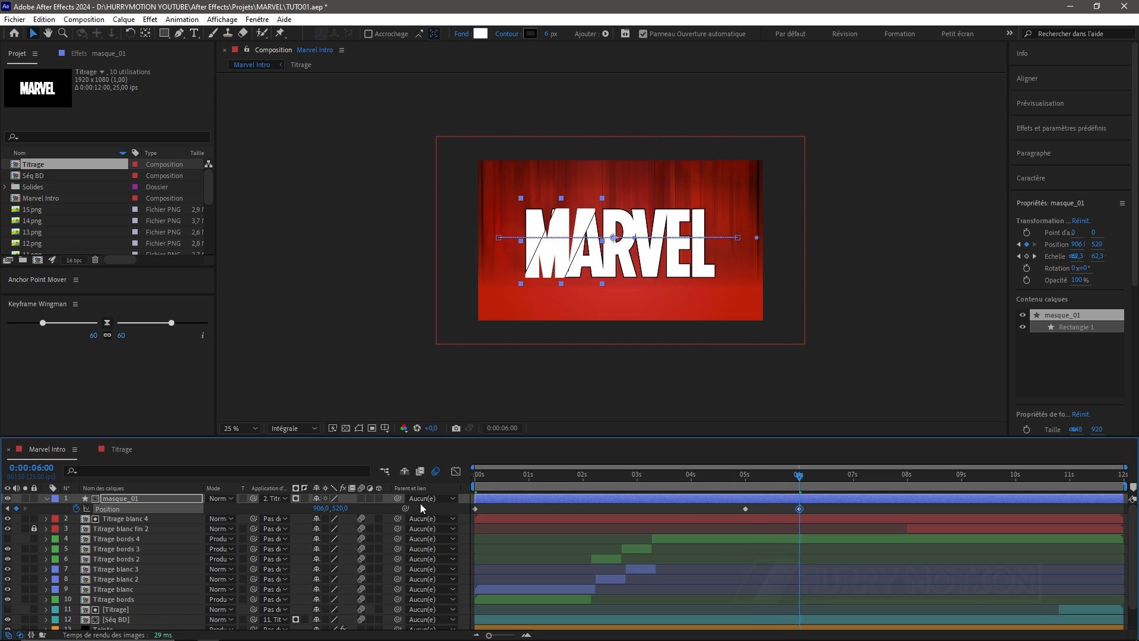
# Add position keyframes to masque_01 at 0:00:06:14 with X 1616 and at 0:00:07:00 with X 396
pyautogui.moveTo(800, 478); pyautogui.dragTo(830, 478)
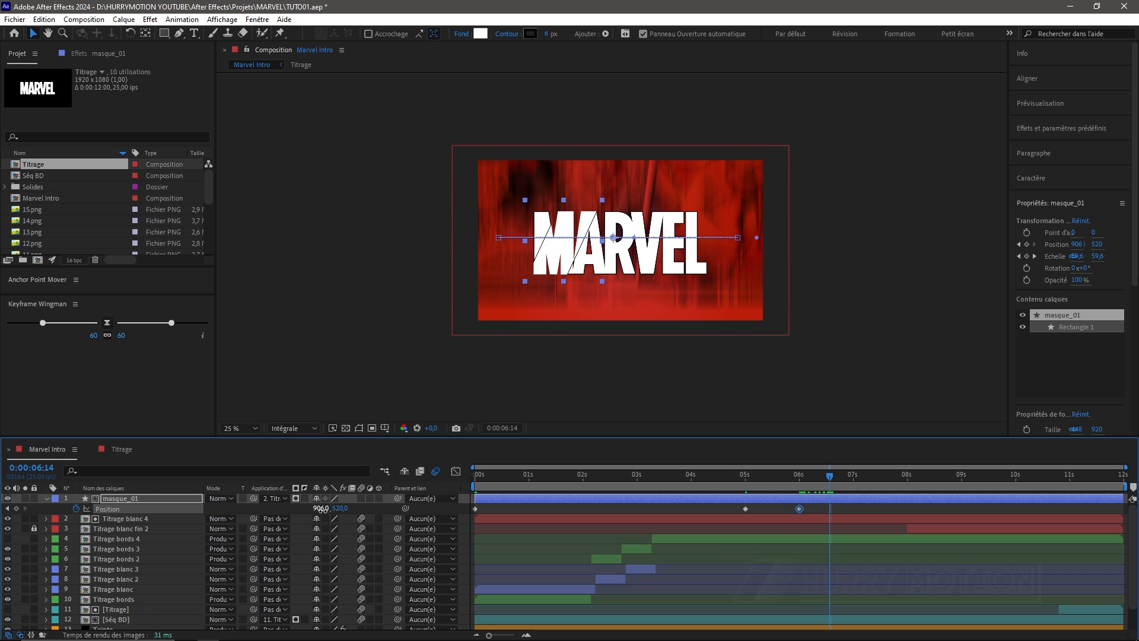
pyautogui.moveTo(321, 509); pyautogui.dragTo(364, 510)
pyautogui.moveTo(829, 478); pyautogui.dragTo(852, 479)
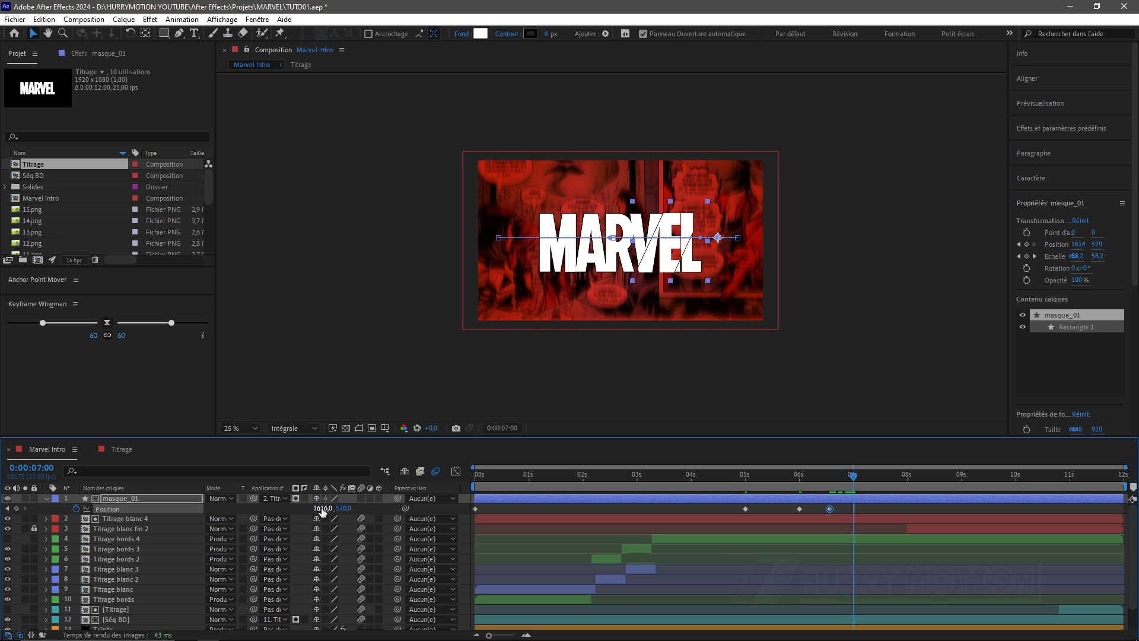
pyautogui.moveTo(323, 508); pyautogui.dragTo(264, 510)
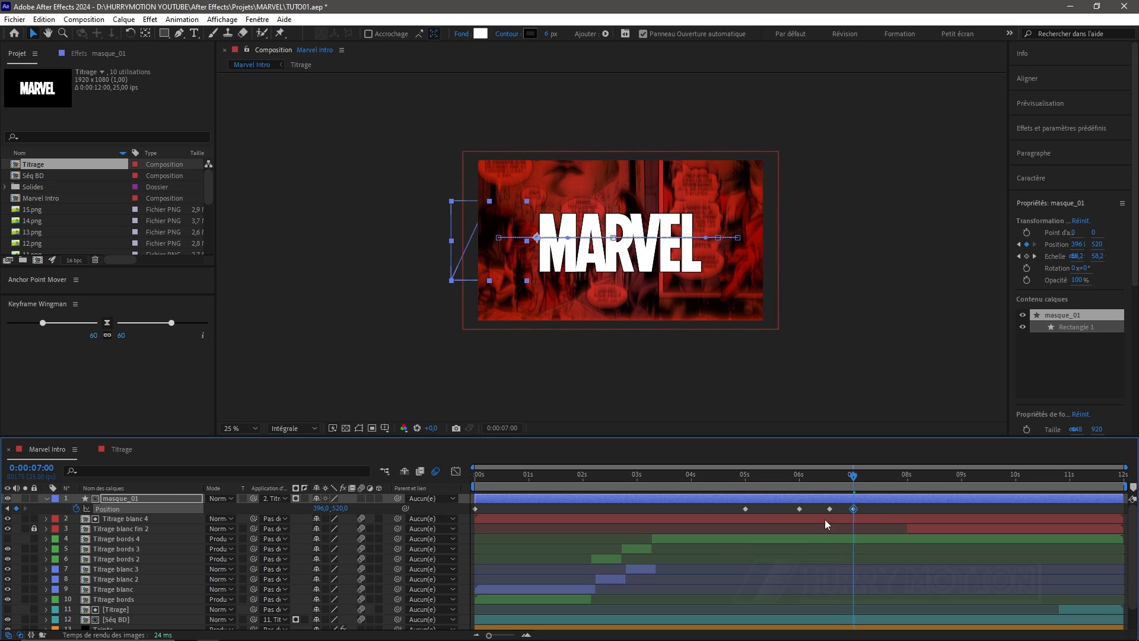
# Apply easy ease to all of masque_01's position keyframes, then hide Titrage blanc 4 and preview the sliding reveal
pyautogui.moveTo(871, 507); pyautogui.dragTo(463, 511)
pyautogui.moveTo(853, 477); pyautogui.dragTo(625, 482)
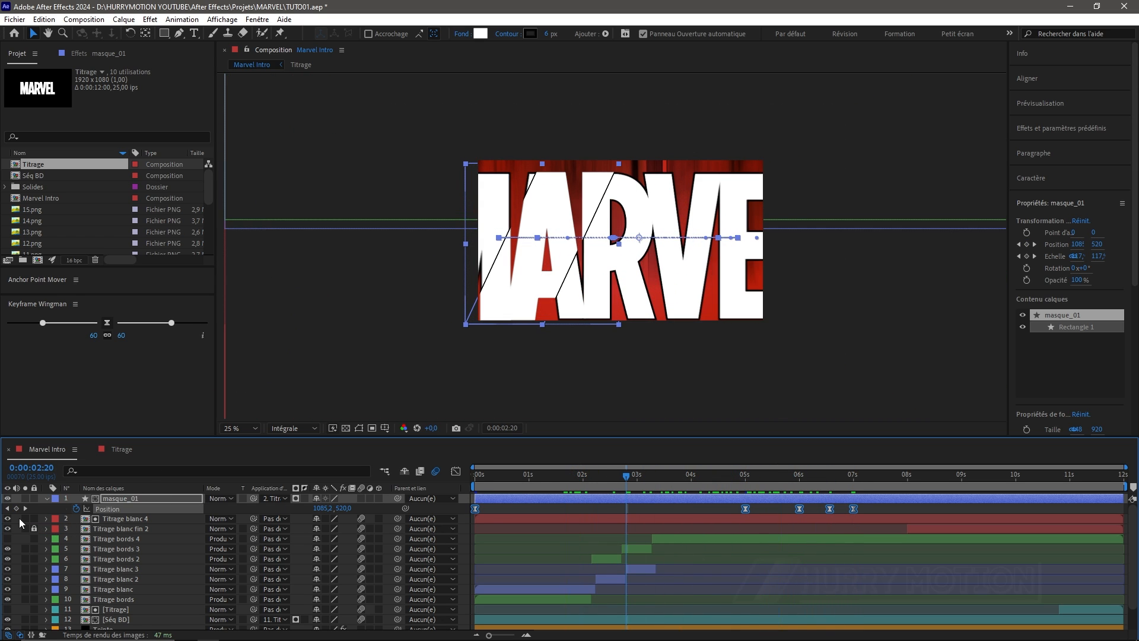
pyautogui.click(8, 518)
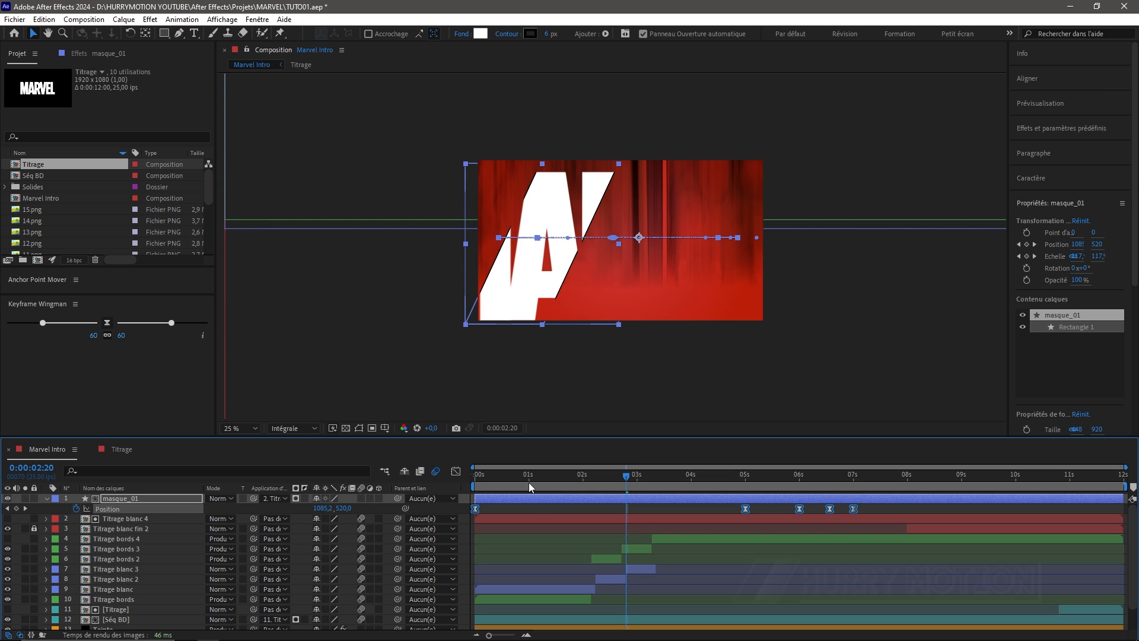
pyautogui.press('space')
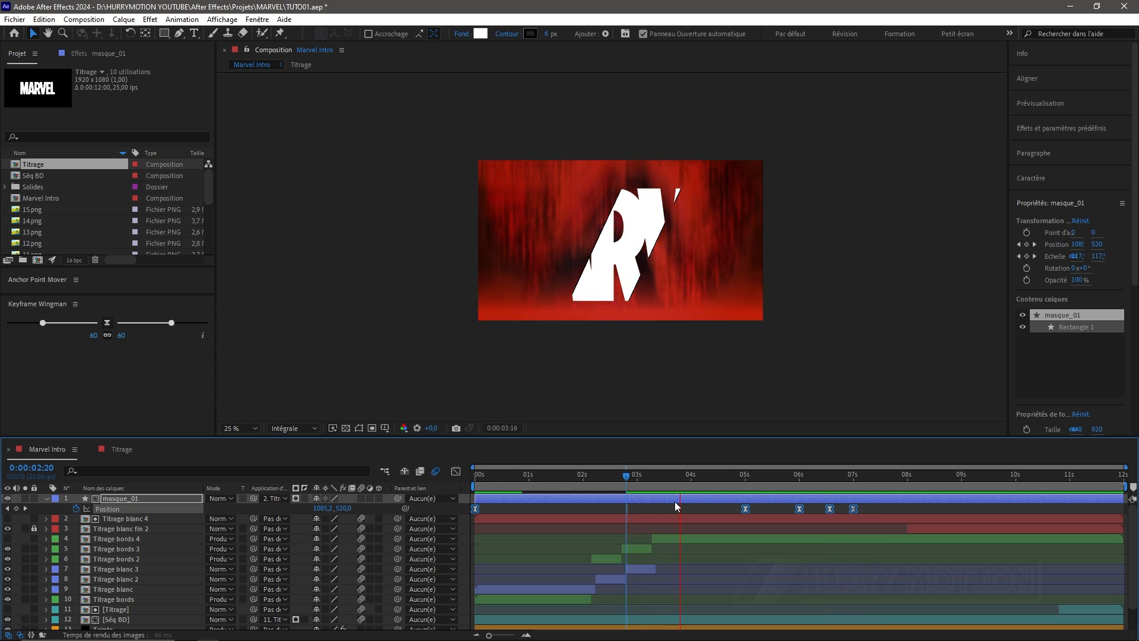
pyautogui.press('space')
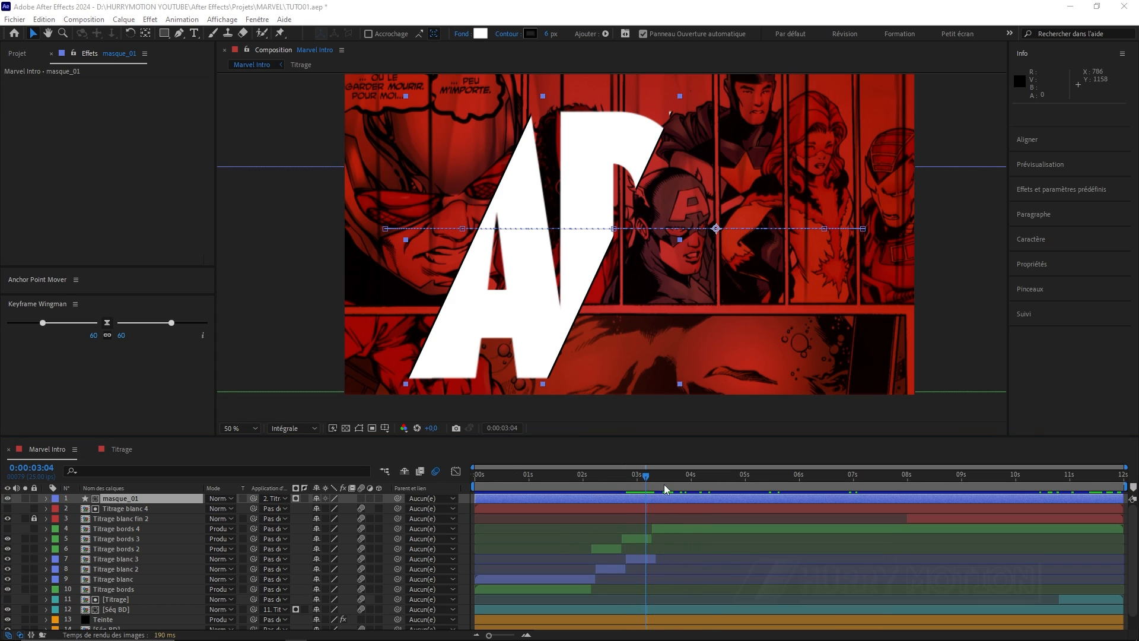
# Duplicate the masque_01 layer with the playhead at 0:00:03:05
pyautogui.click(647, 478)
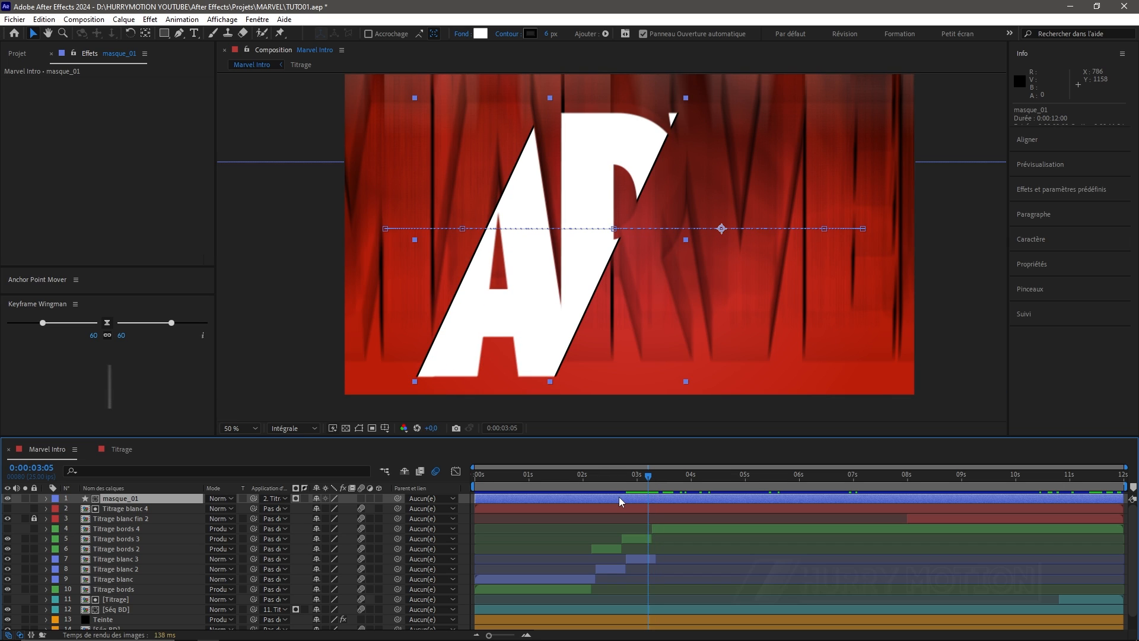
pyautogui.hotkey('ctrl', 'd')
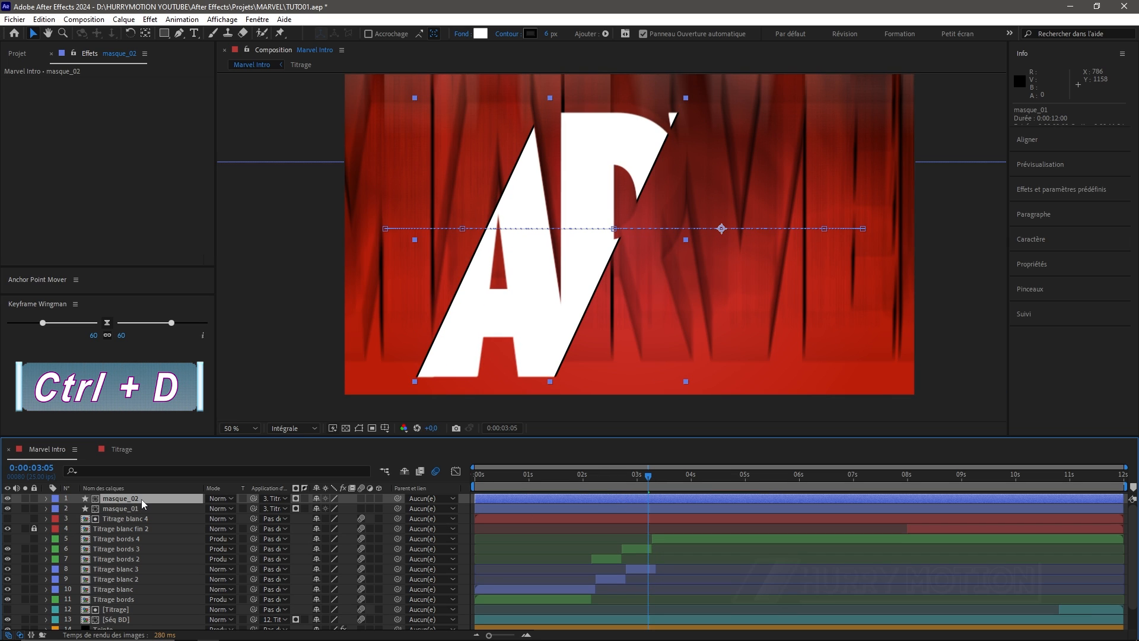
# Clear masque_02's position keyframes and add new ones at 0:00:00:00, at 0:00:05:00 and at 0:00:06:00 with X 1787
pyautogui.press('u')
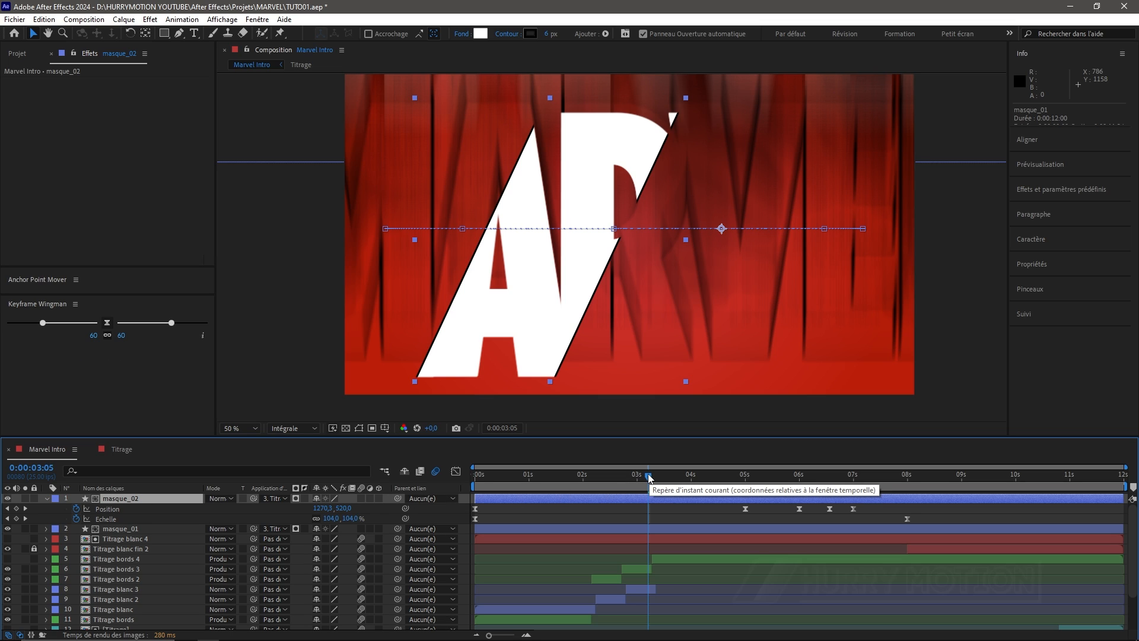
pyautogui.moveTo(649, 478); pyautogui.dragTo(474, 491)
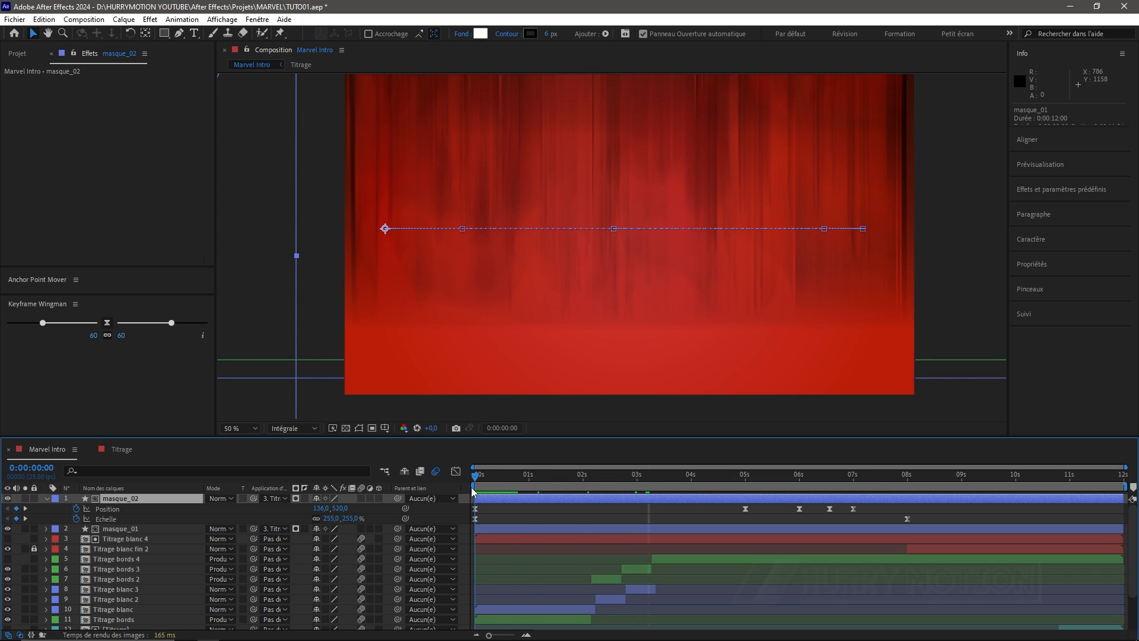
pyautogui.press(',')
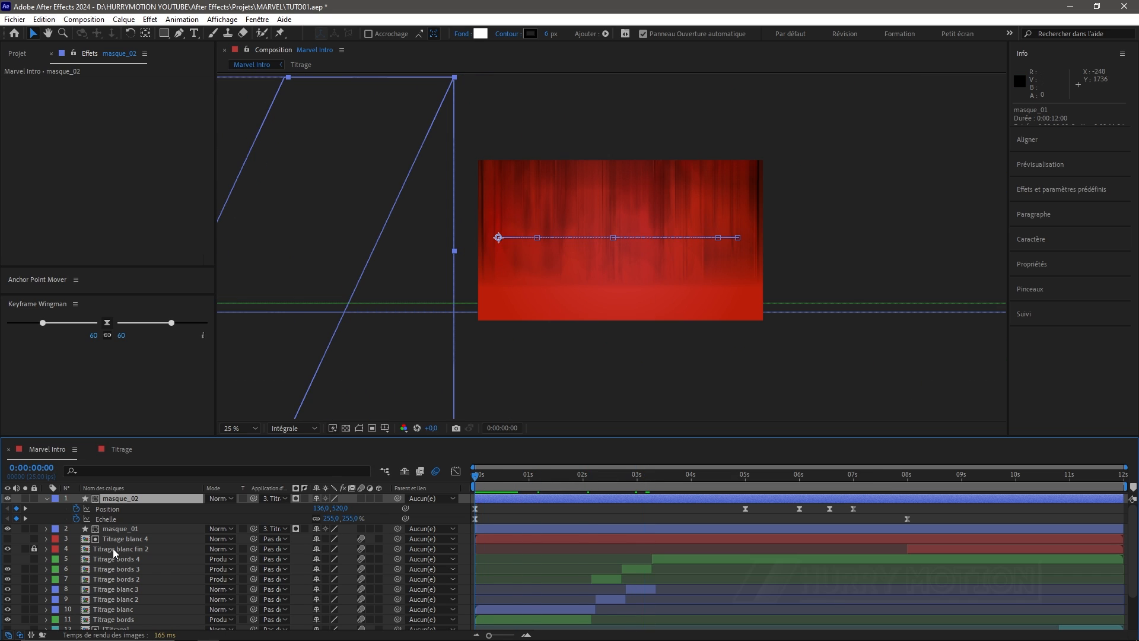
pyautogui.click(77, 509)
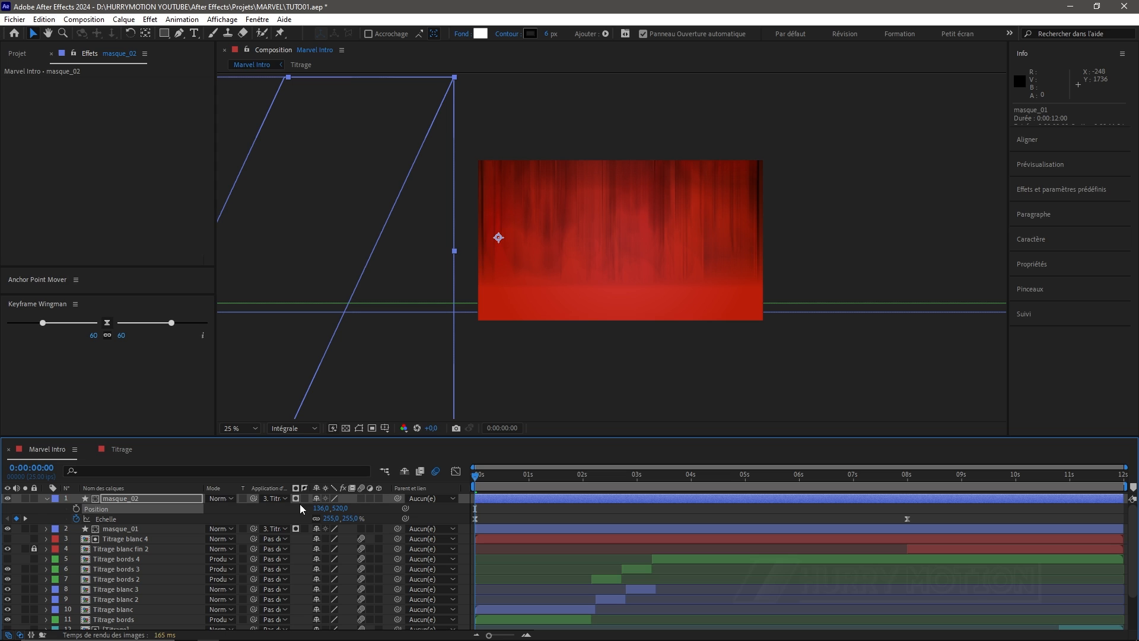
pyautogui.moveTo(372, 506); pyautogui.dragTo(1120, 477)
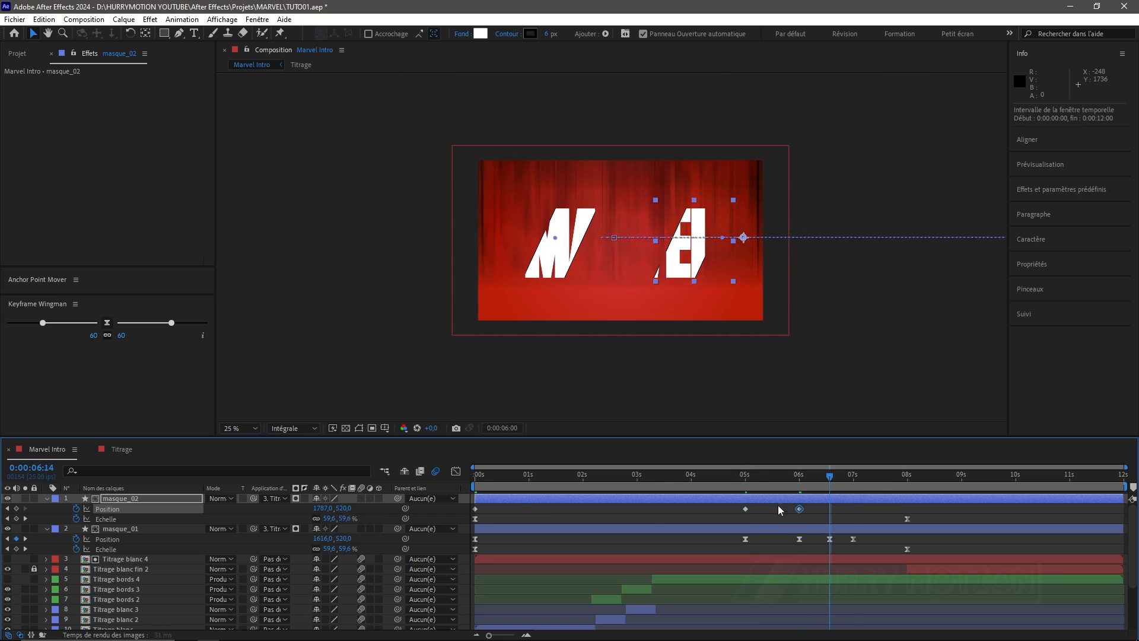
pyautogui.press('space')
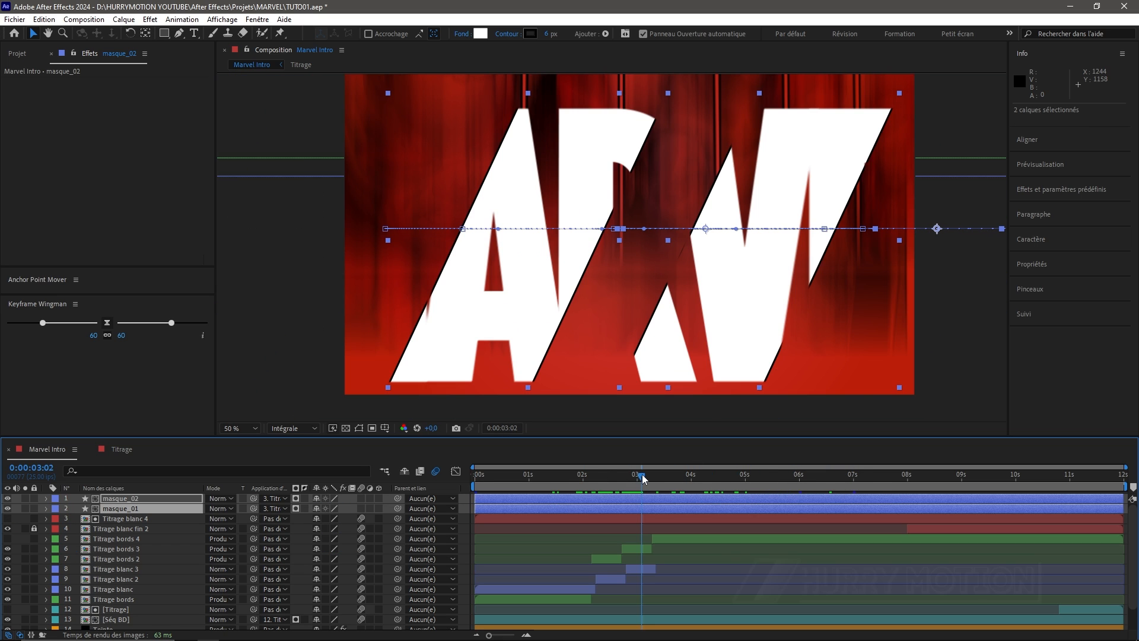
# Split masque_01 and masque_02 at 0:00:02:09
pyautogui.moveTo(644, 478)
pyautogui.mouseDown()
pyautogui.moveTo(600, 478)
pyautogui.moveTo(642, 479)
pyautogui.mouseUp()
pyautogui.press(',')
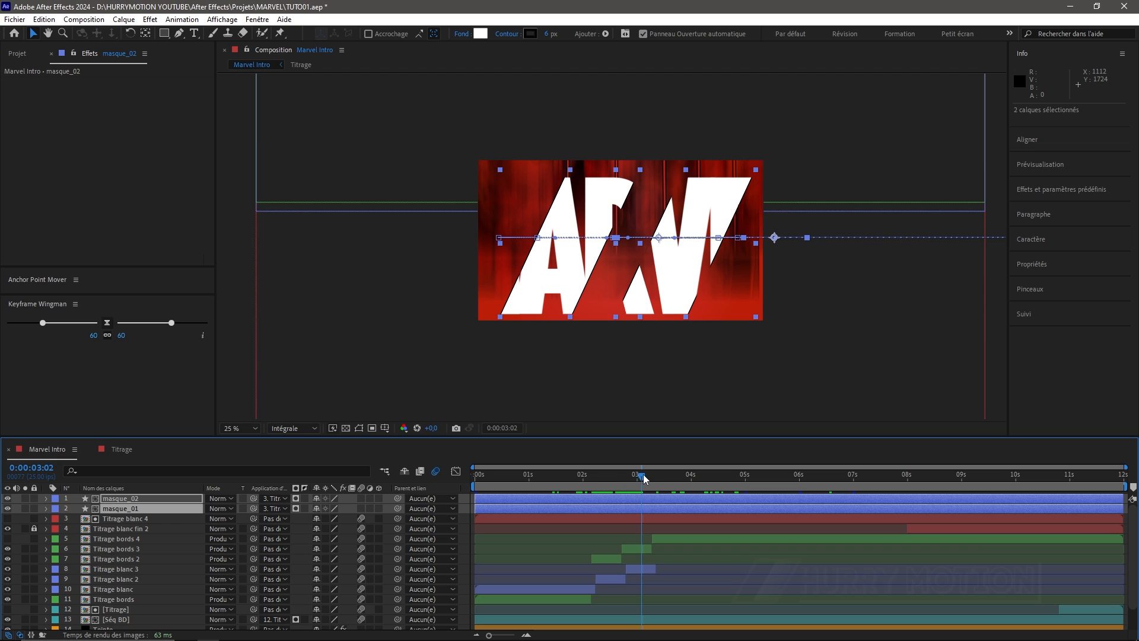
pyautogui.moveTo(645, 478); pyautogui.dragTo(589, 491)
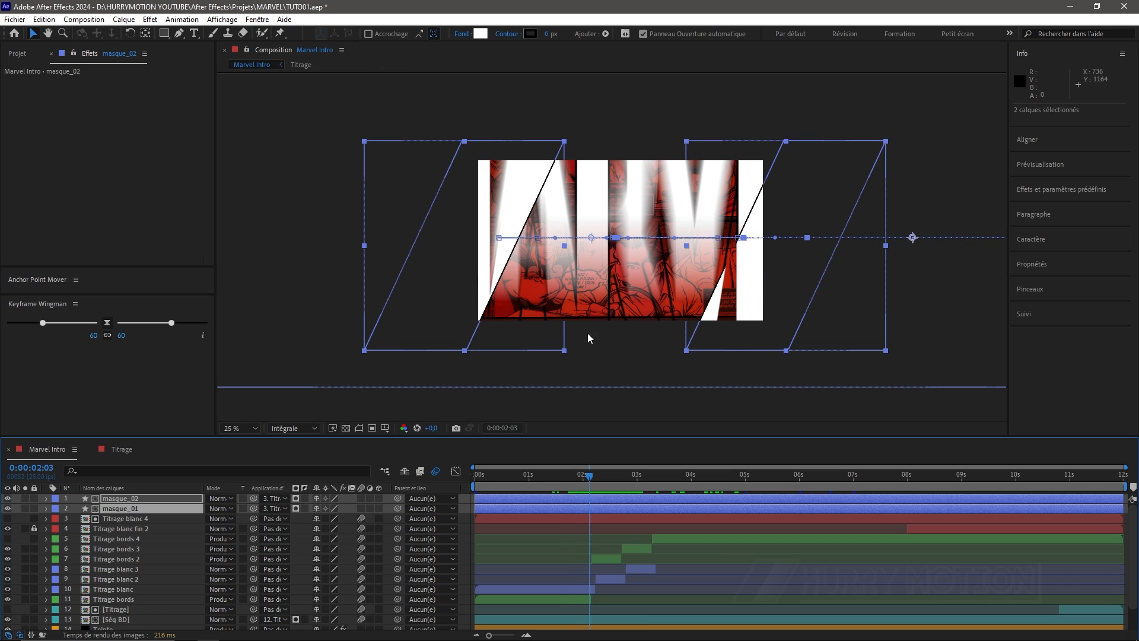
pyautogui.press('.')
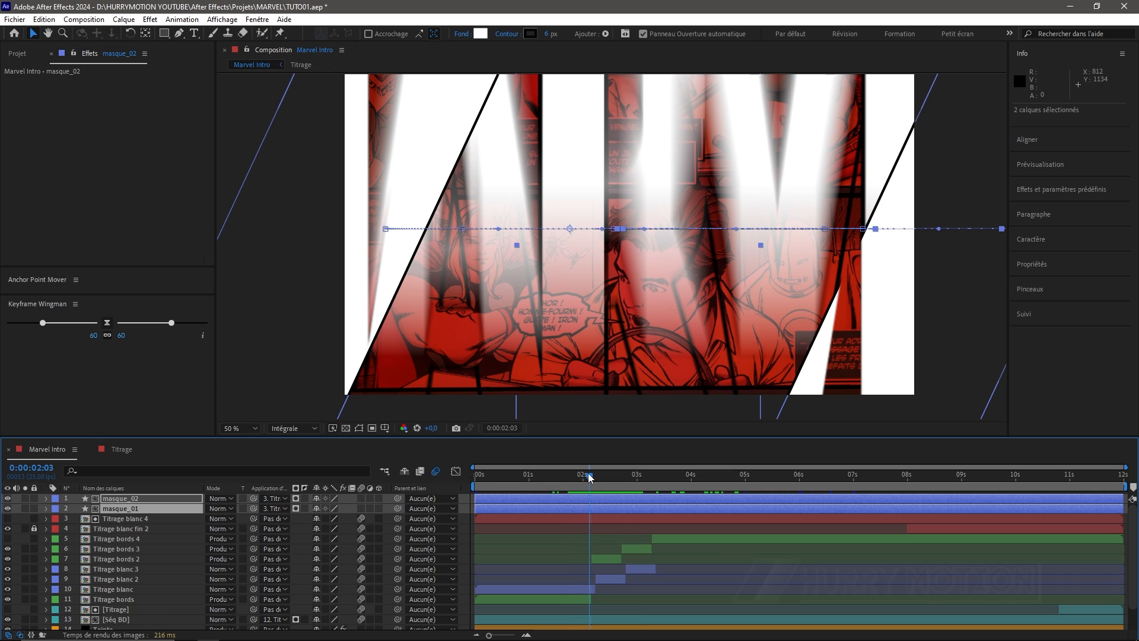
pyautogui.moveTo(590, 478); pyautogui.dragTo(594, 478)
pyautogui.moveTo(596, 478); pyautogui.dragTo(602, 478)
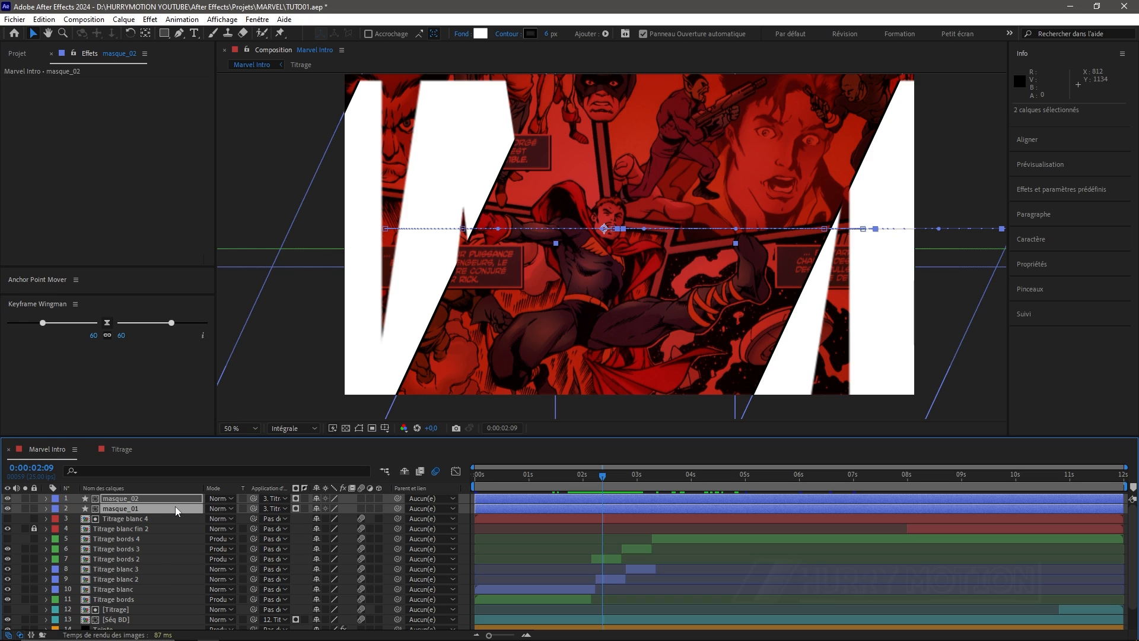
pyautogui.hotkey('ctrl', 'shift', 'd')
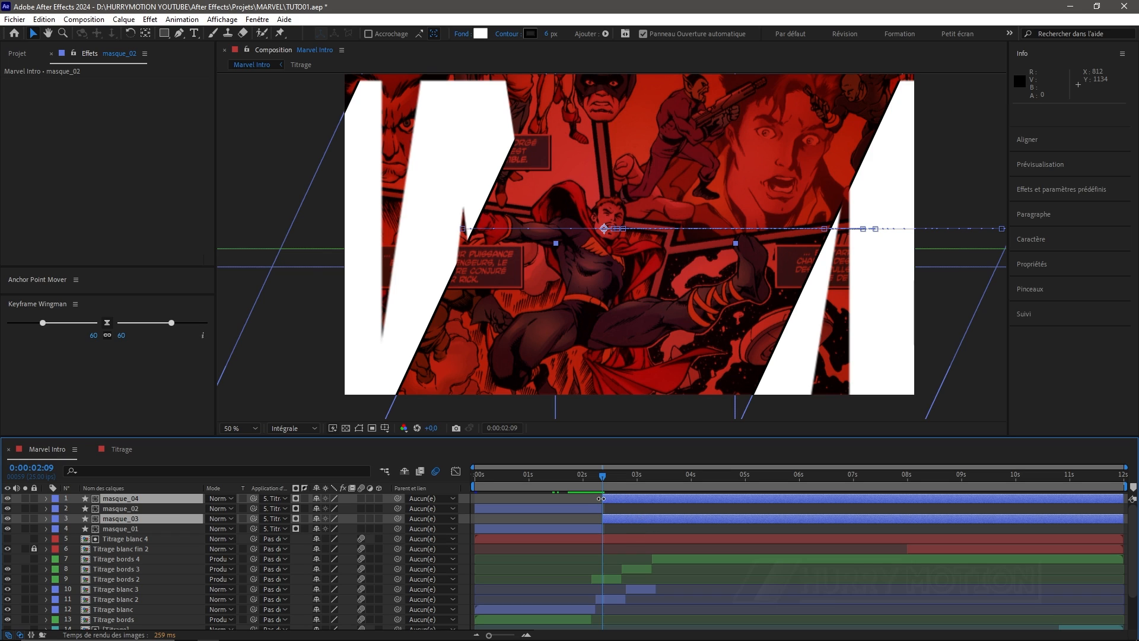
# Trim the start of masque_03 and masque_04 to 0:00:03:00, then split both layers at 0:00:03:08
pyautogui.moveTo(605, 499); pyautogui.dragTo(658, 476)
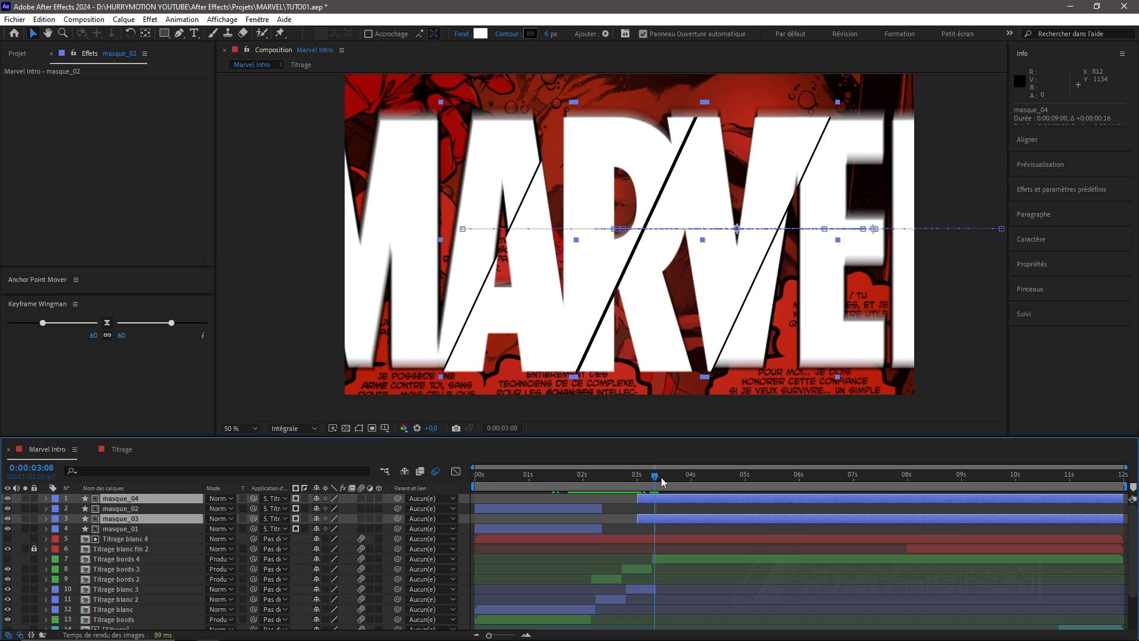
pyautogui.hotkey('ctrl', 'shift', 'd')
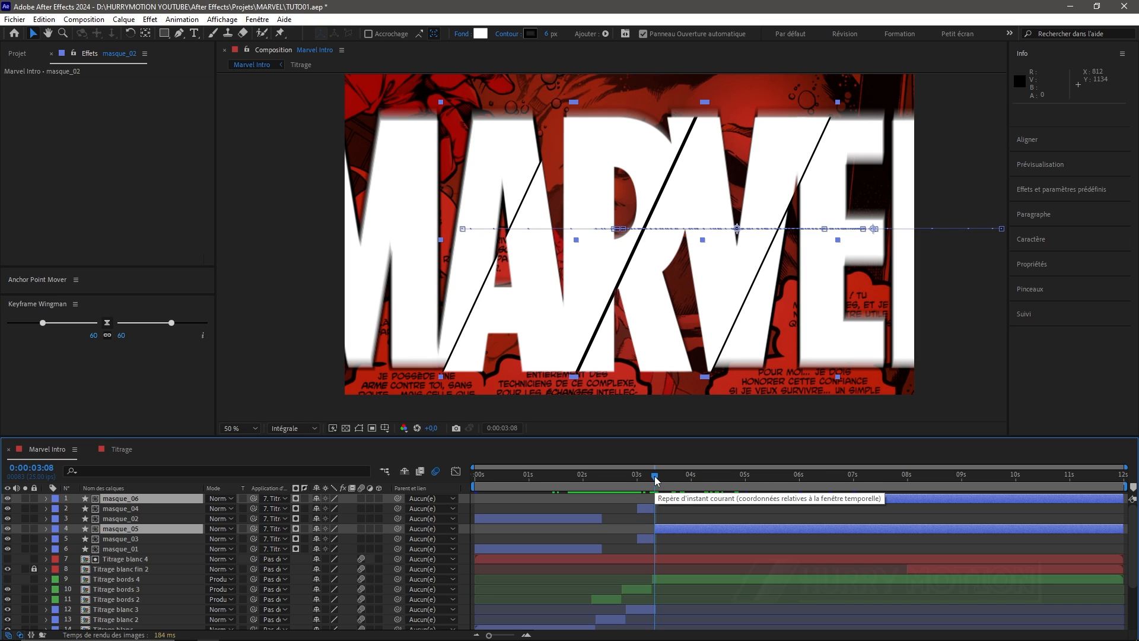
# Trim the start of masque_05 and masque_06 to about 0:00:06:00 and preview the reveal timing
pyautogui.moveTo(660, 496); pyautogui.dragTo(746, 478)
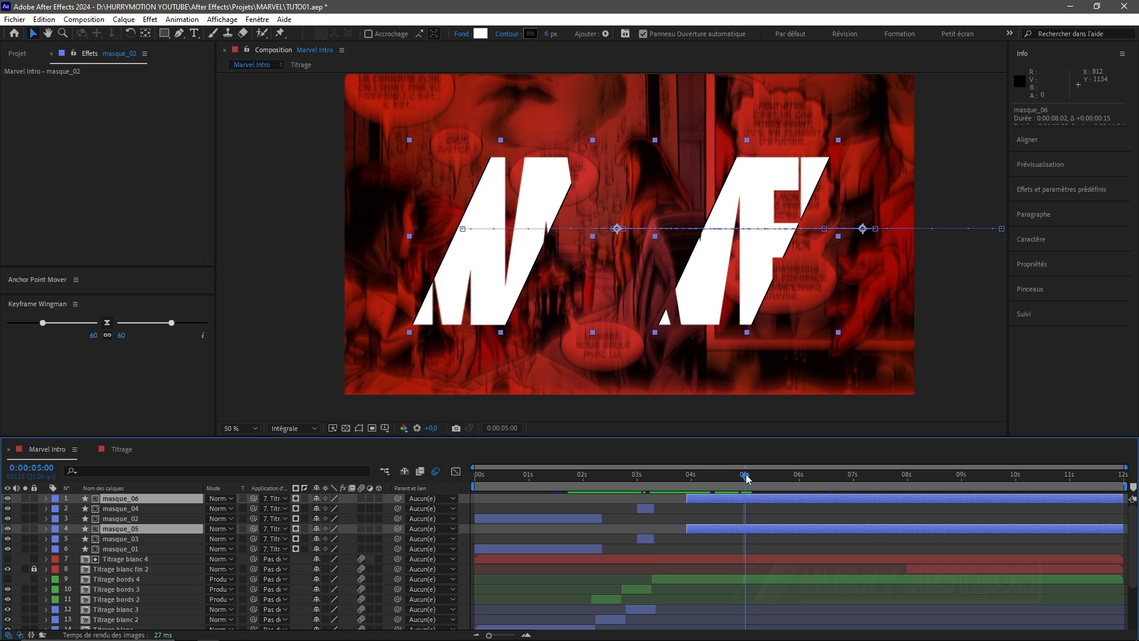
pyautogui.moveTo(687, 500); pyautogui.dragTo(829, 490)
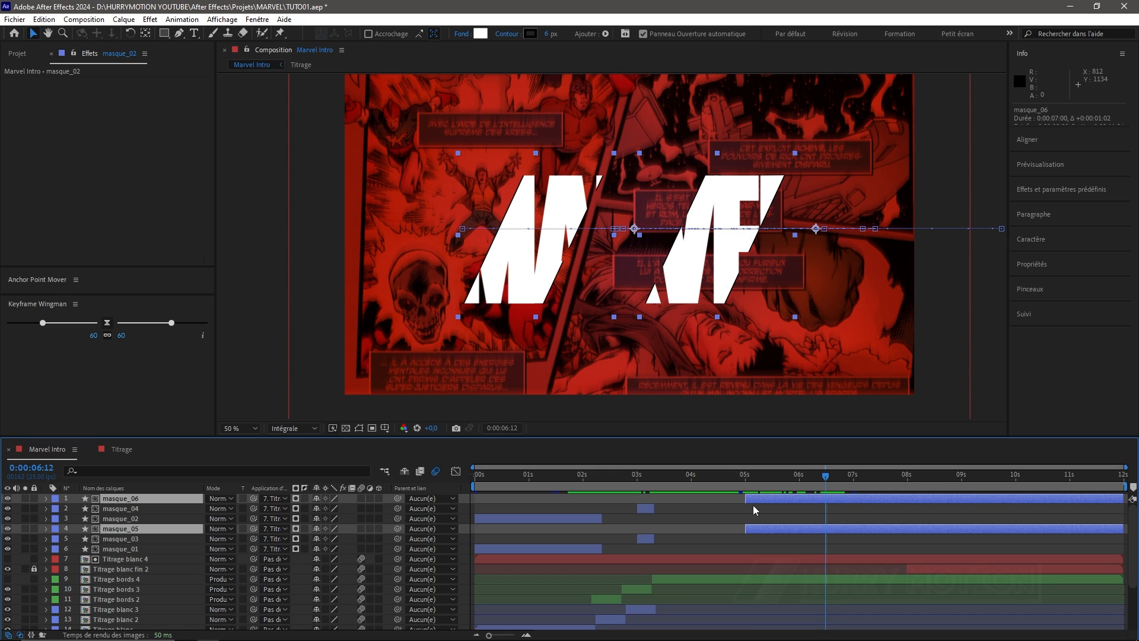
pyautogui.moveTo(745, 500); pyautogui.dragTo(500, 487)
pyautogui.press('space')
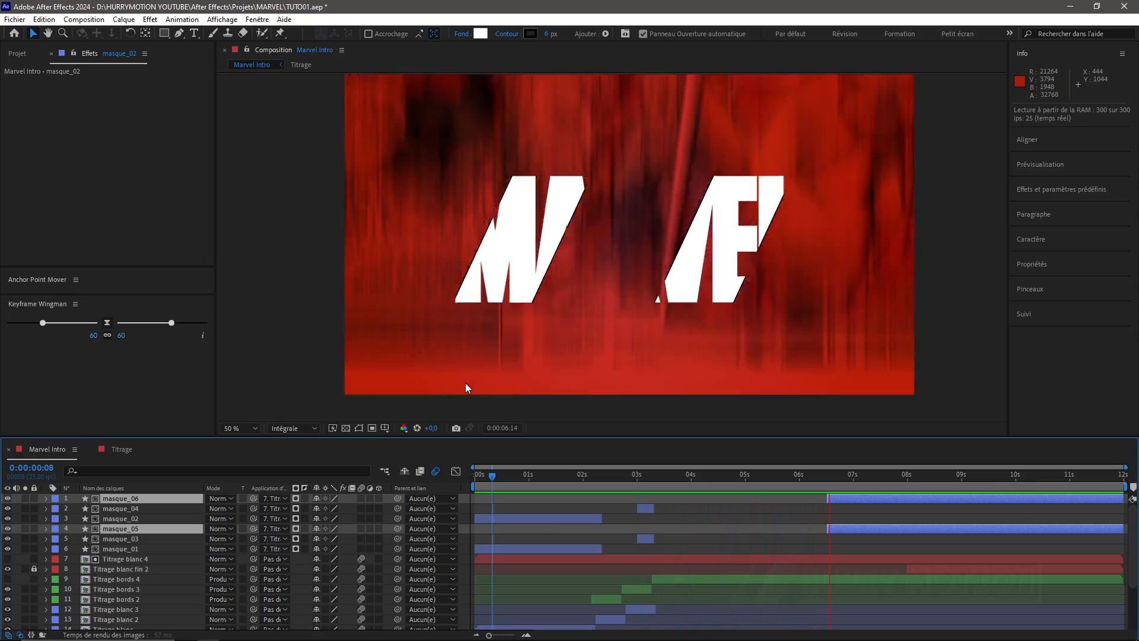
pyautogui.press('space')
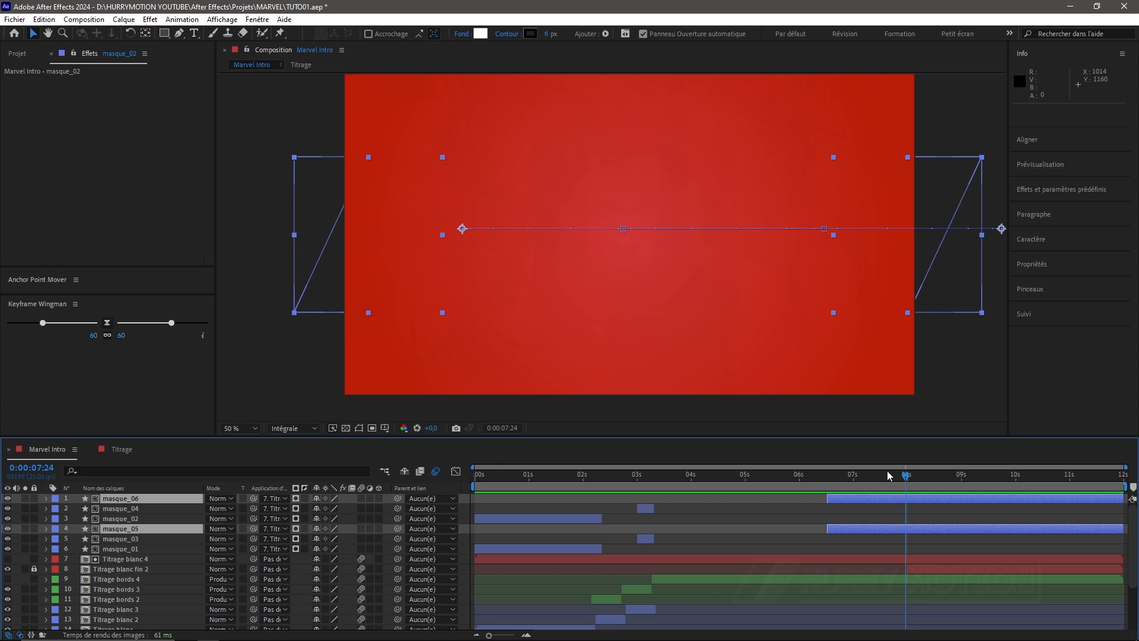
pyautogui.moveTo(878, 476); pyautogui.dragTo(803, 492)
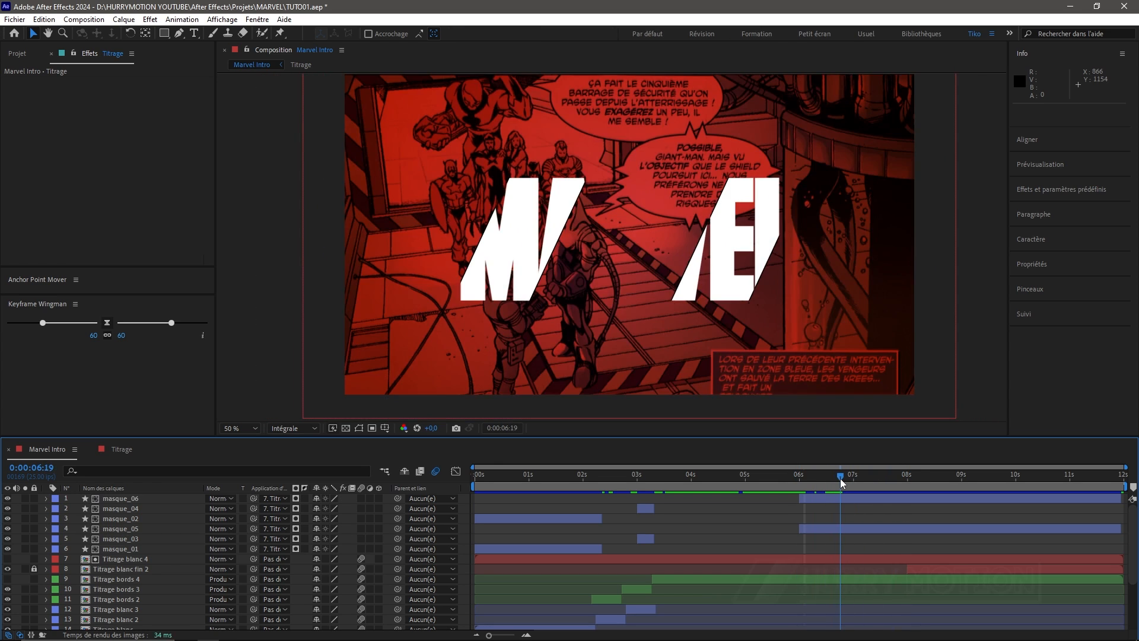
pyautogui.moveTo(842, 478); pyautogui.dragTo(838, 478)
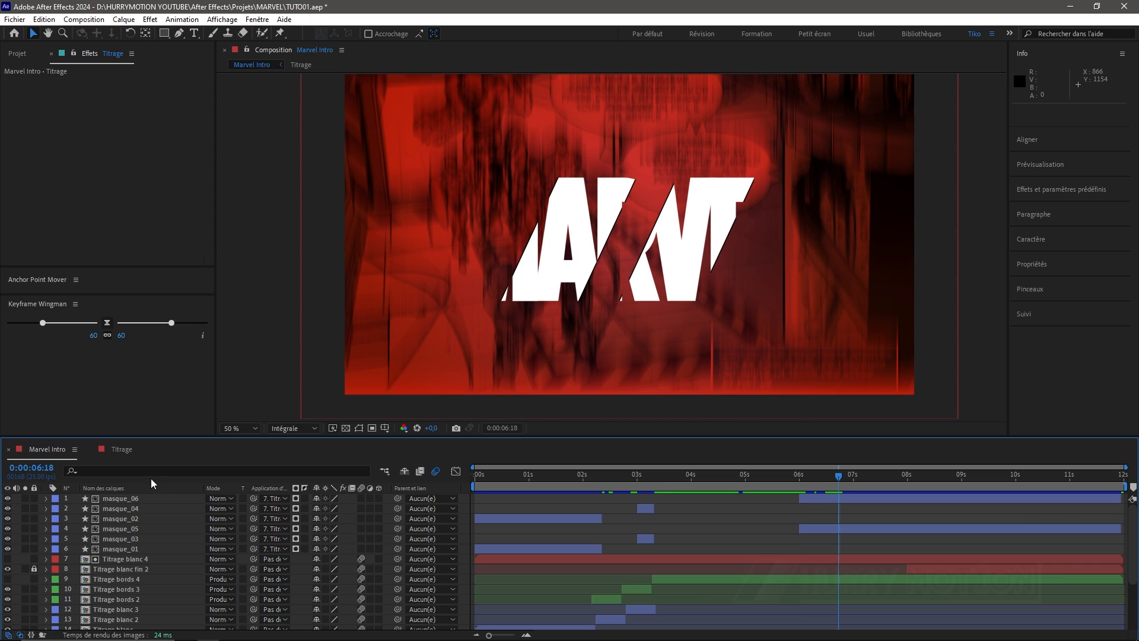
# Precompose all six masque layers with Titrage blanc 4 as "Masque animation", moving all attributes into the new composition
pyautogui.click(143, 499)
pyautogui.keyDown('shift'); pyautogui.click(136, 549); pyautogui.keyUp('shift')
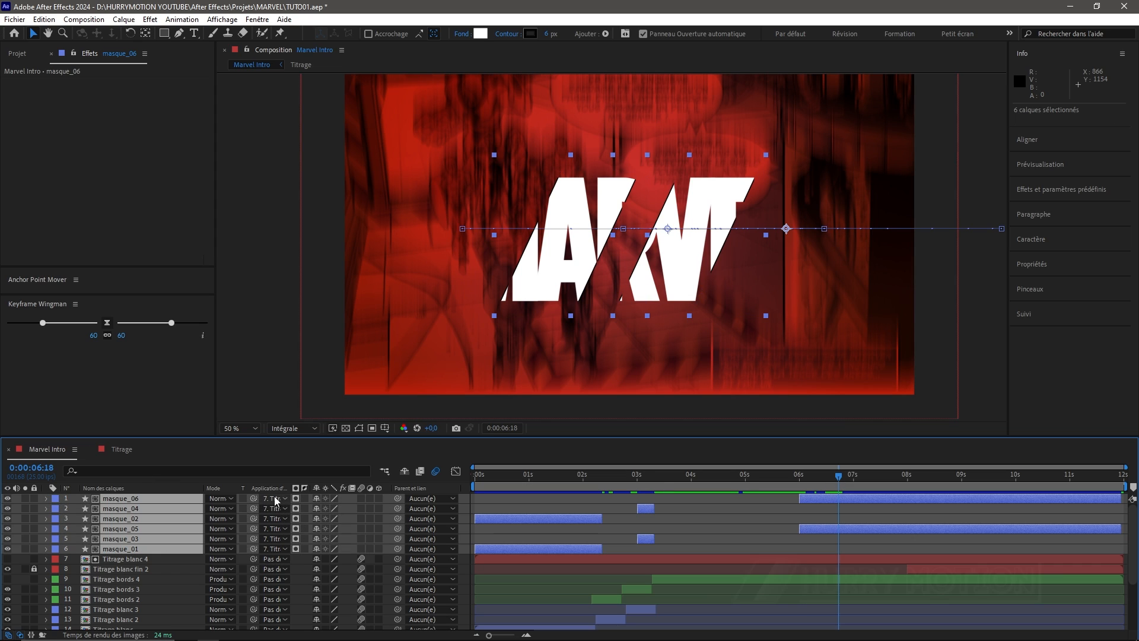
pyautogui.keyDown('ctrl'); pyautogui.click(125, 560); pyautogui.keyUp('ctrl')
pyautogui.rightClick(134, 550)
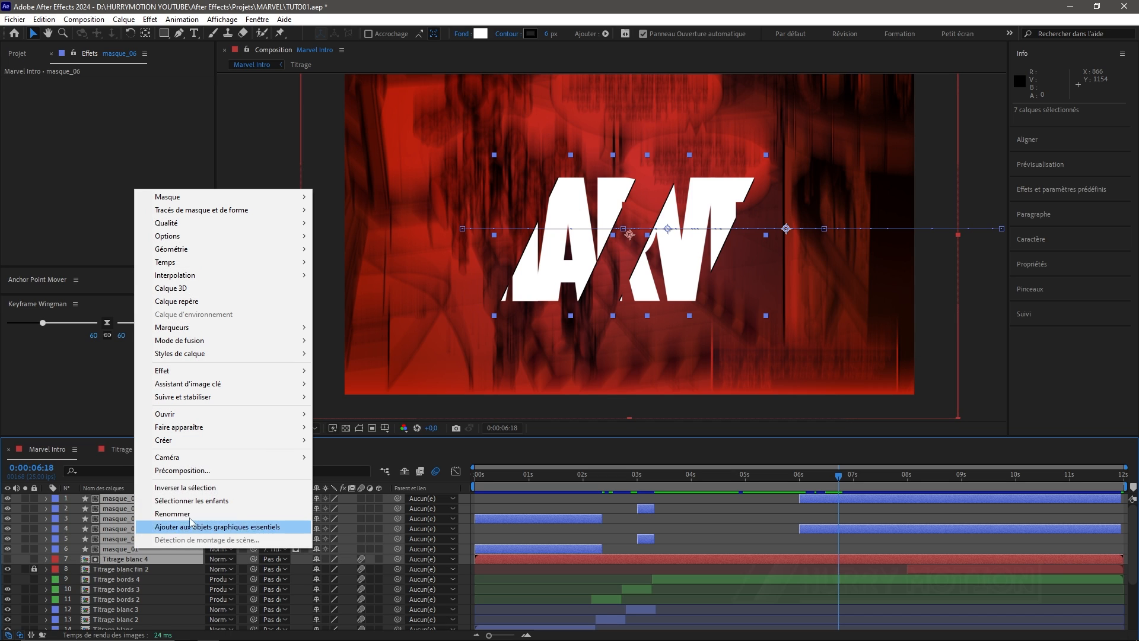
pyautogui.click(222, 472)
pyautogui.write('Masque animation')
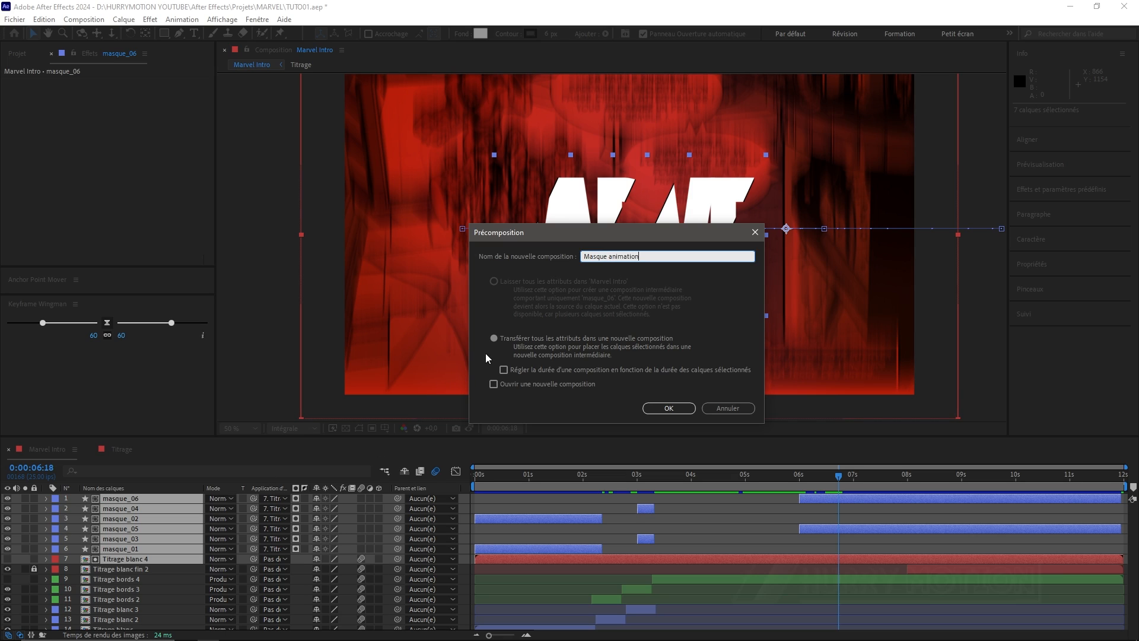
pyautogui.click(494, 338)
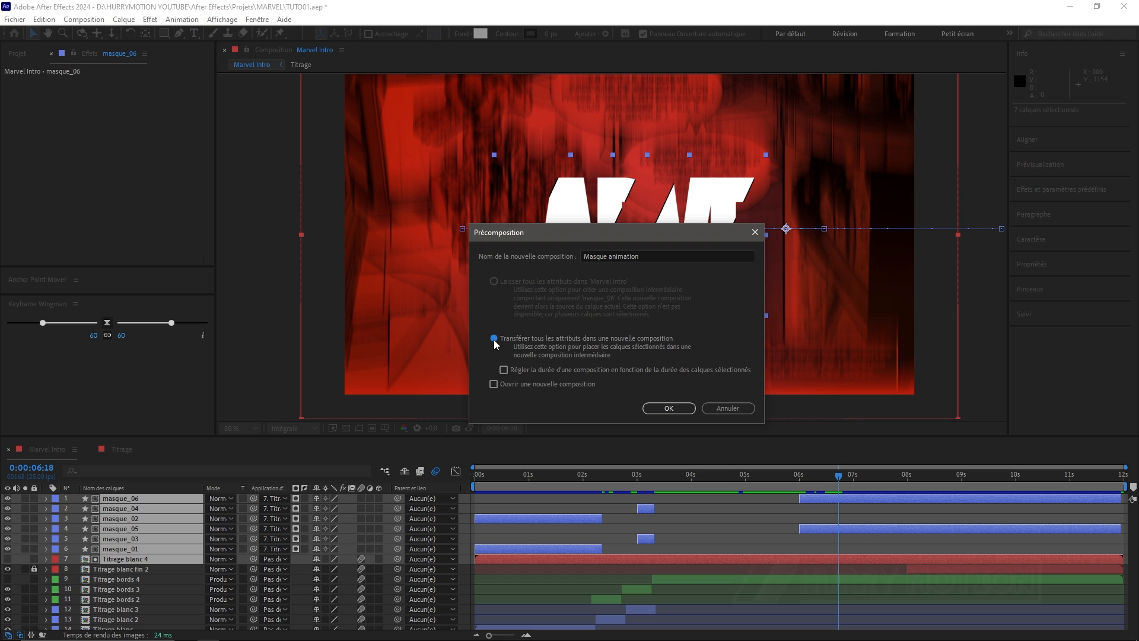
pyautogui.click(668, 408)
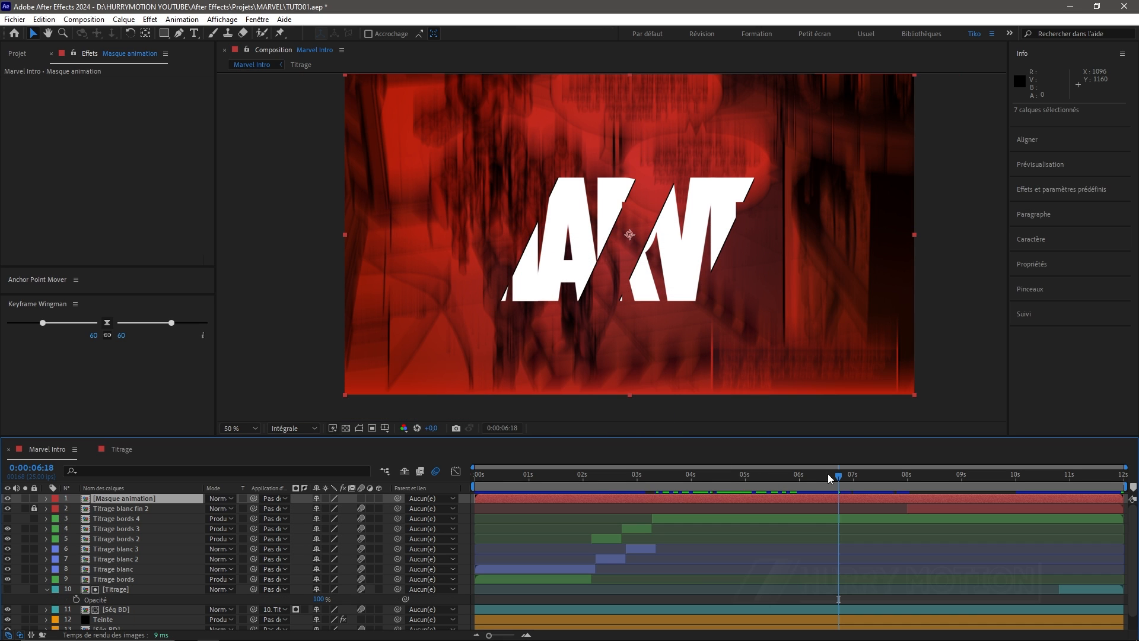
# Extend the start of the Titrage layer back to the beginning of the composition
pyautogui.moveTo(842, 476)
pyautogui.mouseDown()
pyautogui.moveTo(706, 473)
pyautogui.moveTo(877, 475)
pyautogui.moveTo(829, 474)
pyautogui.mouseUp()
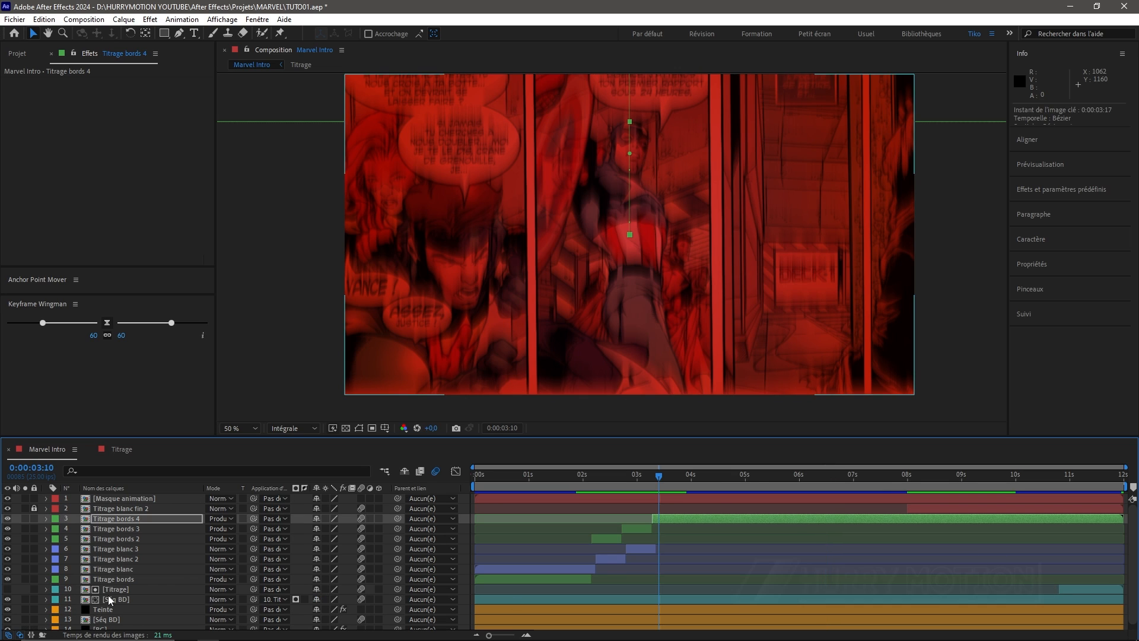
pyautogui.click(111, 589)
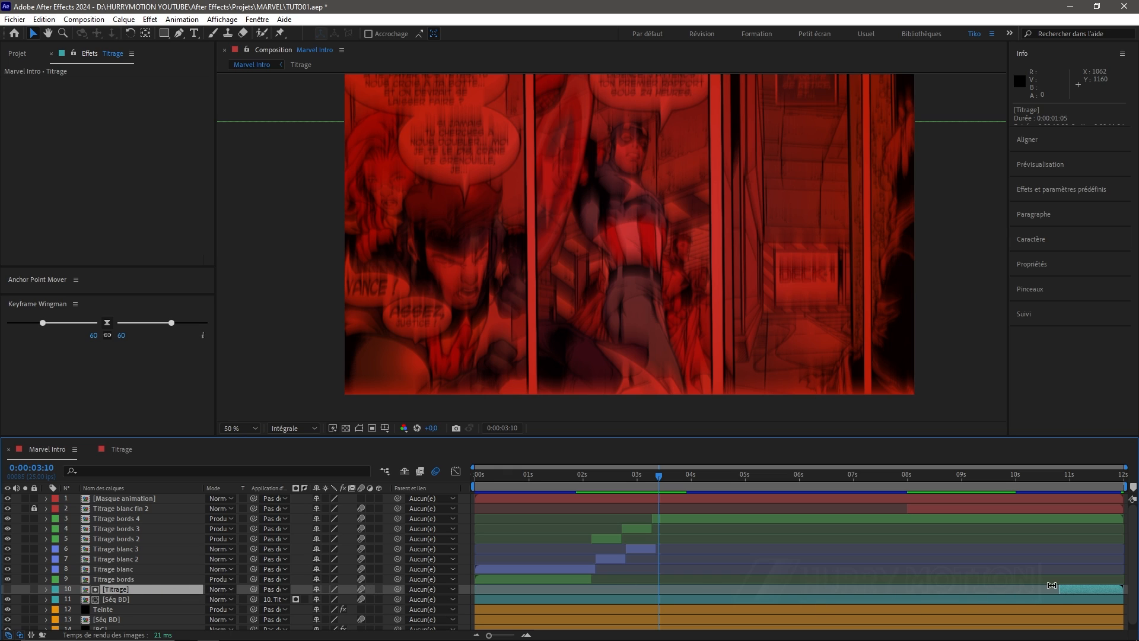
pyautogui.moveTo(1061, 589); pyautogui.dragTo(486, 587)
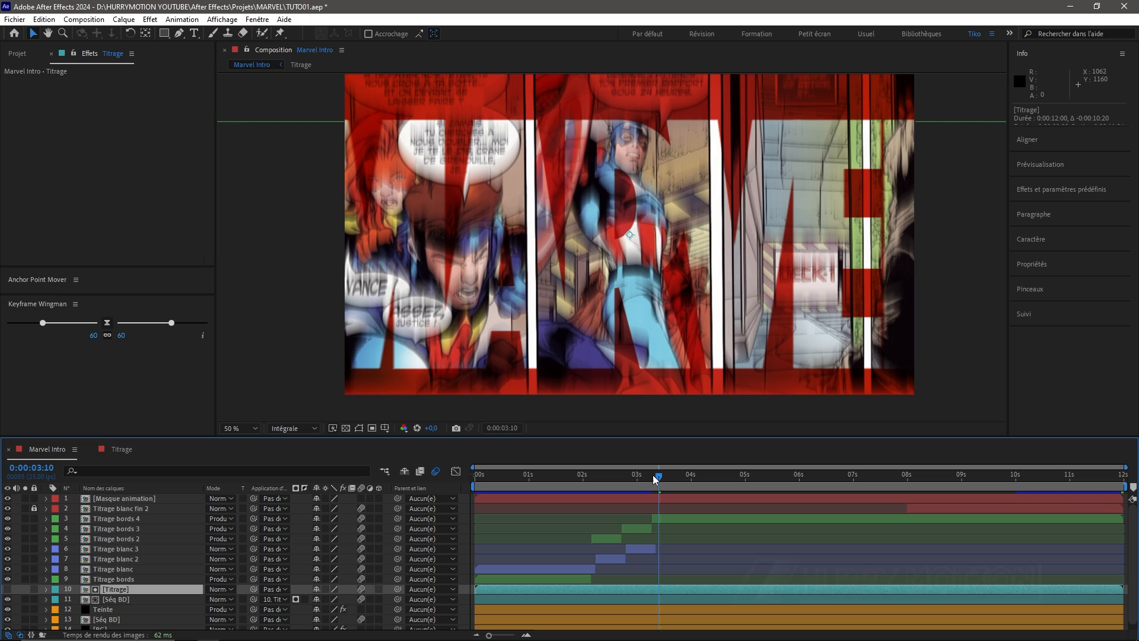
# Add an opacity keyframe of 0% to the Titrage layer at 0:00:06:00
pyautogui.moveTo(657, 478); pyautogui.dragTo(700, 480)
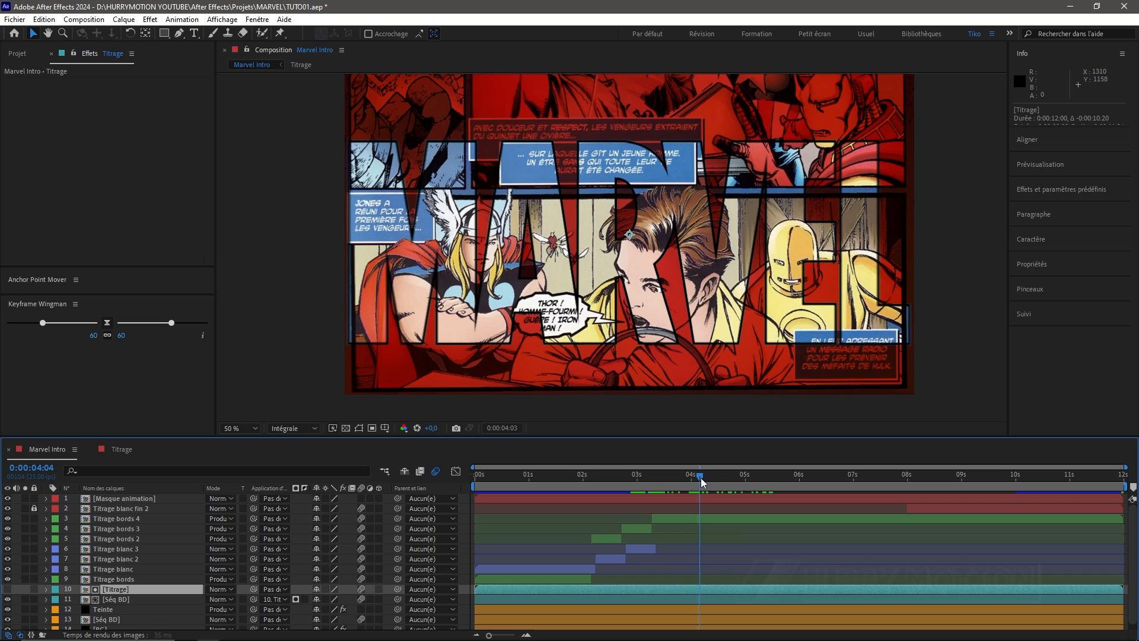
pyautogui.moveTo(699, 476); pyautogui.dragTo(796, 494)
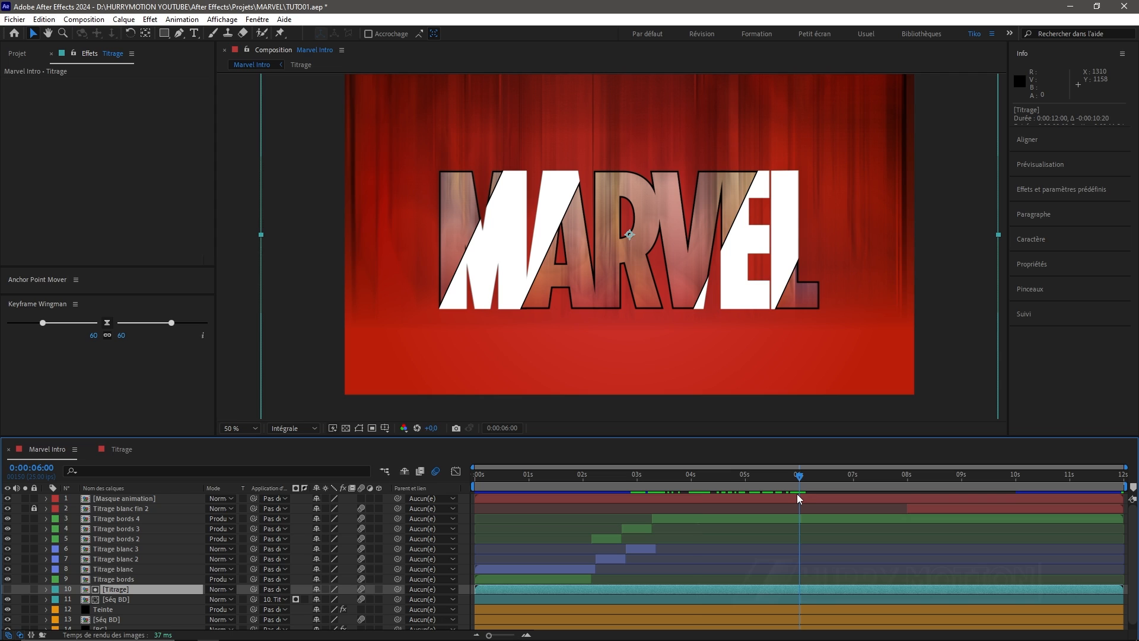
pyautogui.press('t')
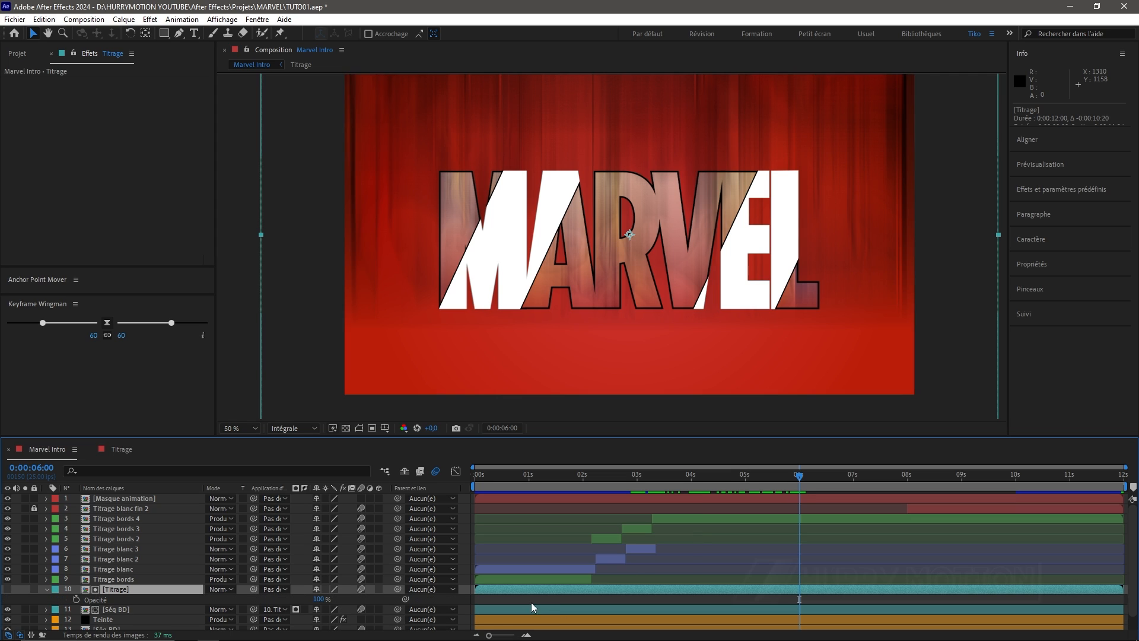
pyautogui.click(319, 598)
pyautogui.write('0')
pyautogui.press('Return')
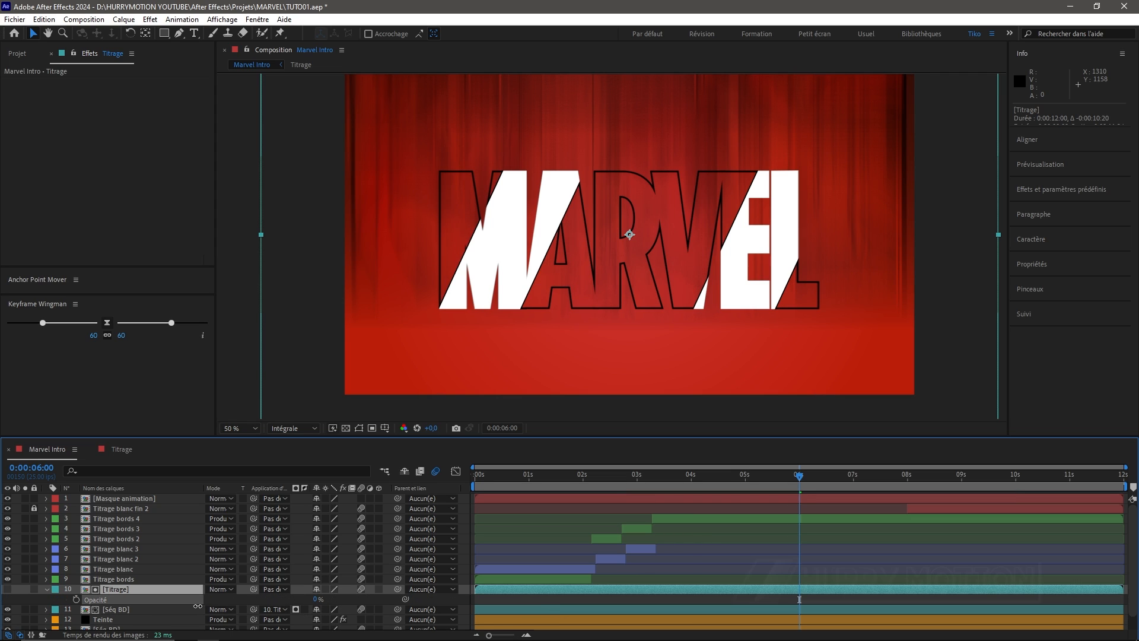
pyautogui.click(76, 599)
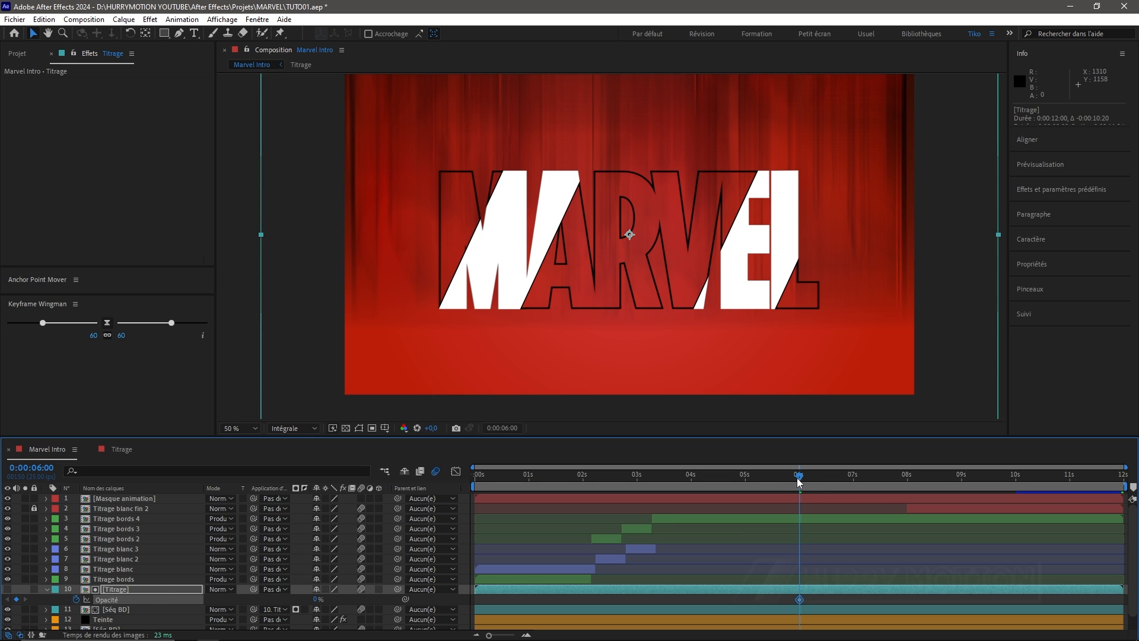
# Set the Titrage layer's opacity to 100% at 0:00:08:00 and apply easy ease to both opacity keyframes
pyautogui.moveTo(799, 482); pyautogui.dragTo(906, 493)
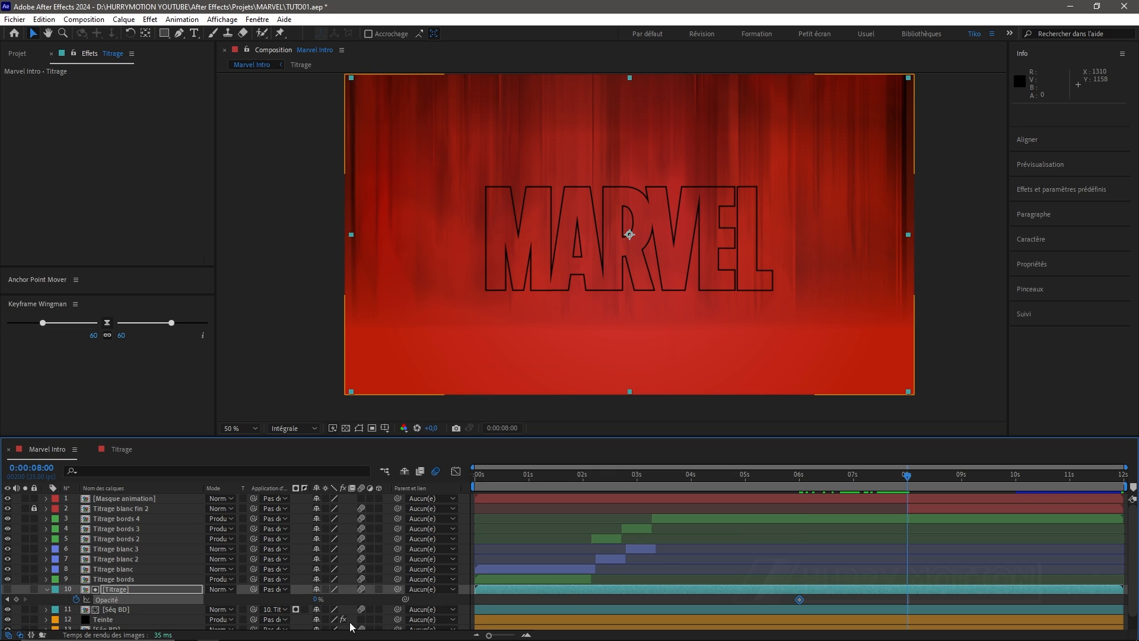
pyautogui.moveTo(316, 599); pyautogui.dragTo(490, 602)
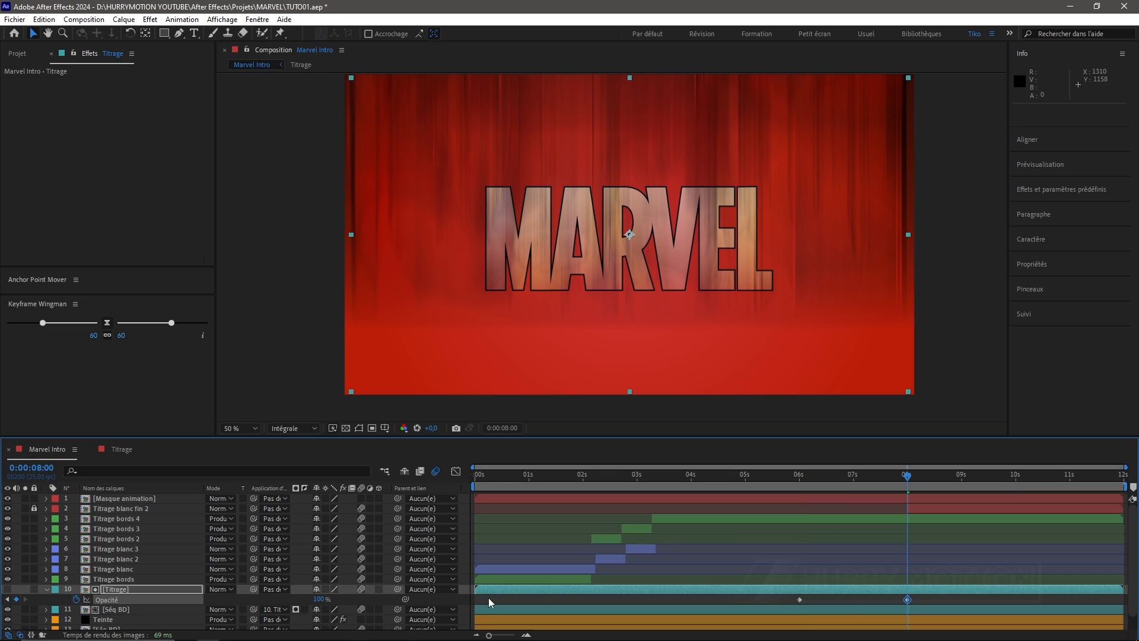
pyautogui.moveTo(921, 596); pyautogui.dragTo(746, 610)
pyautogui.press('F9')
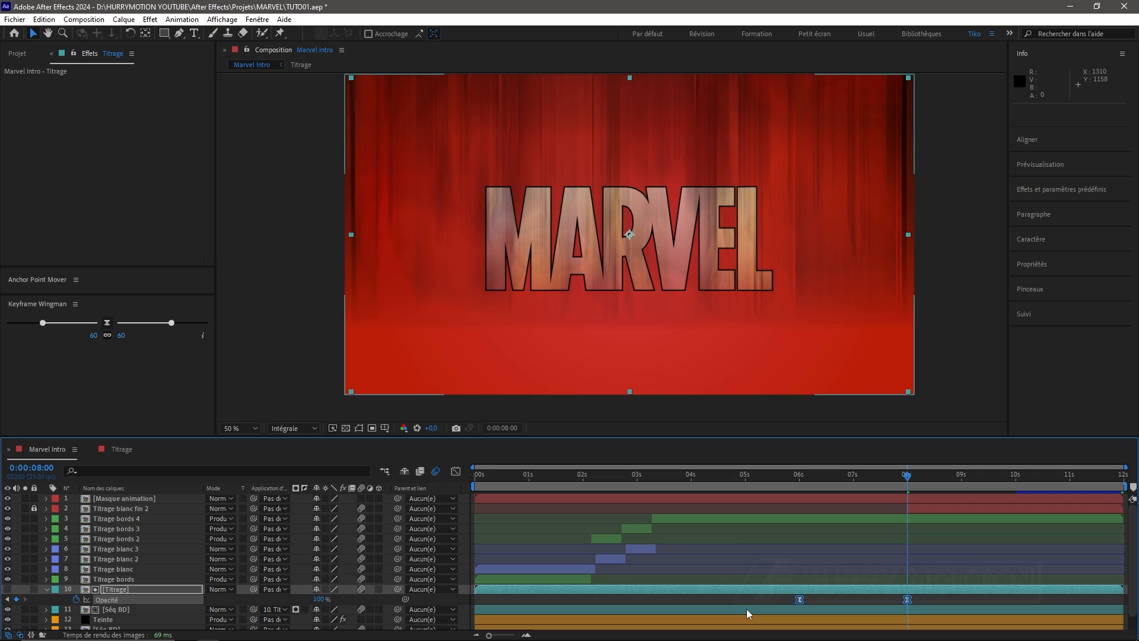
# Collapse the Titrage layer's properties and check the title frames between 0:00:07:13 and 0:00:03:04
pyautogui.moveTo(912, 494); pyautogui.dragTo(882, 535)
pyautogui.click(46, 589)
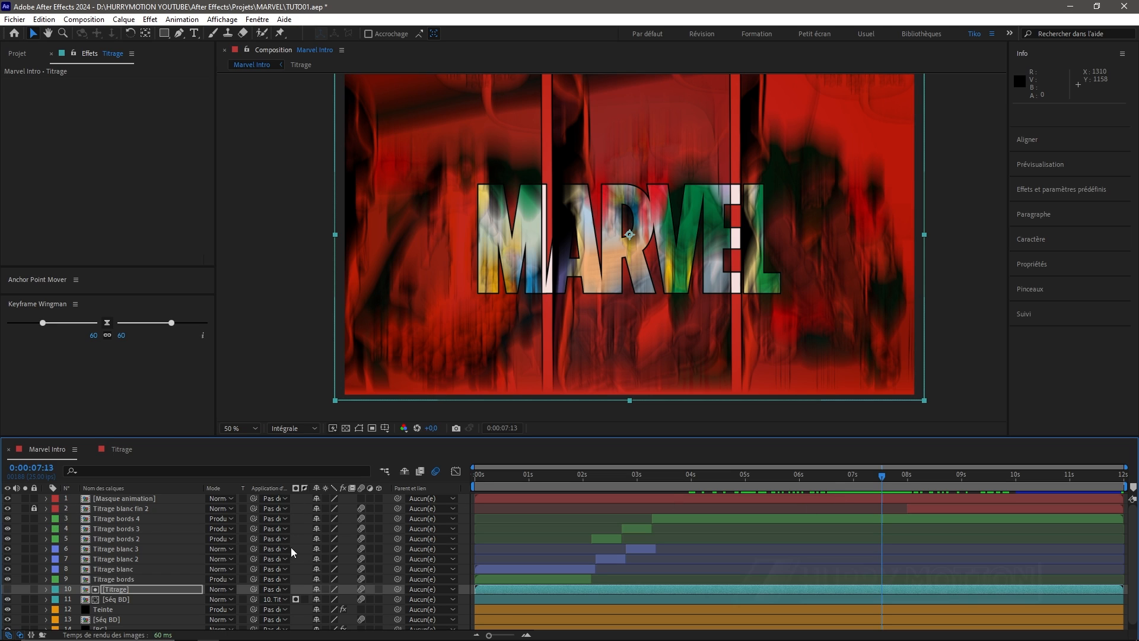
pyautogui.click(123, 518)
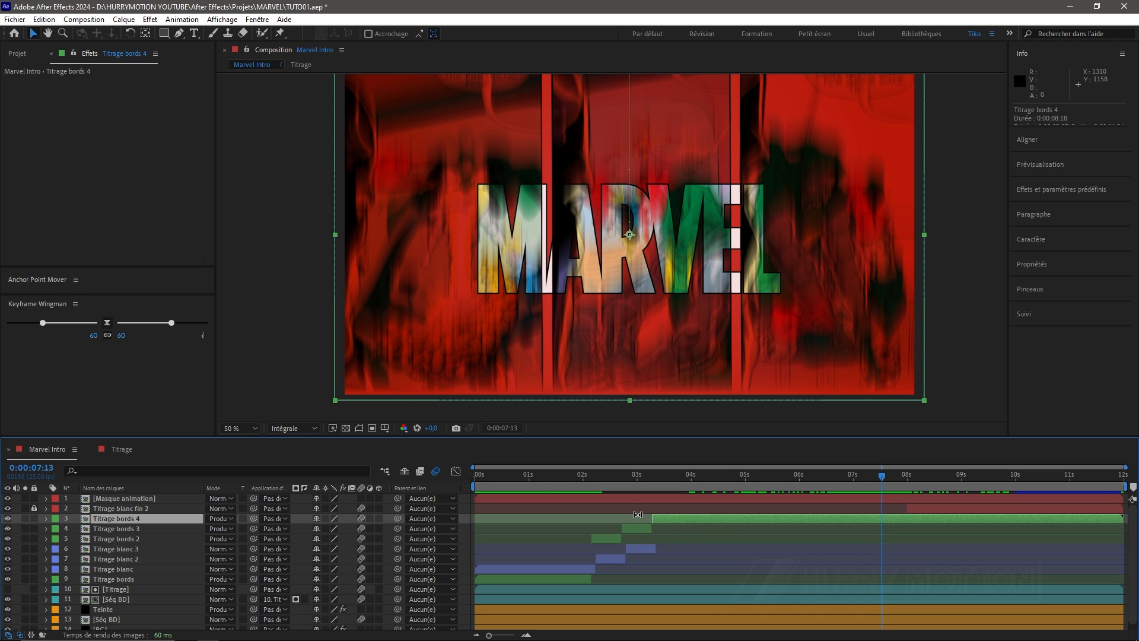
pyautogui.moveTo(884, 478); pyautogui.dragTo(646, 476)
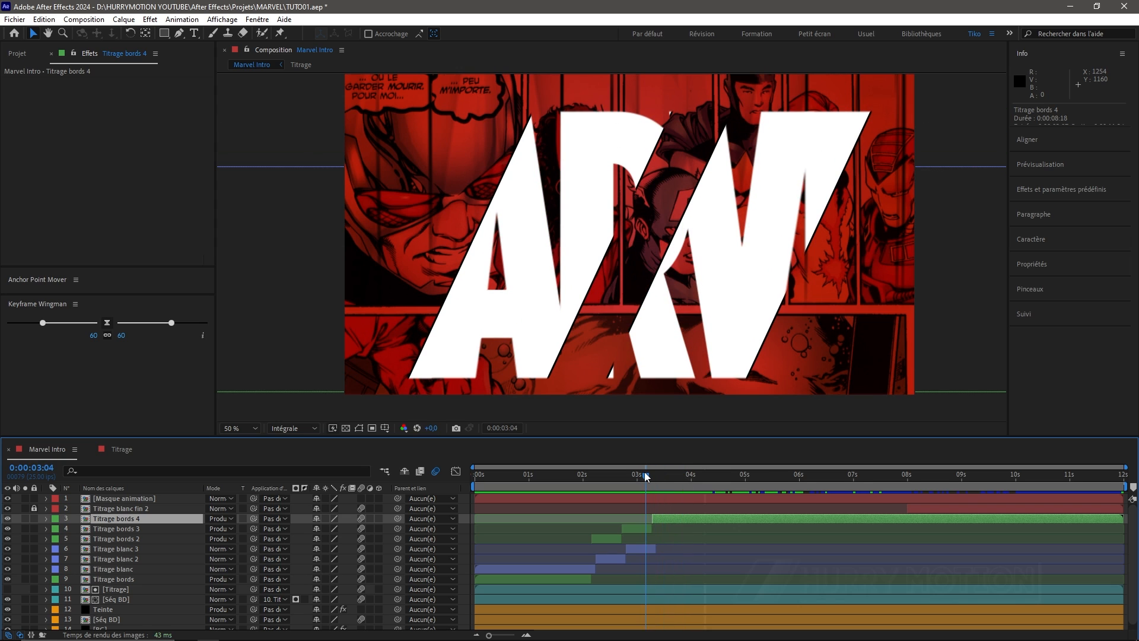
pyautogui.click(108, 499)
pyautogui.moveTo(646, 479); pyautogui.dragTo(583, 488)
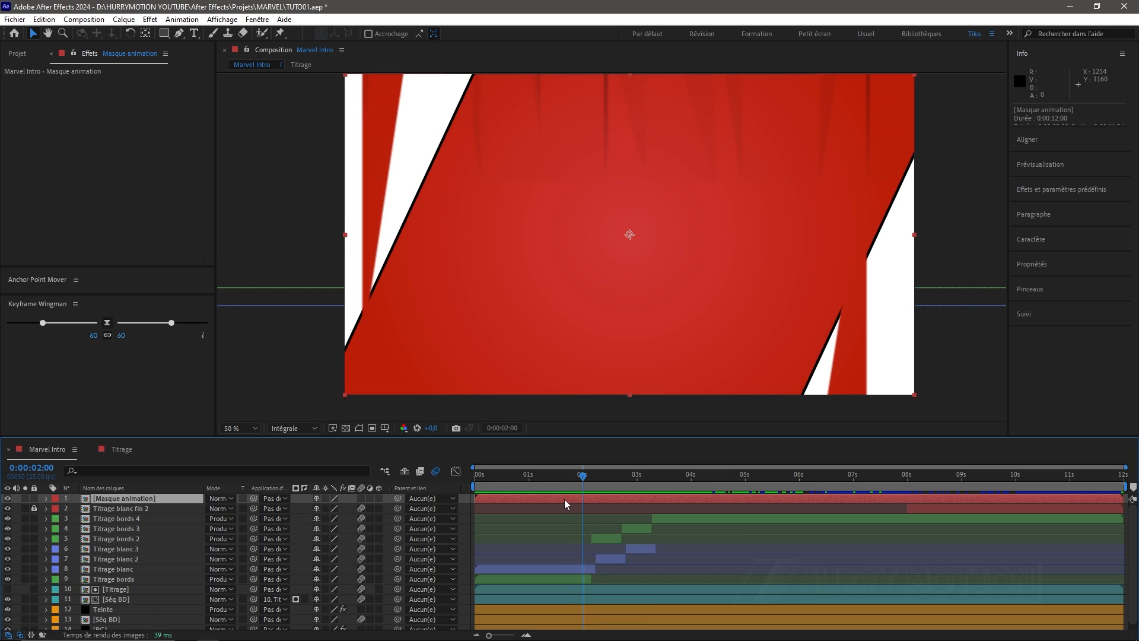
pyautogui.moveTo(583, 475)
pyautogui.mouseDown()
pyautogui.moveTo(568, 485)
pyautogui.moveTo(585, 488)
pyautogui.mouseUp()
pyautogui.hotkey('ctrl', 'shift', 'd')
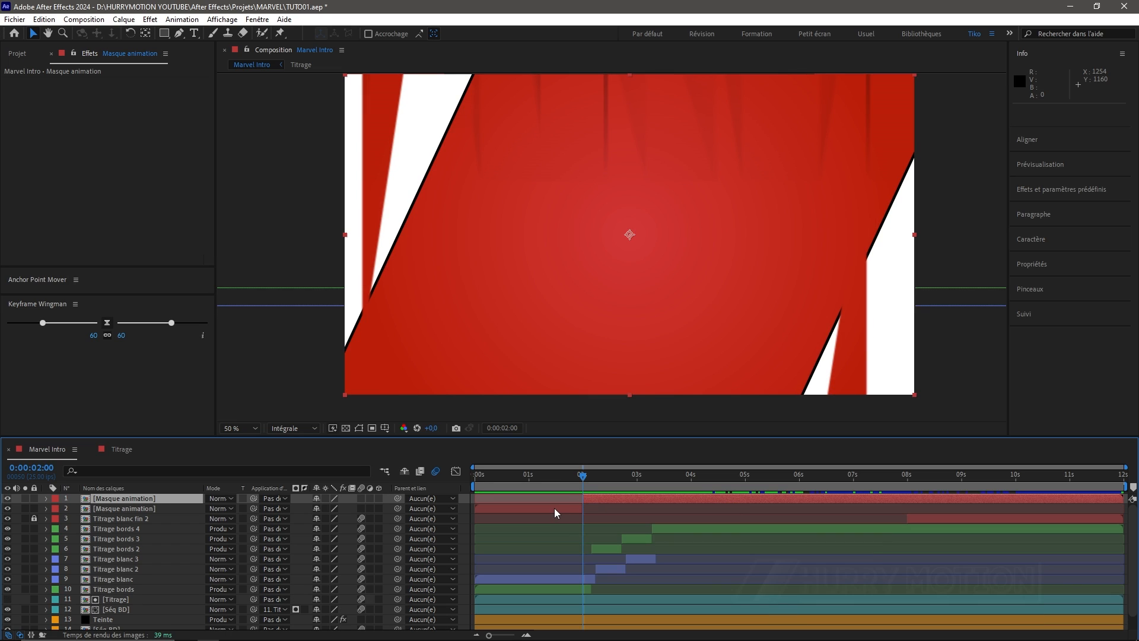
pyautogui.click(554, 508)
pyautogui.click(220, 508)
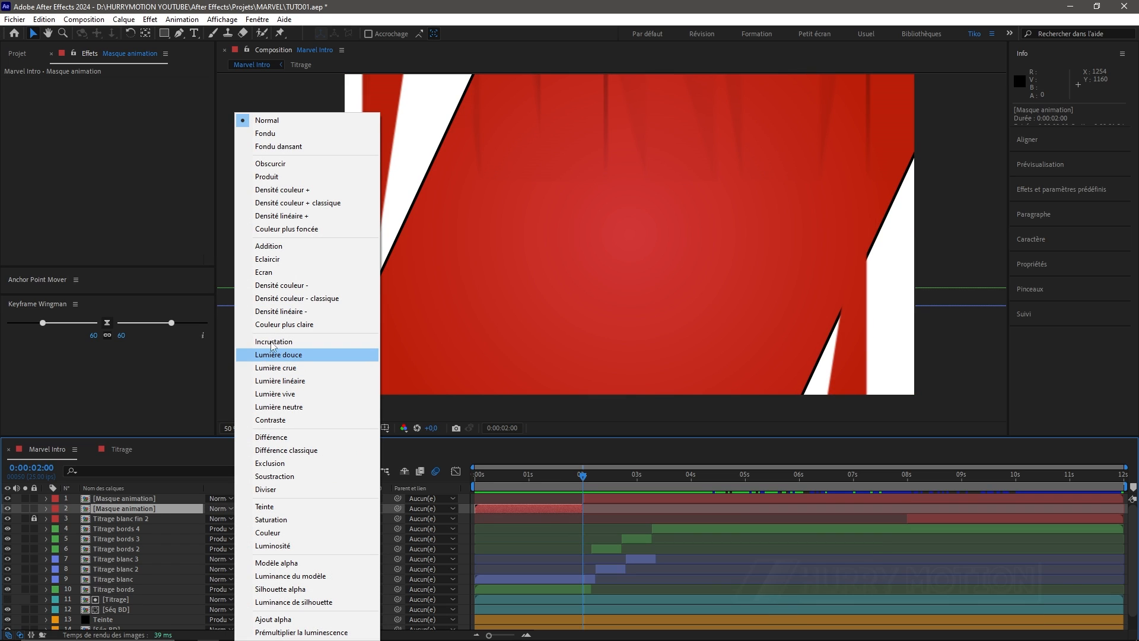
pyautogui.click(310, 367)
pyautogui.moveTo(583, 477)
pyautogui.mouseDown()
pyautogui.moveTo(569, 478)
pyautogui.moveTo(595, 484)
pyautogui.mouseUp()
pyautogui.moveTo(600, 482); pyautogui.dragTo(601, 483)
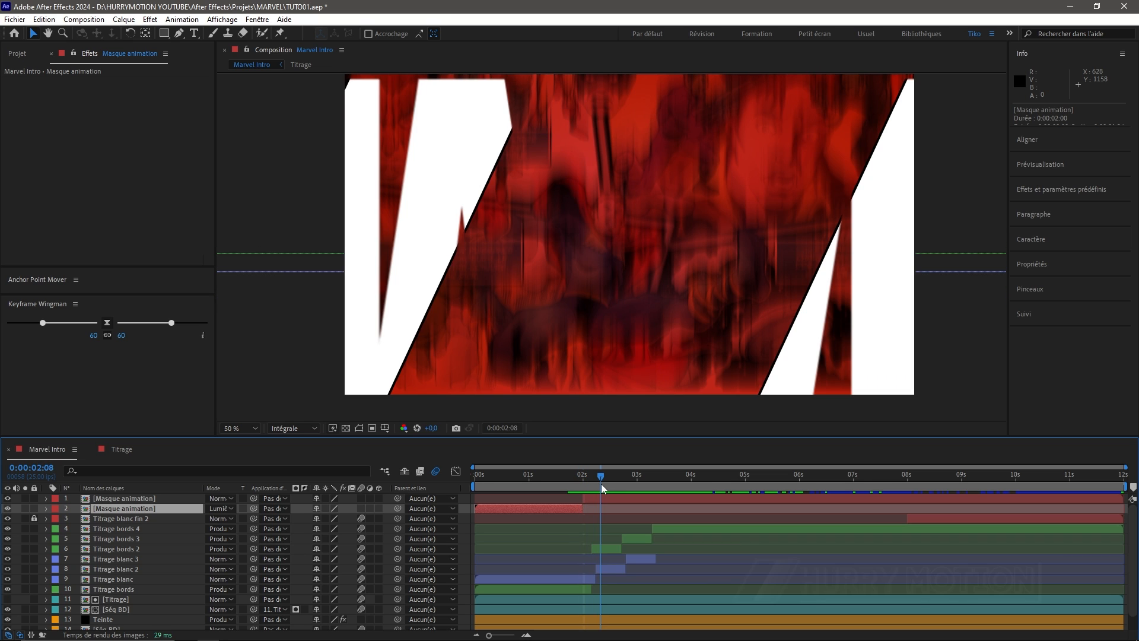
pyautogui.hotkey('ctrl', 'z')
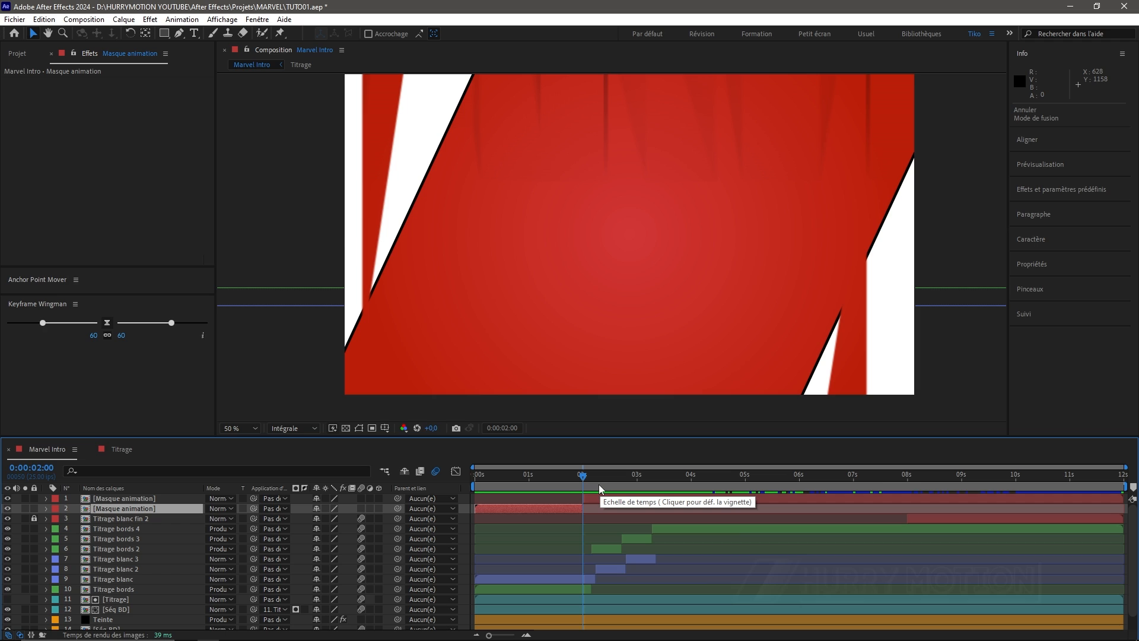
pyautogui.hotkey('ctrl', 'z')
# Split the Masque animation layer at 0:00:02:09 and set its first segment's blending mode to Lumière douce
pyautogui.moveTo(581, 481); pyautogui.dragTo(602, 481)
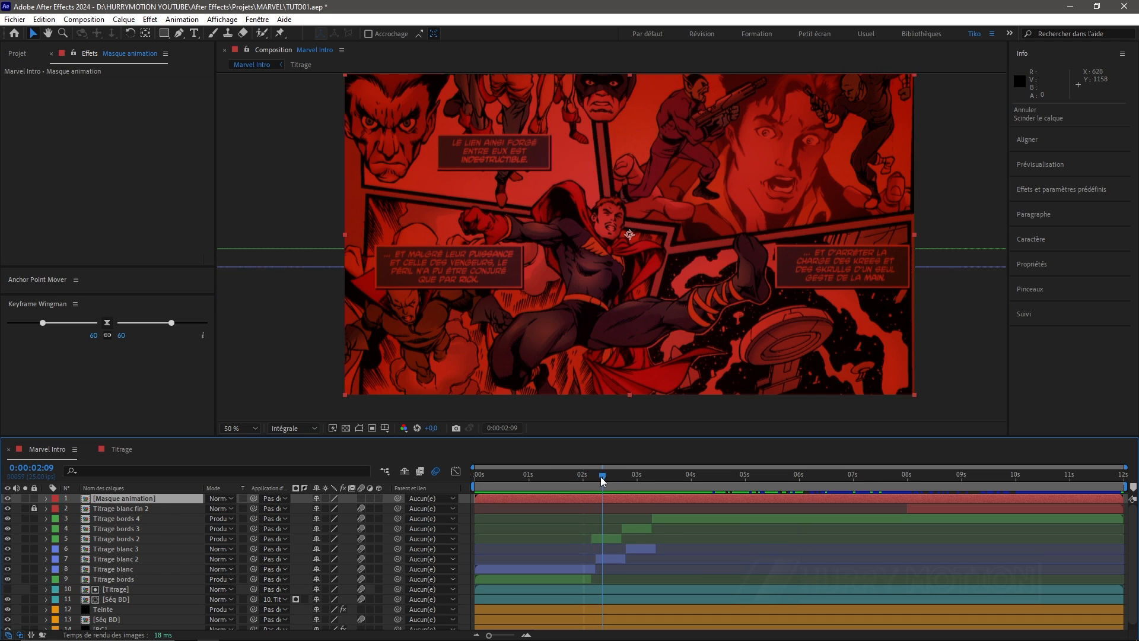
pyautogui.hotkey('ctrl', 'shift', 'd')
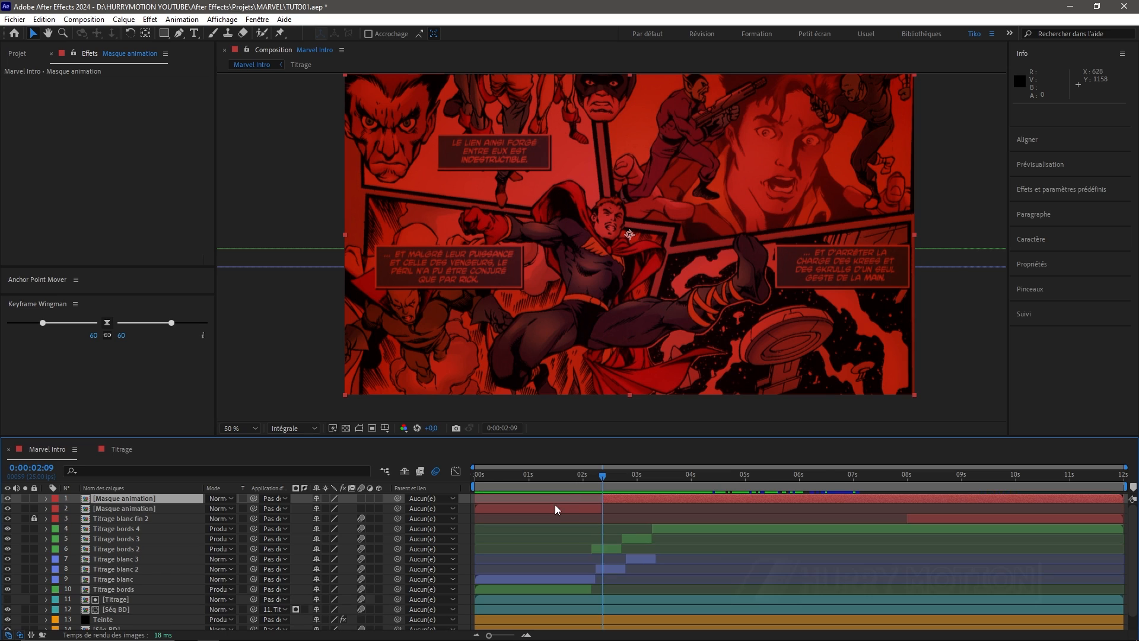
pyautogui.click(556, 508)
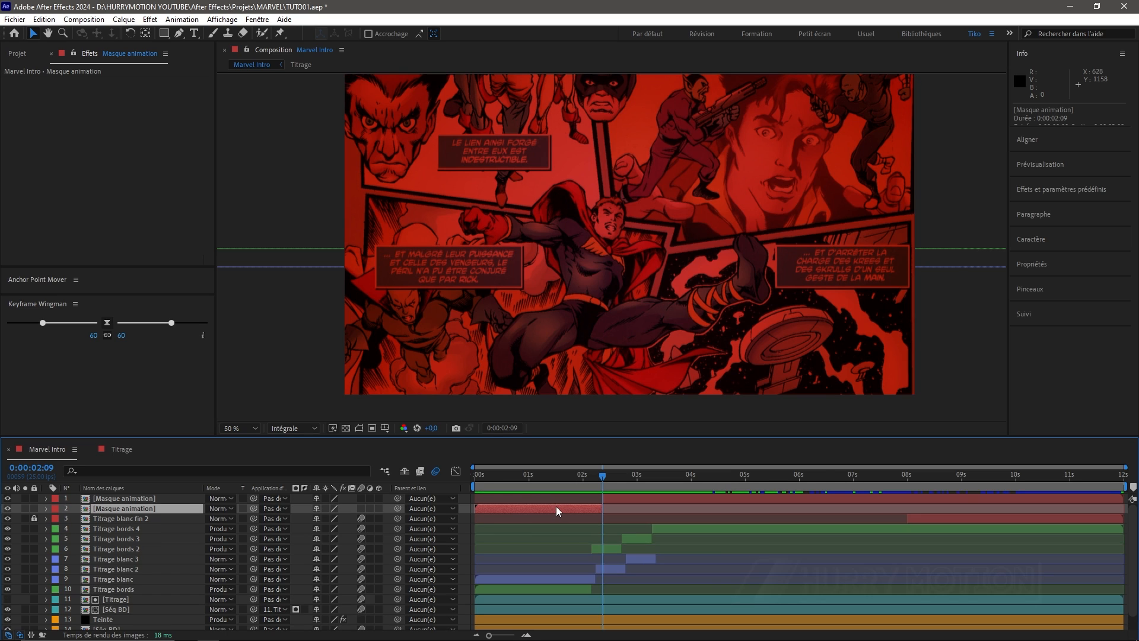
pyautogui.click(221, 510)
pyautogui.click(276, 356)
# Try the Incrustation and Produit blending modes on the first Masque animation segment, then restore Lumière douce
pyautogui.moveTo(602, 475); pyautogui.dragTo(637, 490)
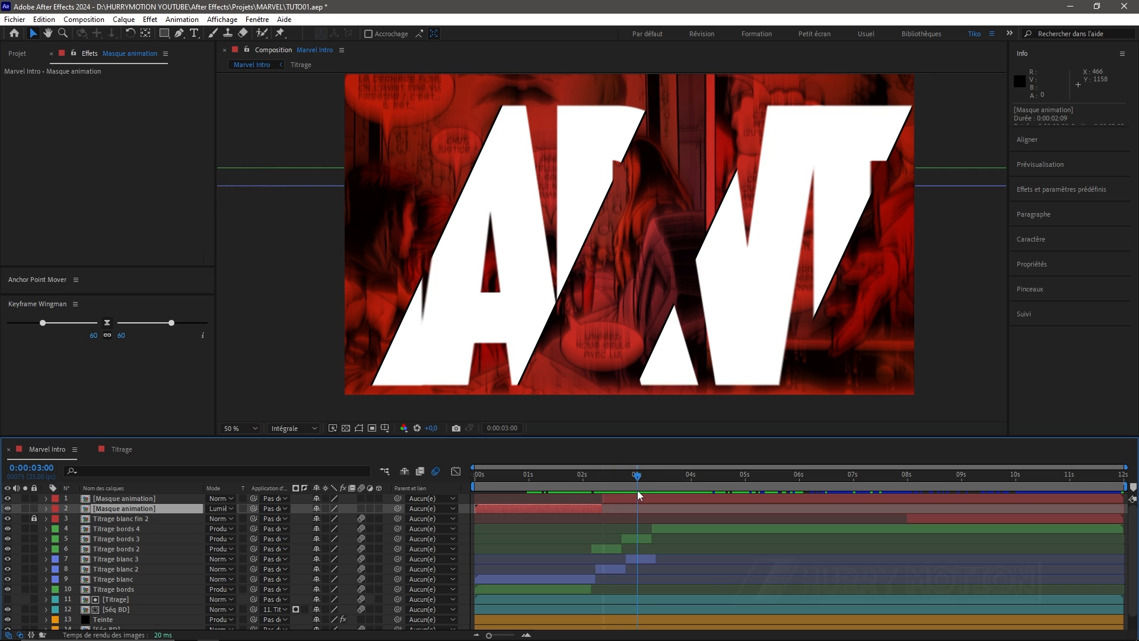
pyautogui.click(219, 509)
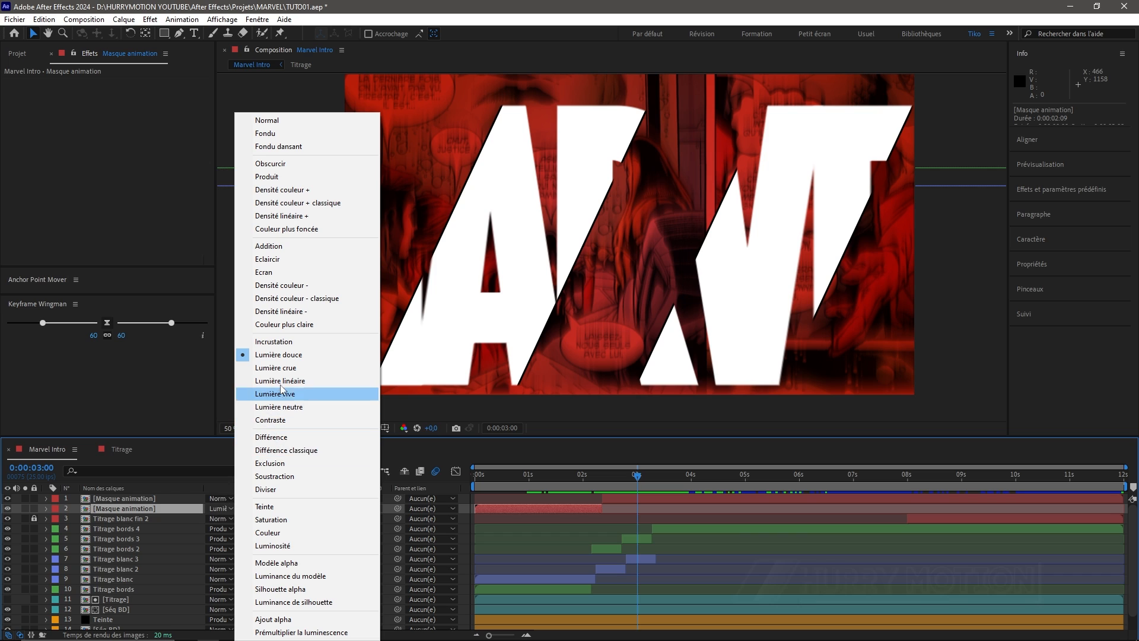
pyautogui.click(282, 344)
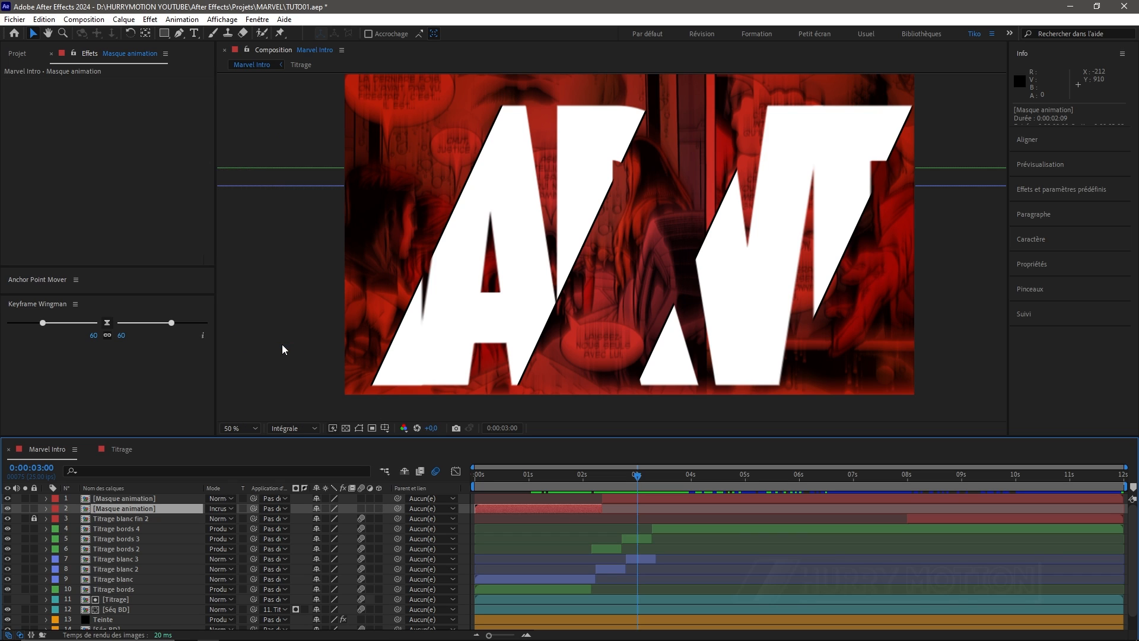
pyautogui.click(218, 508)
pyautogui.click(293, 176)
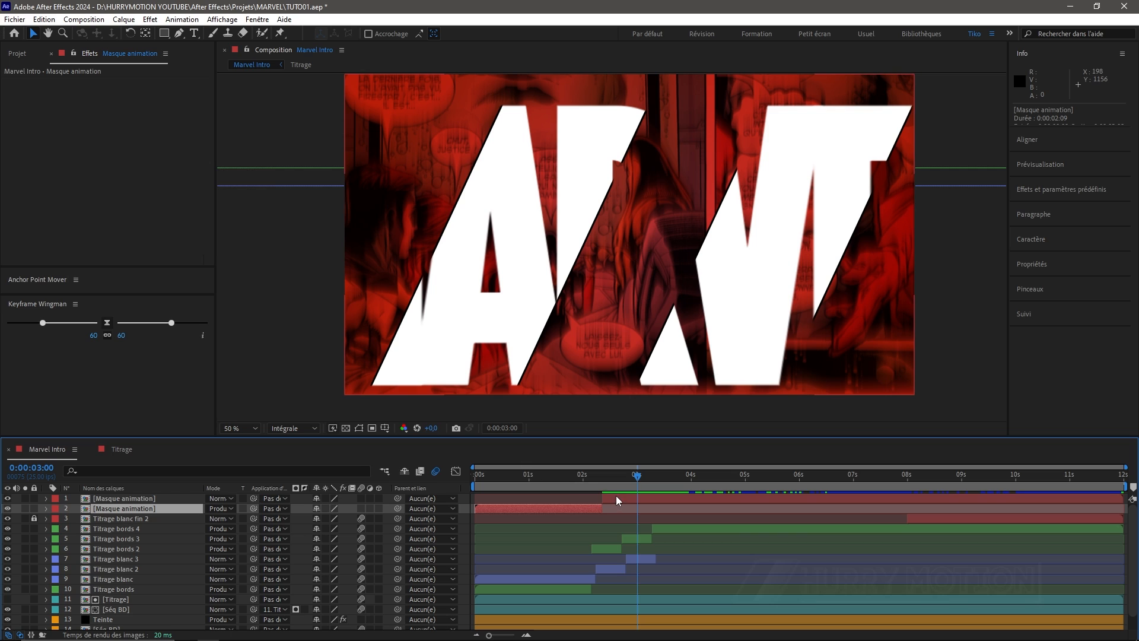
pyautogui.click(213, 510)
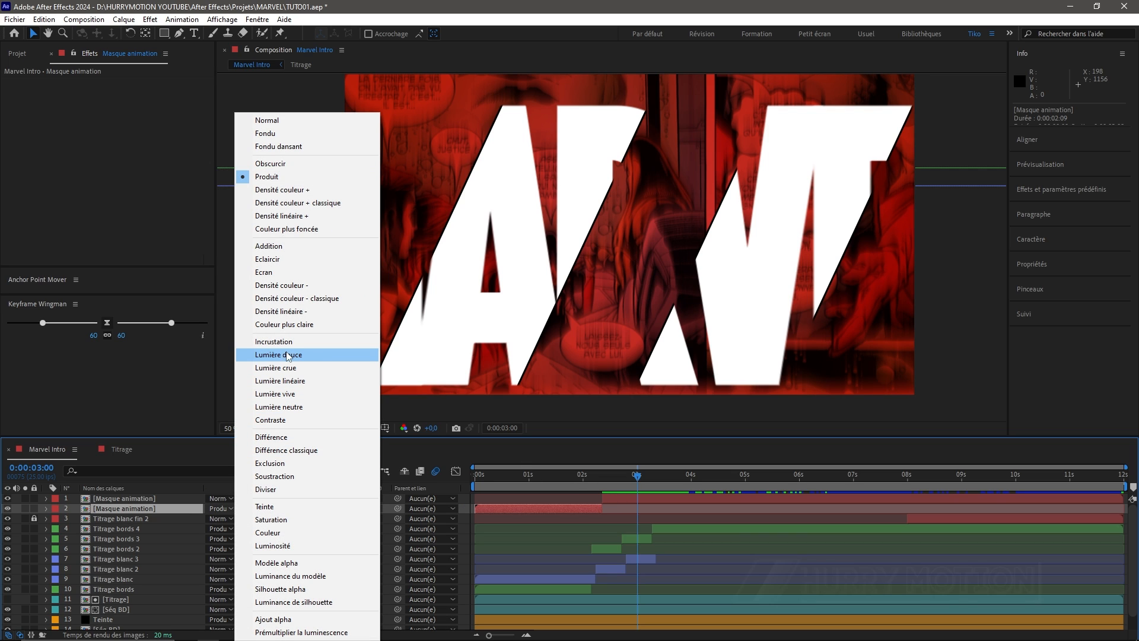
pyautogui.click(288, 355)
# Set the blending mode of the Masque animation segment starting at 0:00:02:09 to Incrustation
pyautogui.click(197, 498)
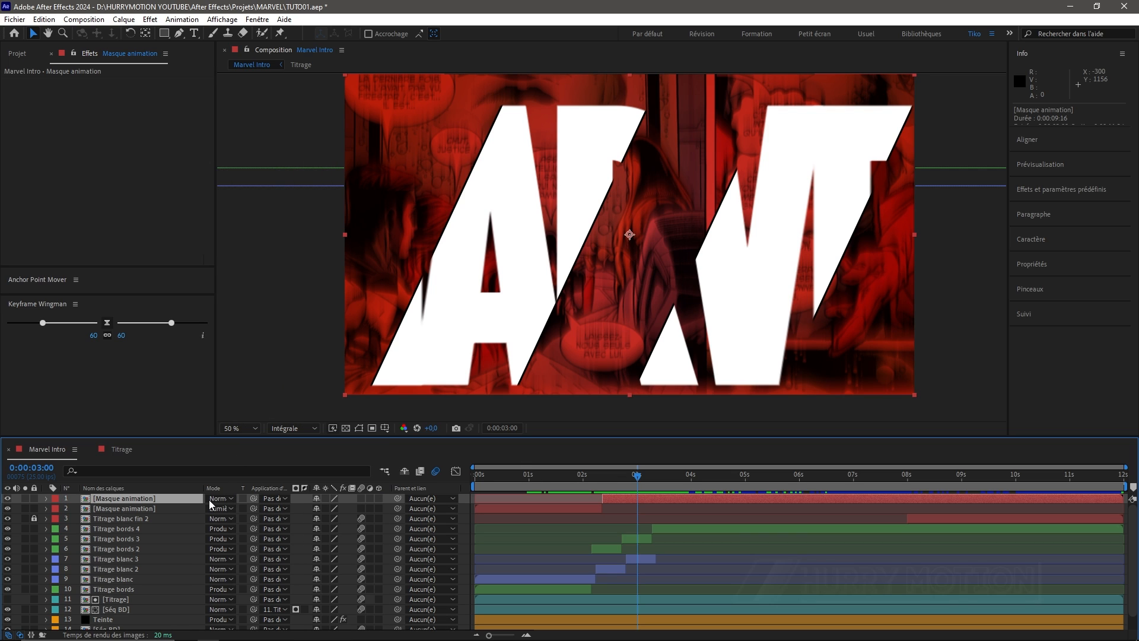
pyautogui.click(220, 499)
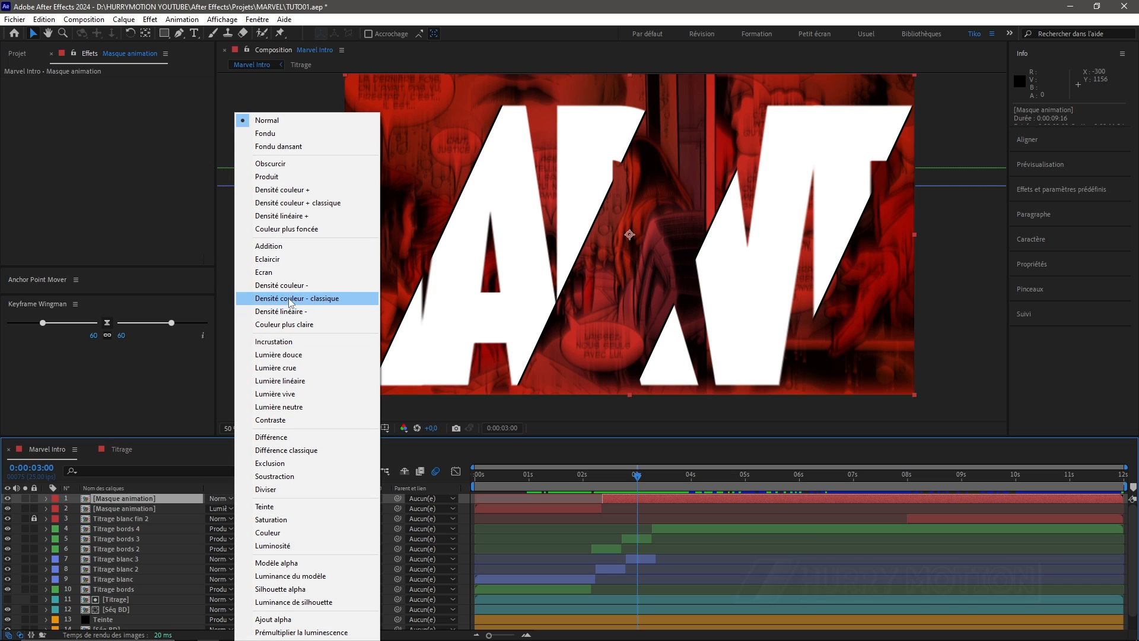
pyautogui.click(298, 343)
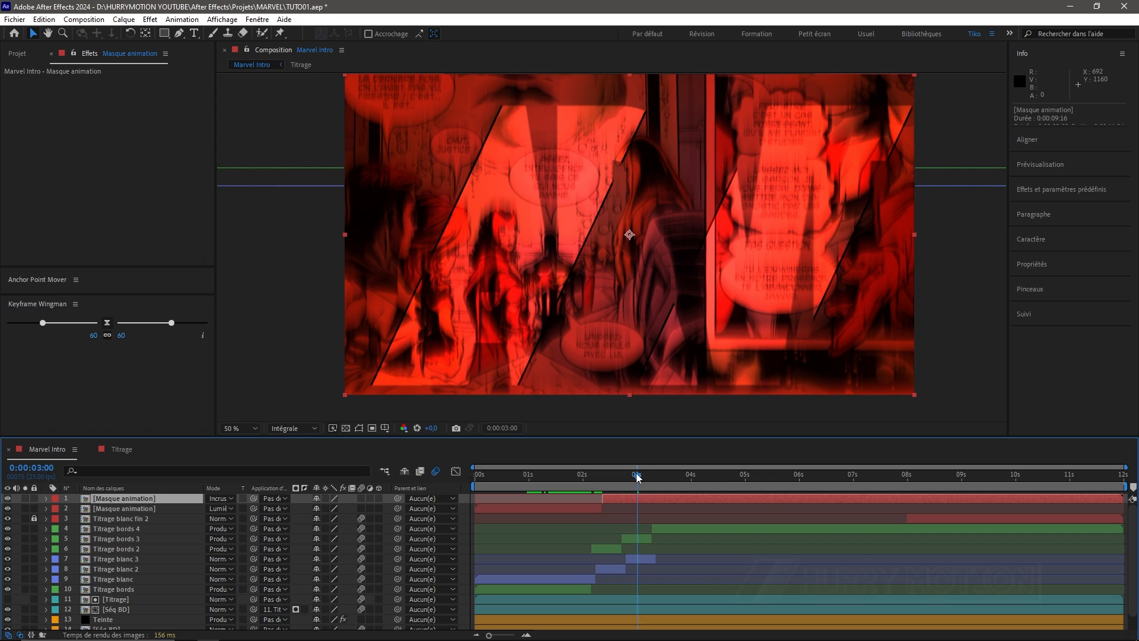
# Split that Masque animation segment at 0:00:03:05 and set the new later segment's blending mode to Normal
pyautogui.moveTo(637, 478); pyautogui.dragTo(649, 476)
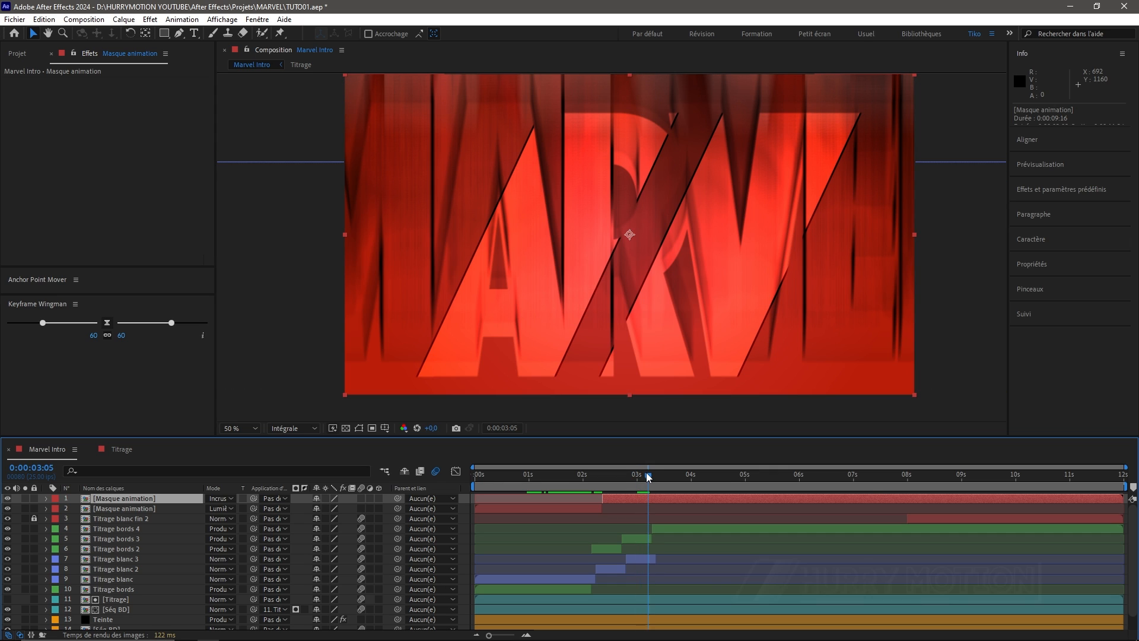
pyautogui.hotkey('ctrl', 'shift', 'd')
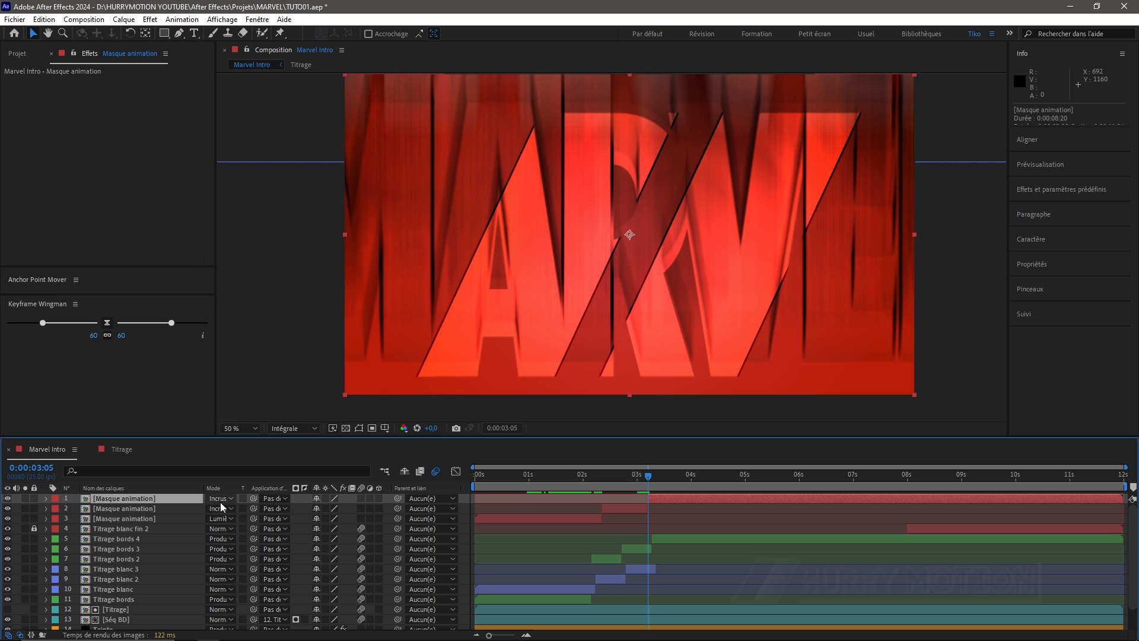
pyautogui.click(220, 501)
pyautogui.click(282, 121)
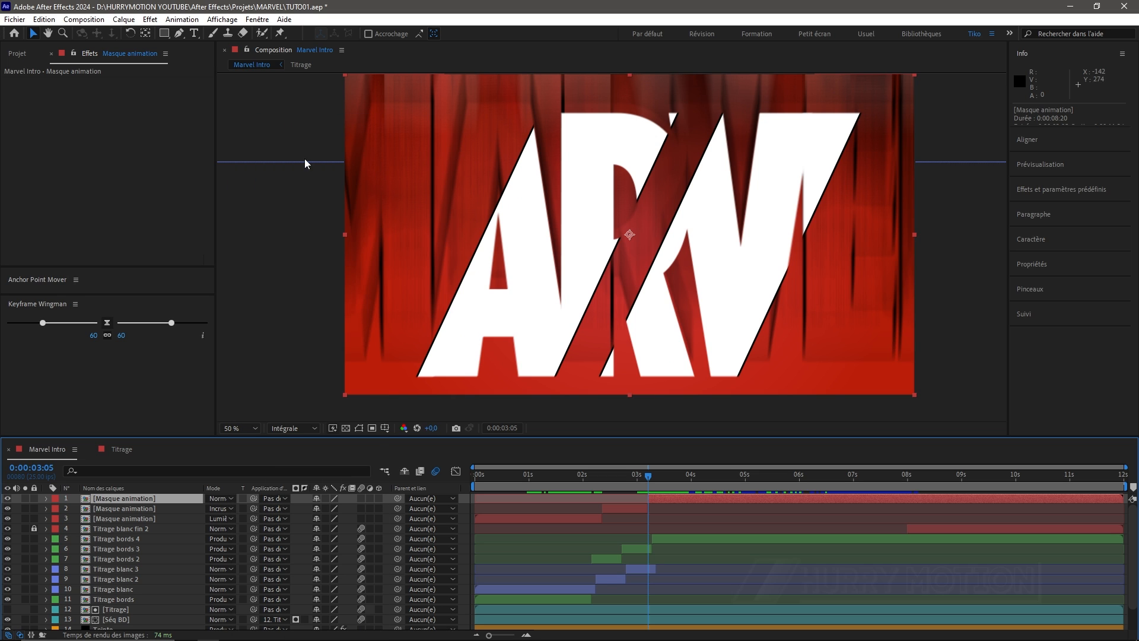
pyautogui.moveTo(653, 476); pyautogui.dragTo(807, 500)
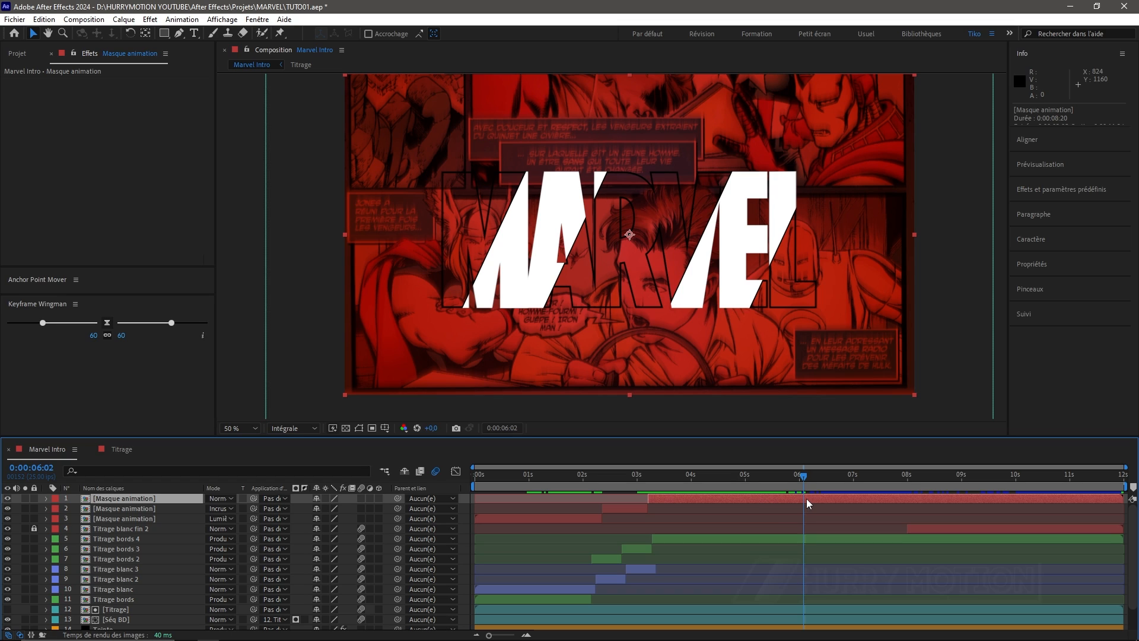
pyautogui.hotkey('ctrl', 'shift', 'd')
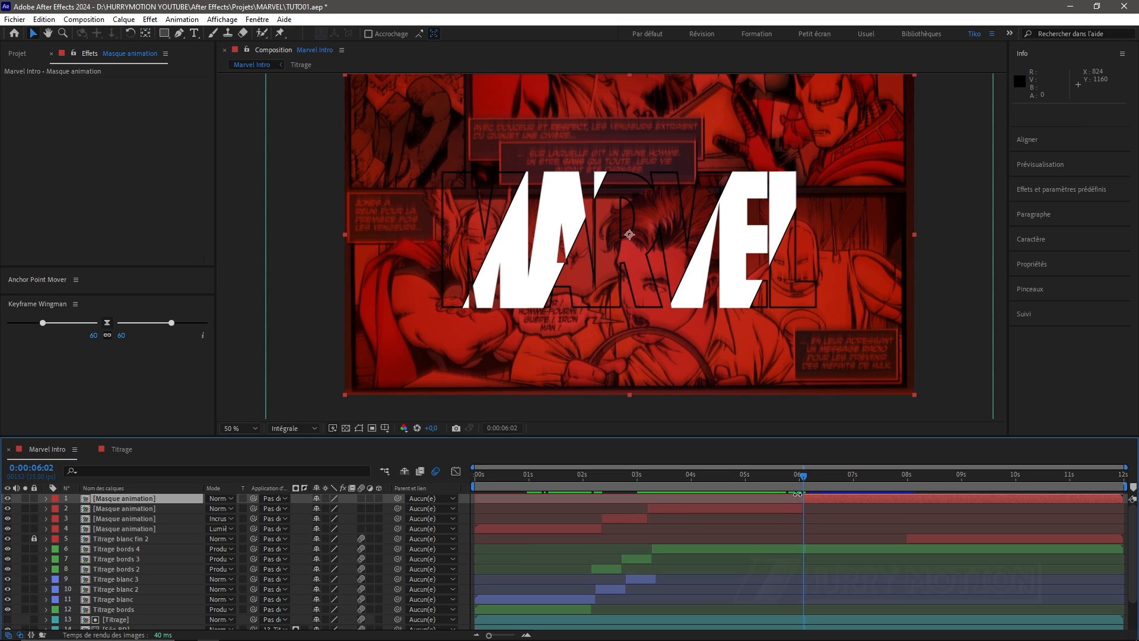
pyautogui.hotkey('ctrl', 'z')
# Split the last Masque animation segment at 0:00:05:24 and set the new final segment's blending mode to Incrustation
pyautogui.click(800, 478)
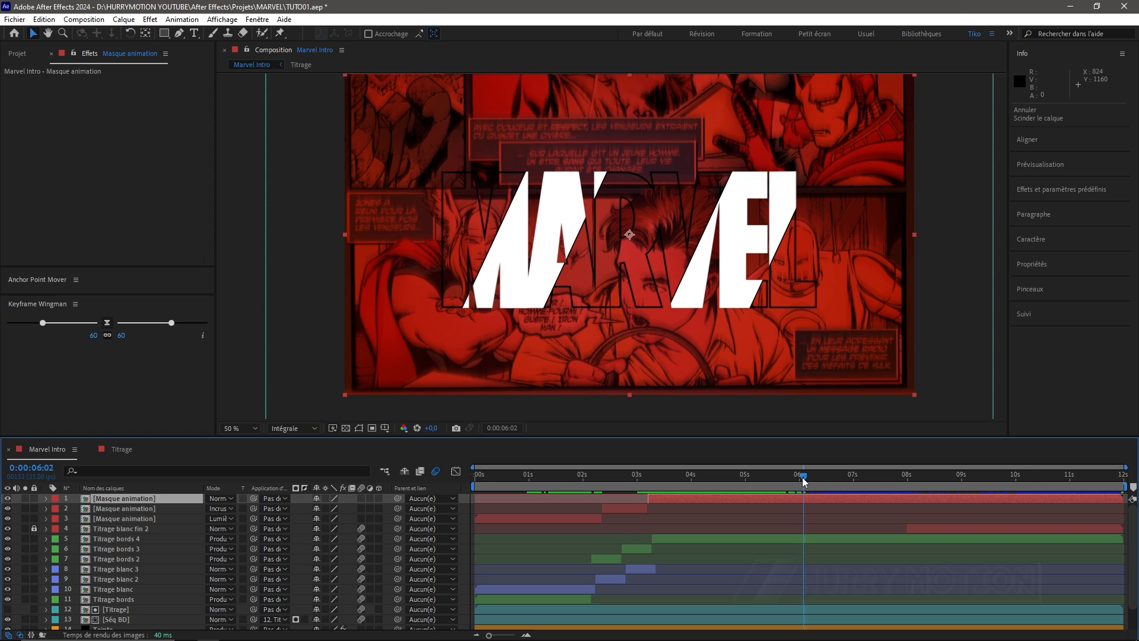
pyautogui.click(796, 478)
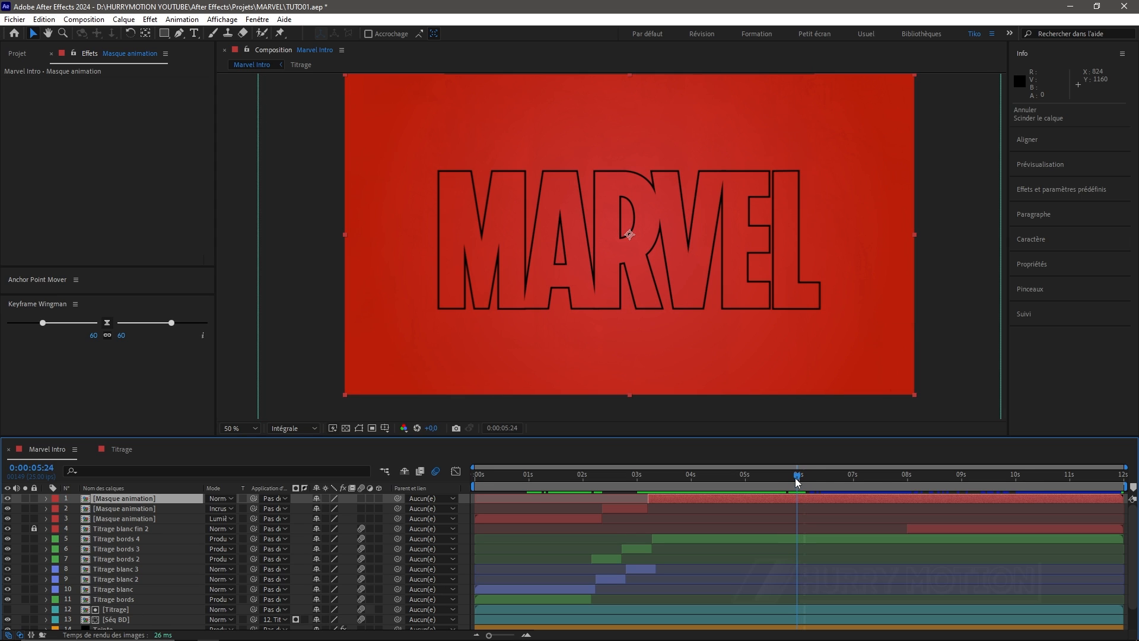
pyautogui.hotkey('ctrl', 'shift', 'd')
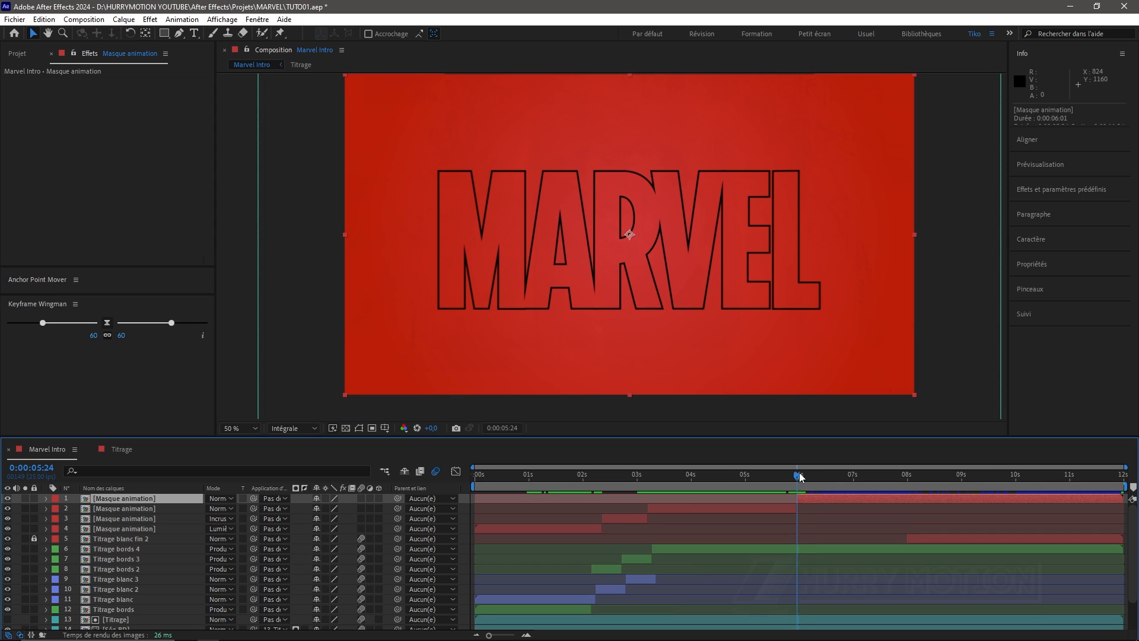
pyautogui.click(781, 478)
pyautogui.moveTo(781, 479); pyautogui.dragTo(808, 504)
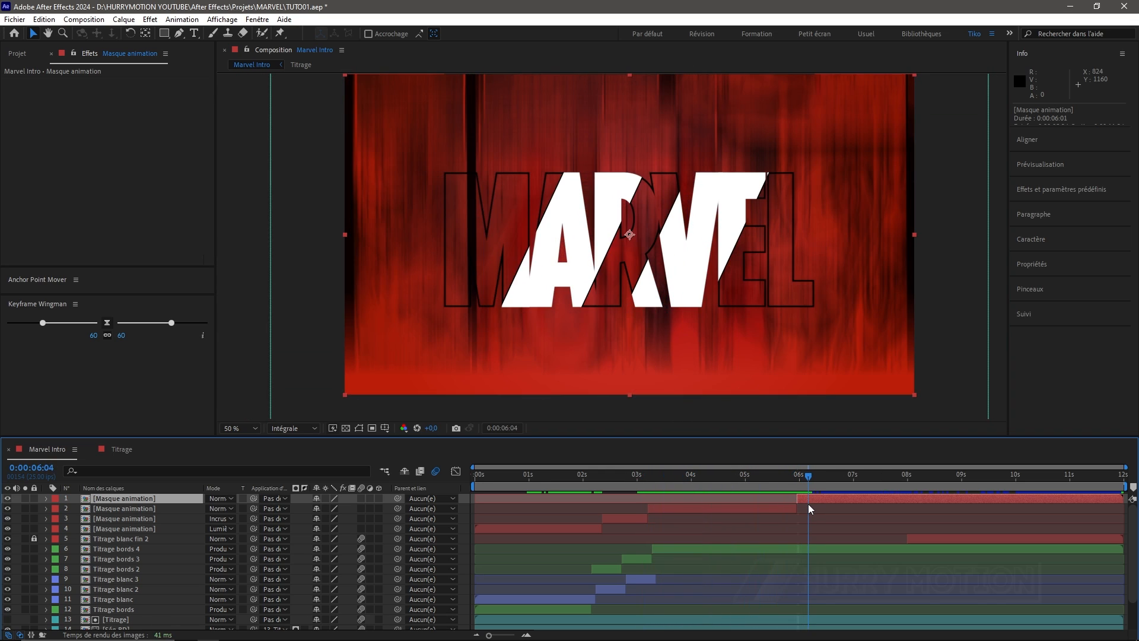
pyautogui.click(214, 502)
pyautogui.click(261, 339)
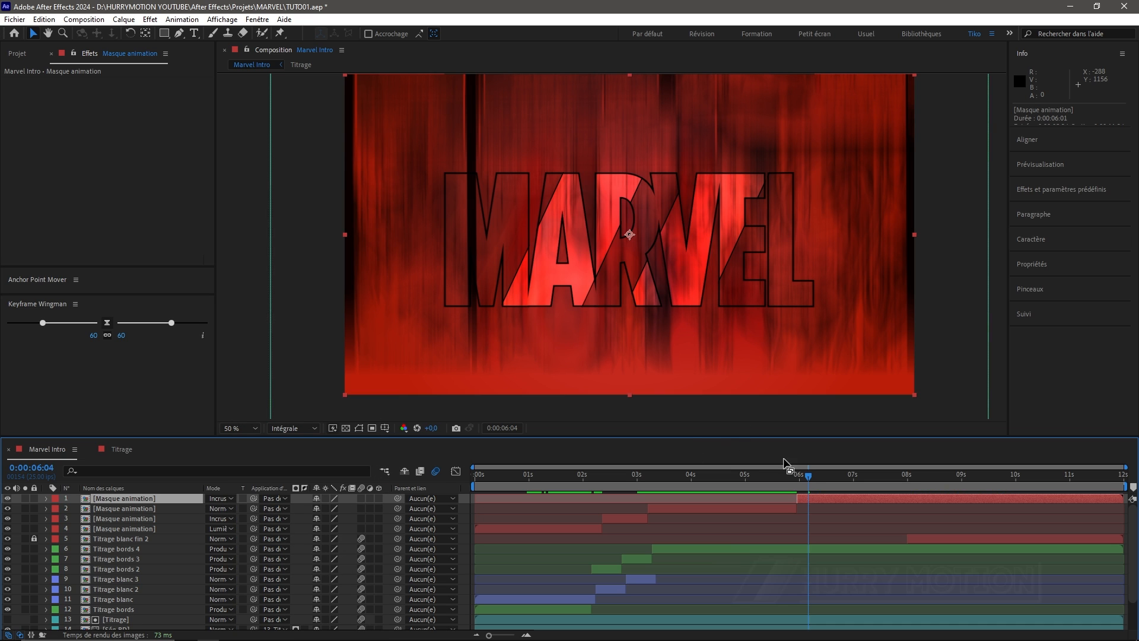
pyautogui.moveTo(814, 478)
pyautogui.mouseDown()
pyautogui.moveTo(951, 493)
pyautogui.moveTo(891, 494)
pyautogui.moveTo(929, 474)
pyautogui.moveTo(756, 490)
pyautogui.moveTo(685, 482)
pyautogui.moveTo(796, 476)
pyautogui.mouseUp()
pyautogui.press('/')
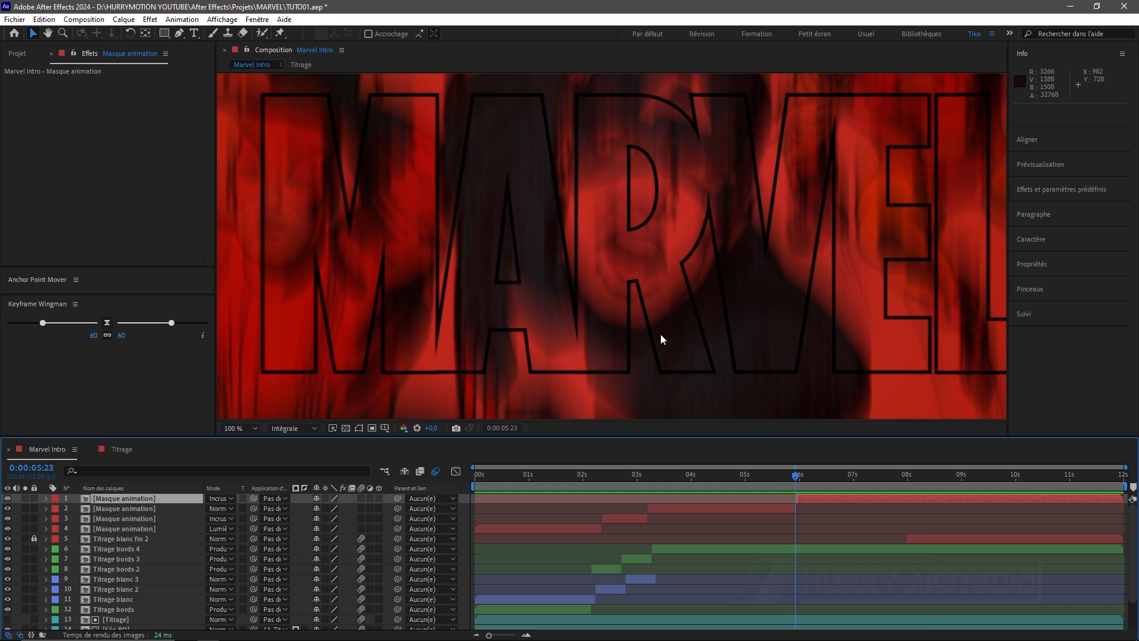
pyautogui.scroll(-2, 640, 267)
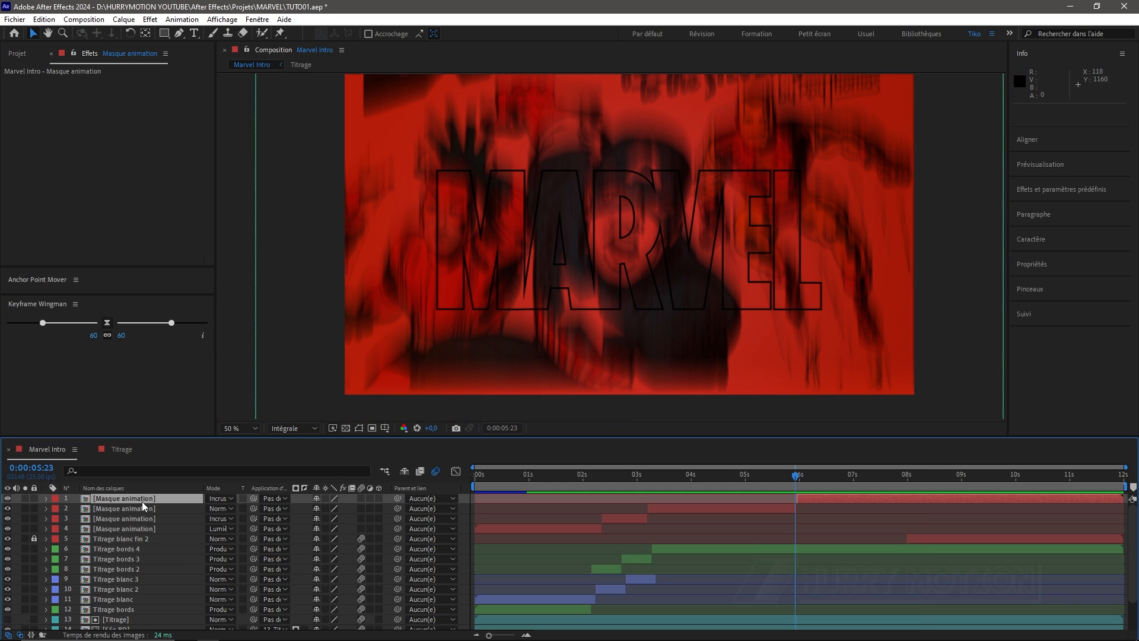
# Split the Titrage bords 4 layer at 0:00:04:14
pyautogui.click(127, 549)
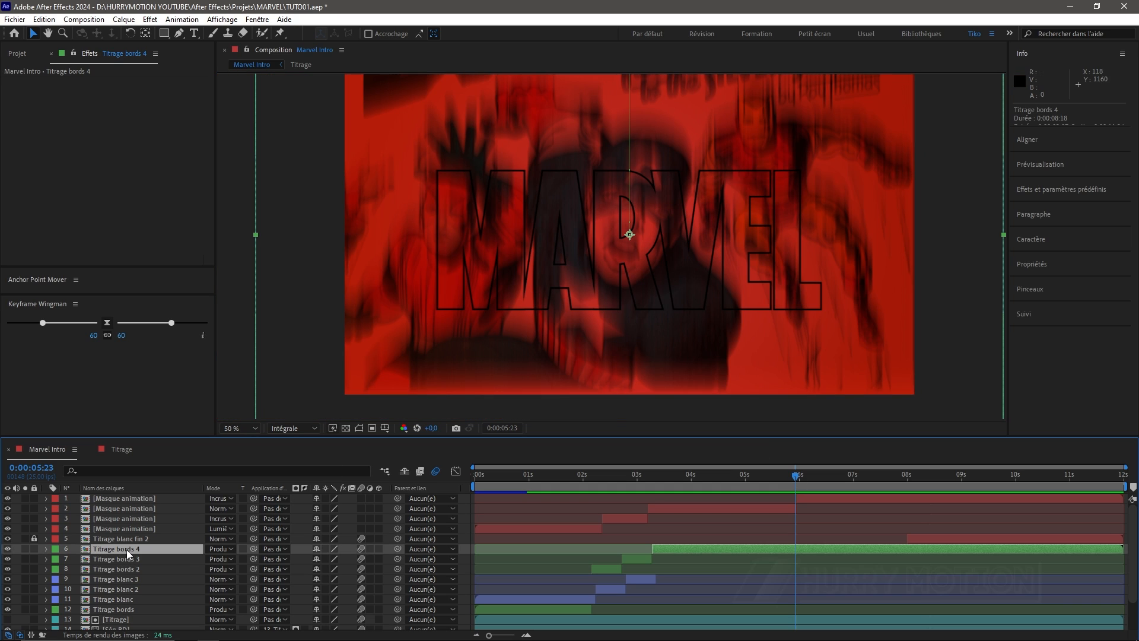
pyautogui.click(7, 548)
pyautogui.click(7, 549)
pyautogui.moveTo(771, 485)
pyautogui.mouseDown()
pyautogui.moveTo(636, 488)
pyautogui.moveTo(724, 487)
pyautogui.mouseUp()
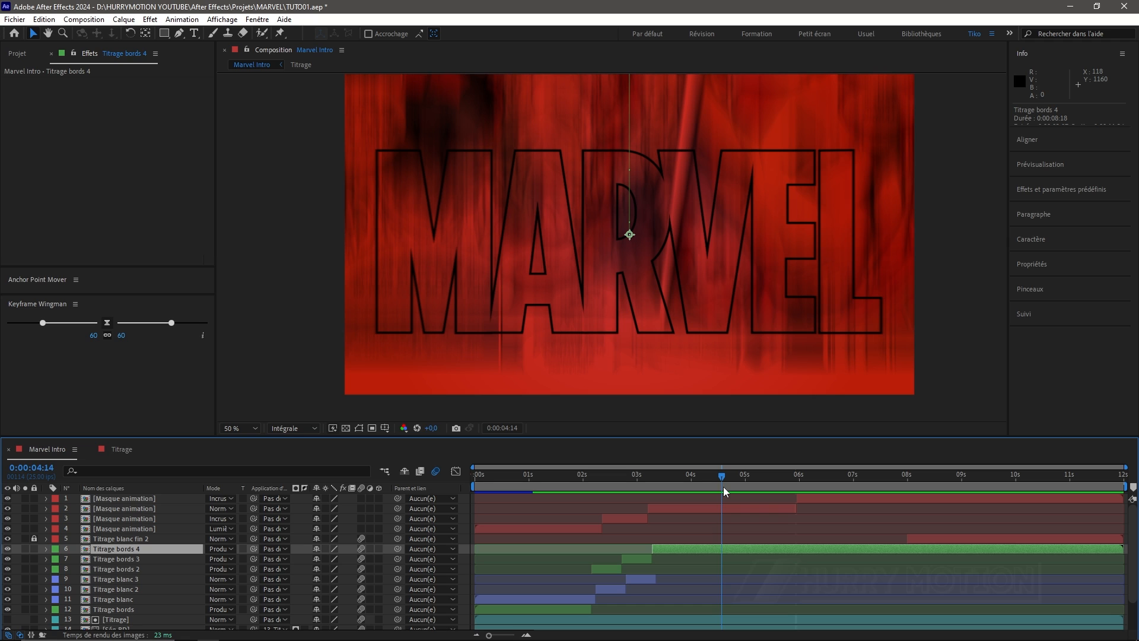
pyautogui.hotkey('ctrl', 'shift', 'd')
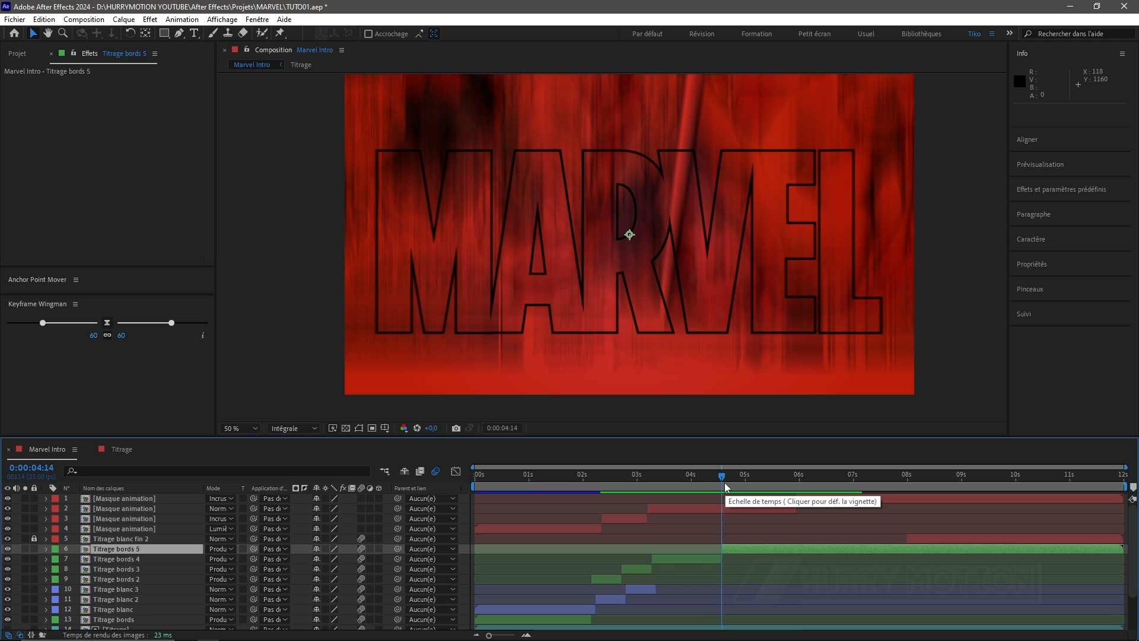
pyautogui.moveTo(724, 483); pyautogui.dragTo(748, 480)
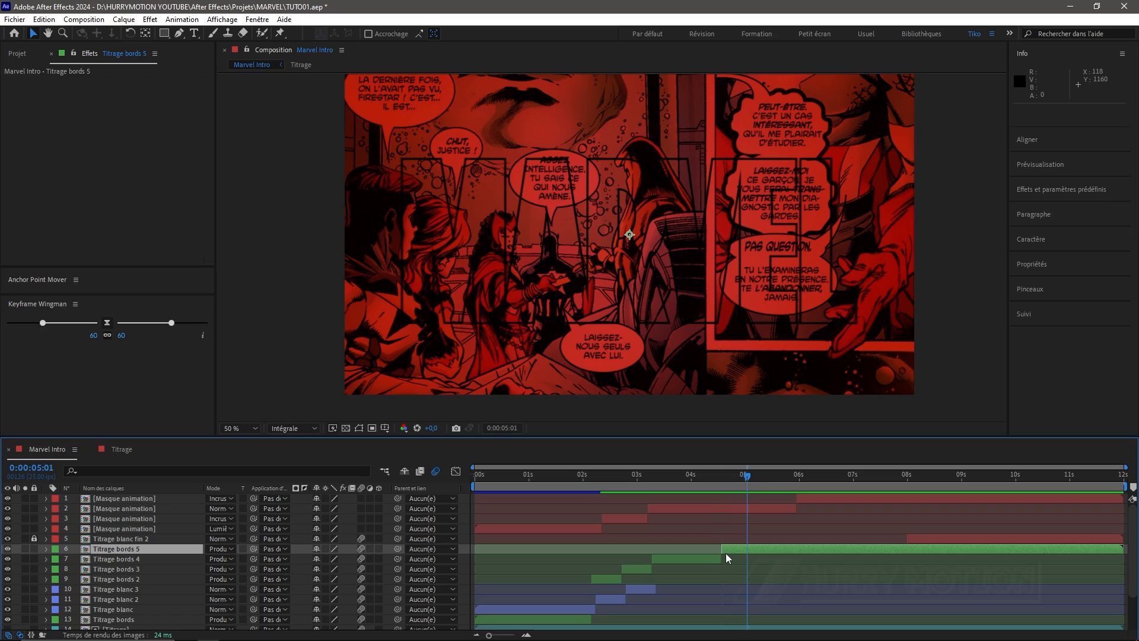
# Start the Titrage bords 5 segment at 0:00:05:01 and move its Position keyframes into it, around 0:00:05:05
pyautogui.moveTo(723, 550); pyautogui.dragTo(748, 541)
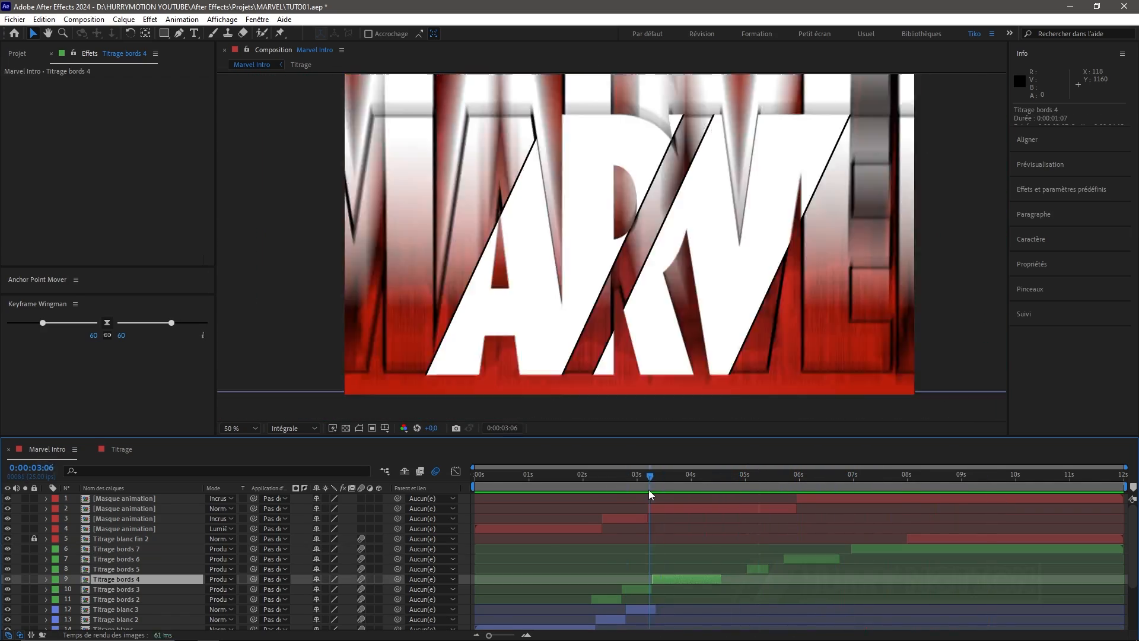
pyautogui.moveTo(747, 490); pyautogui.dragTo(746, 491)
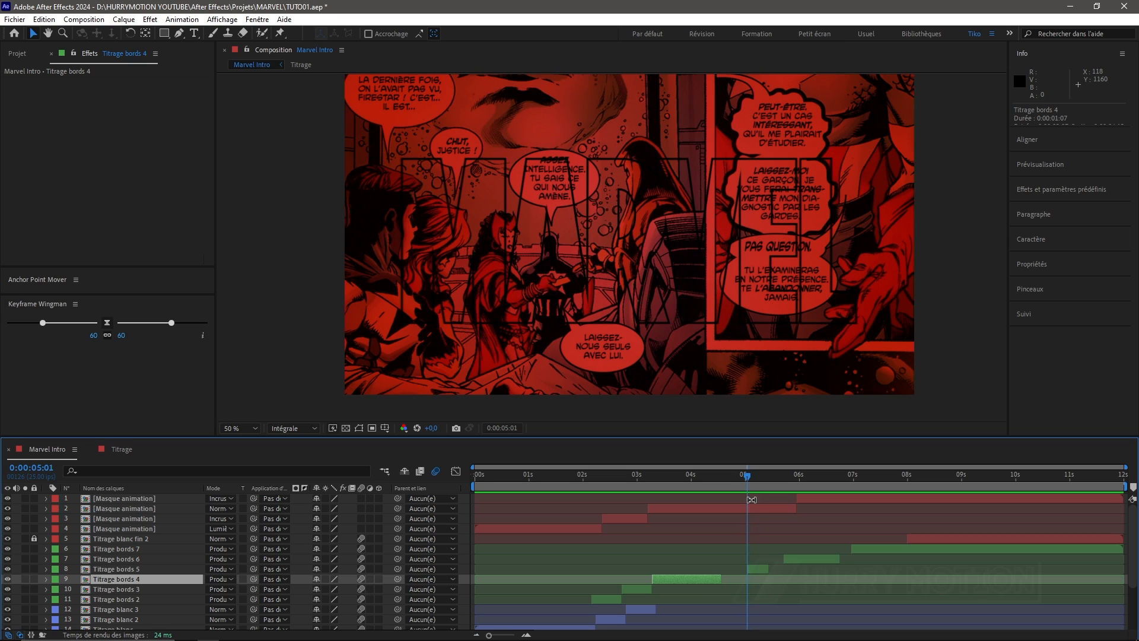
pyautogui.click(756, 569)
pyautogui.press('p')
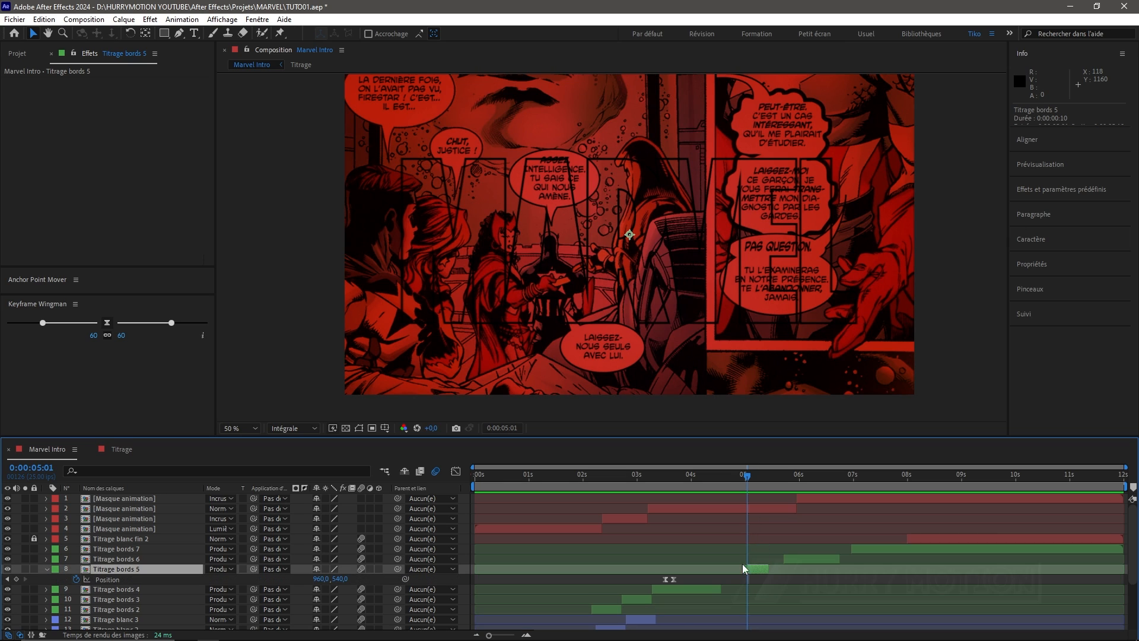
pyautogui.moveTo(749, 478); pyautogui.dragTo(757, 478)
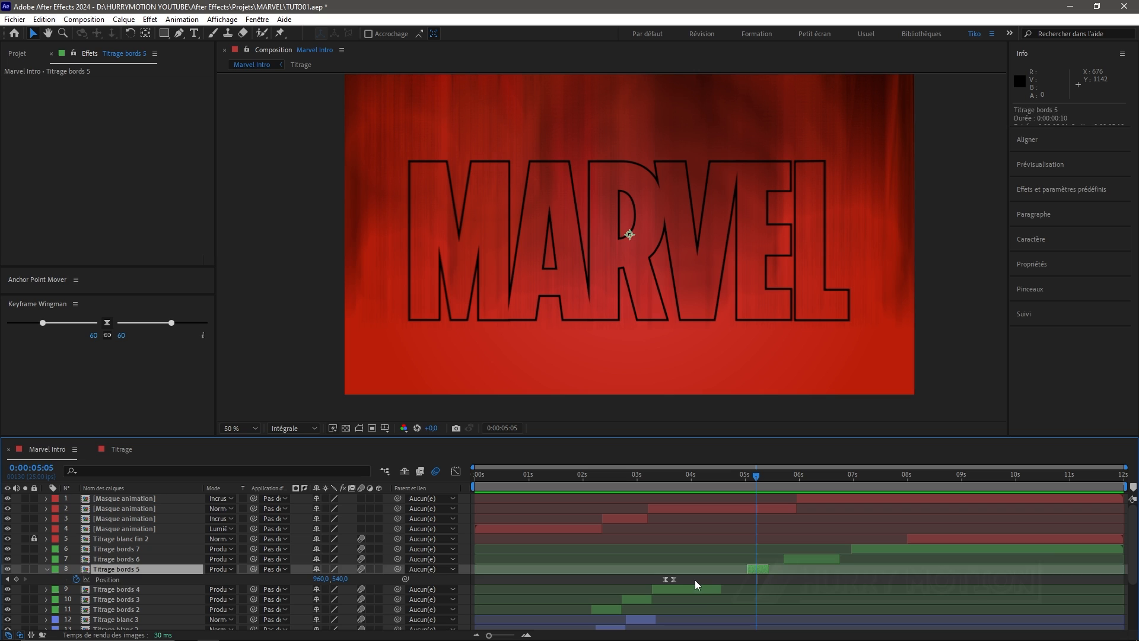
pyautogui.moveTo(674, 581); pyautogui.dragTo(762, 587)
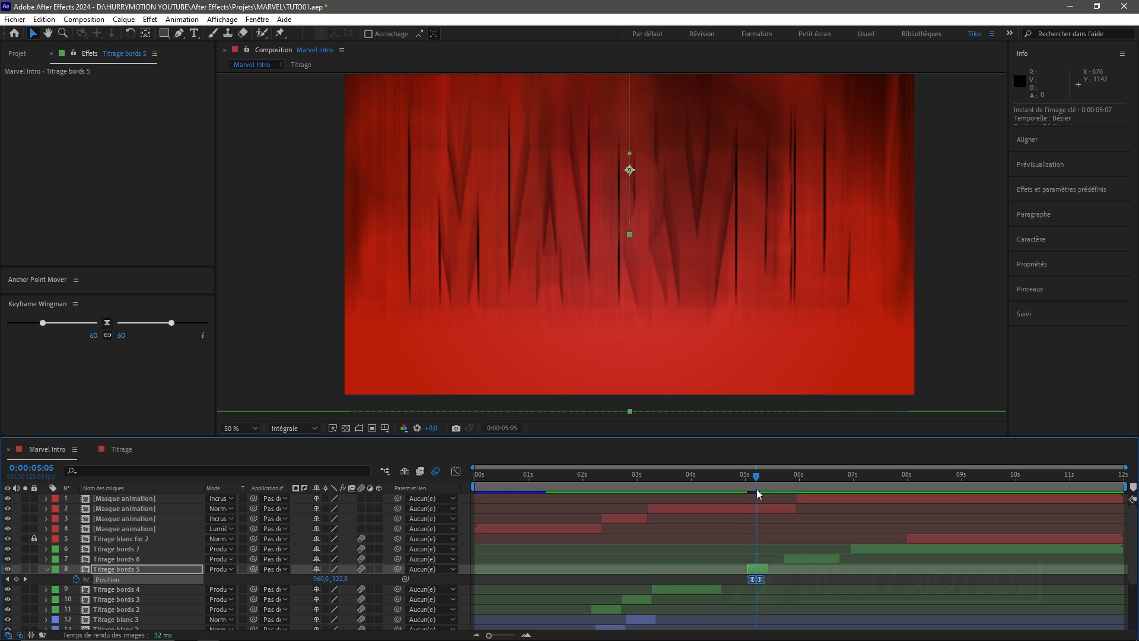
# Move the Position keyframes of Titrage bords 6 to the beginning of its segment, around 0:00:05:20
pyautogui.moveTo(745, 478); pyautogui.dragTo(788, 486)
pyautogui.click(801, 554)
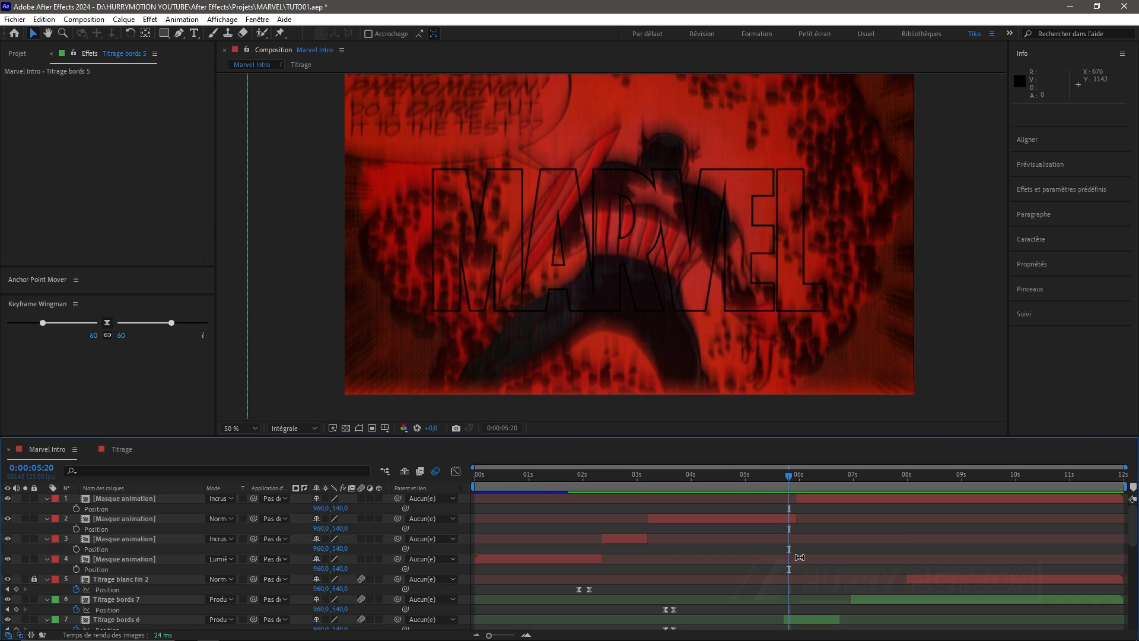
pyautogui.click(800, 556)
pyautogui.press('u')
pyautogui.moveTo(657, 565); pyautogui.dragTo(682, 574)
pyautogui.moveTo(674, 570); pyautogui.dragTo(795, 570)
# Move the Position keyframes of Titrage bords 7 to the beginning of its segment, just after the 7-second mark
pyautogui.moveTo(789, 479); pyautogui.dragTo(870, 481)
pyautogui.click(870, 548)
pyautogui.press('u')
pyautogui.moveTo(674, 559); pyautogui.dragTo(869, 559)
# Play the composition from the start and scrub through it to check the timing of the title outline animations
pyautogui.moveTo(866, 477); pyautogui.dragTo(475, 476)
pyautogui.press('space')
pyautogui.moveTo(659, 479); pyautogui.dragTo(807, 483)
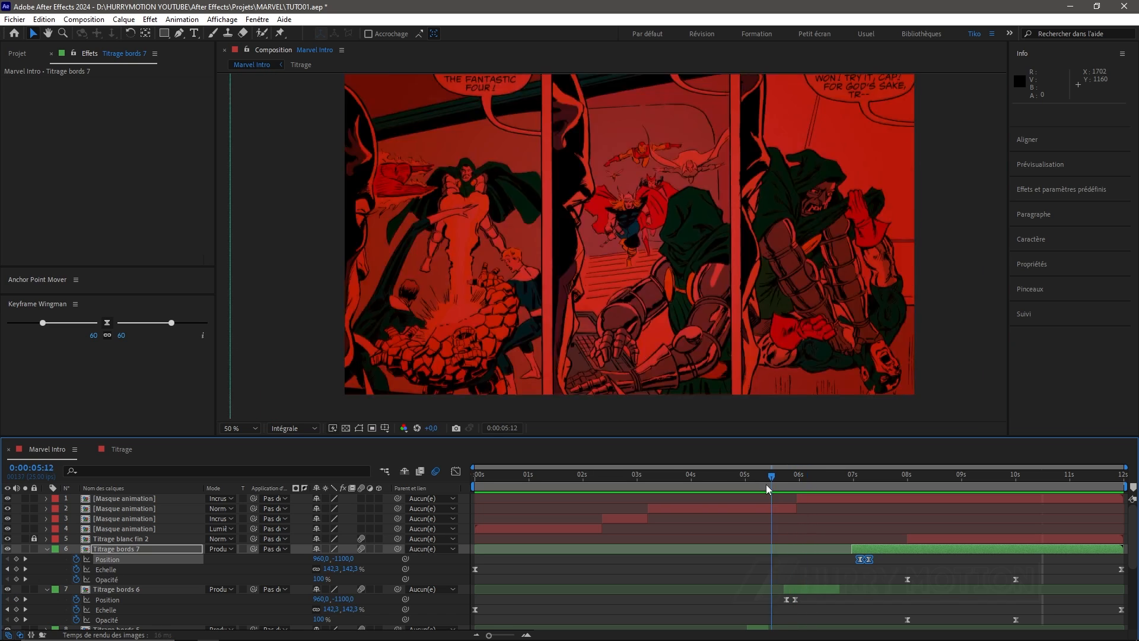
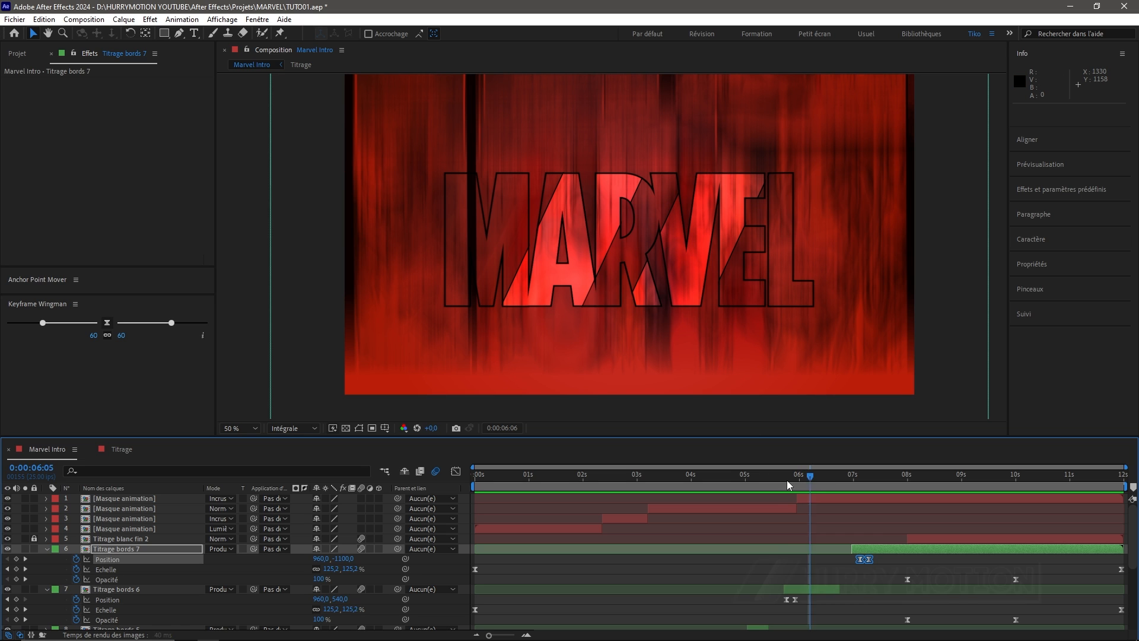
pyautogui.moveTo(787, 481); pyautogui.dragTo(736, 486)
# Precompose all layers from the top Masque animation down to the lower Séq BD, leaving out BG, as INTRO
pyautogui.click(47, 549)
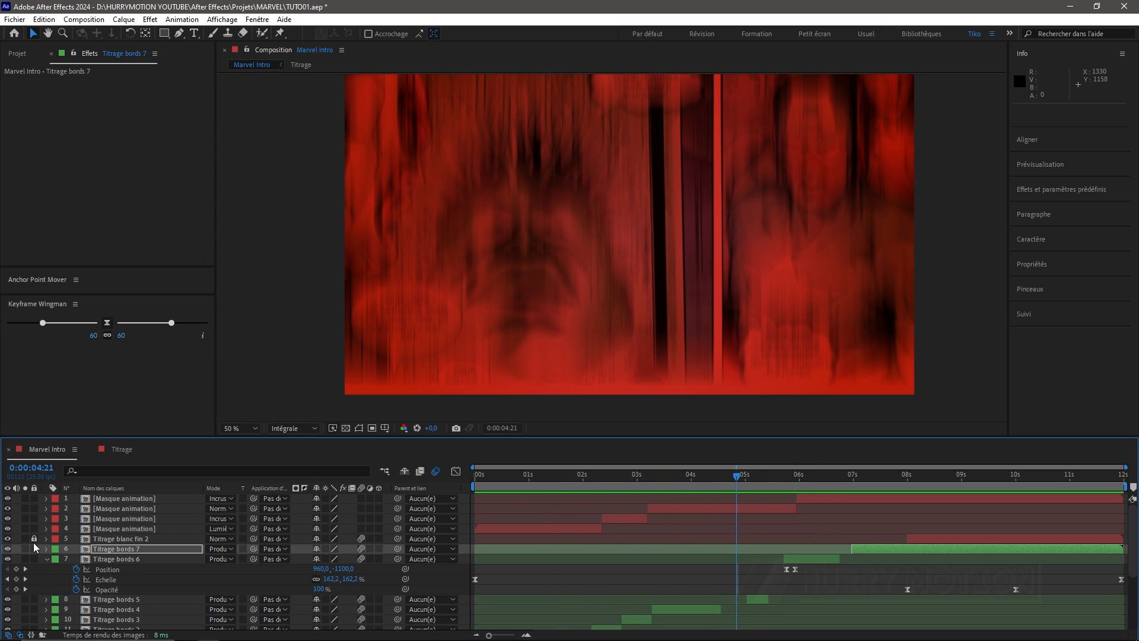
pyautogui.click(45, 560)
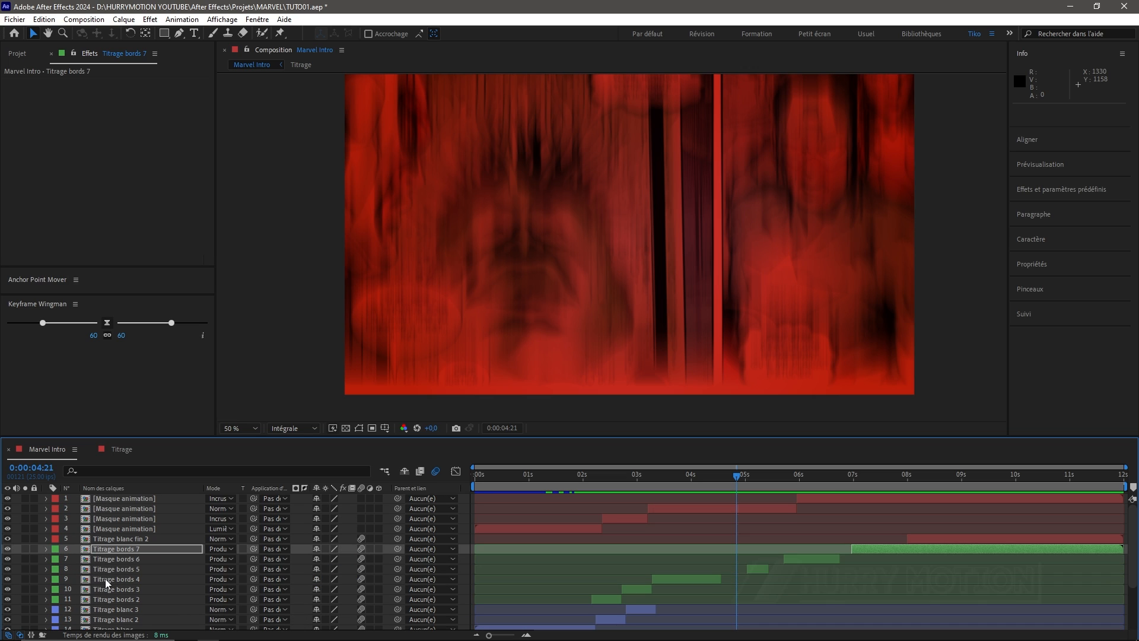
pyautogui.click(127, 499)
pyautogui.scroll(-3, 136, 515)
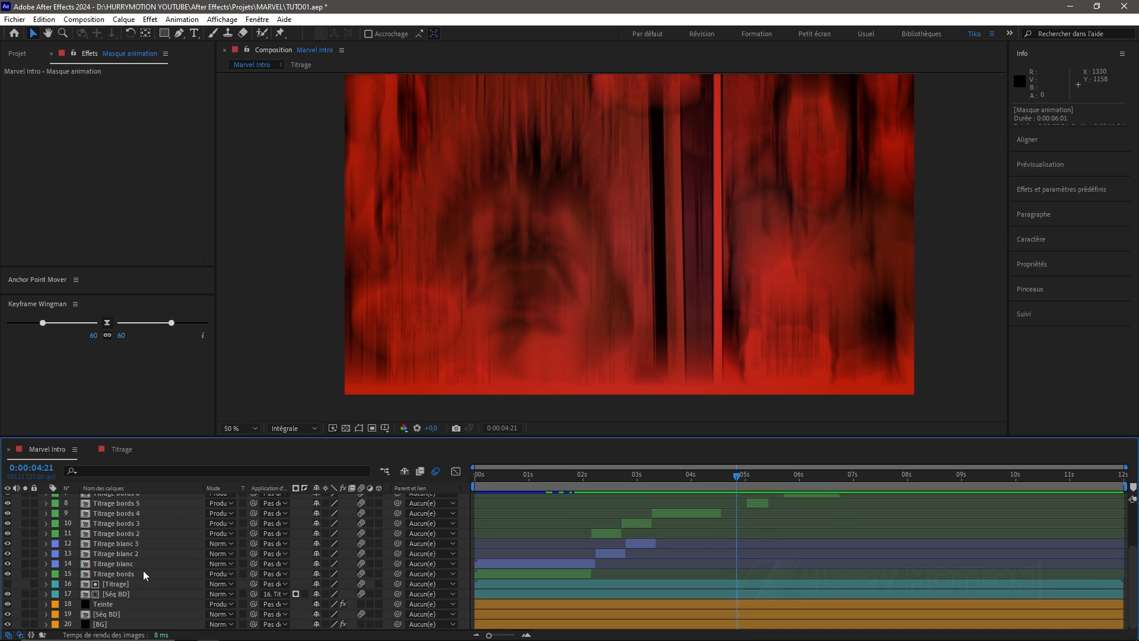
pyautogui.keyDown('shift'); pyautogui.click(116, 615); pyautogui.keyUp('shift')
pyautogui.rightClick(116, 615)
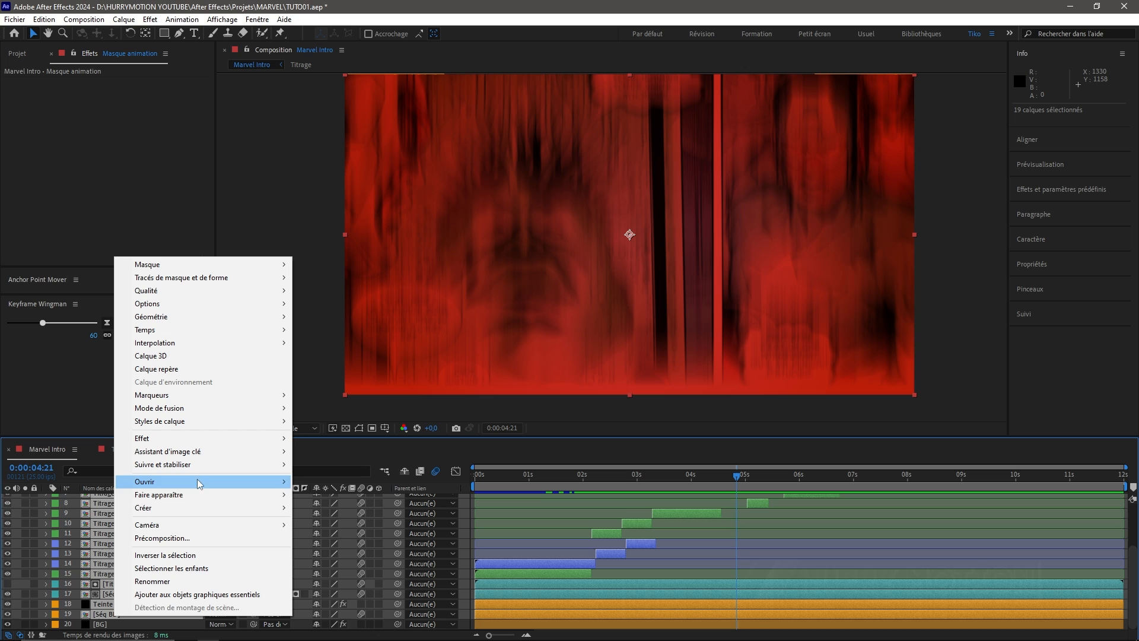
pyautogui.click(159, 538)
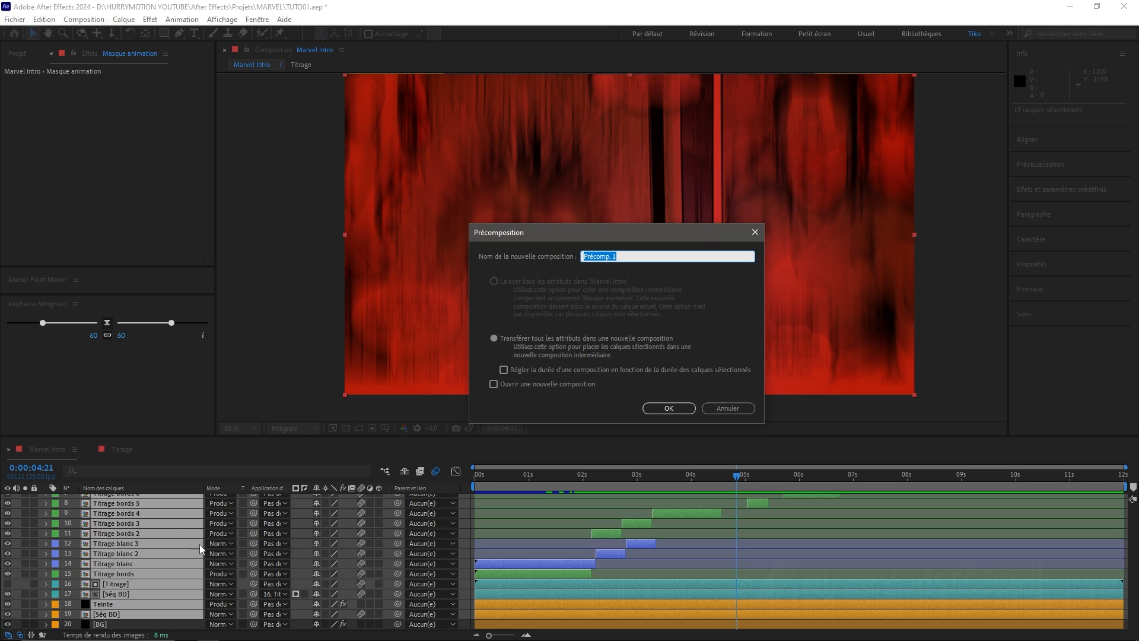
pyautogui.click(566, 347)
pyautogui.click(660, 412)
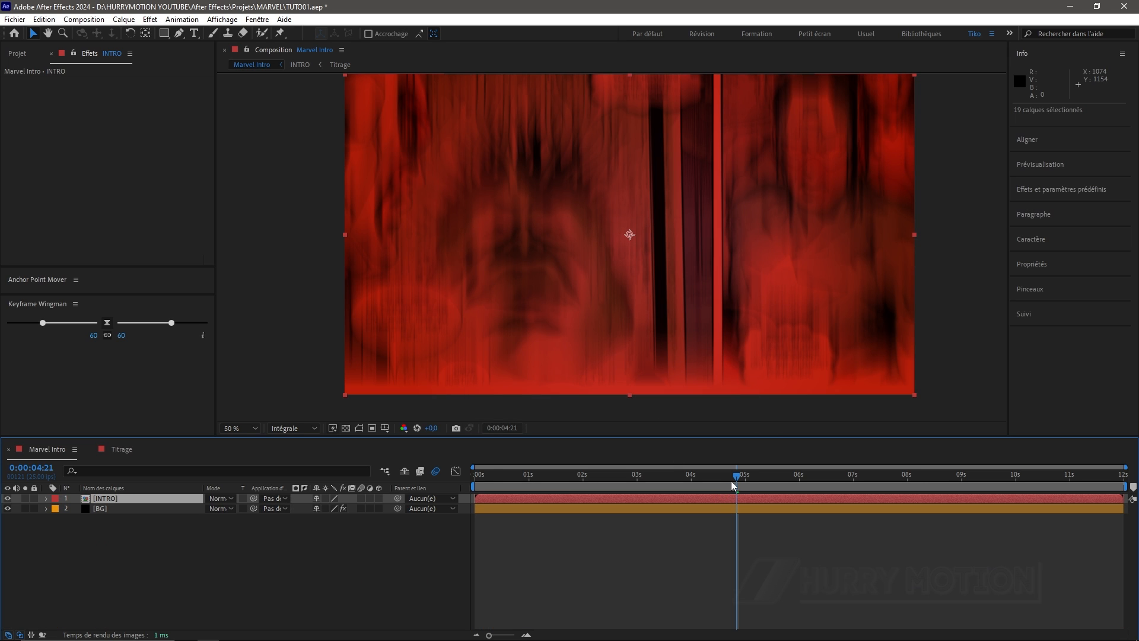
# Add an adjustment layer above INTRO and apply the Bruit effect to it with Quantité at 6%
pyautogui.moveTo(731, 481); pyautogui.dragTo(771, 495)
pyautogui.click(136, 498)
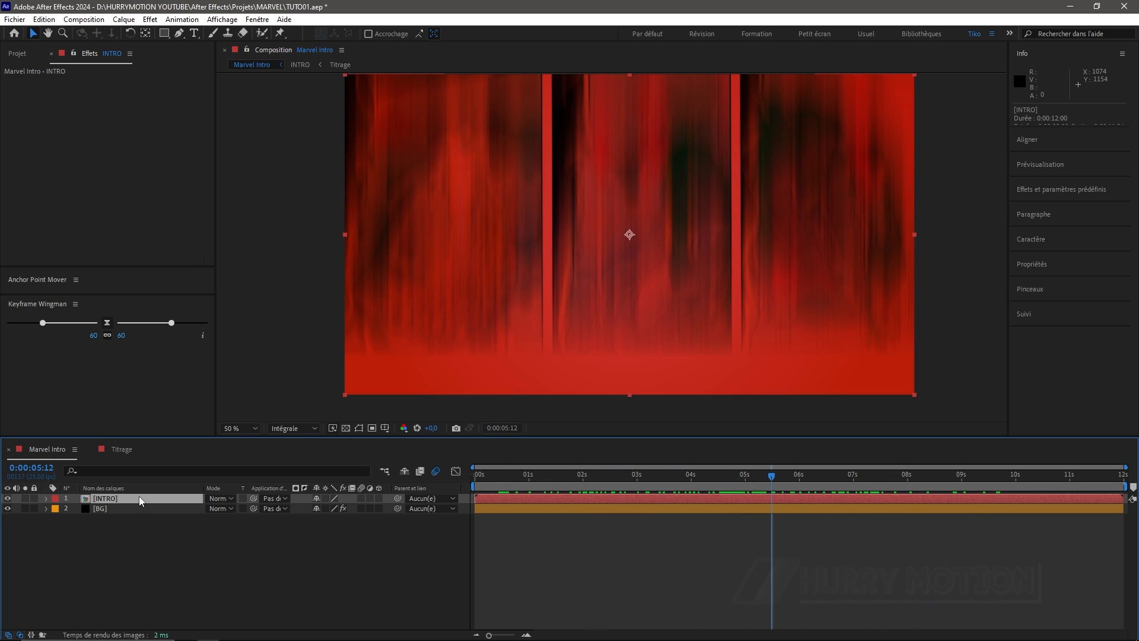
pyautogui.hotkey('ctrl', 'alt', 'y')
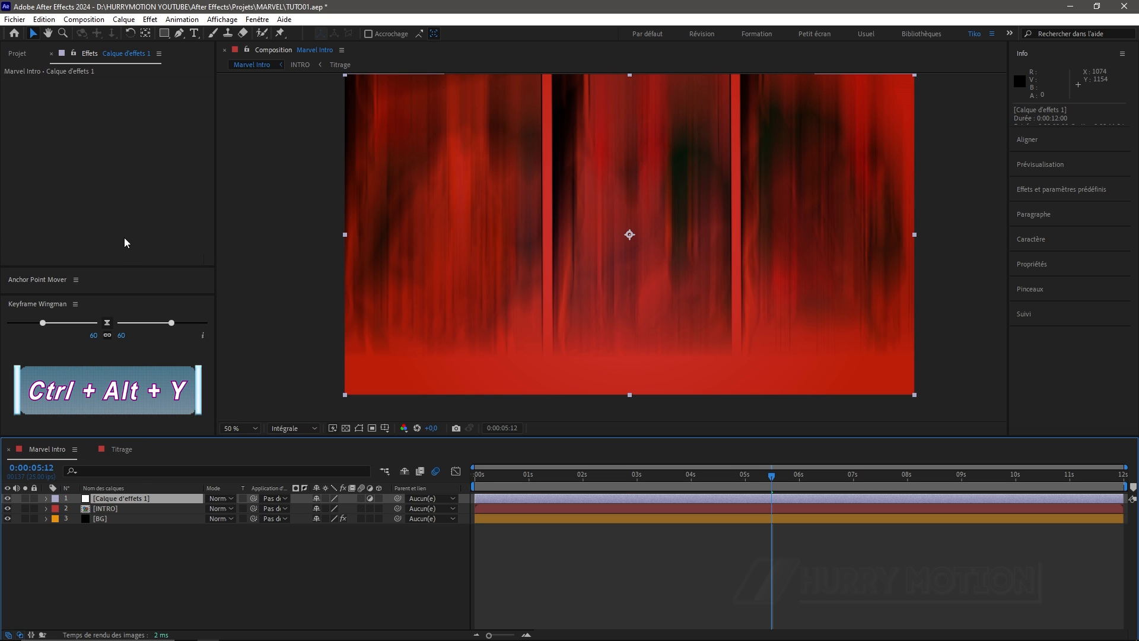
pyautogui.hotkey('ctrl', 'space')
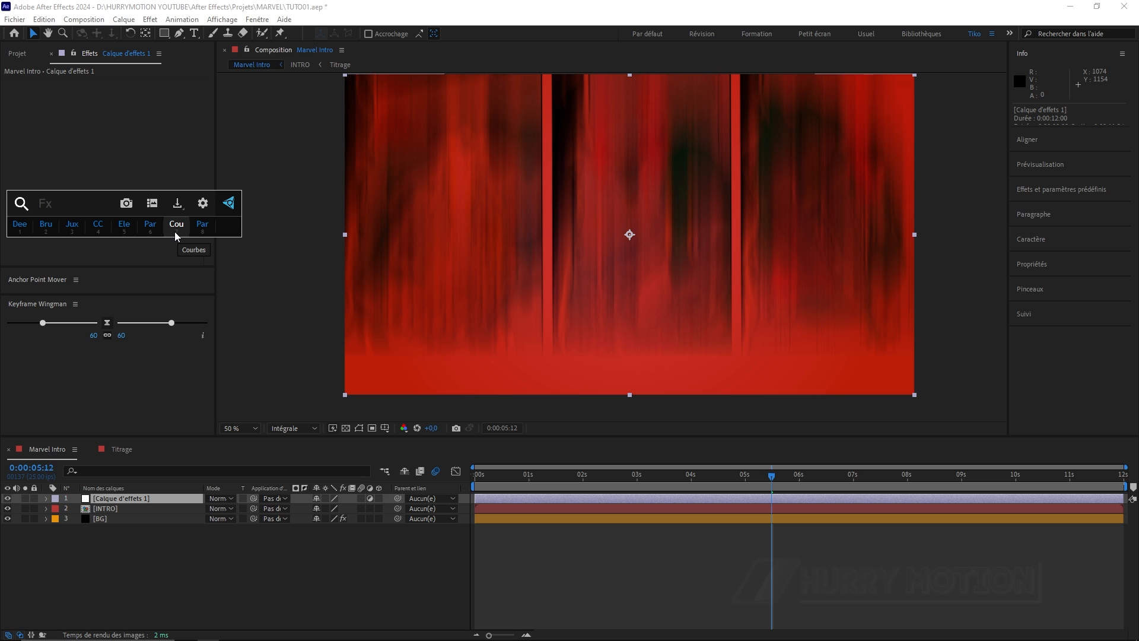
pyautogui.write('bruit')
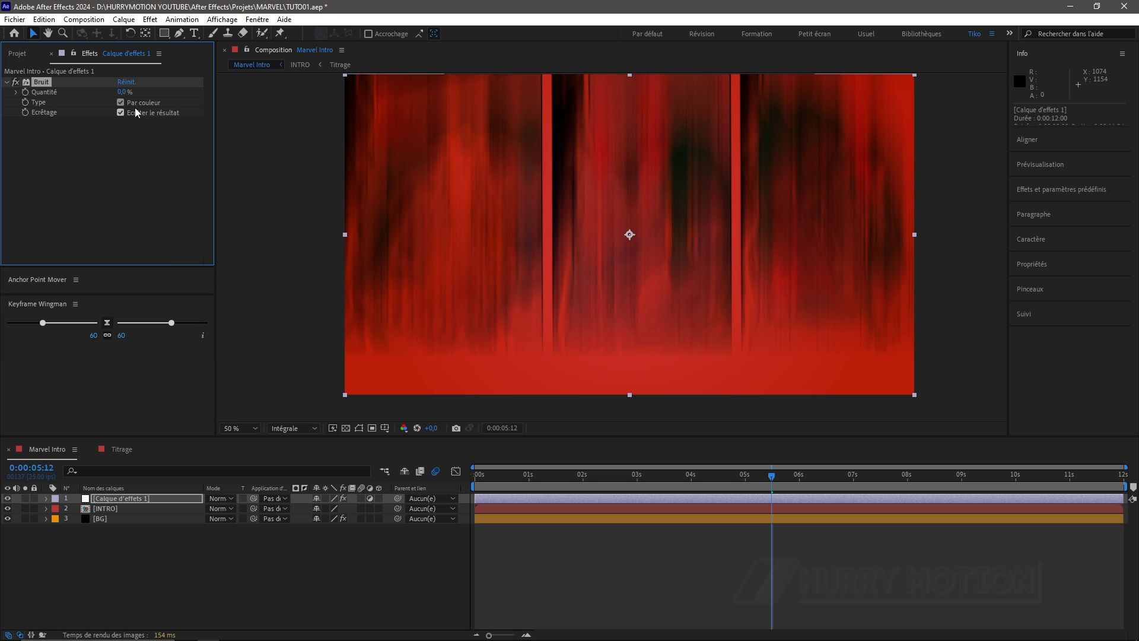
pyautogui.write('6')
pyautogui.press('Return')
# Examine the noise grain up close on the comic pages at several points in the timeline
pyautogui.press('.')
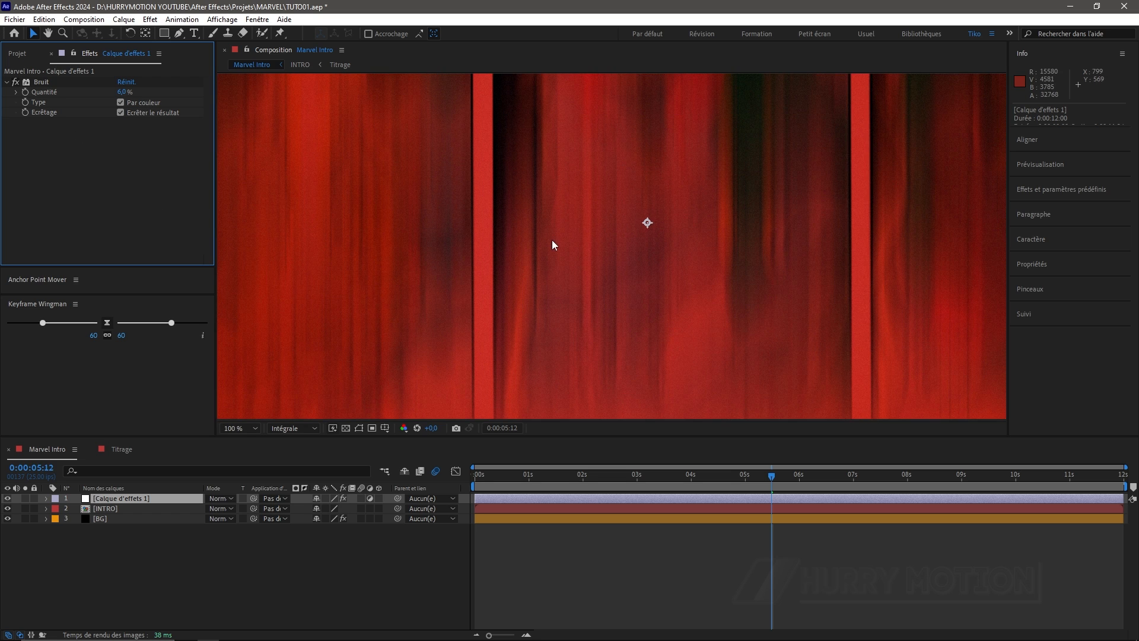
pyautogui.moveTo(756, 467); pyautogui.dragTo(746, 484)
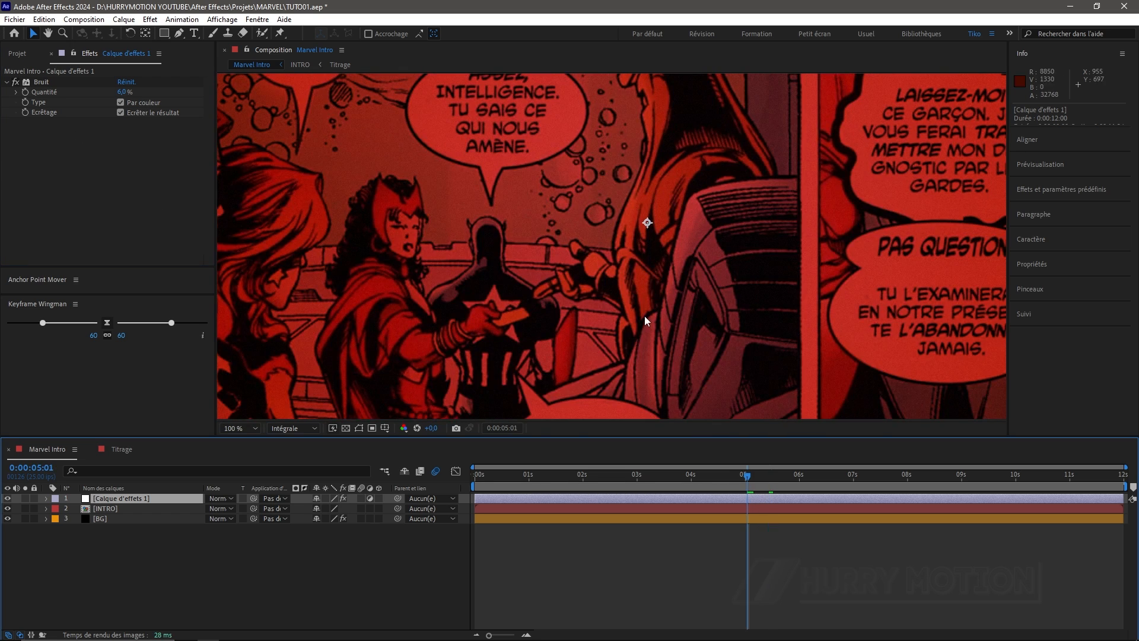
pyautogui.press('.')
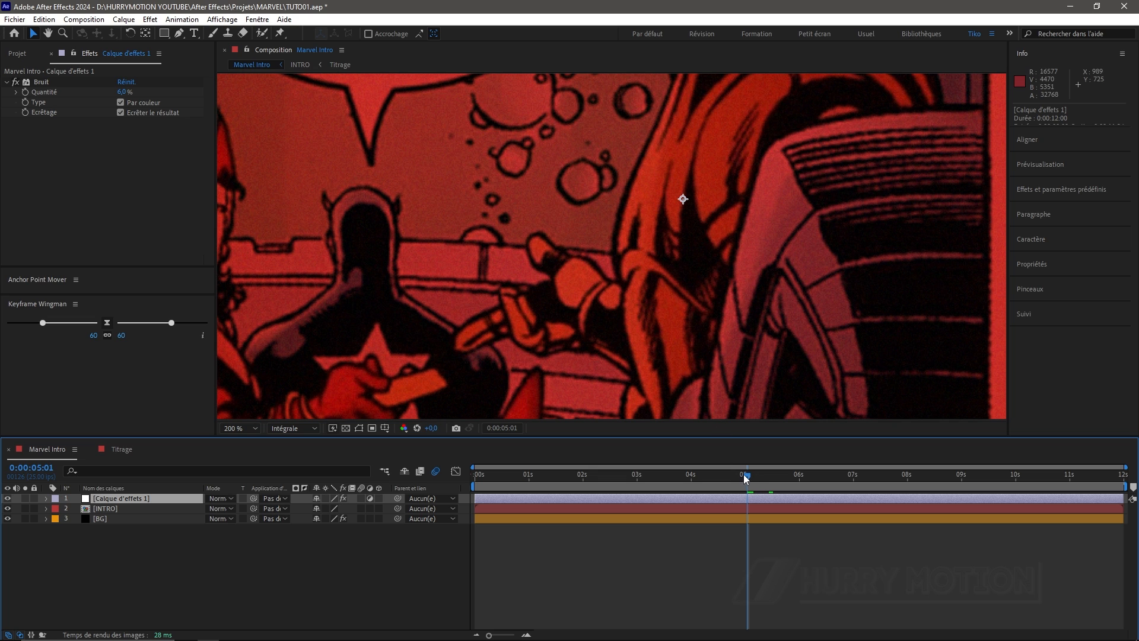
pyautogui.moveTo(746, 478); pyautogui.dragTo(711, 483)
pyautogui.press(',')
pyautogui.press(',')
pyautogui.press(',')
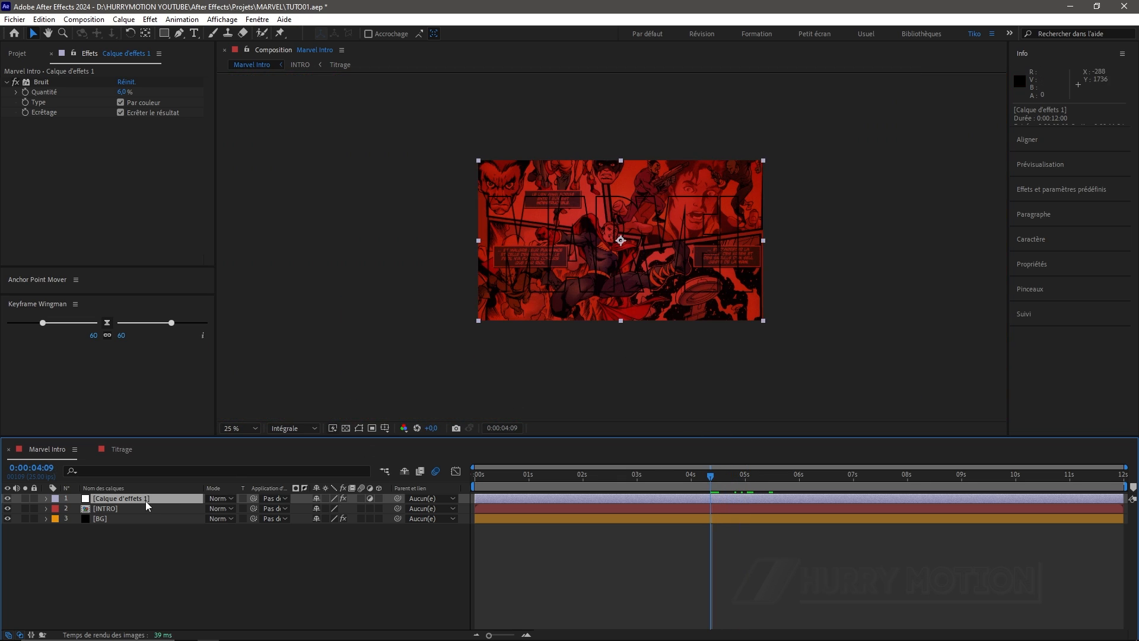
# Create a black 1920 x 1080 px solid named Barres on top of the other layers
pyautogui.click(109, 239)
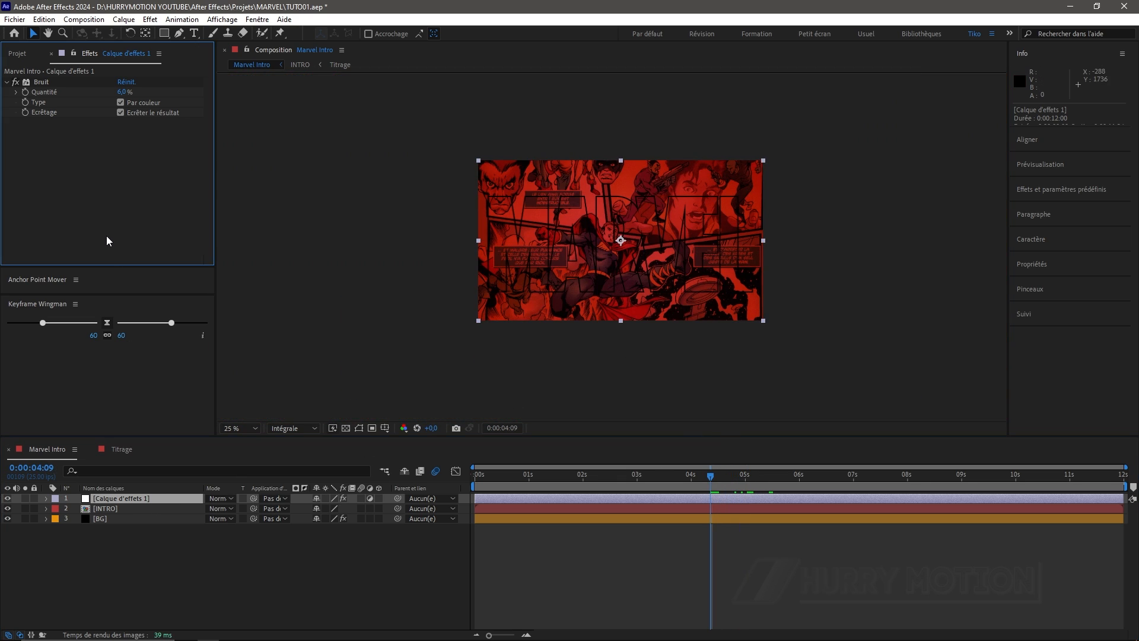
pyautogui.hotkey('ctrl', 'y')
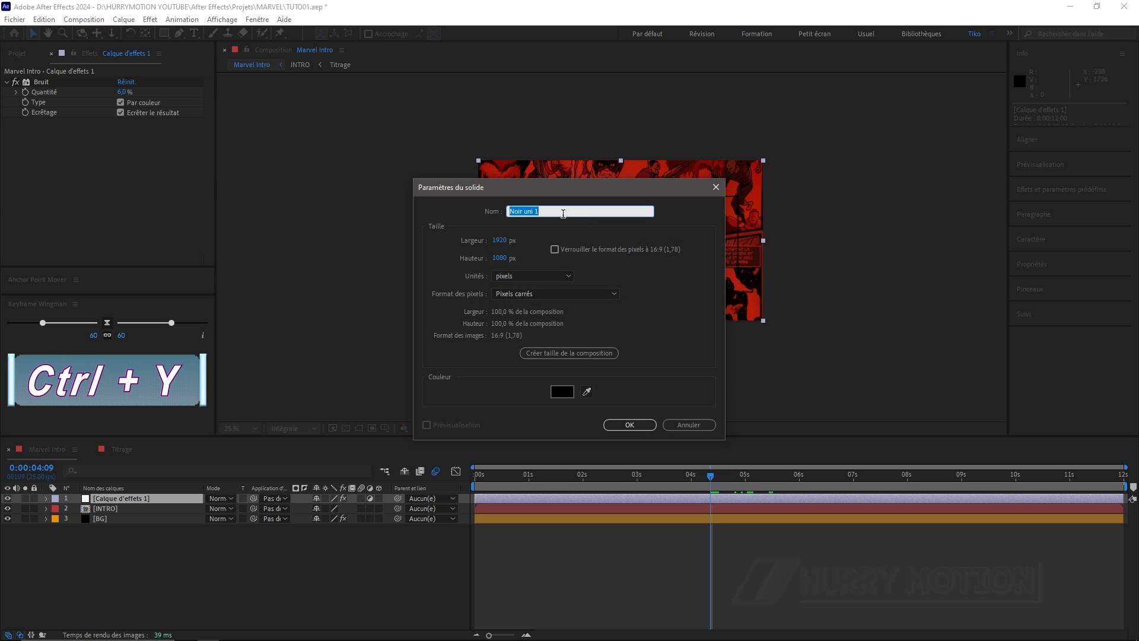
pyautogui.write('Barr')
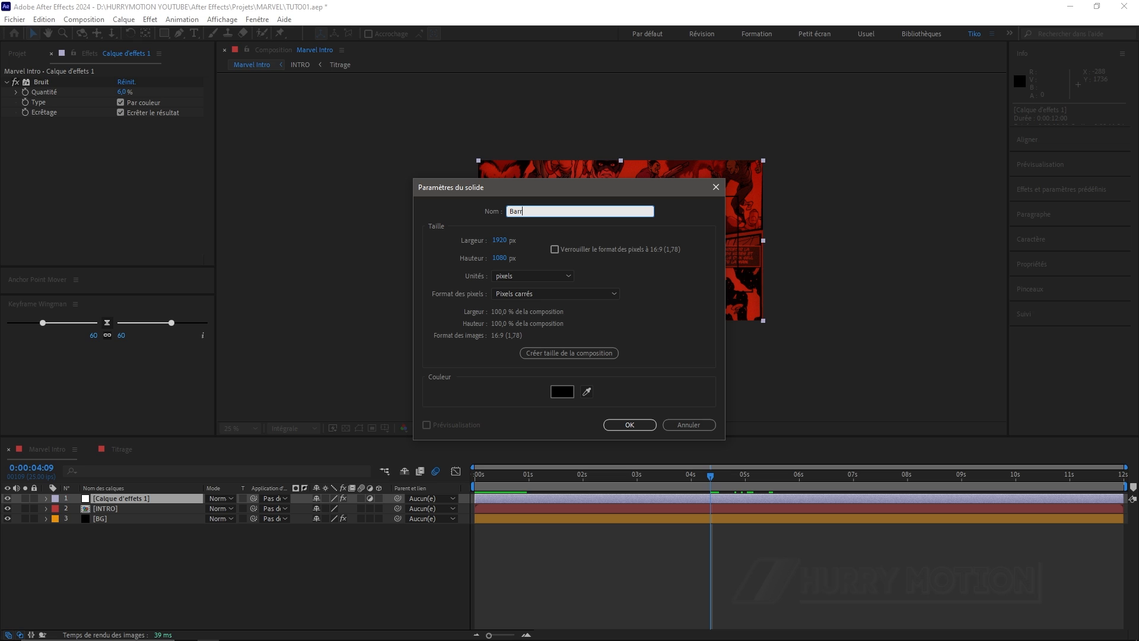
pyautogui.write('es')
pyautogui.click(630, 426)
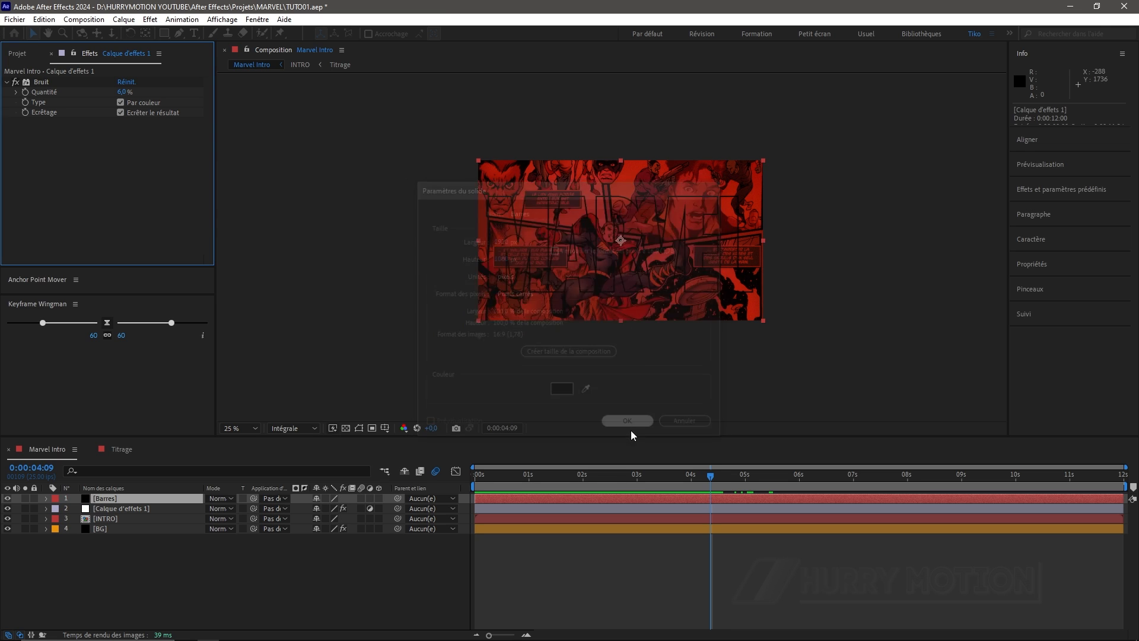
# Apply CC Jaws to the Barres solid with Completion at 80% and Height at 0% to form straight cinema bars
pyautogui.hotkey('ctrl', 'space')
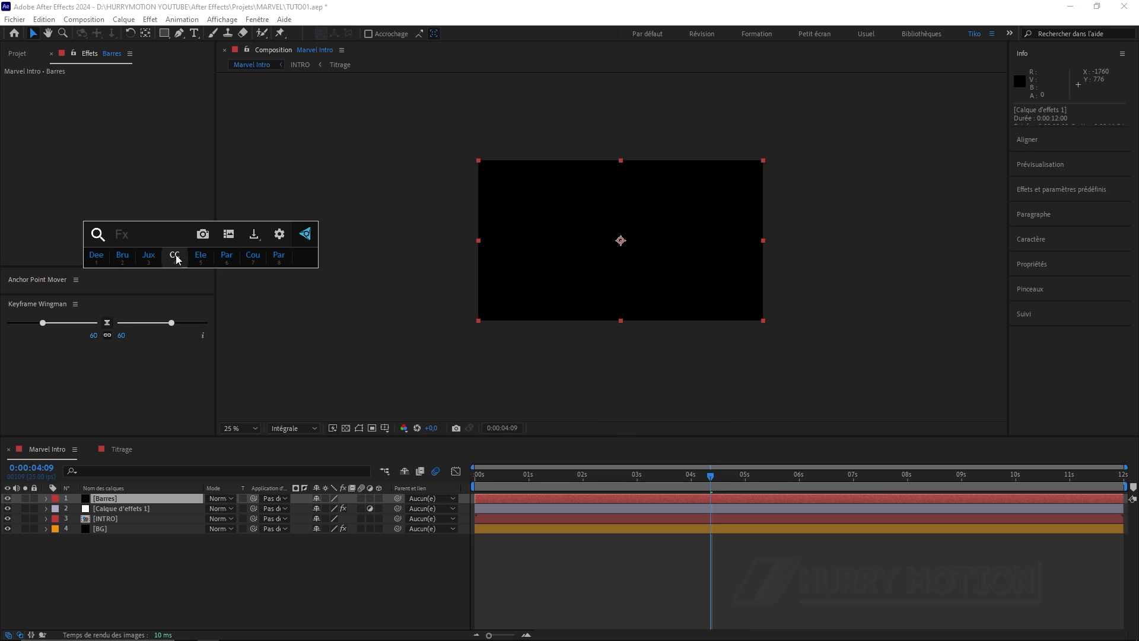
pyautogui.write('cc j')
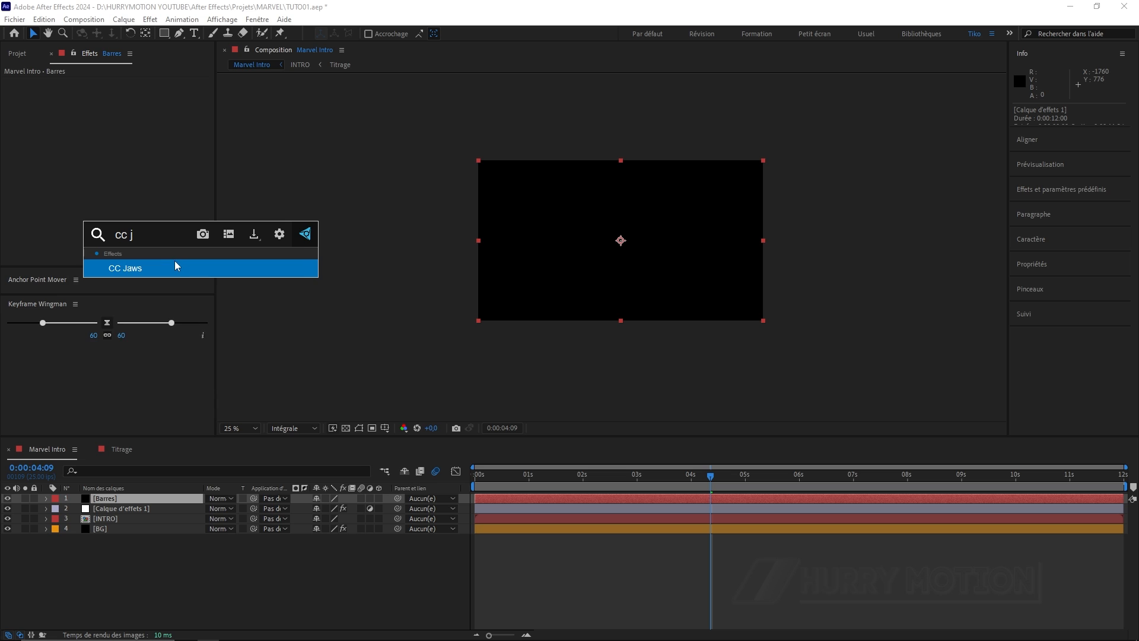
pyautogui.click(180, 270)
pyautogui.click(125, 92)
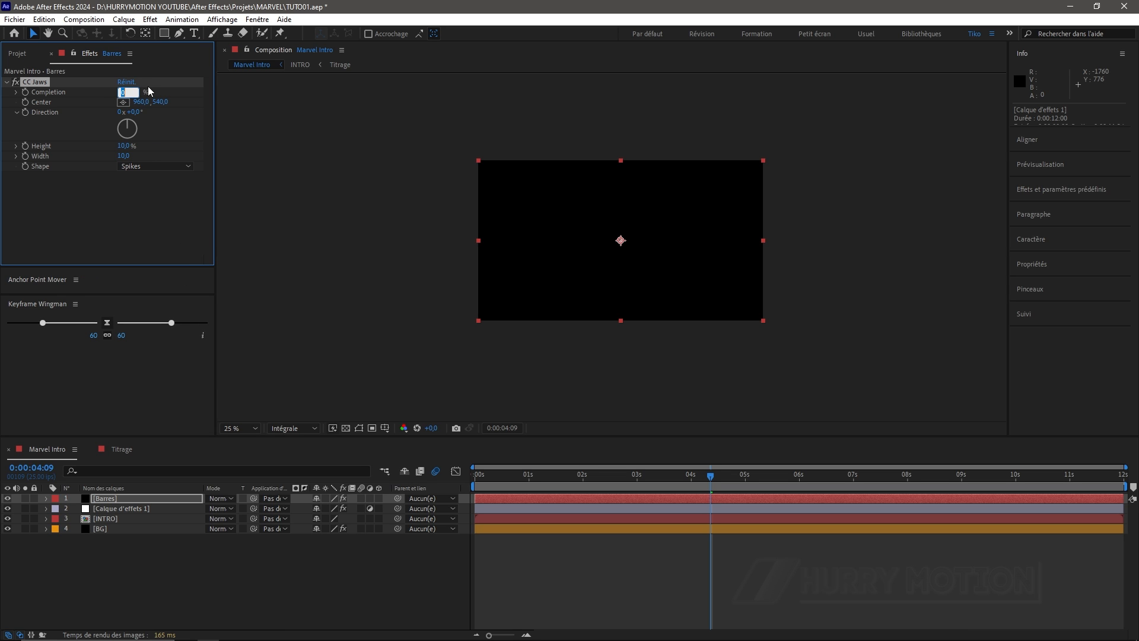
pyautogui.moveTo(127, 147); pyautogui.dragTo(41, 153)
pyautogui.scroll(2, 628, 256)
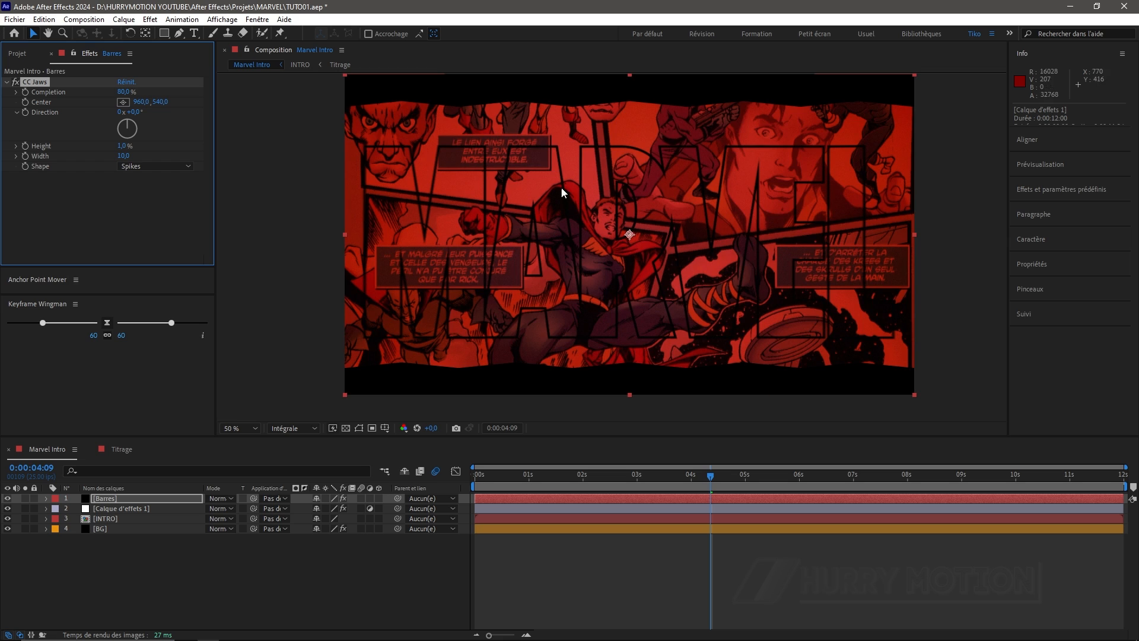
pyautogui.moveTo(122, 146); pyautogui.dragTo(92, 149)
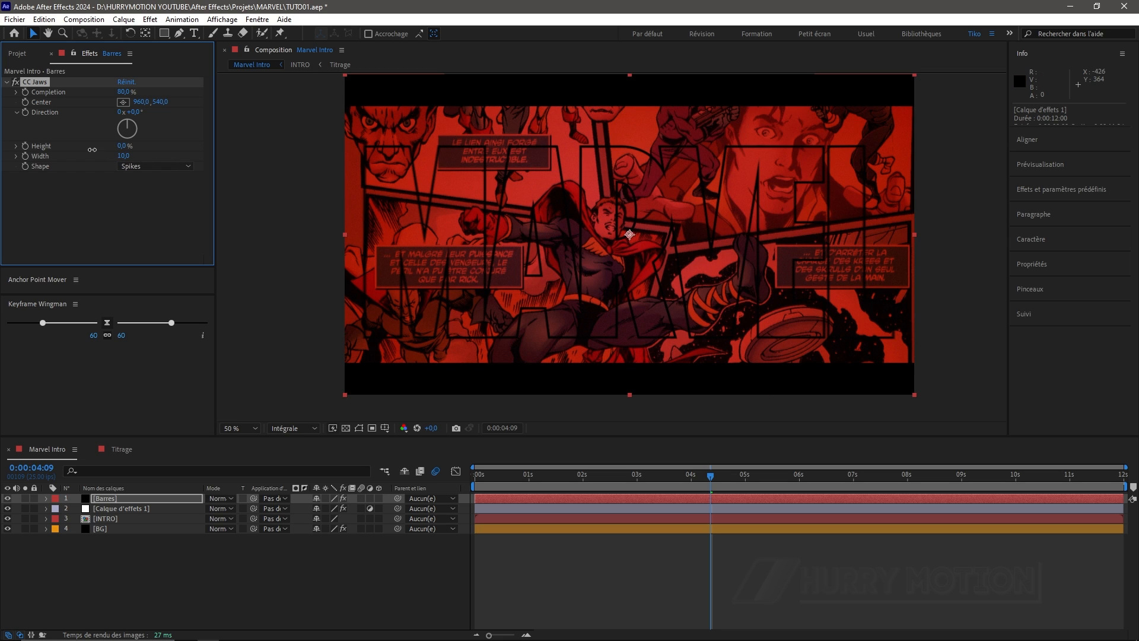
pyautogui.click(123, 146)
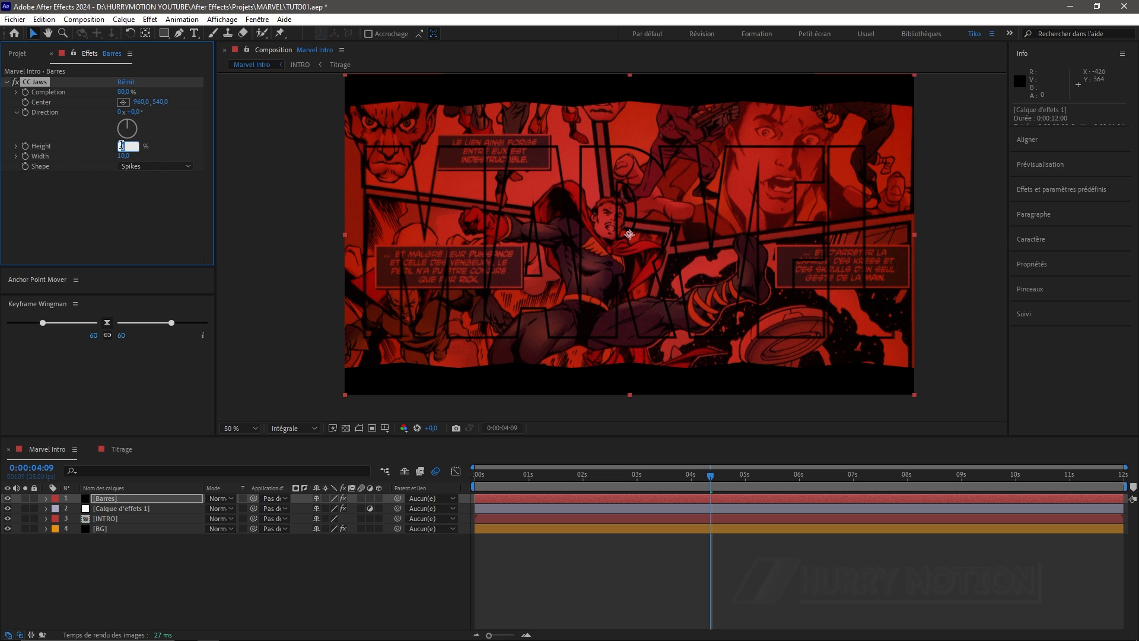
pyautogui.click(120, 200)
# Play the finished intro from the beginning and review the closing MARVEL title with the cinema bars
pyautogui.moveTo(709, 480); pyautogui.dragTo(475, 482)
pyautogui.press('space')
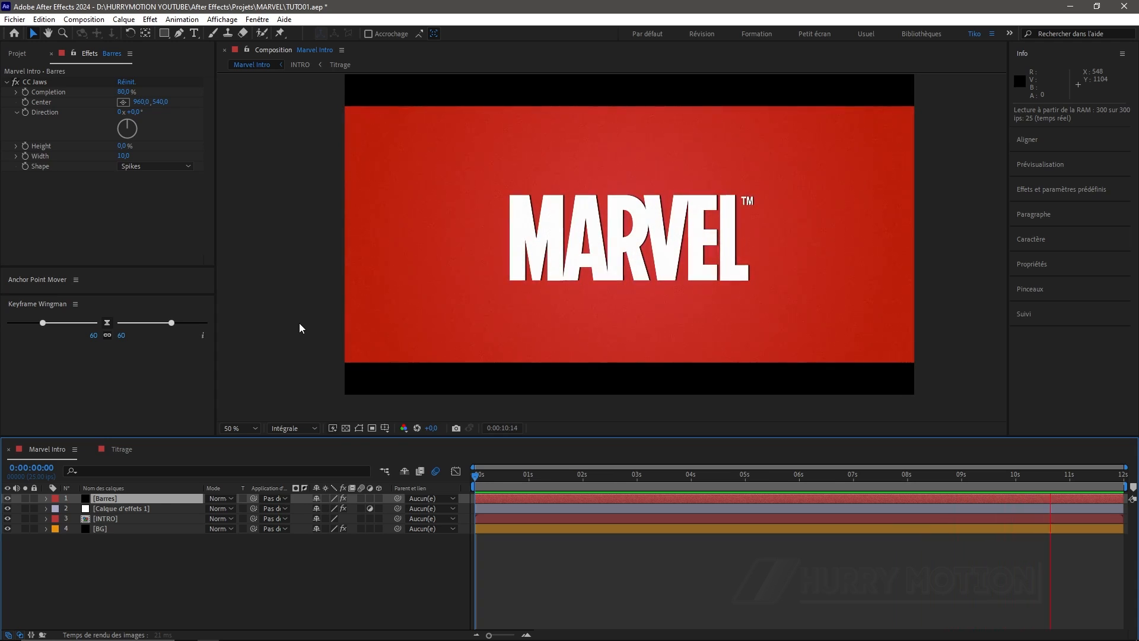
pyautogui.press('space')
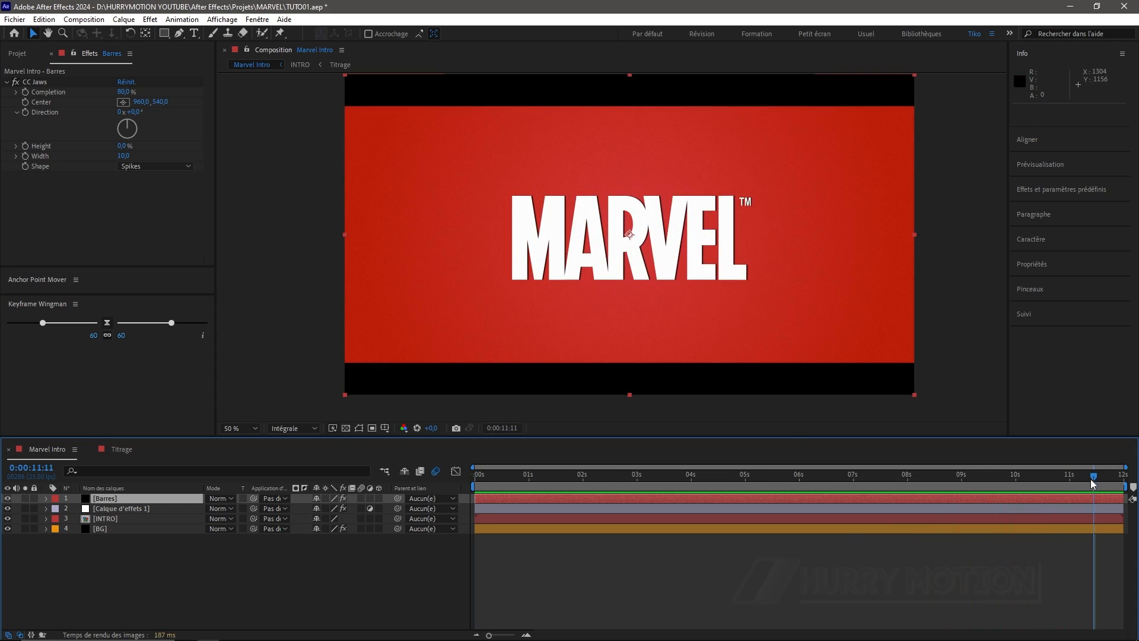
pyautogui.moveTo(1094, 483); pyautogui.dragTo(1022, 482)
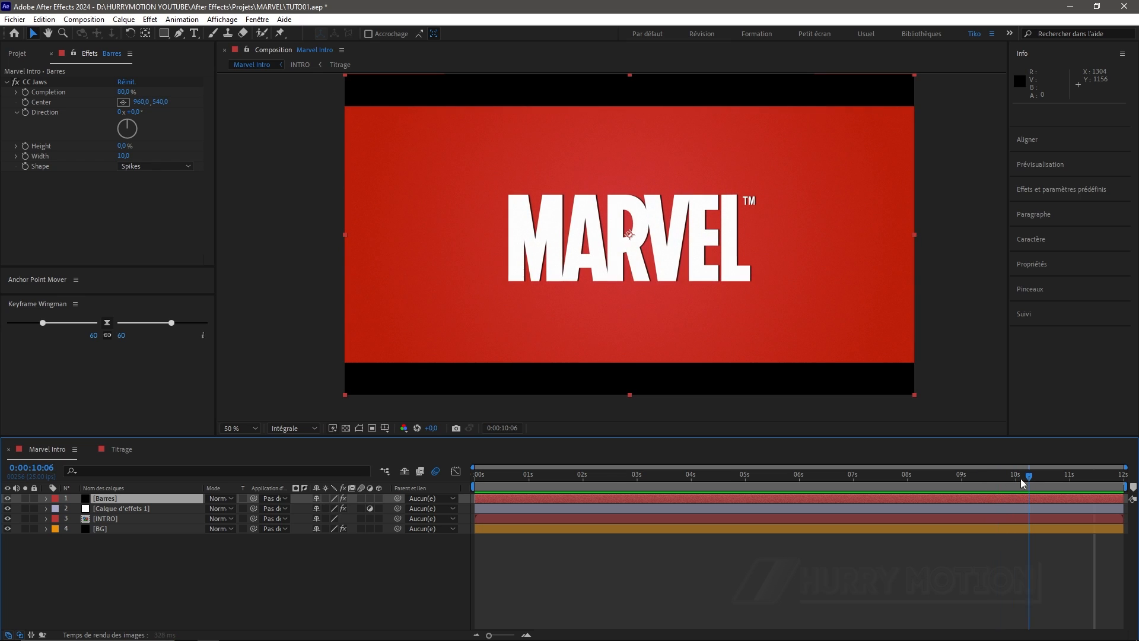
# Create a black 1920 x 1080 px solid named vignette directly above the Calque d'effets 1 adjustment layer
pyautogui.click(122, 508)
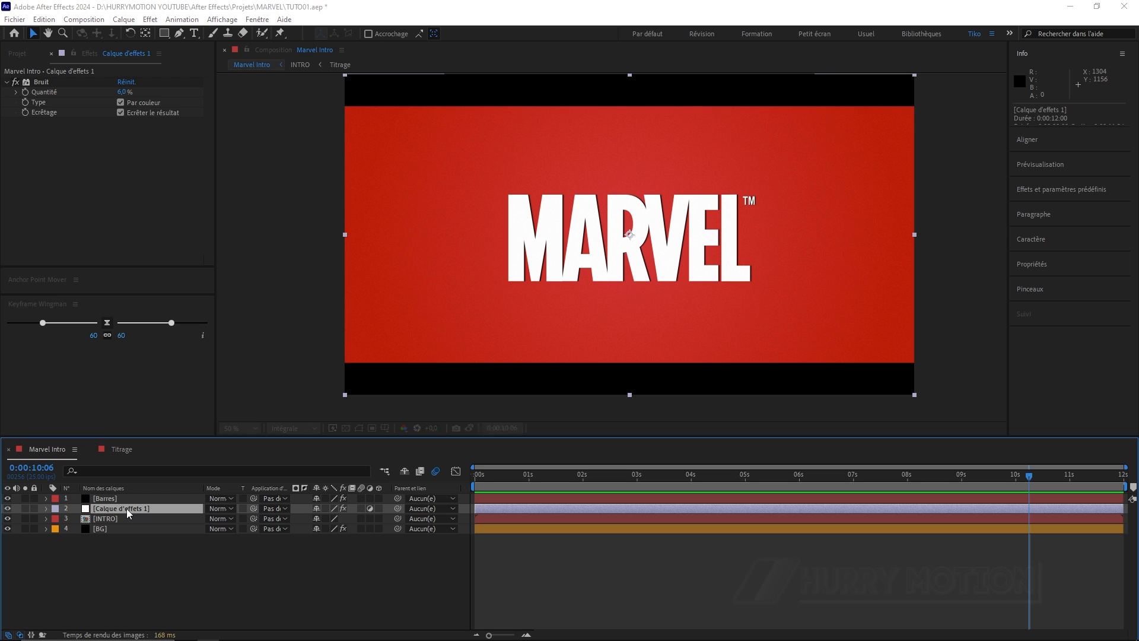
pyautogui.hotkey('ctrl', 'y')
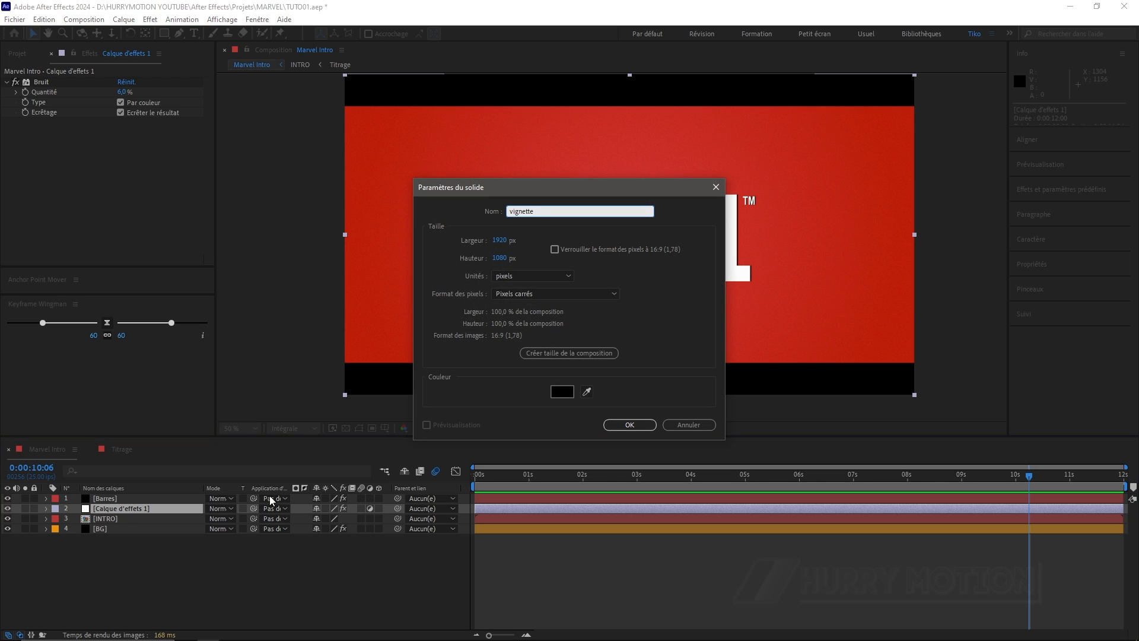
pyautogui.write('vignette')
pyautogui.click(636, 428)
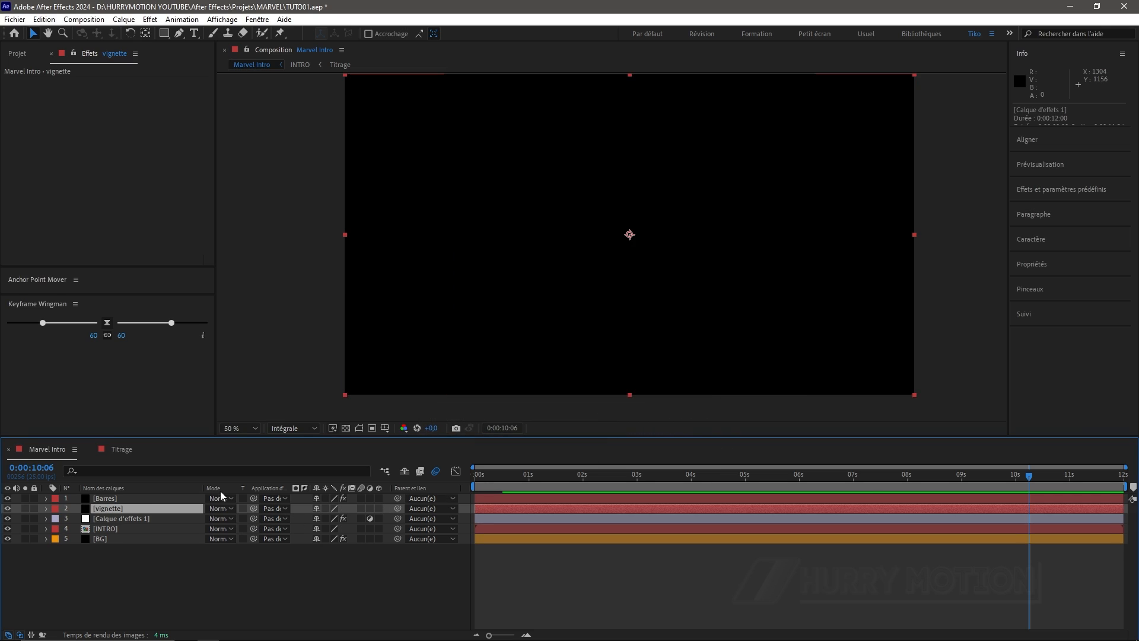
# Add a full-frame elliptical mask to the vignette solid and set its mode to Soustraction
pyautogui.click(162, 34)
pyautogui.moveTo(164, 35); pyautogui.dragTo(199, 68)
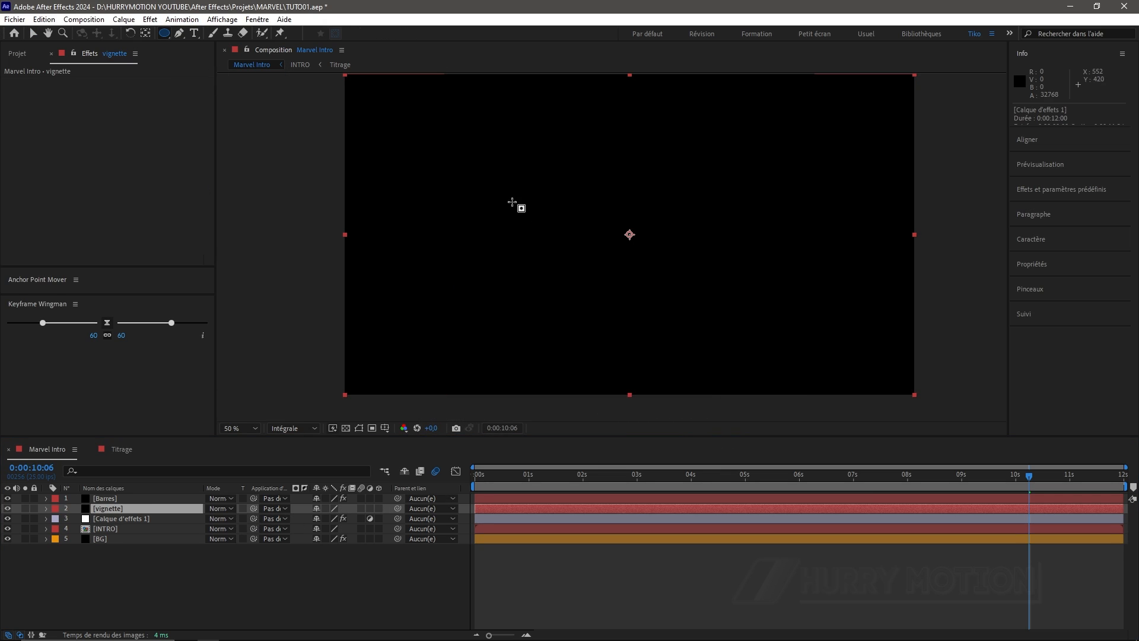
pyautogui.doubleClick(165, 35)
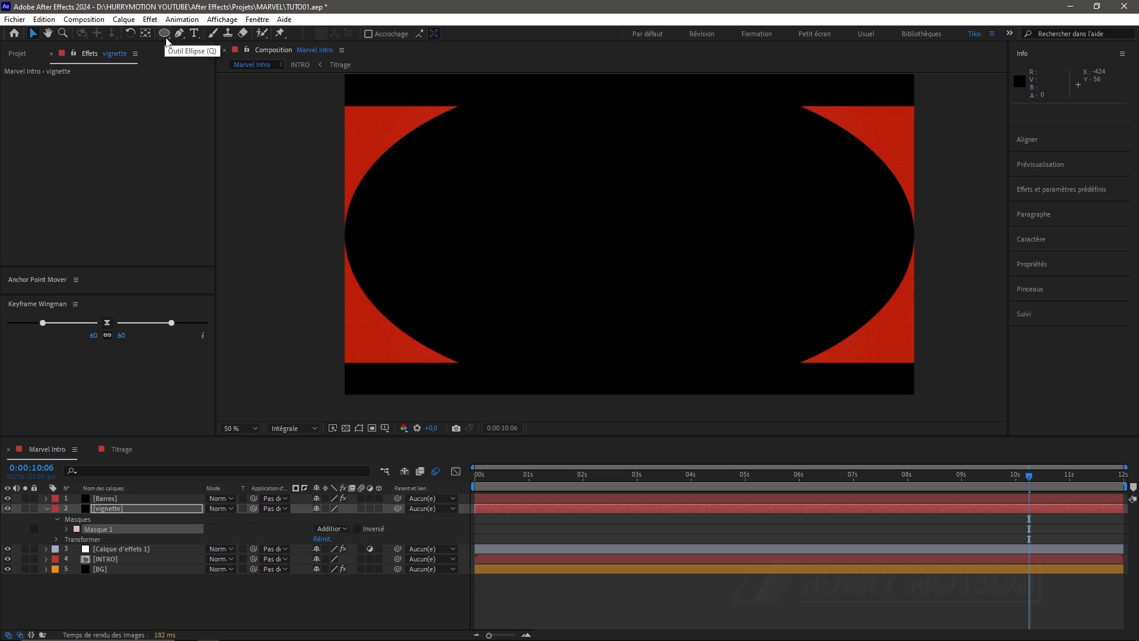
pyautogui.press('v')
pyautogui.click(343, 528)
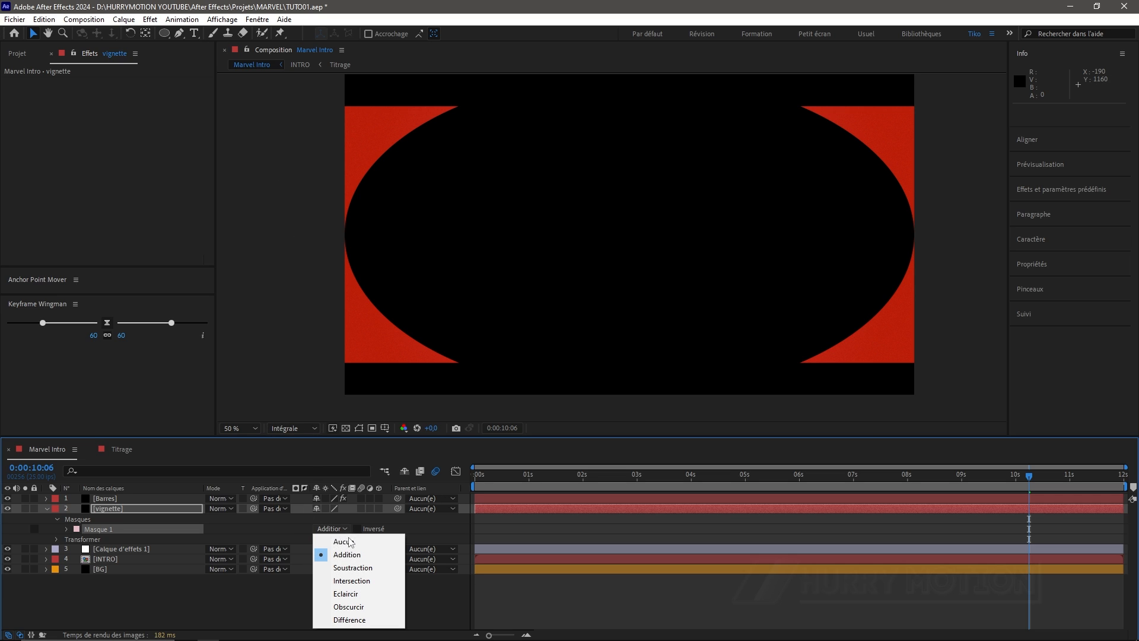
pyautogui.click(358, 564)
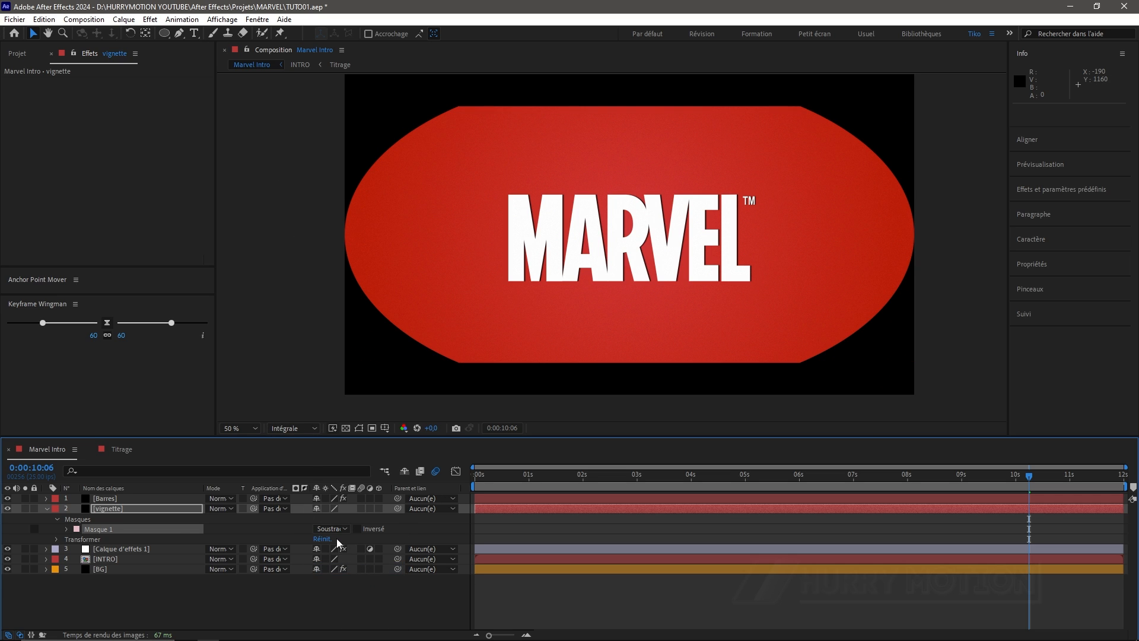
# Soften the vignette mask with a 347 px feather and a 141 px expansion, and check it on the closing title
pyautogui.press('f')
pyautogui.moveTo(328, 528); pyautogui.dragTo(509, 529)
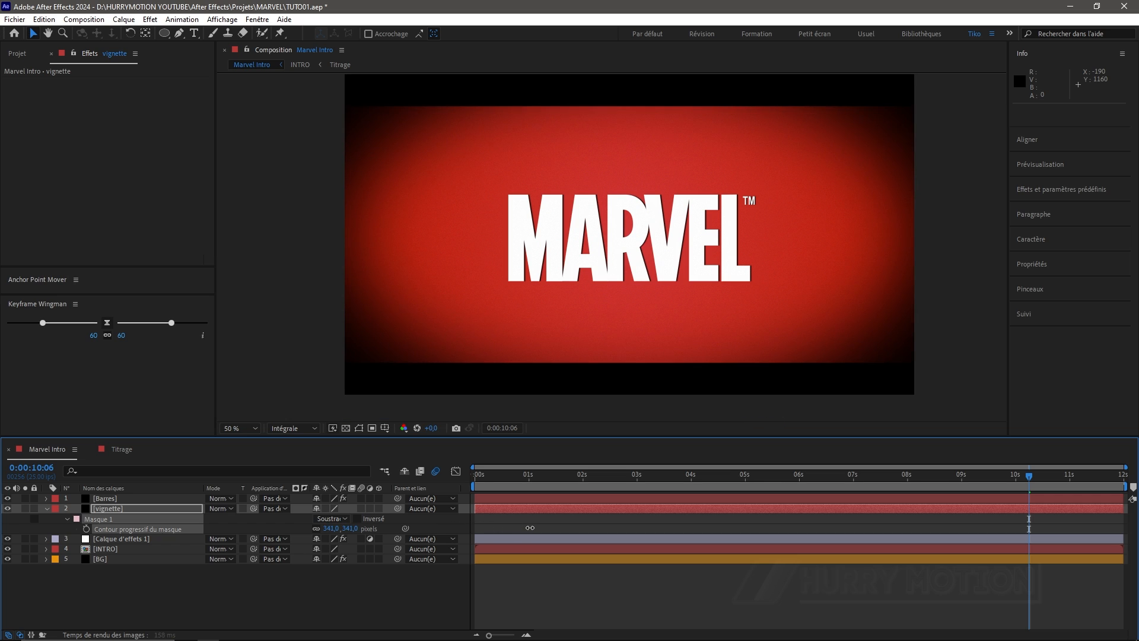
pyautogui.click(67, 520)
pyautogui.click(67, 520)
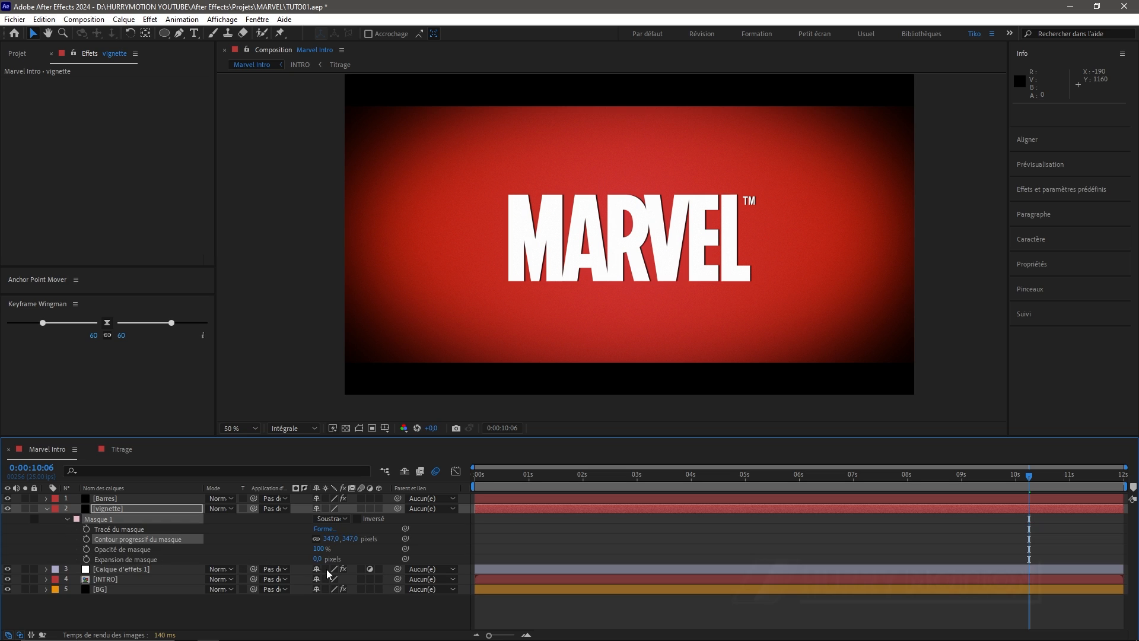
pyautogui.moveTo(318, 561); pyautogui.dragTo(390, 552)
pyautogui.moveTo(1016, 476); pyautogui.dragTo(995, 492)
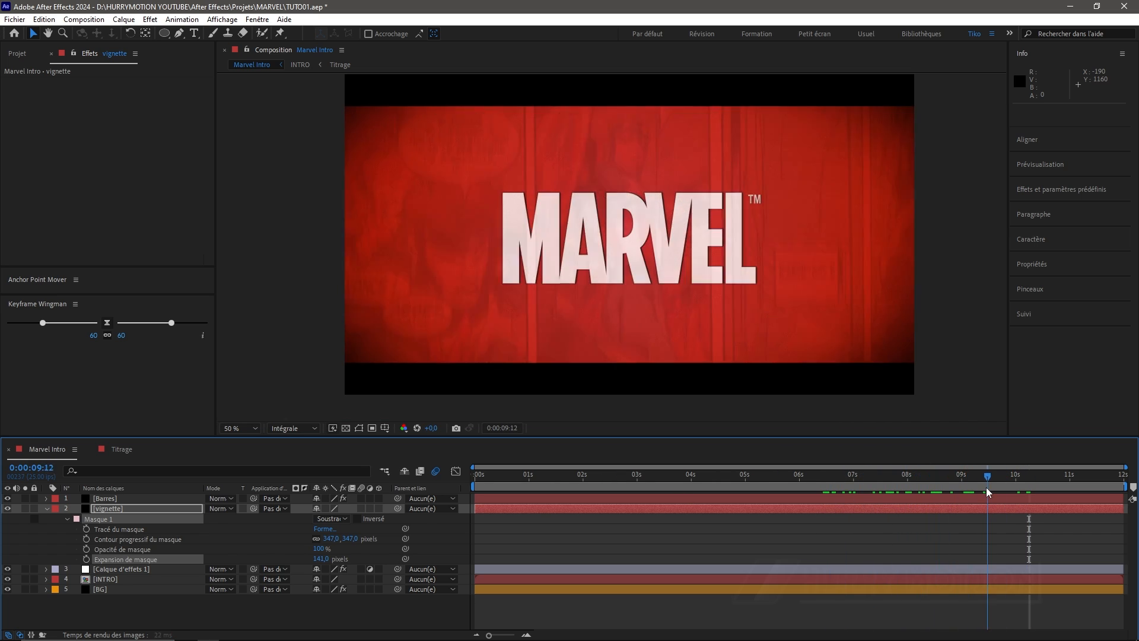
pyautogui.click(47, 509)
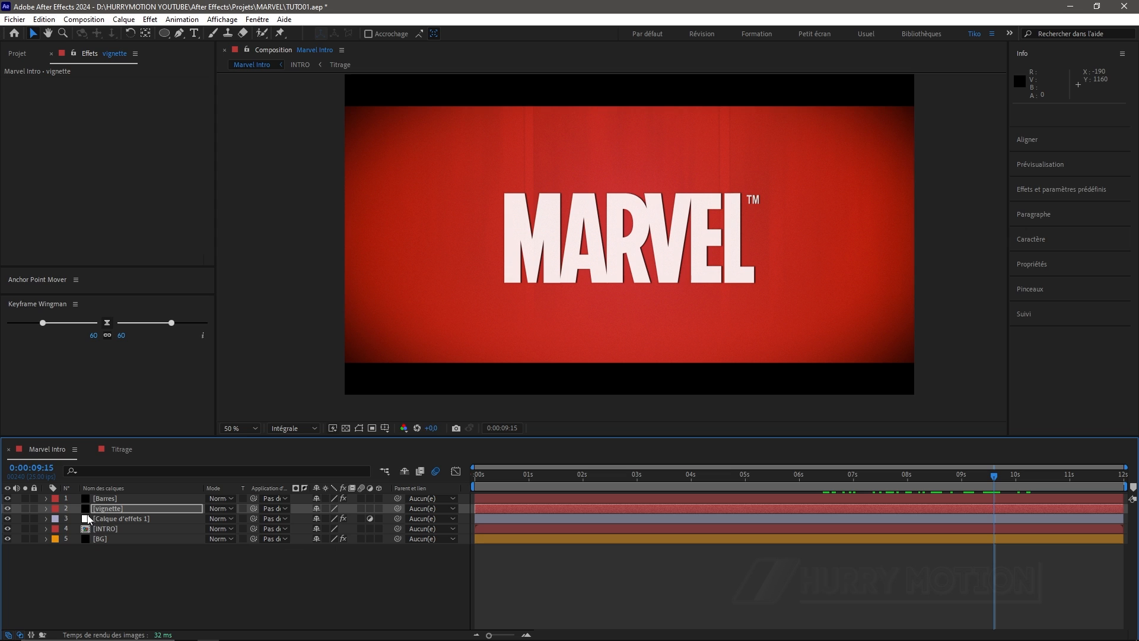
# Add a Curves effect to Calque d'effets 1, shape a gentle S-curve with darker shadows and brighter highlights, and preview the intro
pyautogui.click(112, 522)
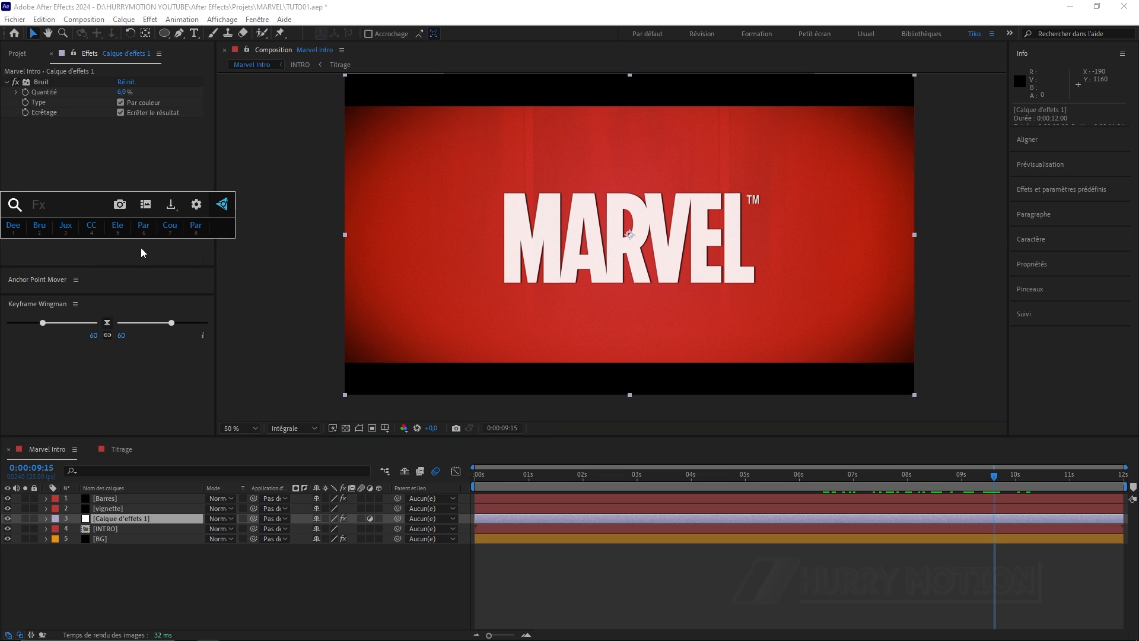
pyautogui.scroll(-3, 129, 200)
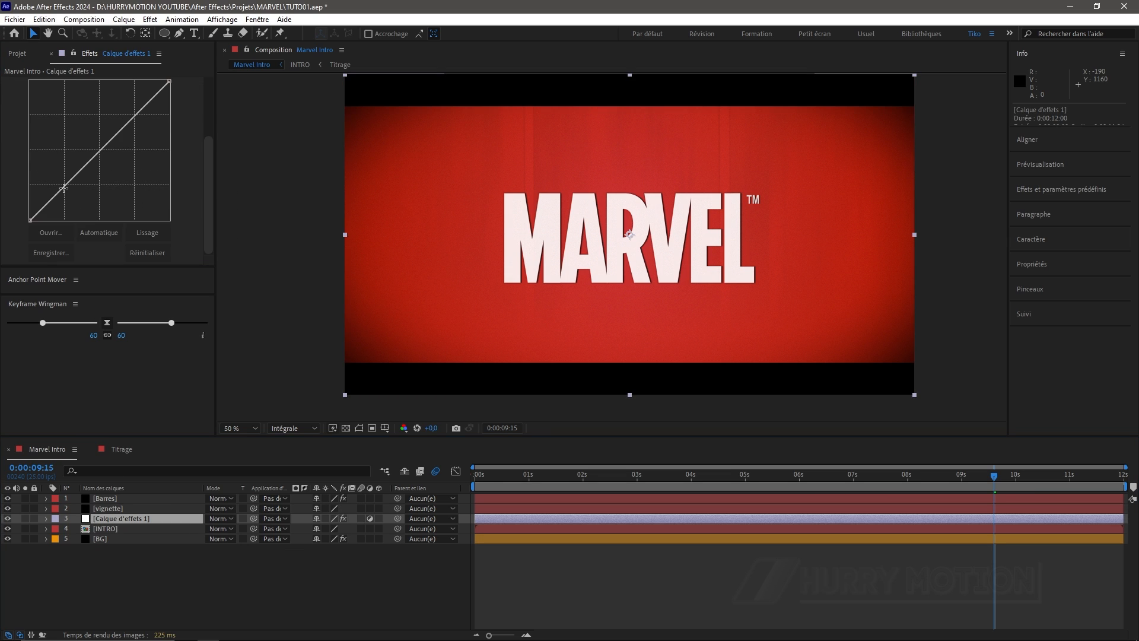
pyautogui.moveTo(64, 188); pyautogui.dragTo(68, 192)
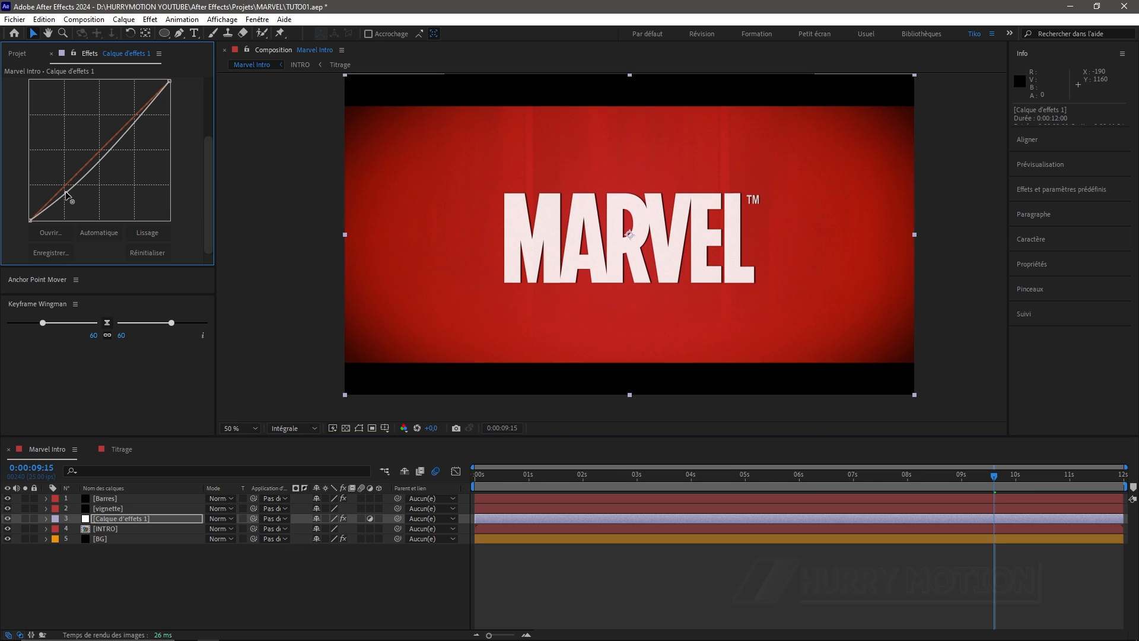
pyautogui.click(137, 112)
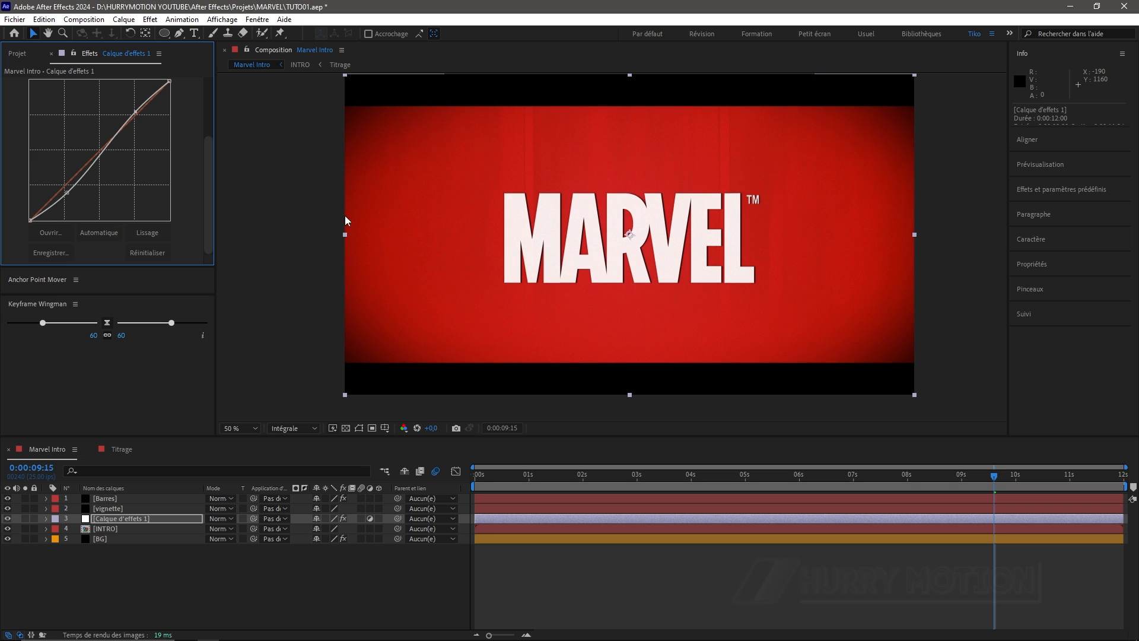
pyautogui.moveTo(989, 478); pyautogui.dragTo(741, 496)
pyautogui.press('space')
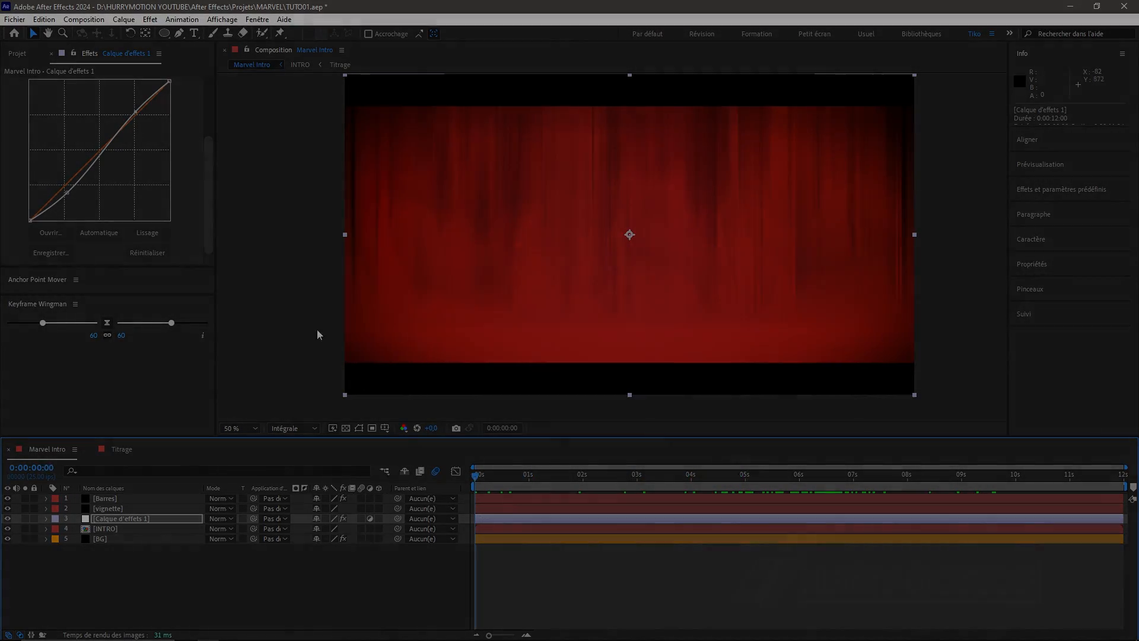